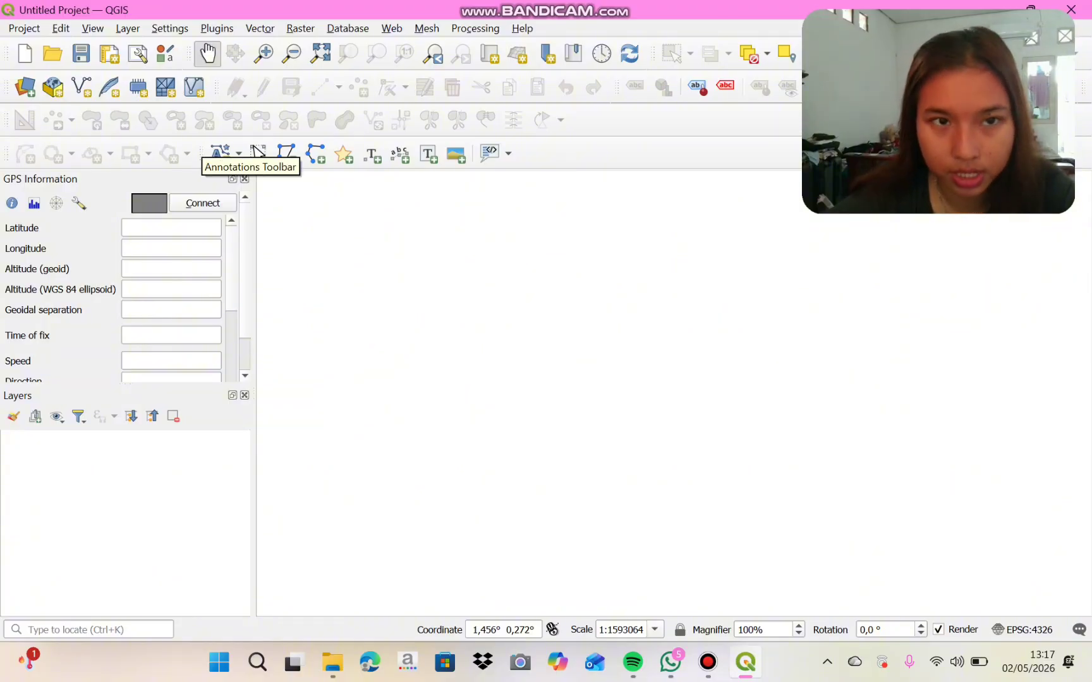
{"action": "key", "text": "alt+o"}
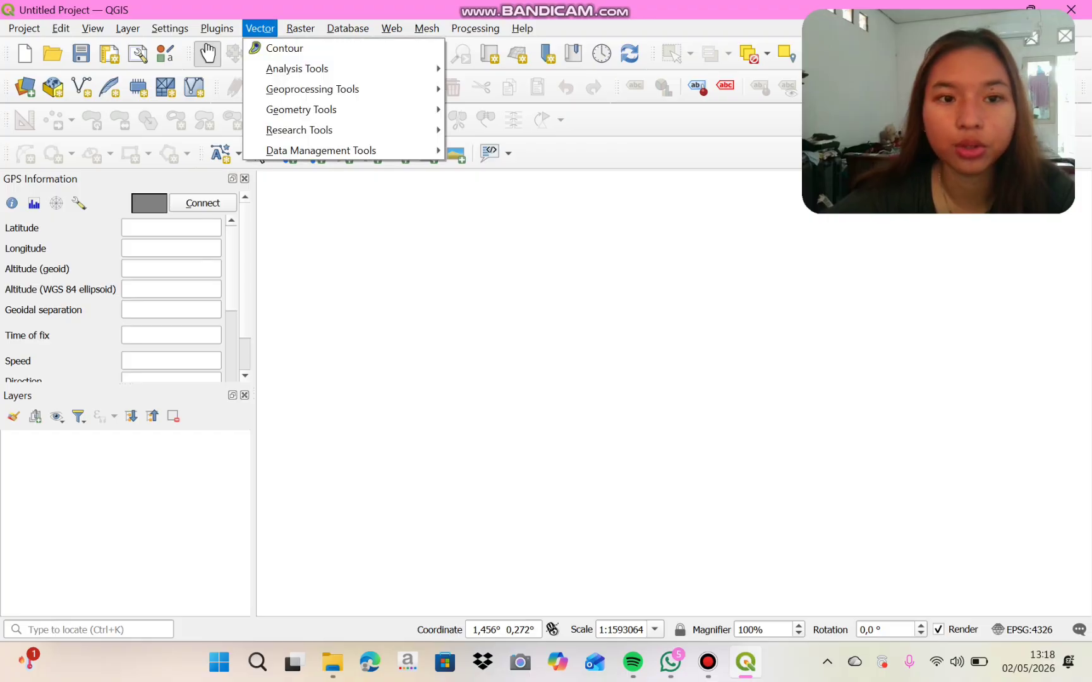
{"action": "key", "text": "Down"}
{"action": "key", "text": "Down"}
{"action": "key", "text": "Right"}
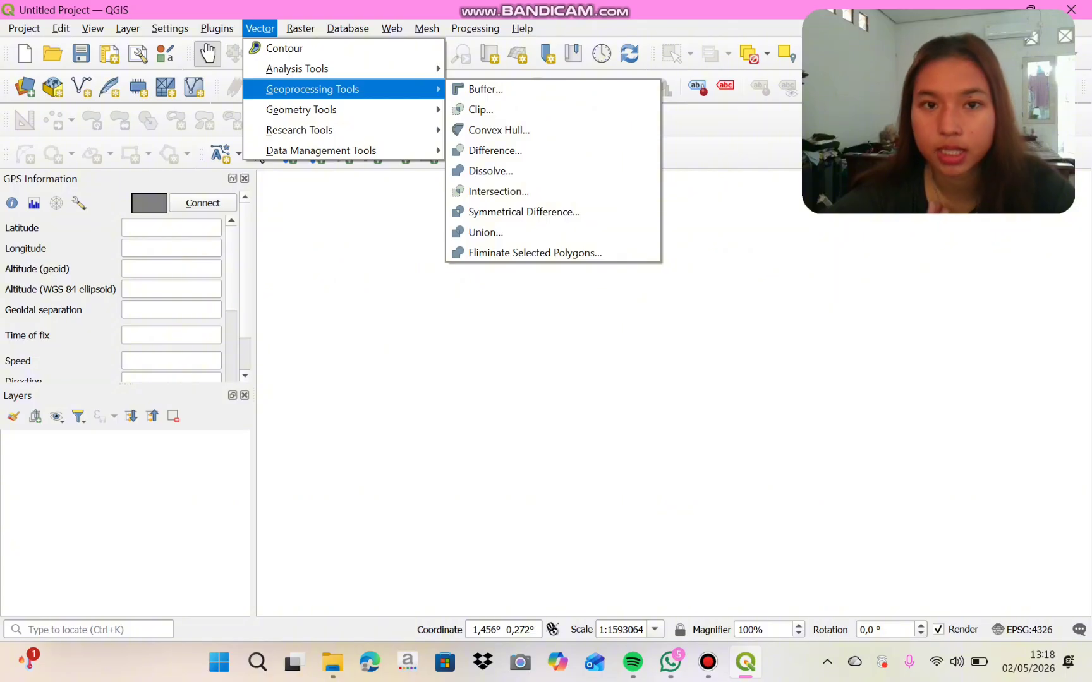
{"action": "mouse_move", "coordinate": [299, 129]}
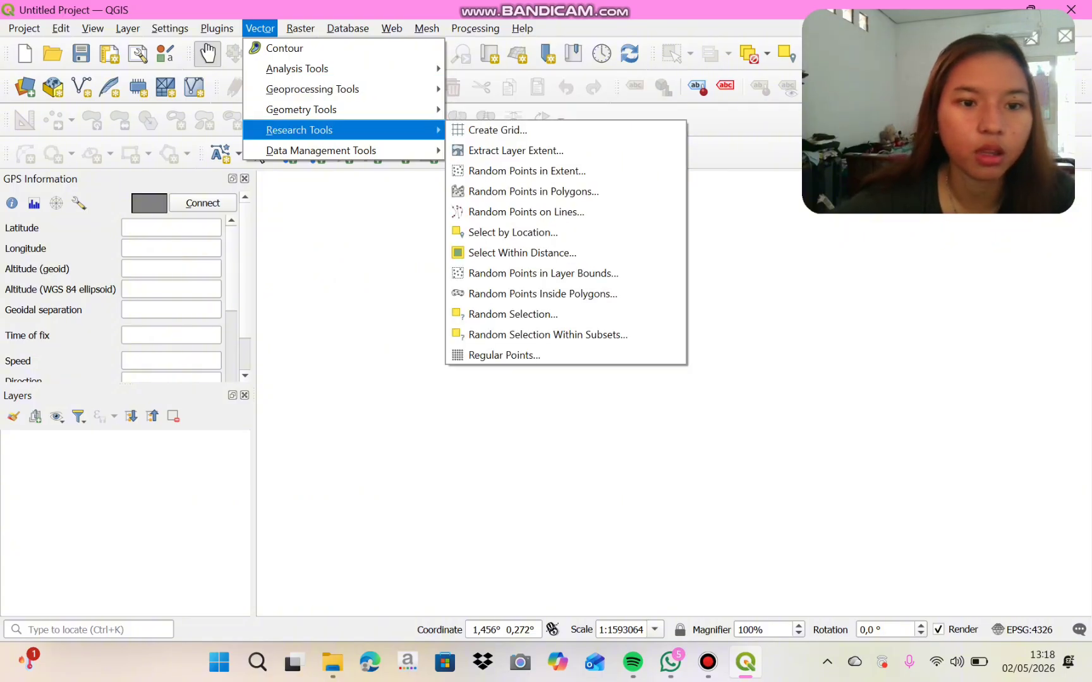
{"action": "key", "text": "Escape"}
{"action": "key", "text": "Escape"}
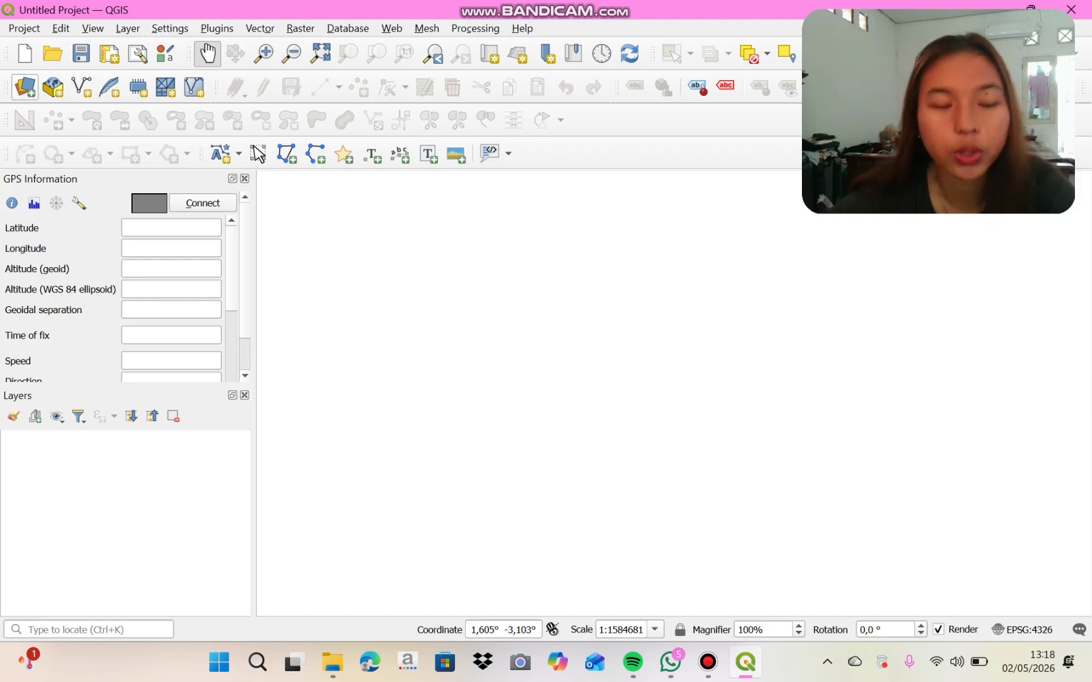
- Start adding a raster layer from file and browse to the newest files in the Downloads folder
{"action": "left_click", "coordinate": [25, 87]}
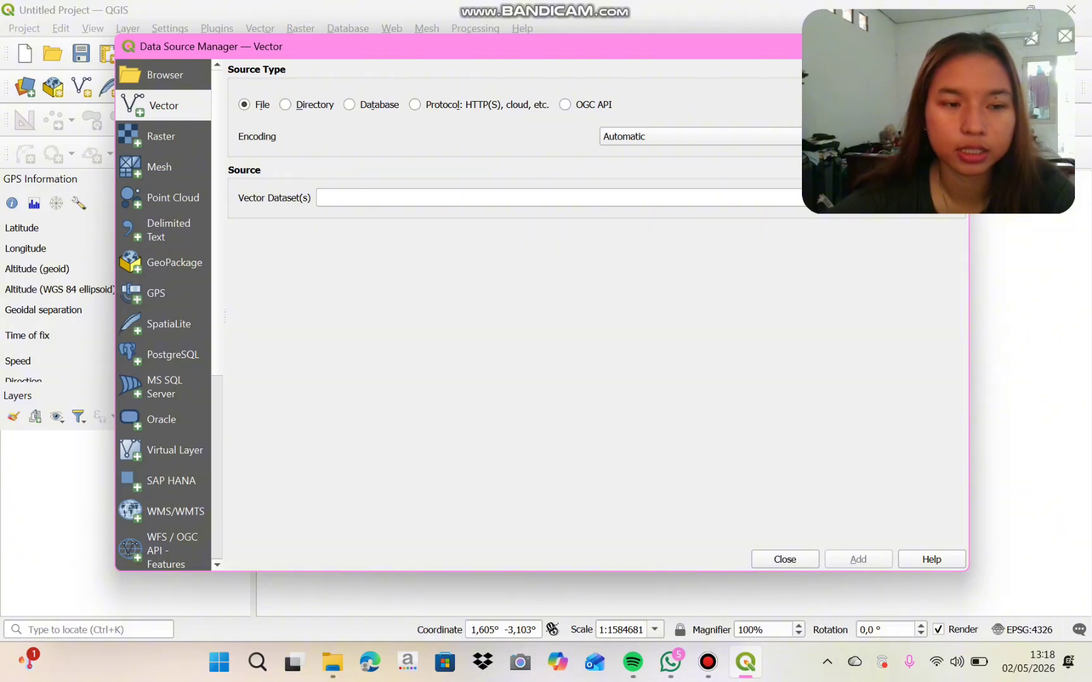
{"action": "left_click", "coordinate": [161, 136]}
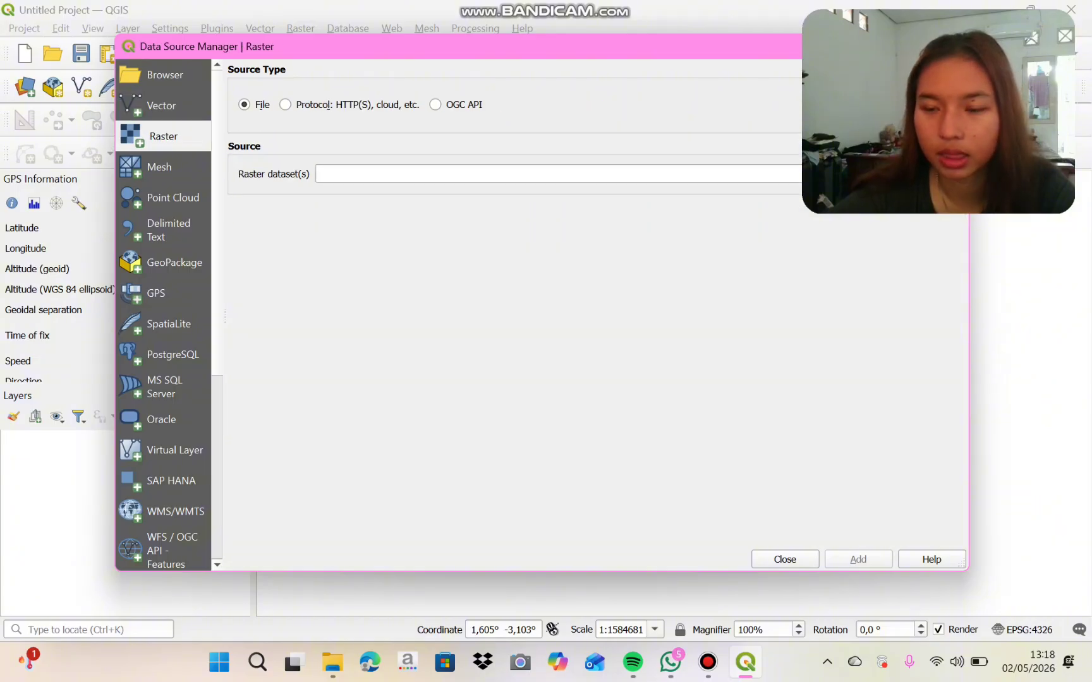
{"action": "left_click", "coordinate": [953, 174]}
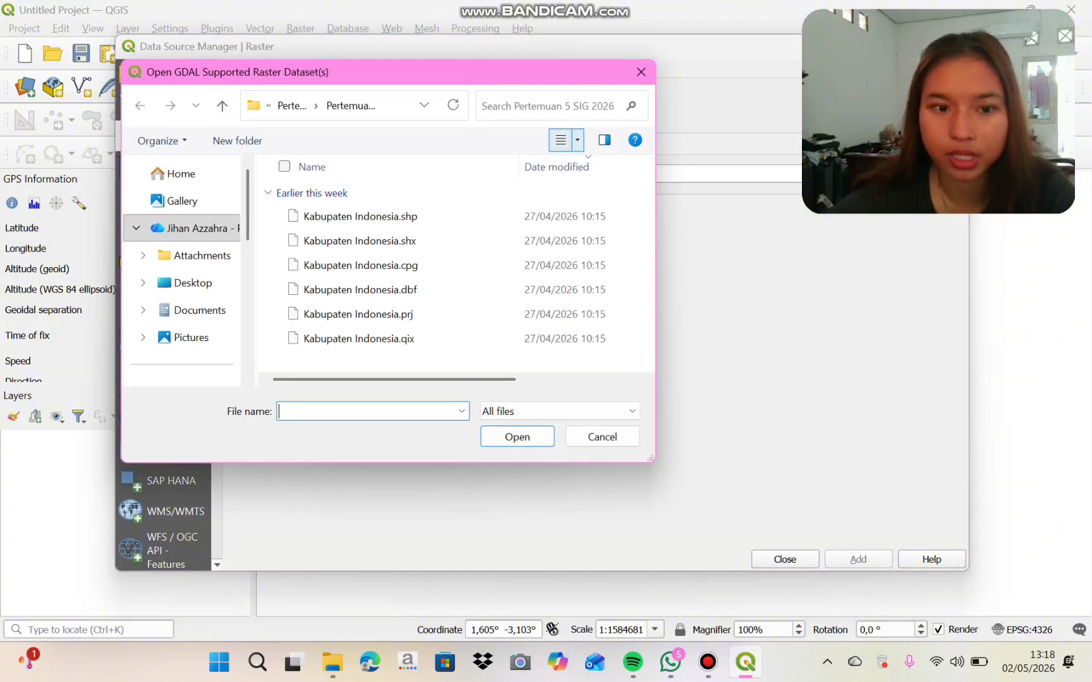
{"action": "scroll", "coordinate": [183, 253], "scroll_direction": "down", "scroll_amount": 3}
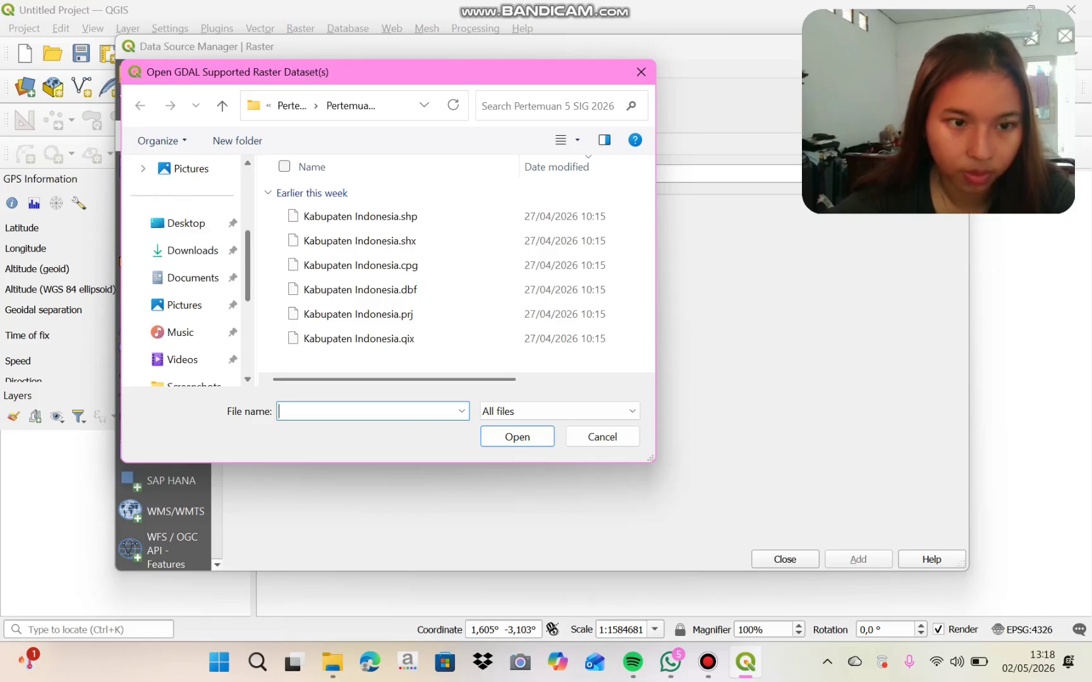
{"action": "left_click", "coordinate": [193, 250]}
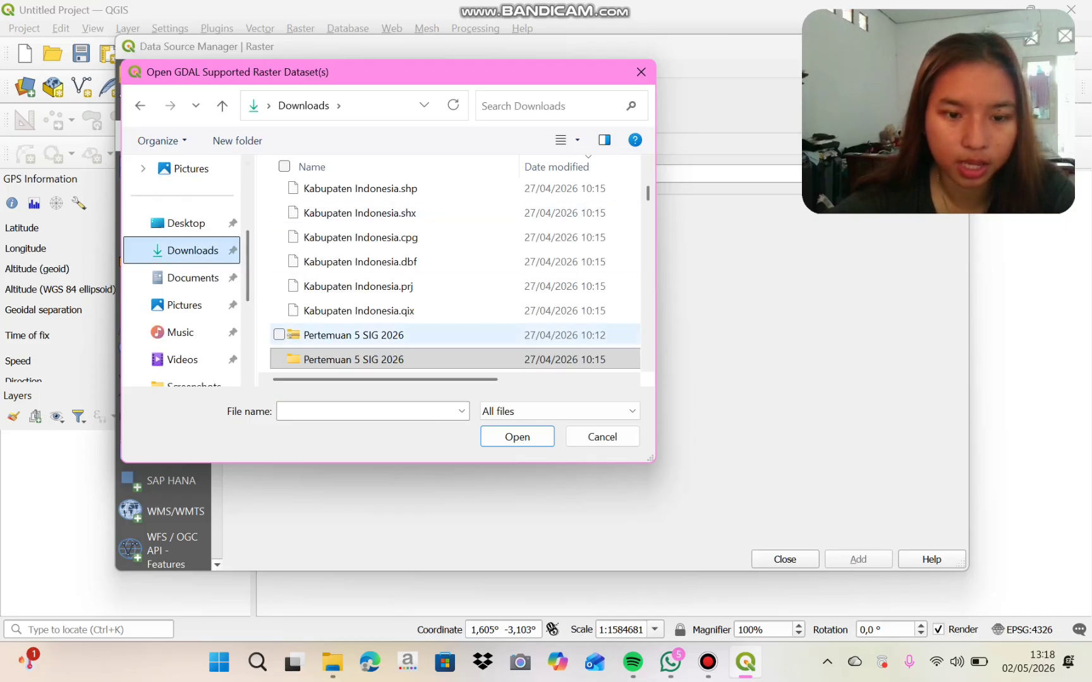
{"action": "key", "text": "alt+Left"}
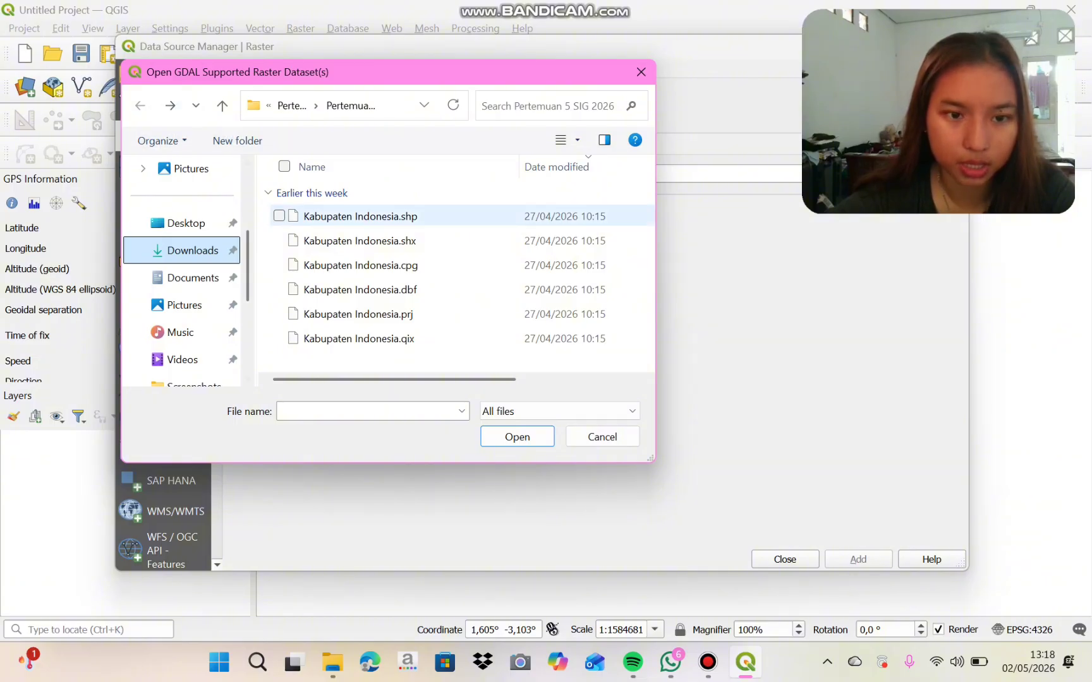
{"action": "left_click", "coordinate": [192, 250]}
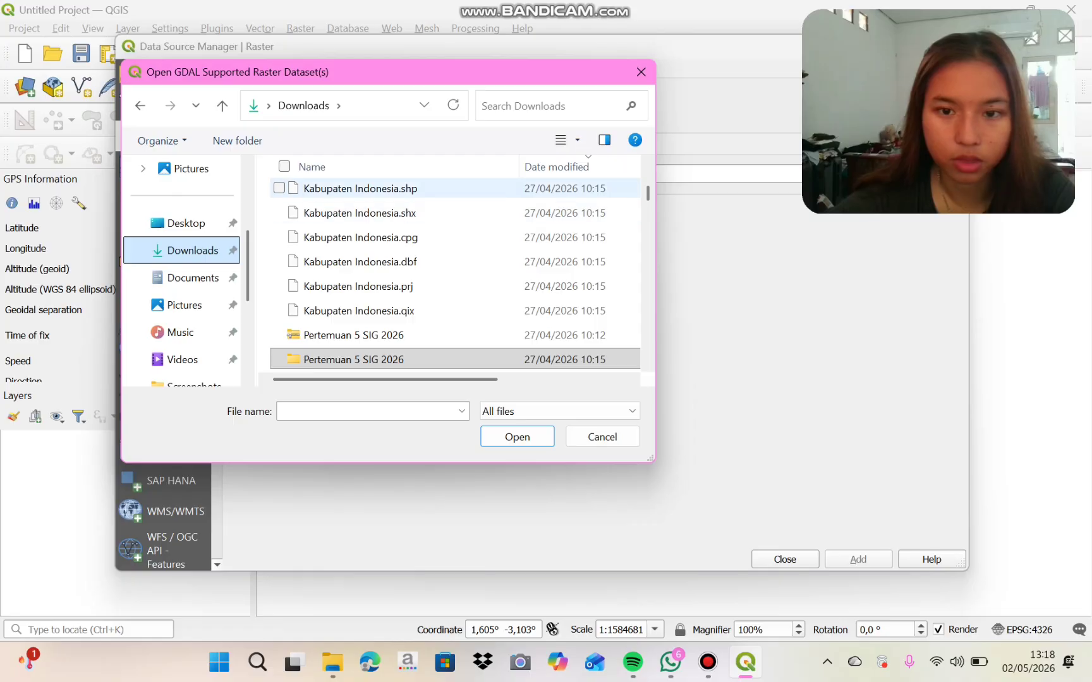
{"action": "left_click_drag", "start_coordinate": [648, 194], "coordinate": [648, 176]}
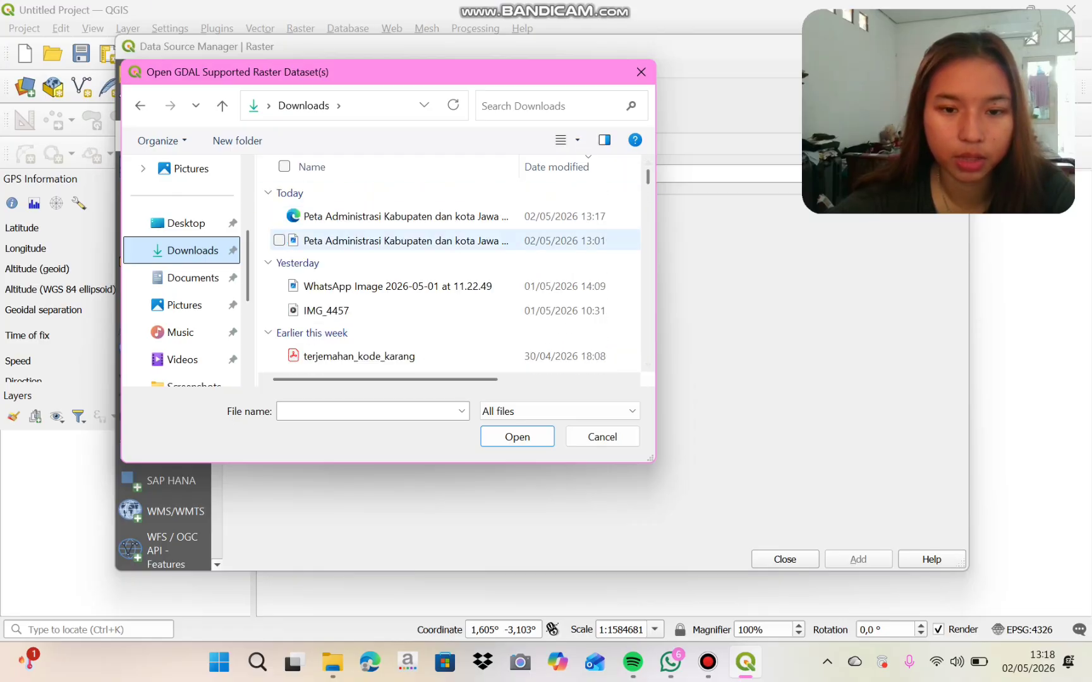
- Try to add Peta Administrasi Kabupaten dan kota Jawa Tengah.tif.aux.xml as a raster layer
{"action": "left_click", "coordinate": [405, 241]}
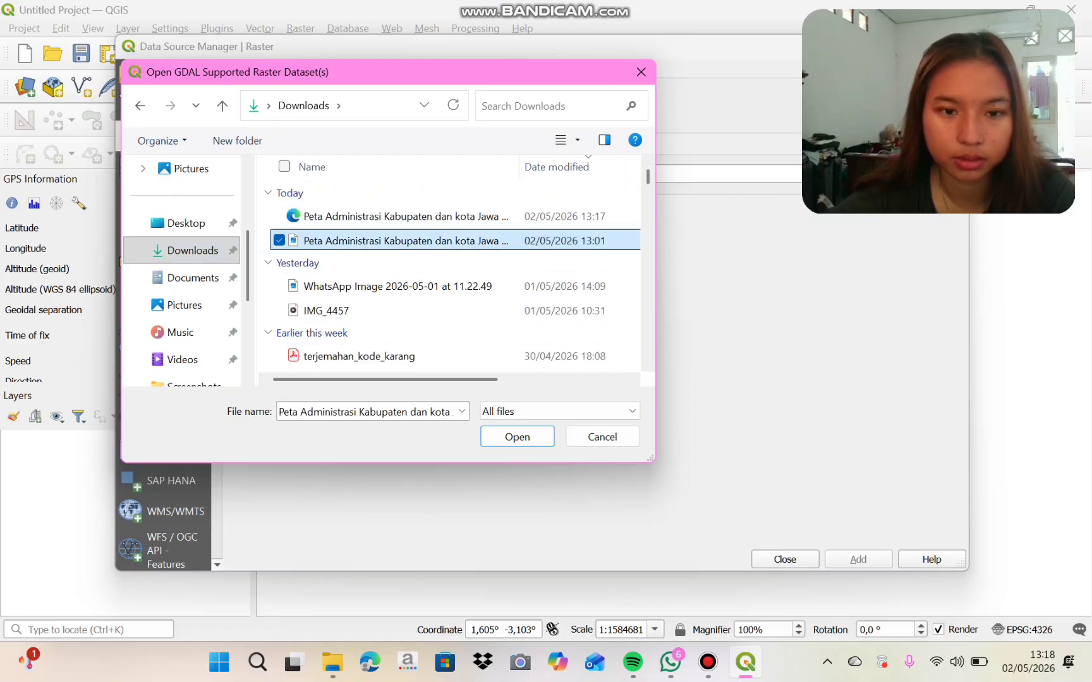
{"action": "left_click", "coordinate": [406, 216]}
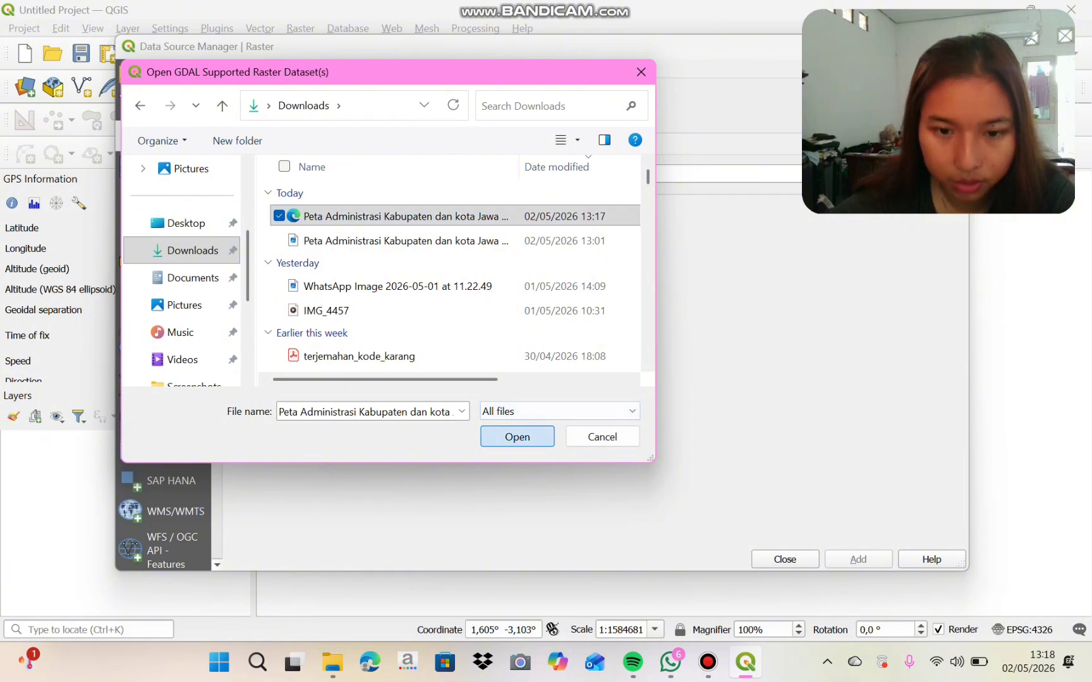
{"action": "left_click", "coordinate": [516, 437]}
{"action": "left_click", "coordinate": [857, 559]}
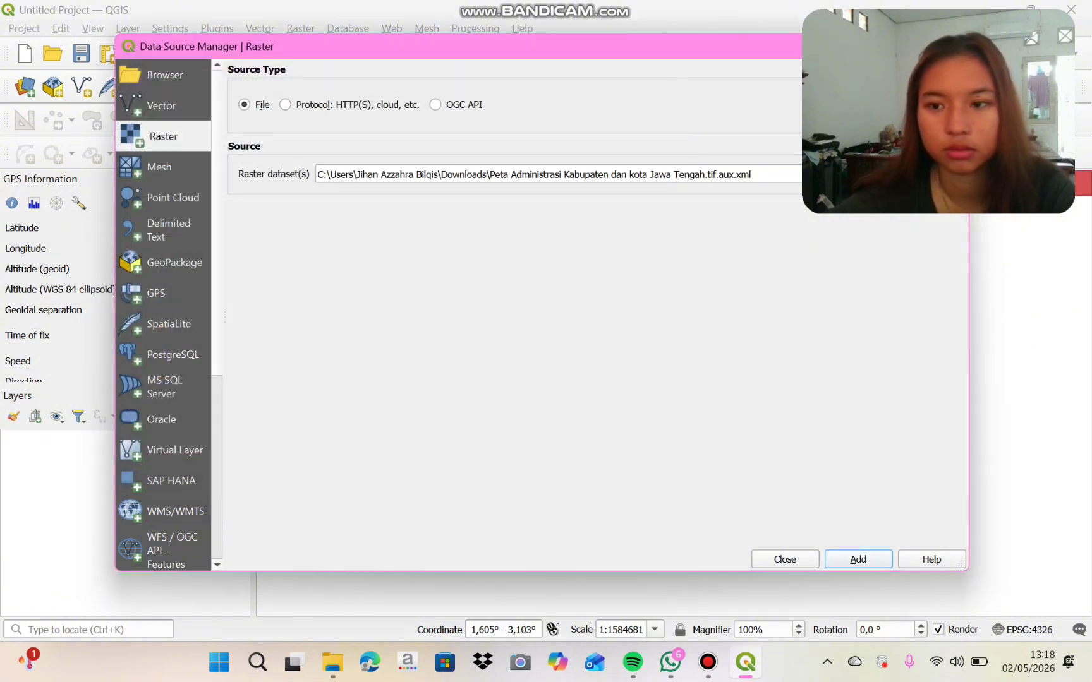
- Add Peta Administrasi Kabupaten dan kota Jawa Tengah.tif from Downloads as a raster layer and close the data source manager
{"action": "left_click", "coordinate": [815, 174]}
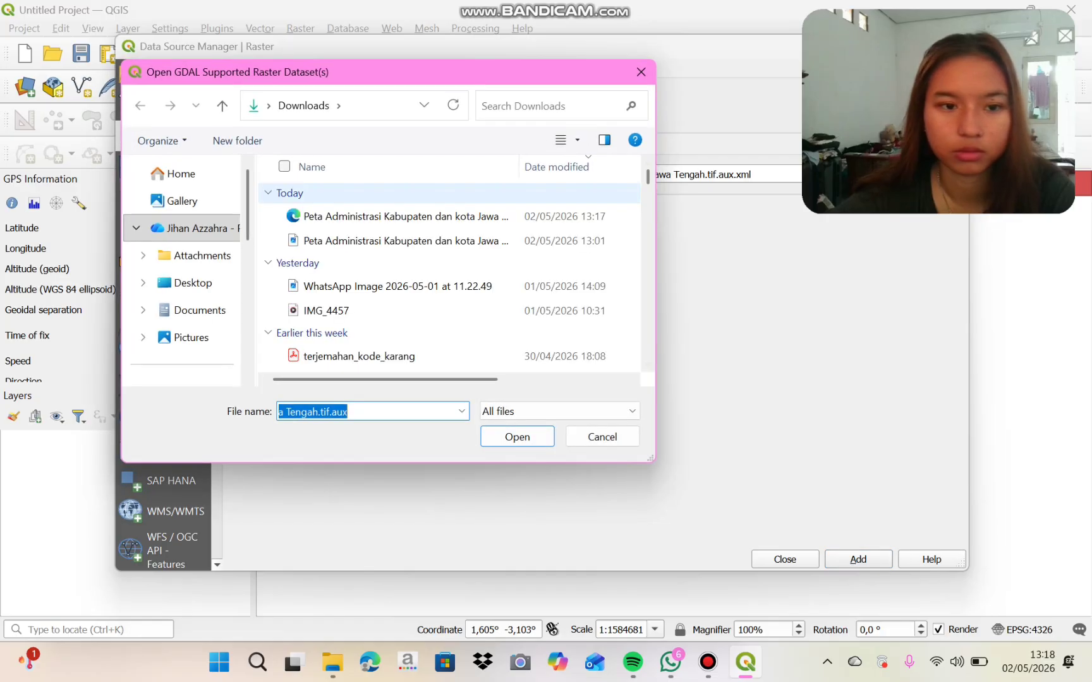
{"action": "left_click", "coordinate": [405, 240]}
{"action": "left_click", "coordinate": [517, 437]}
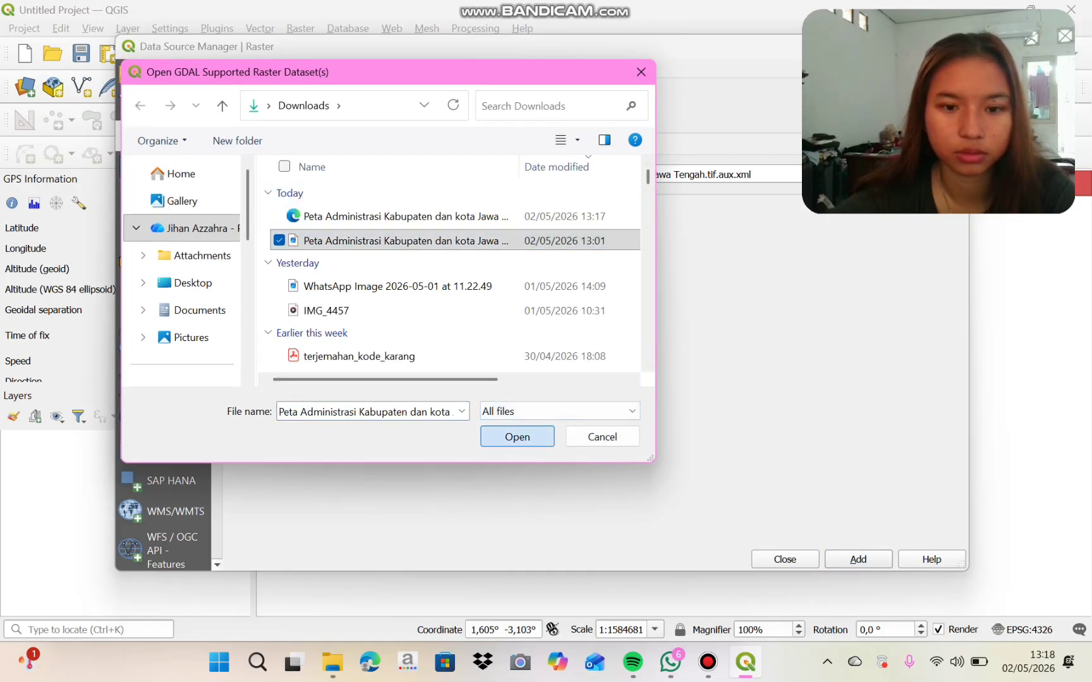
{"action": "left_click", "coordinate": [858, 559]}
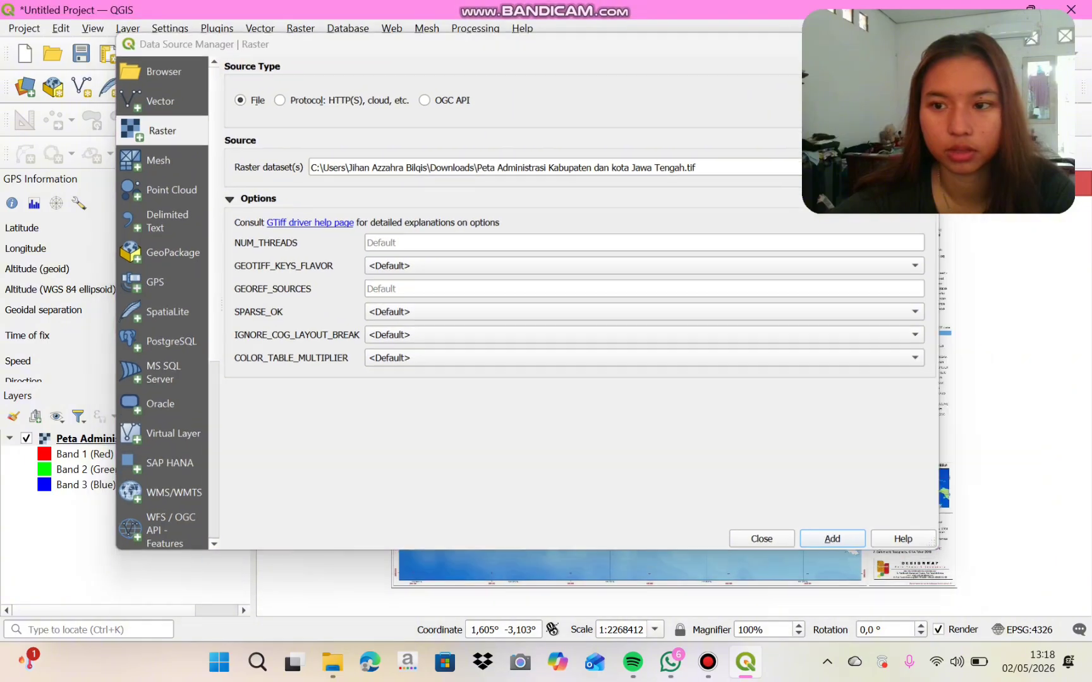
{"action": "key", "text": "Escape"}
{"action": "left_click", "coordinate": [1069, 184]}
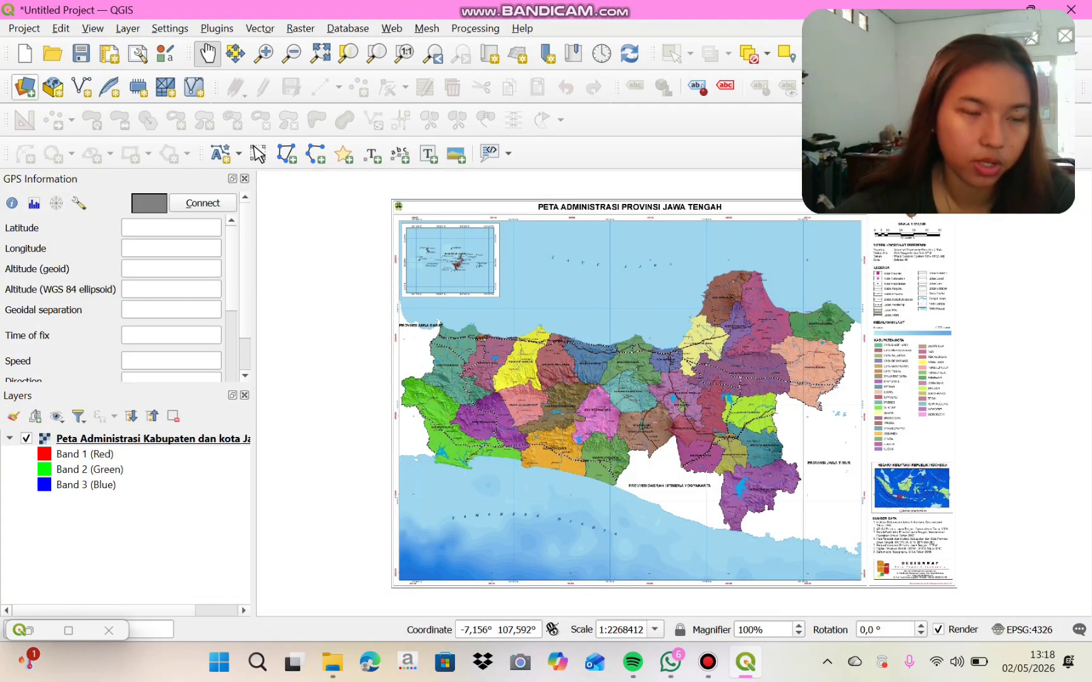
- Add Kabupaten Indonesia.shp from the Downloads folder as a vector layer and close the data source manager
{"action": "left_click", "coordinate": [24, 87]}
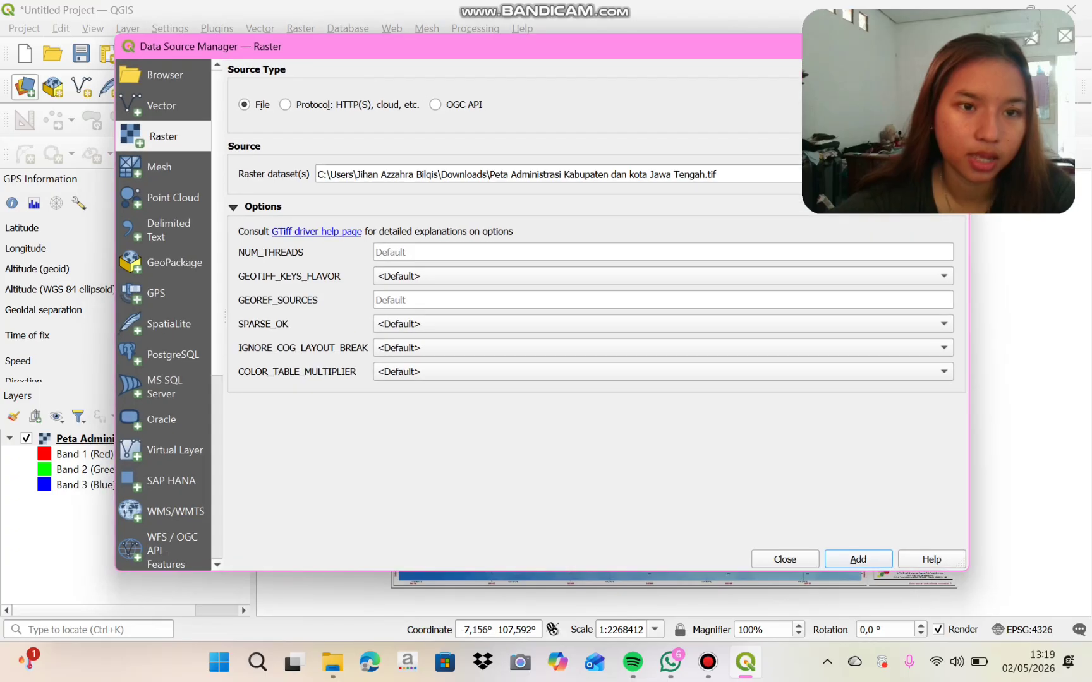
{"action": "left_click", "coordinate": [161, 105]}
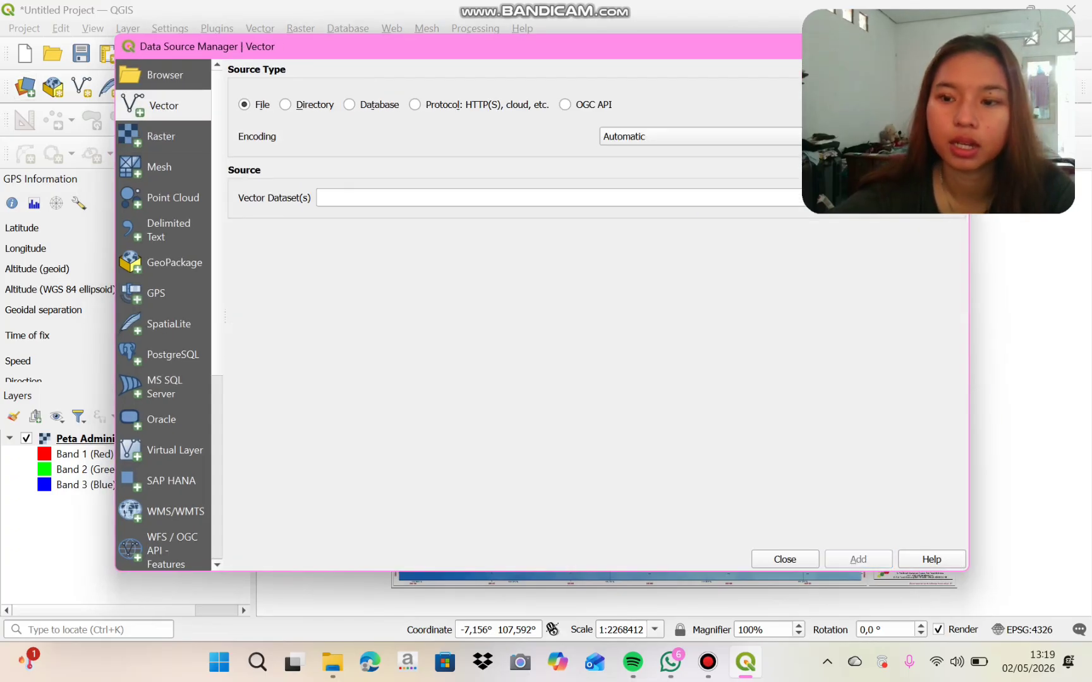
{"action": "left_click", "coordinate": [948, 199]}
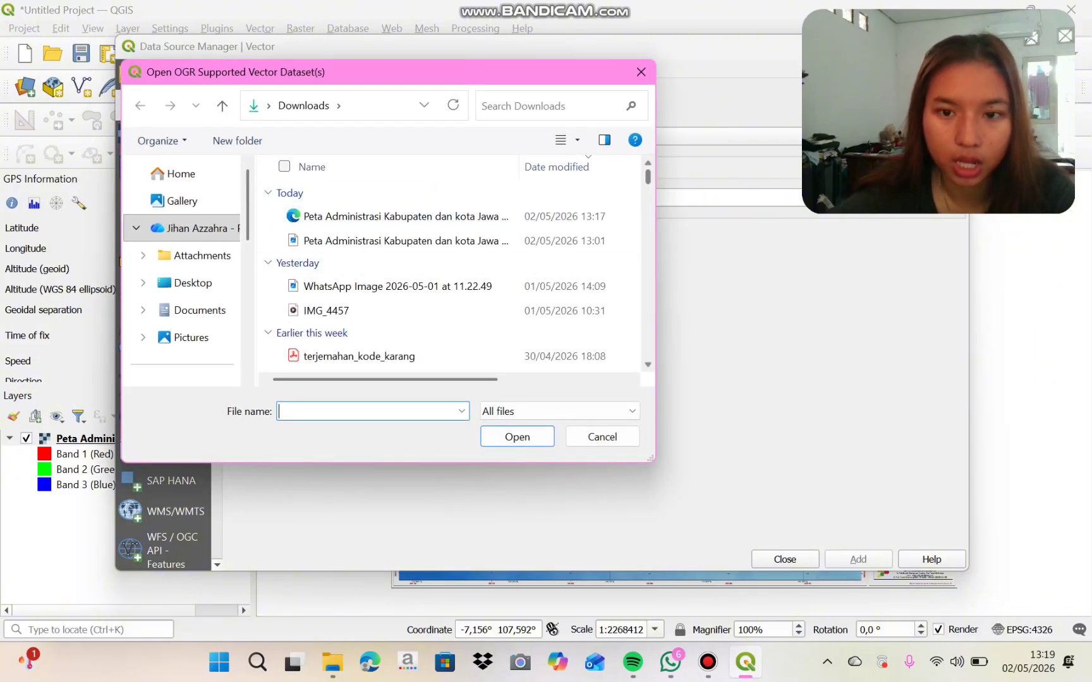
{"action": "scroll", "coordinate": [442, 278], "scroll_direction": "down", "scroll_amount": 5}
{"action": "scroll", "coordinate": [442, 278], "scroll_direction": "down", "scroll_amount": 2}
{"action": "scroll", "coordinate": [442, 278], "scroll_direction": "up", "scroll_amount": 3}
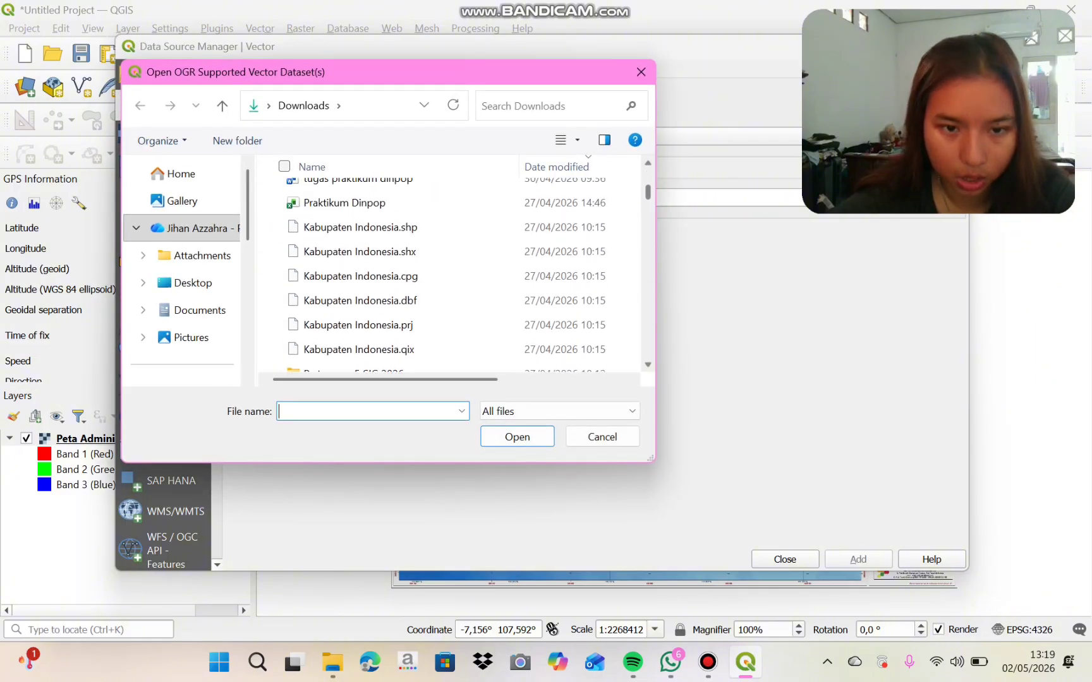
{"action": "left_click", "coordinate": [360, 277]}
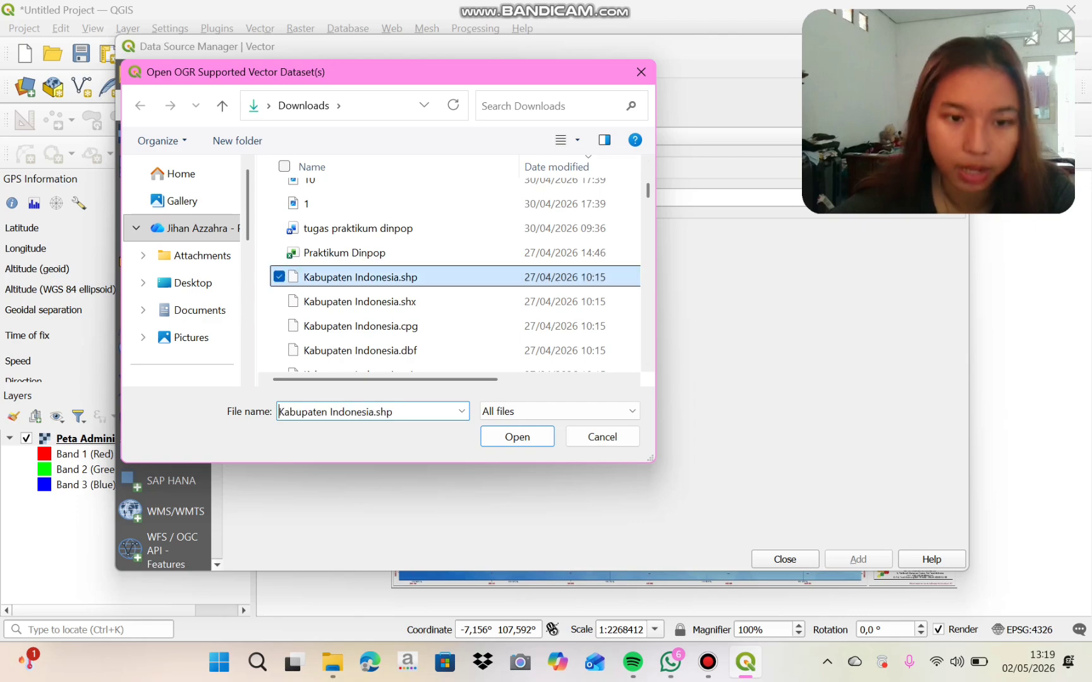
{"action": "left_click", "coordinate": [517, 436]}
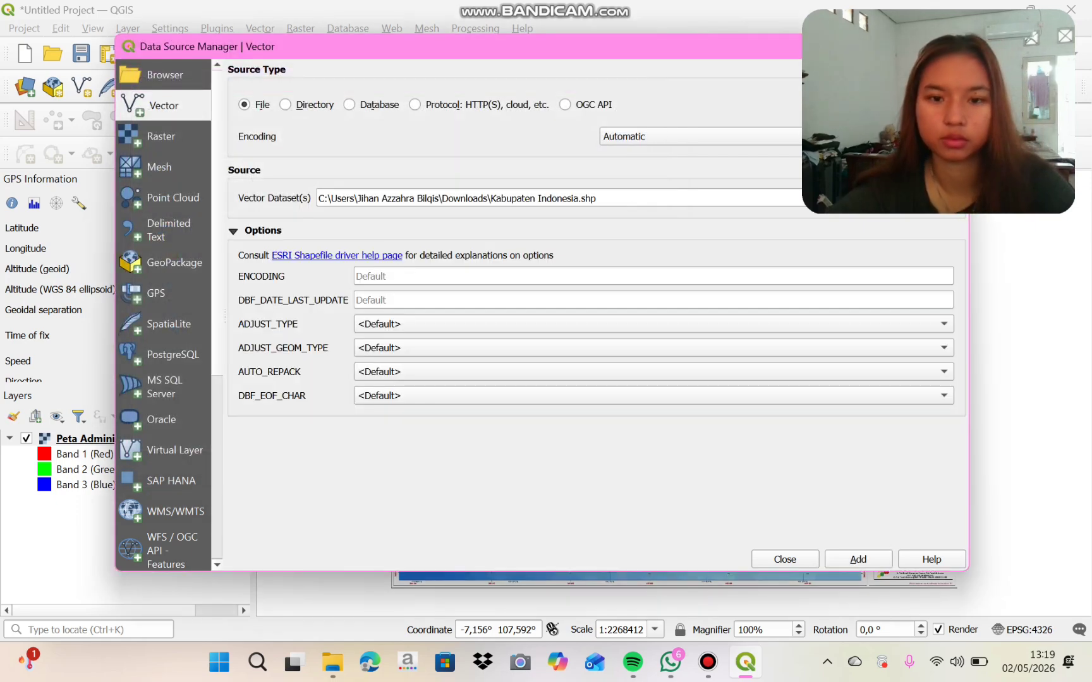
{"action": "left_click", "coordinate": [858, 559]}
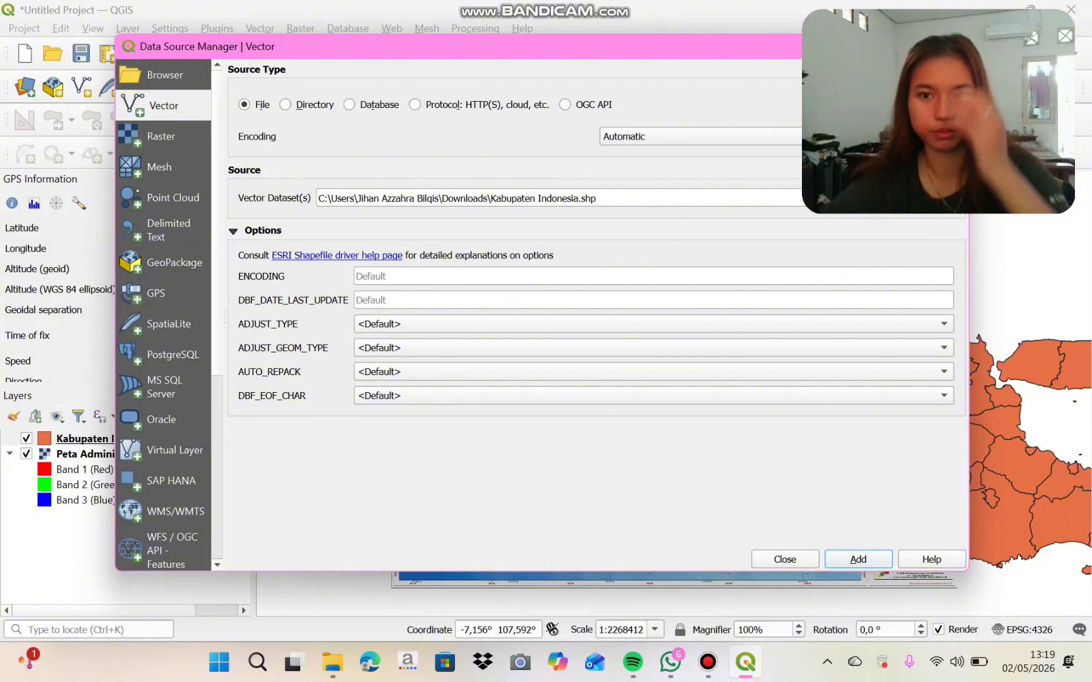
{"action": "left_click", "coordinate": [949, 47]}
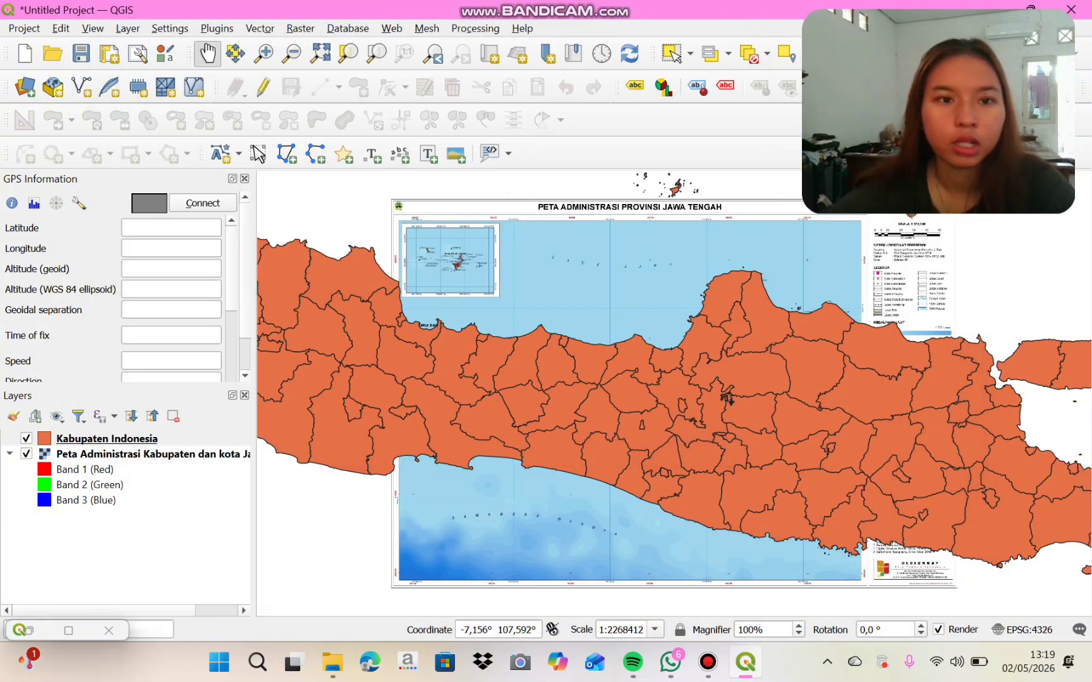
- Set up a Dissolve of the Kabupaten Indonesia layer with NAME_1 as the dissolve field
{"action": "left_click", "coordinate": [260, 28]}
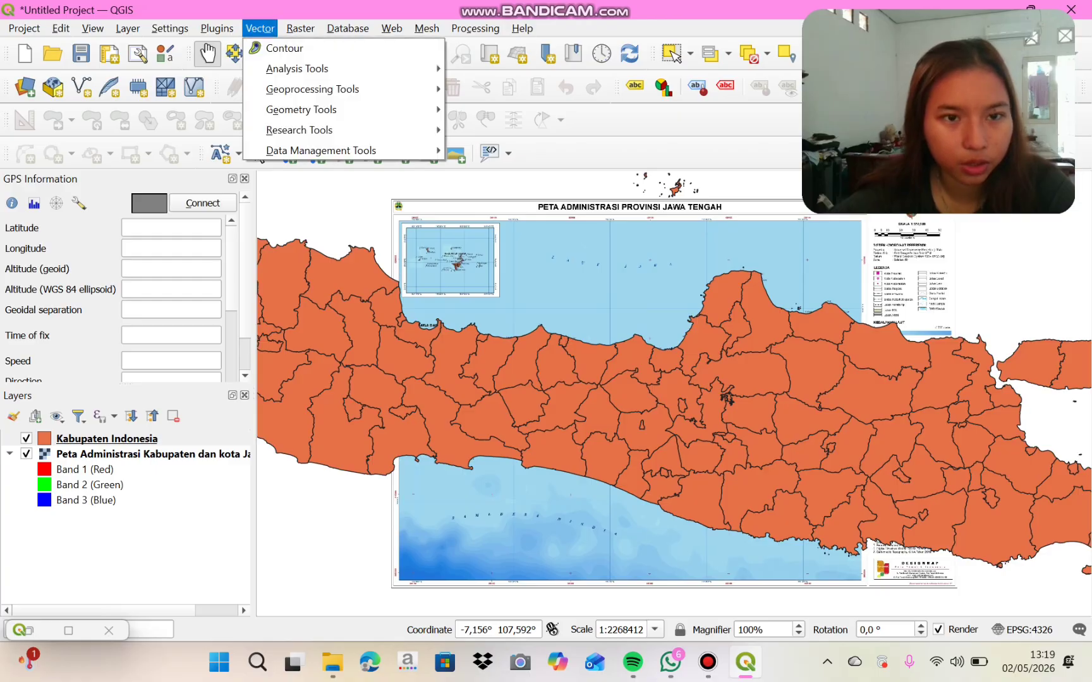
{"action": "mouse_move", "coordinate": [329, 89]}
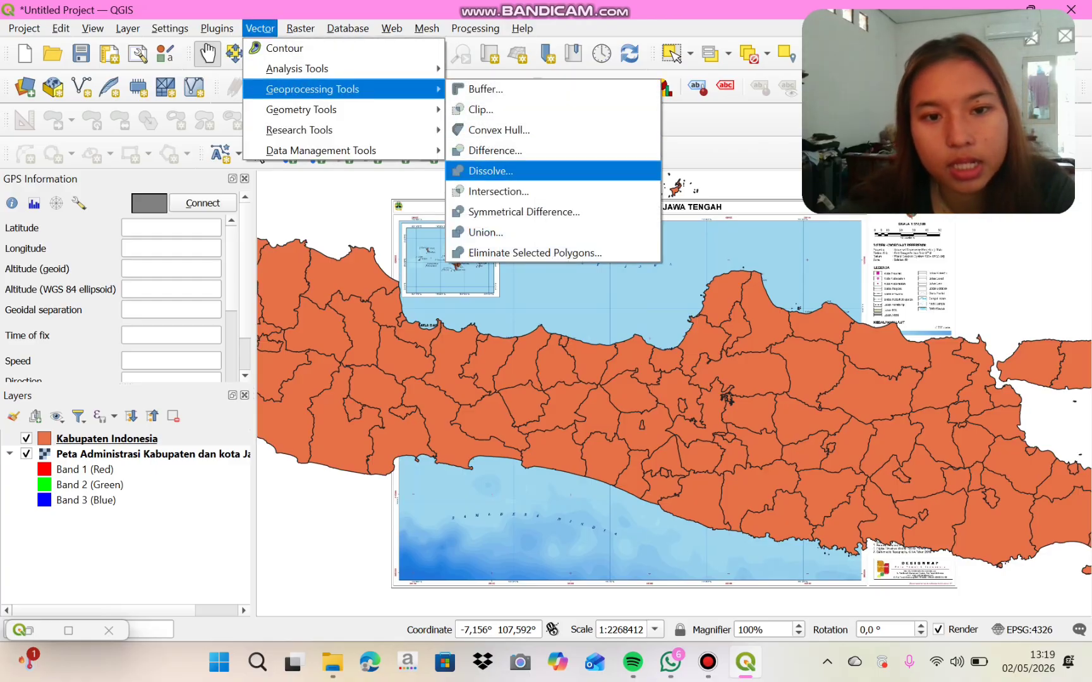
{"action": "left_click", "coordinate": [491, 171]}
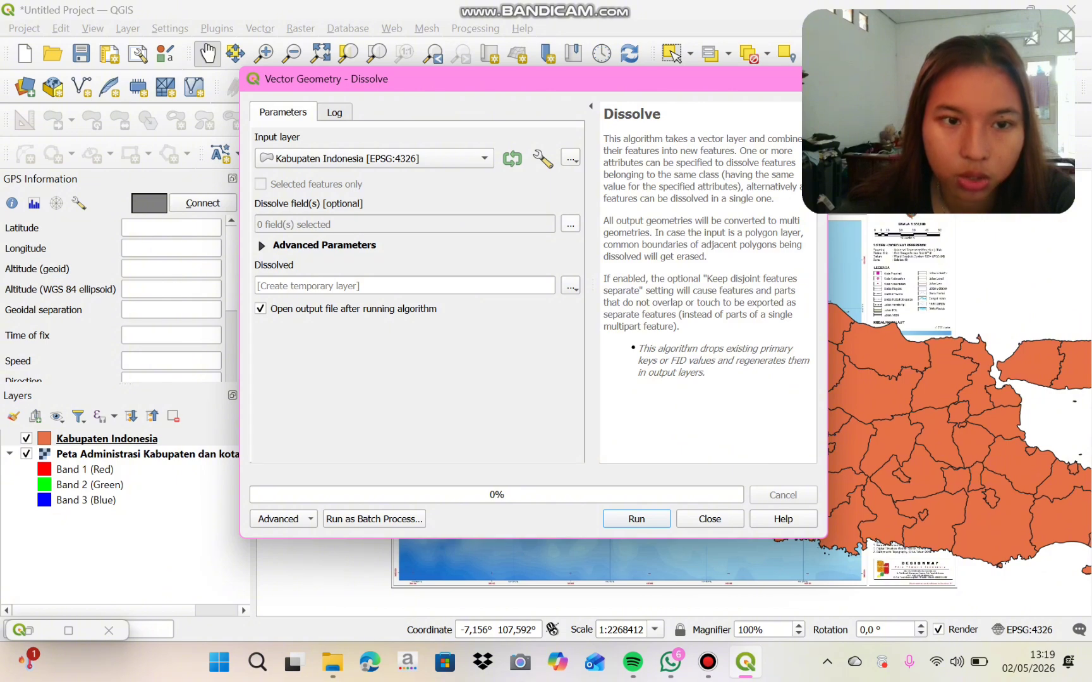
{"action": "left_click", "coordinate": [570, 224]}
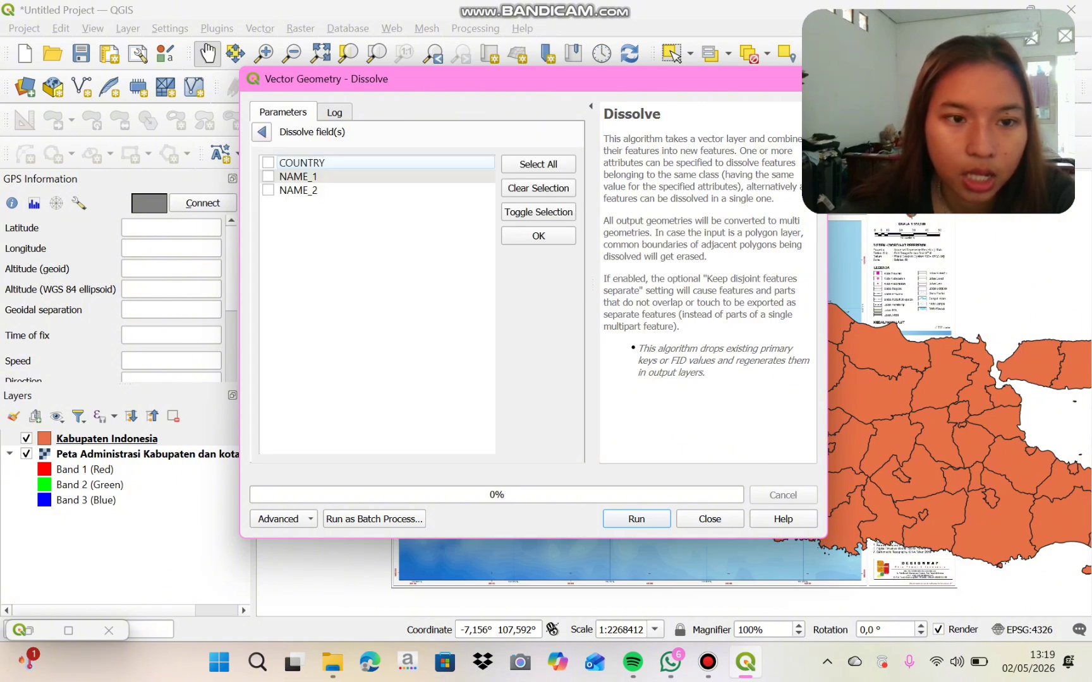
{"action": "left_click", "coordinate": [268, 177]}
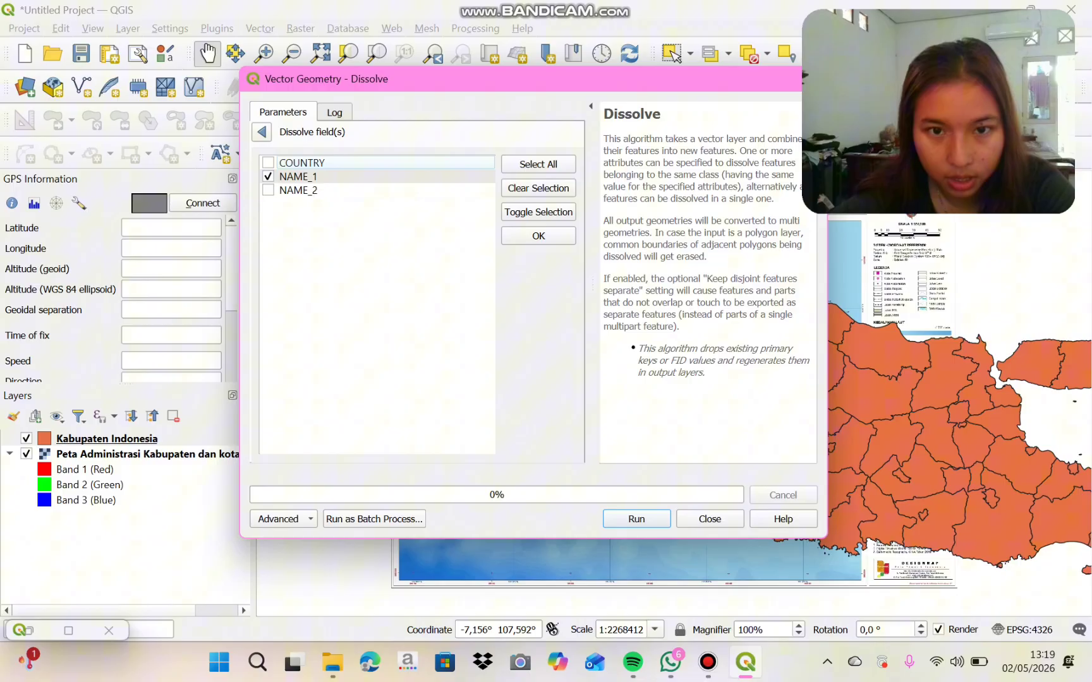
{"action": "left_click", "coordinate": [538, 235]}
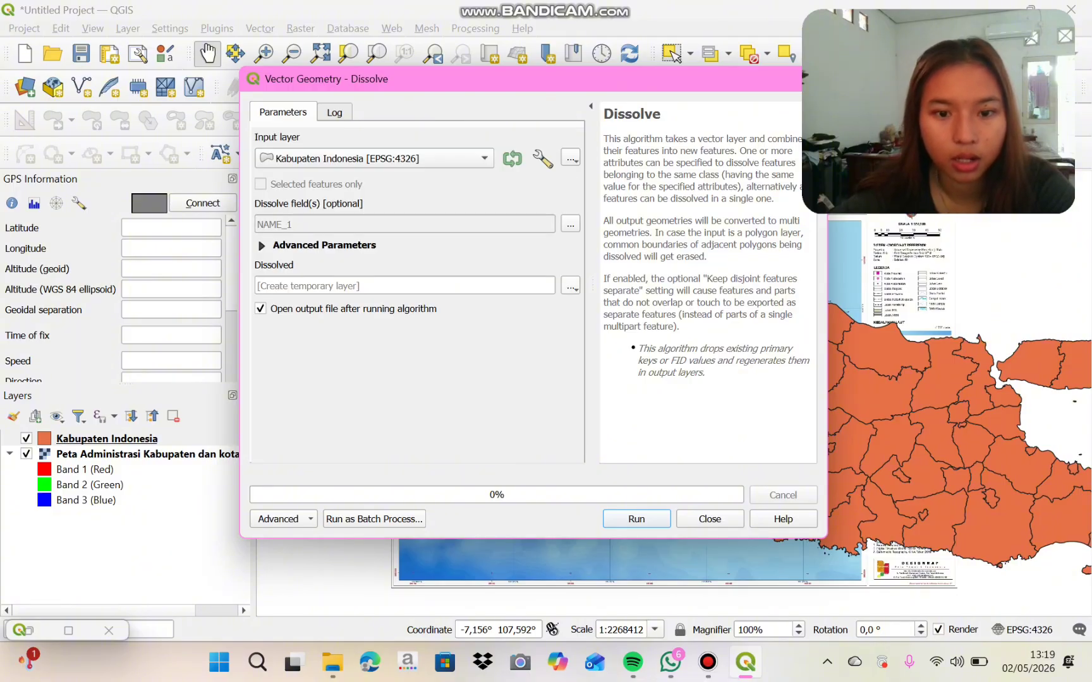
- Set the Dissolve output to a GeoJSON file named Prov se Indonesia in the Praktikum SIG folder, run it and close the dialog
{"action": "left_click", "coordinate": [571, 286]}
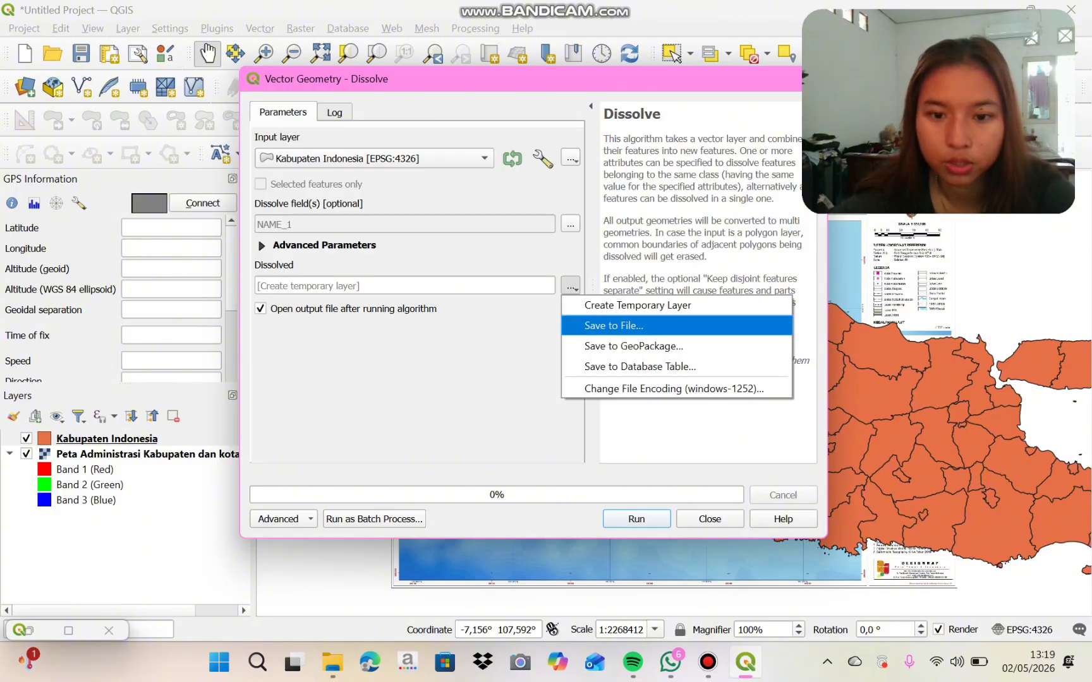
{"action": "left_click", "coordinate": [613, 326]}
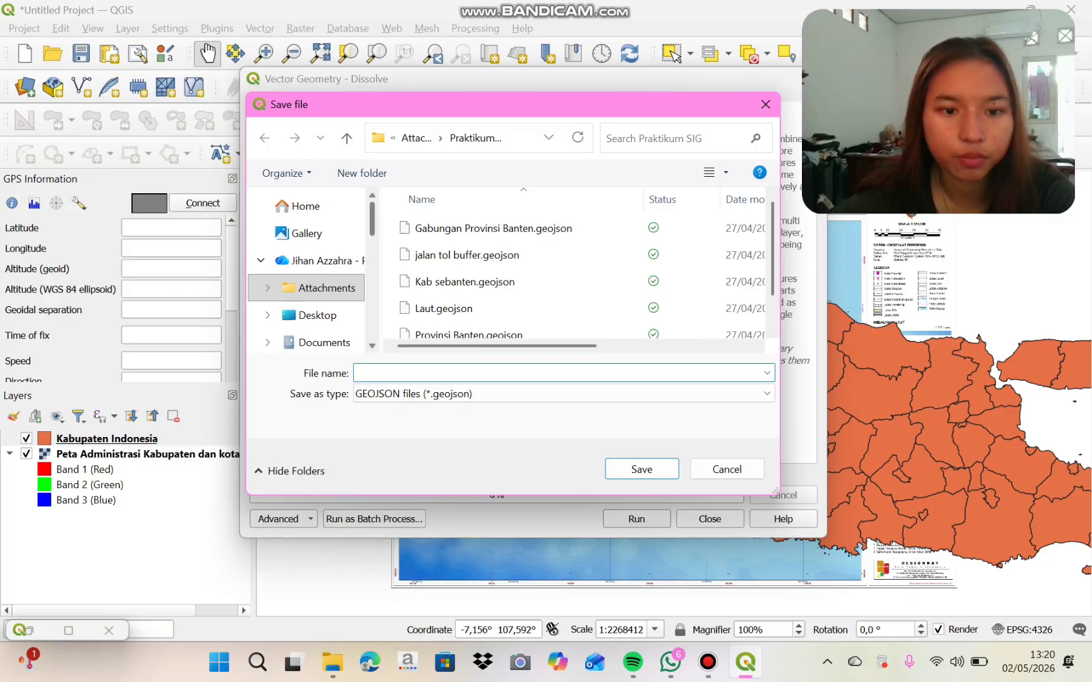
{"action": "scroll", "coordinate": [310, 265], "scroll_direction": "down", "scroll_amount": 5}
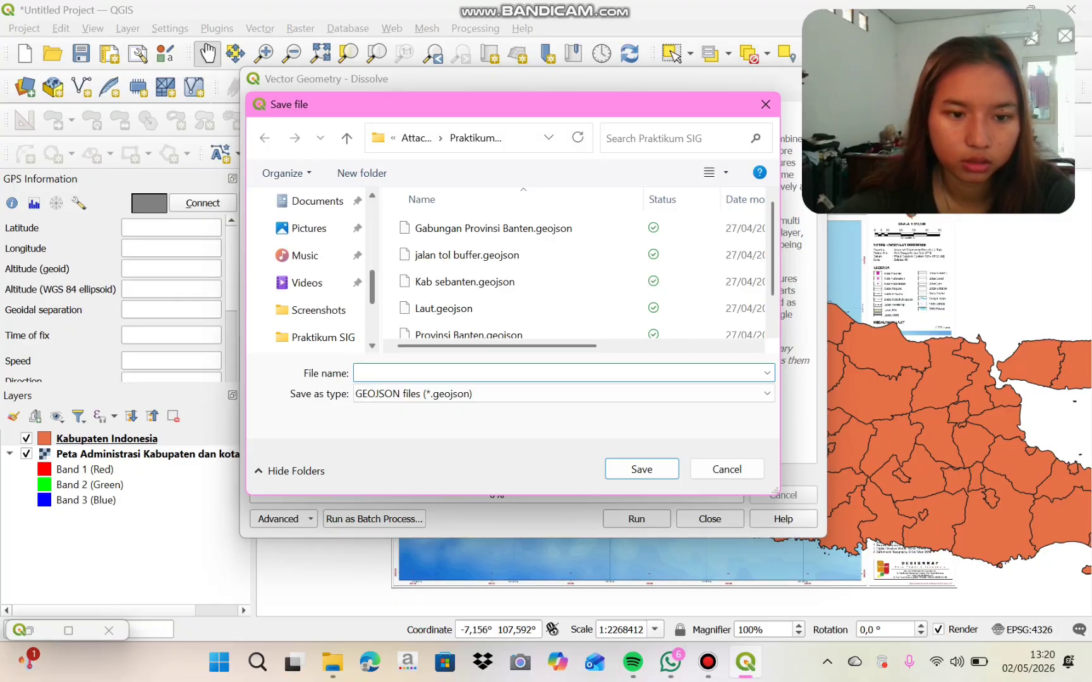
{"action": "scroll", "coordinate": [310, 278], "scroll_direction": "down", "scroll_amount": 1}
{"action": "left_click", "coordinate": [316, 310]}
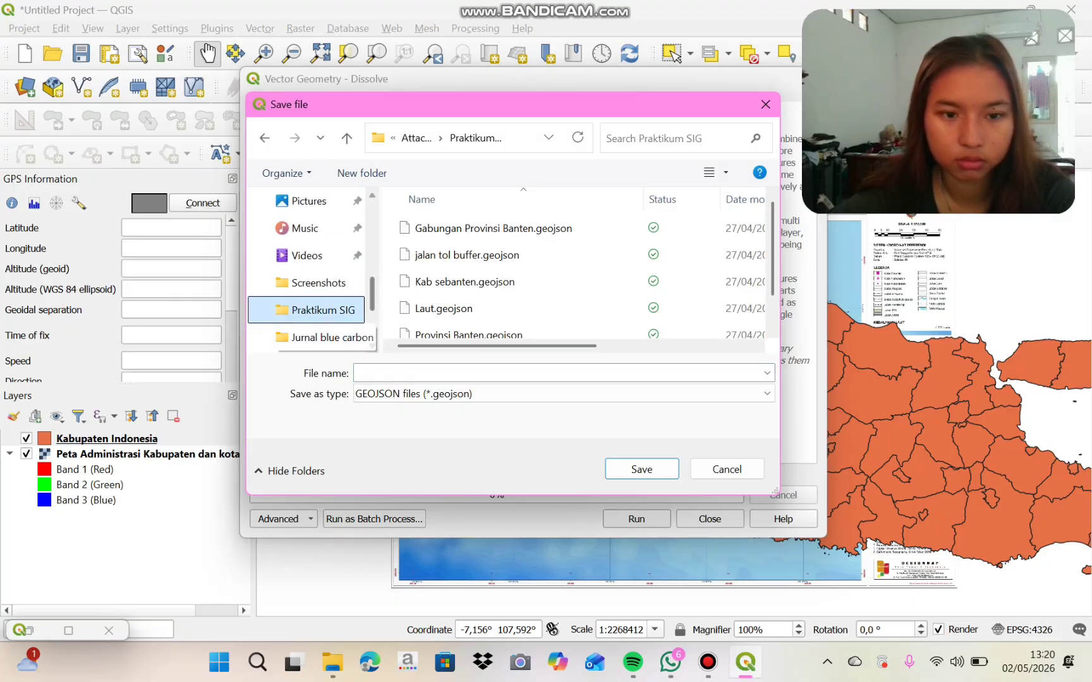
{"action": "left_click", "coordinate": [556, 373]}
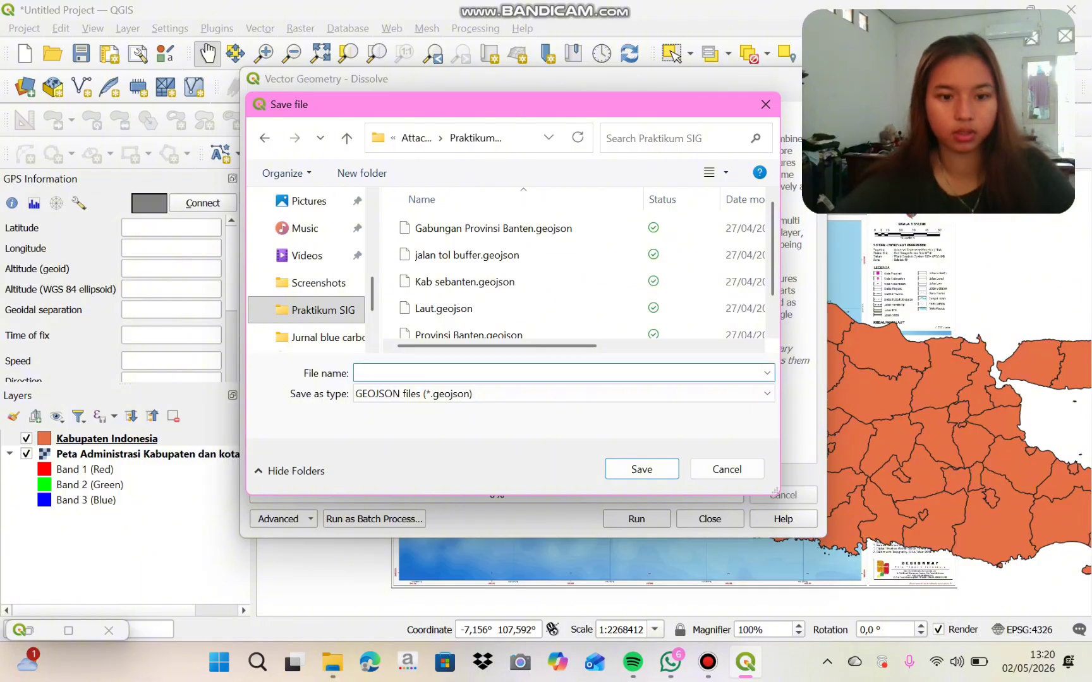
{"action": "type", "text": "Pro"}
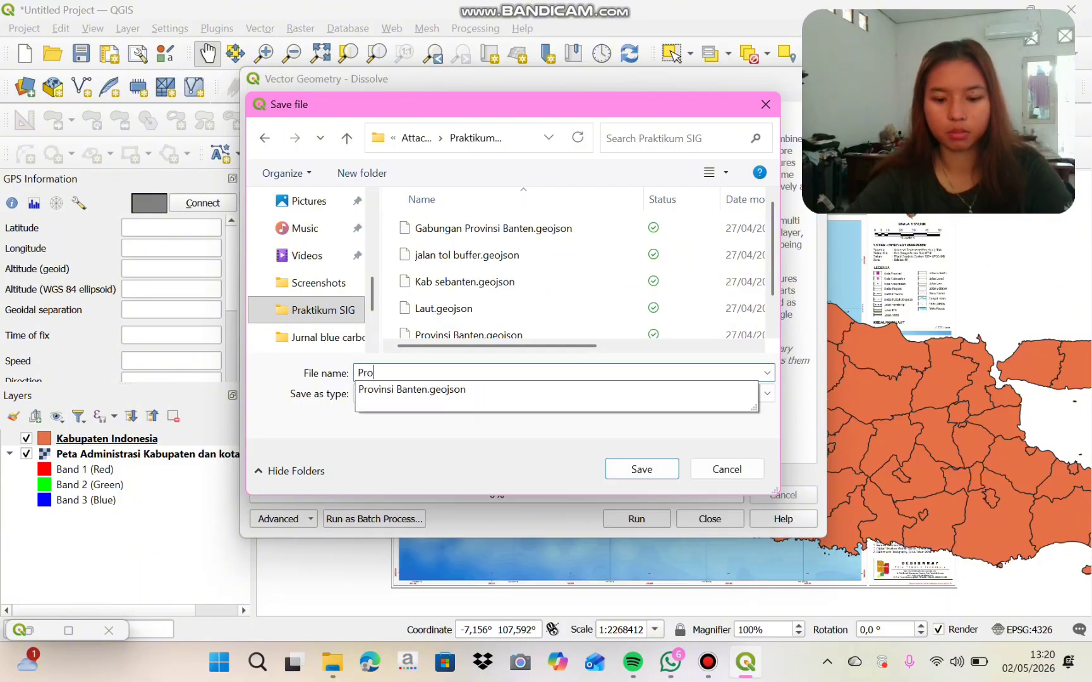
{"action": "type", "text": "v "}
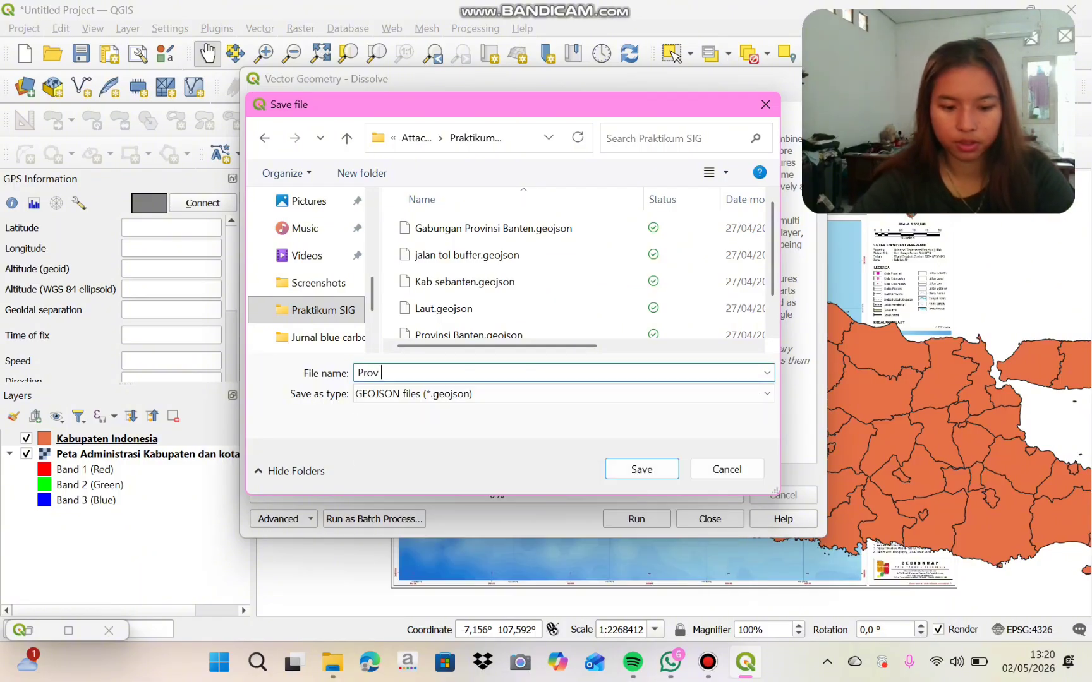
{"action": "type", "text": "se Indone"}
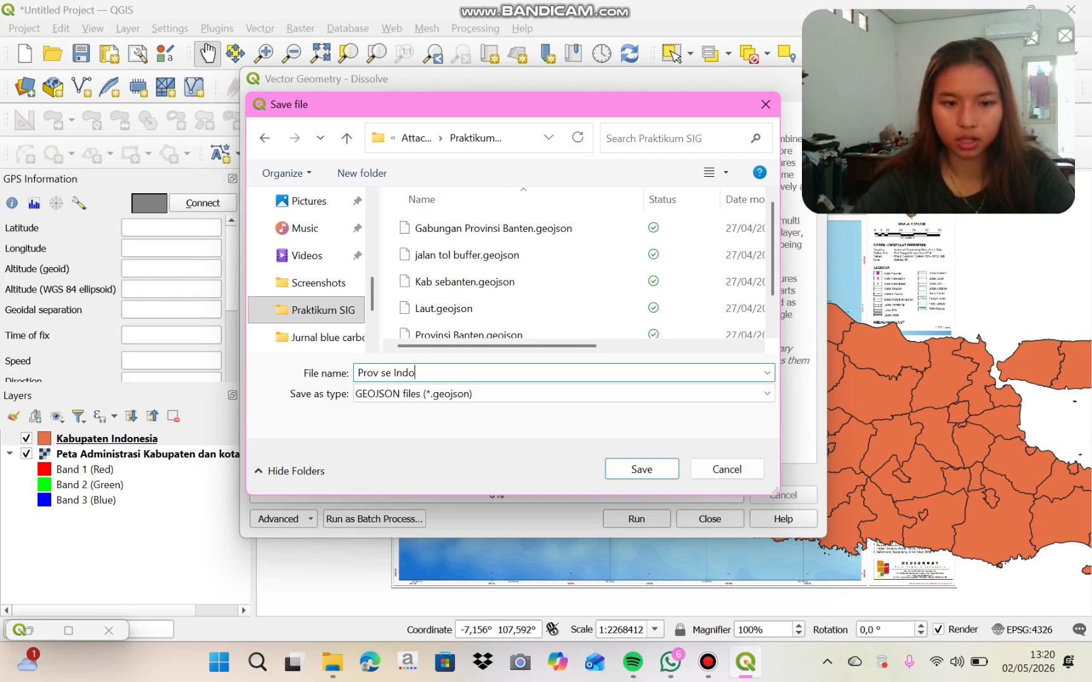
{"action": "type", "text": "sia"}
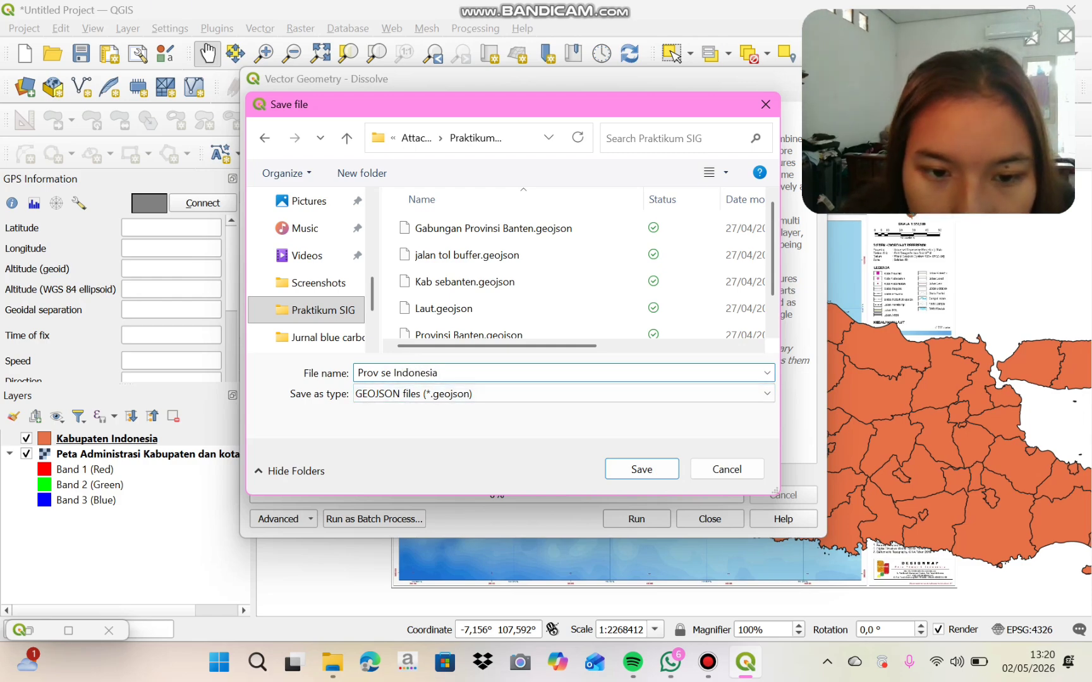
{"action": "left_click", "coordinate": [641, 469]}
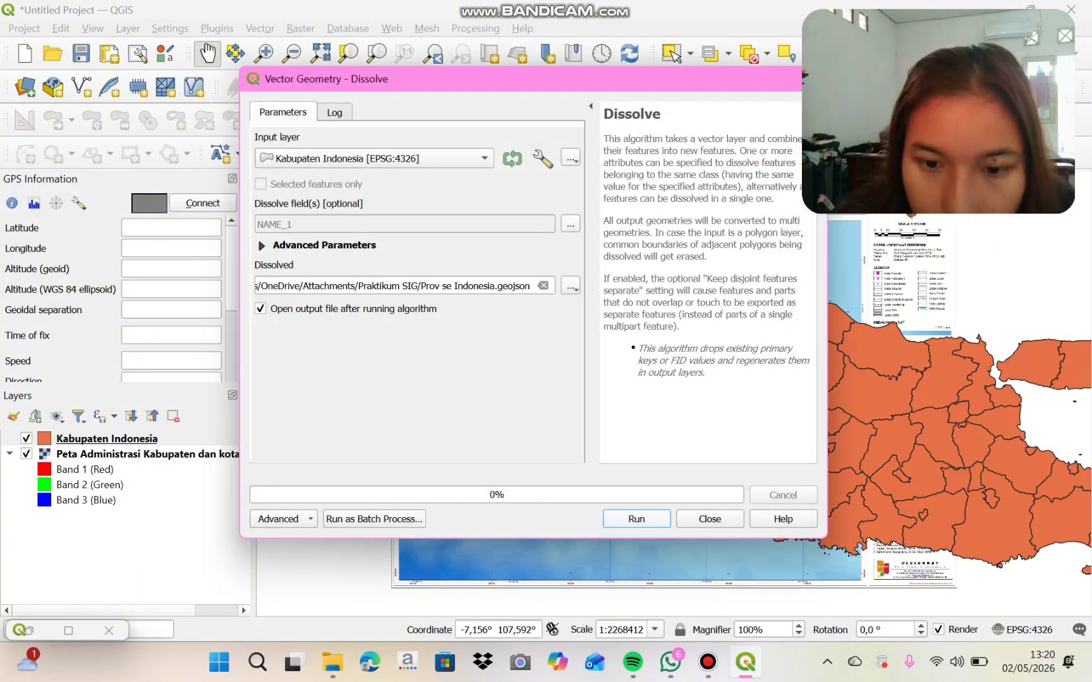
{"action": "left_click", "coordinate": [636, 519]}
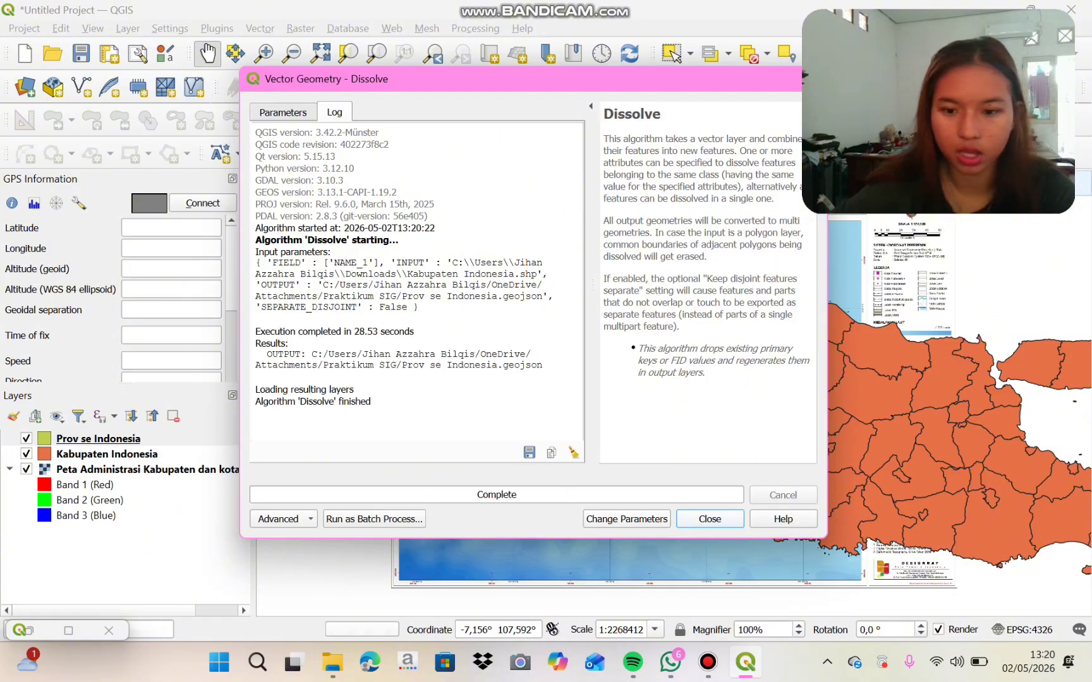
{"action": "left_click", "coordinate": [709, 519]}
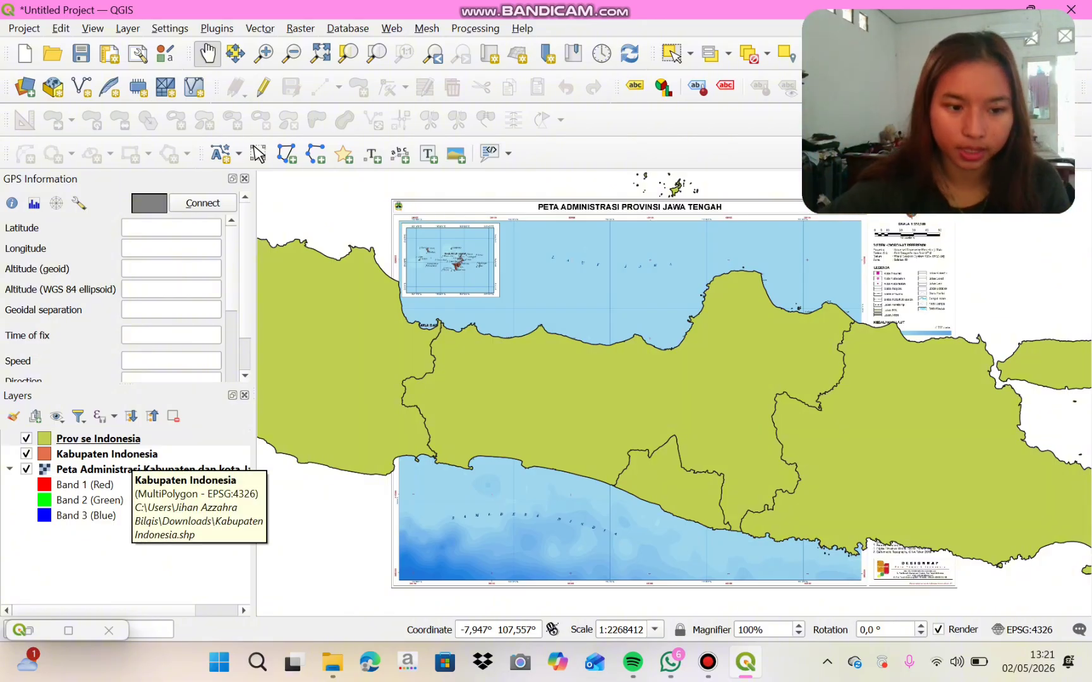
- Review the attribute table of the Kabupaten Indonesia layer and close it
{"action": "right_click", "coordinate": [121, 455]}
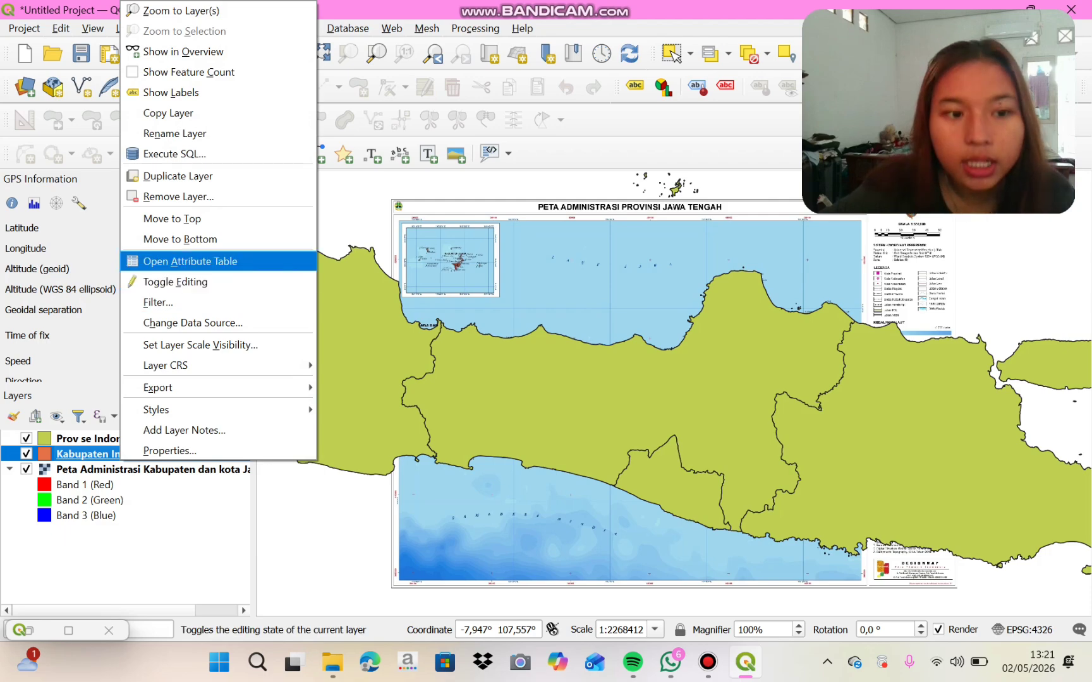
{"action": "key", "text": "Return"}
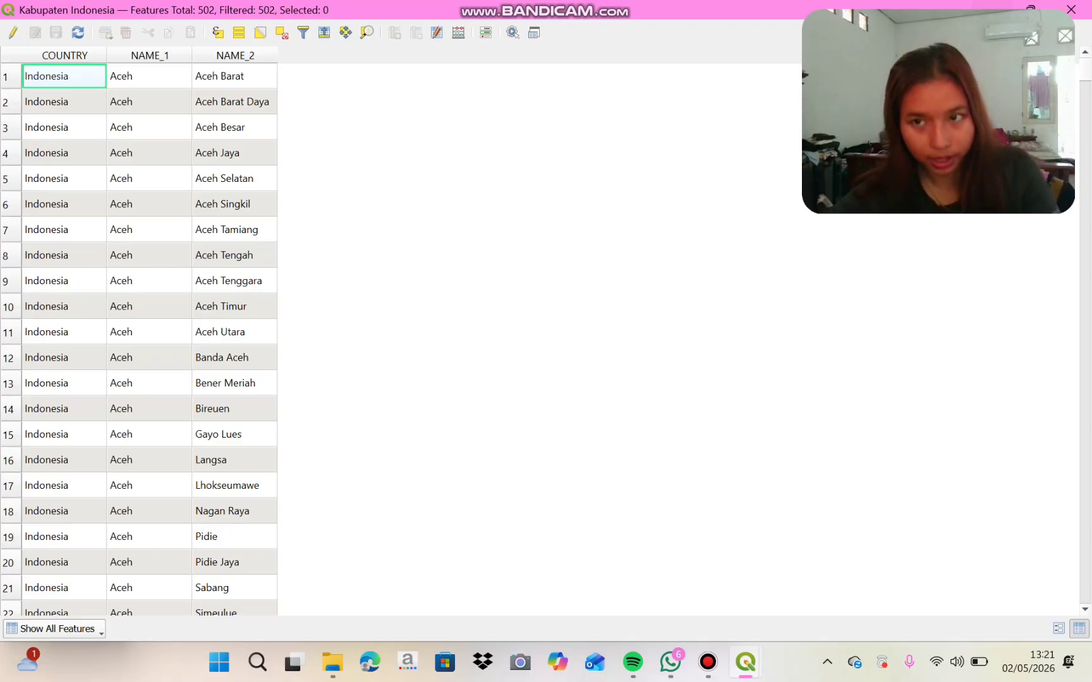
{"action": "left_click", "coordinate": [1001, 9]}
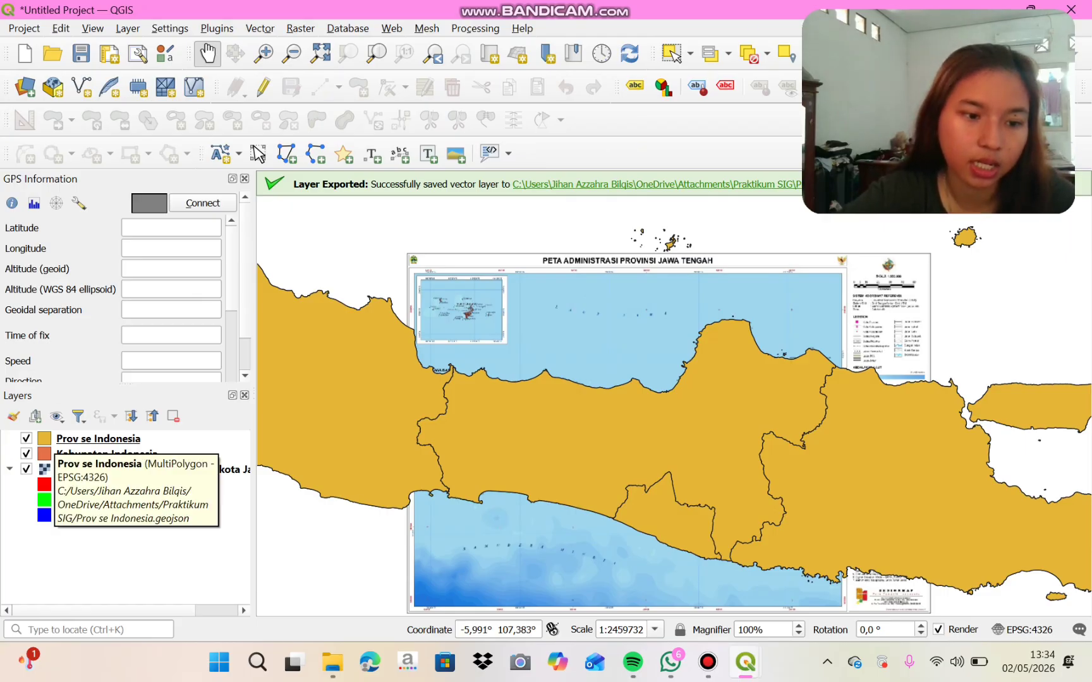
- Select the Jawa Tengah feature in the attribute table of the Prov se Indonesia layer and close the table
{"action": "left_click", "coordinate": [98, 438]}
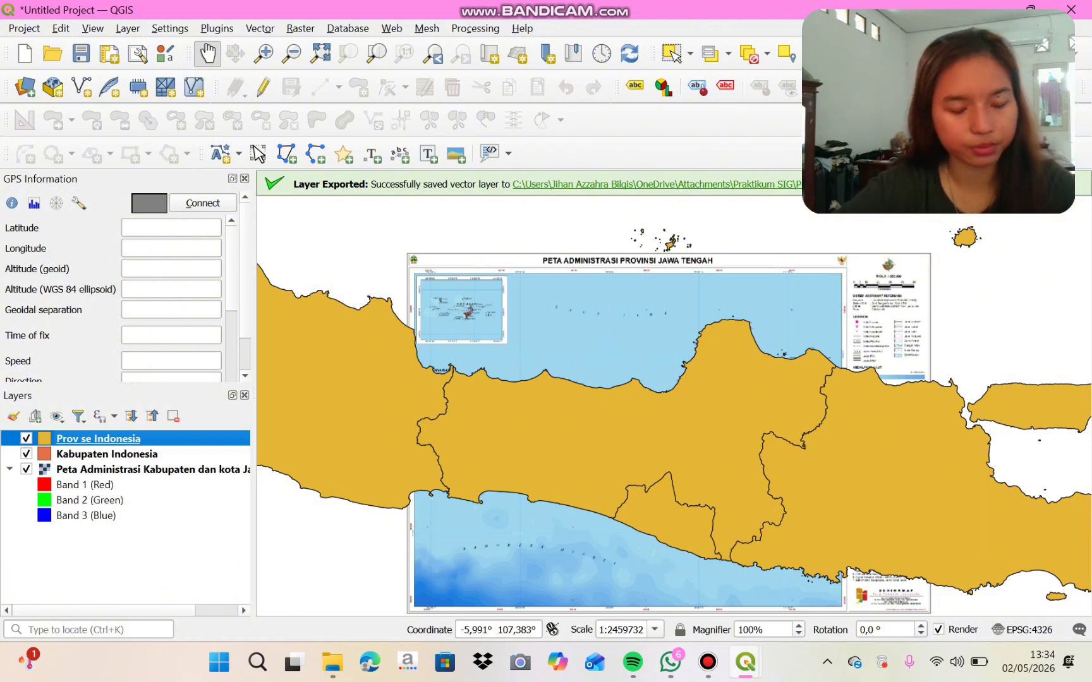
{"action": "right_click", "coordinate": [71, 438]}
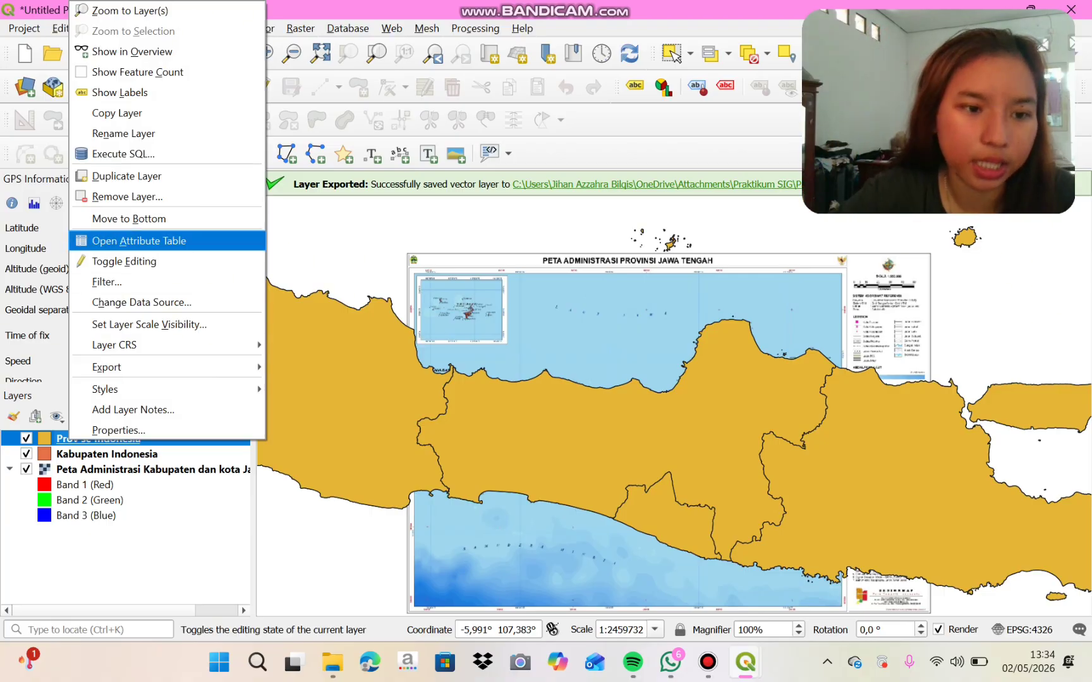
{"action": "left_click", "coordinate": [139, 241]}
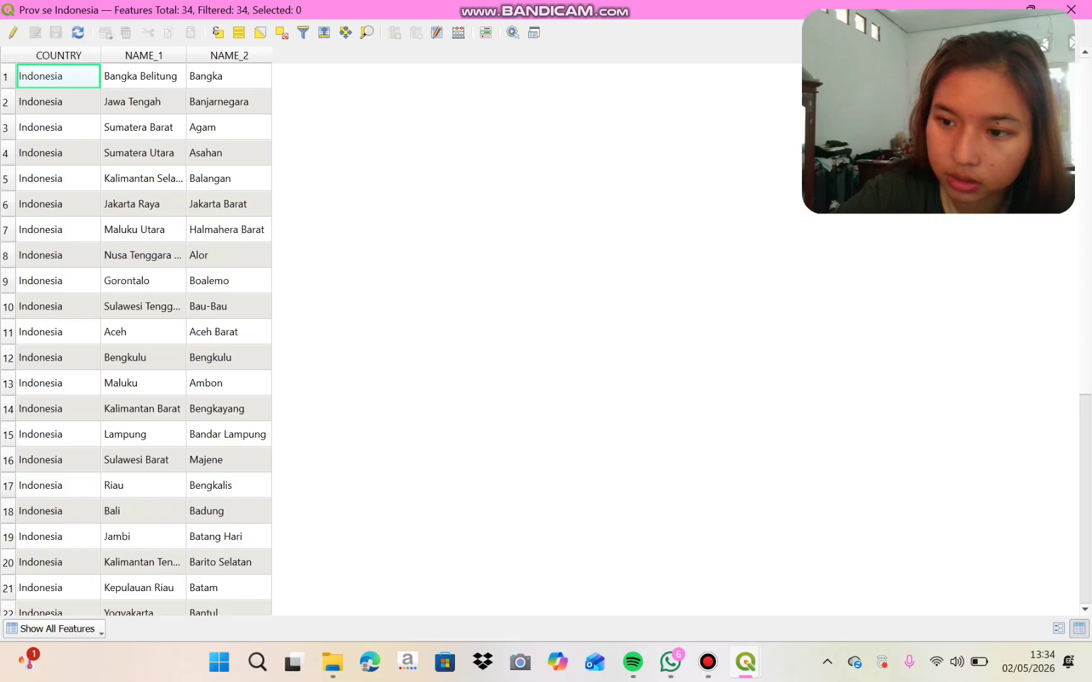
{"action": "scroll", "coordinate": [142, 340], "scroll_direction": "down", "scroll_amount": 3}
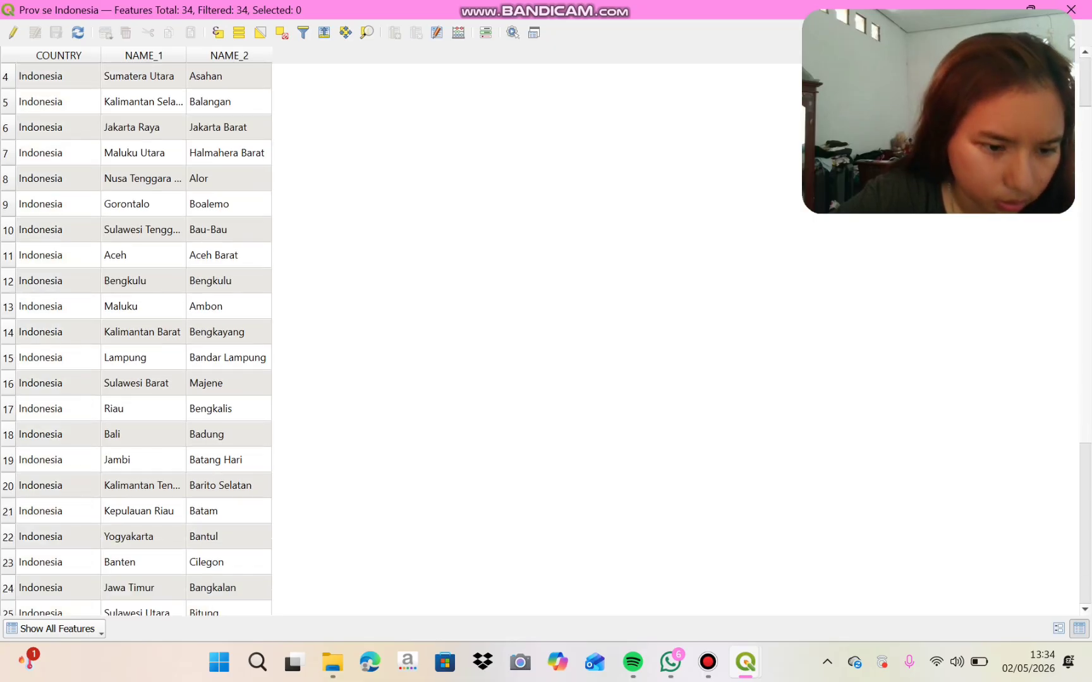
{"action": "scroll", "coordinate": [142, 340], "scroll_direction": "down", "scroll_amount": 5}
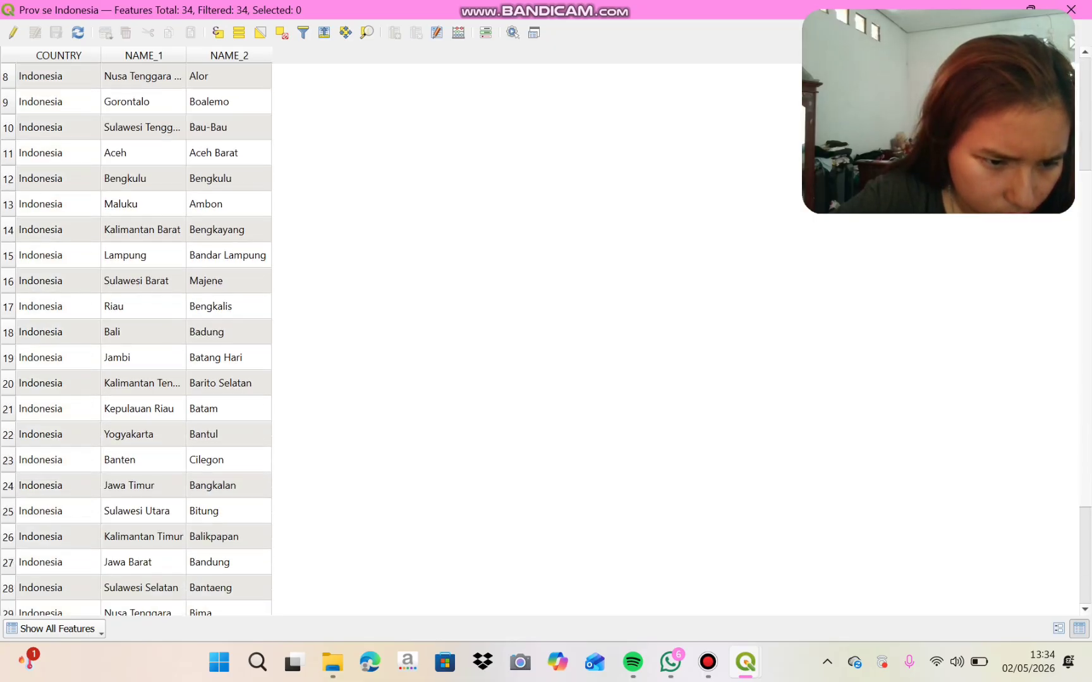
{"action": "scroll", "coordinate": [143, 340], "scroll_direction": "down", "scroll_amount": 4}
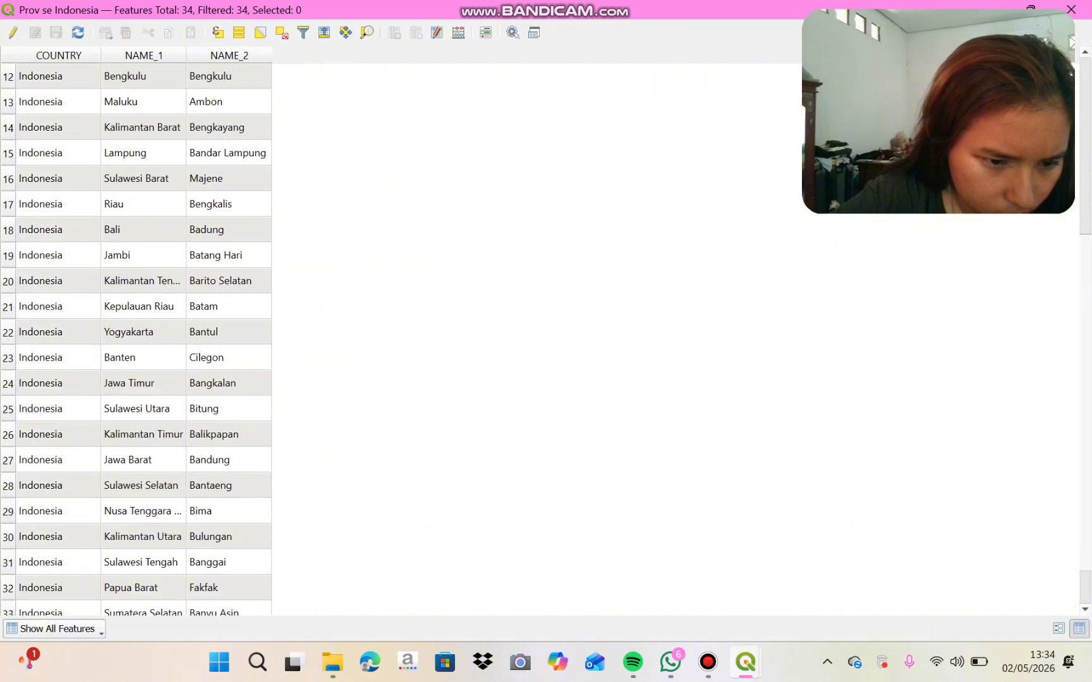
{"action": "scroll", "coordinate": [143, 340], "scroll_direction": "down", "scroll_amount": 1}
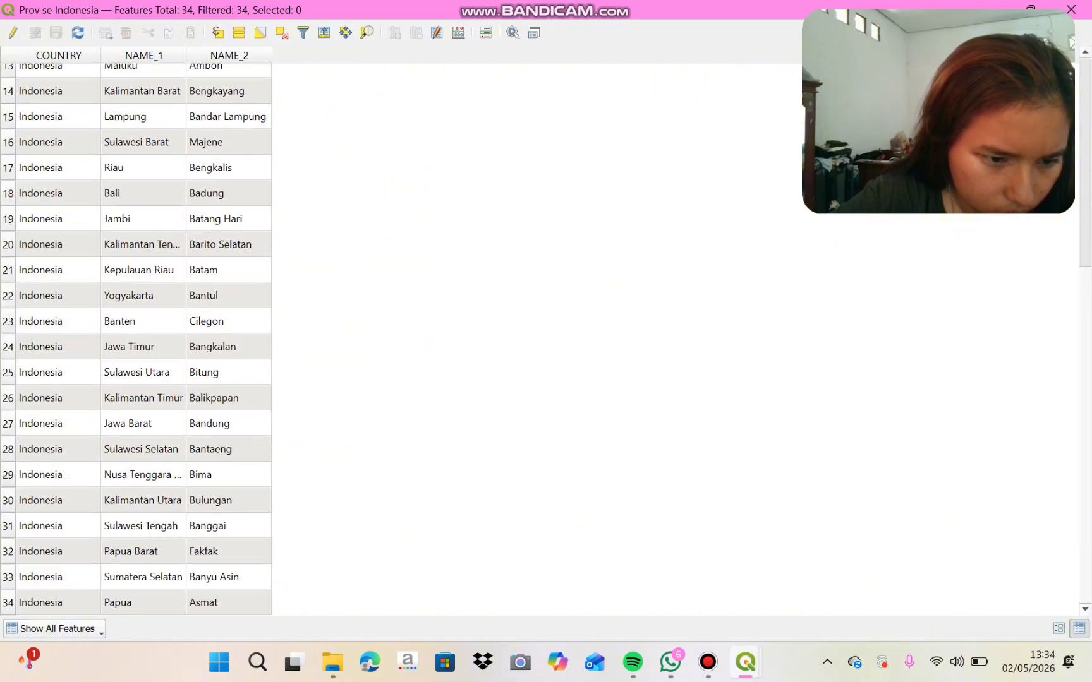
{"action": "scroll", "coordinate": [143, 340], "scroll_direction": "up", "scroll_amount": 5}
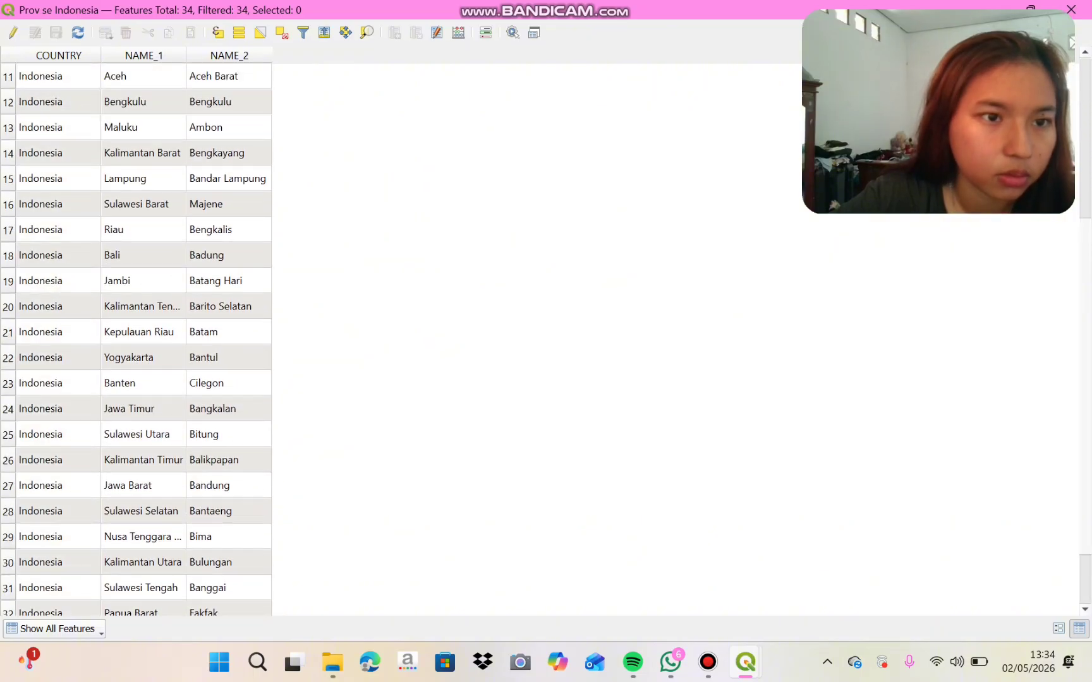
{"action": "scroll", "coordinate": [143, 340], "scroll_direction": "up", "scroll_amount": 6}
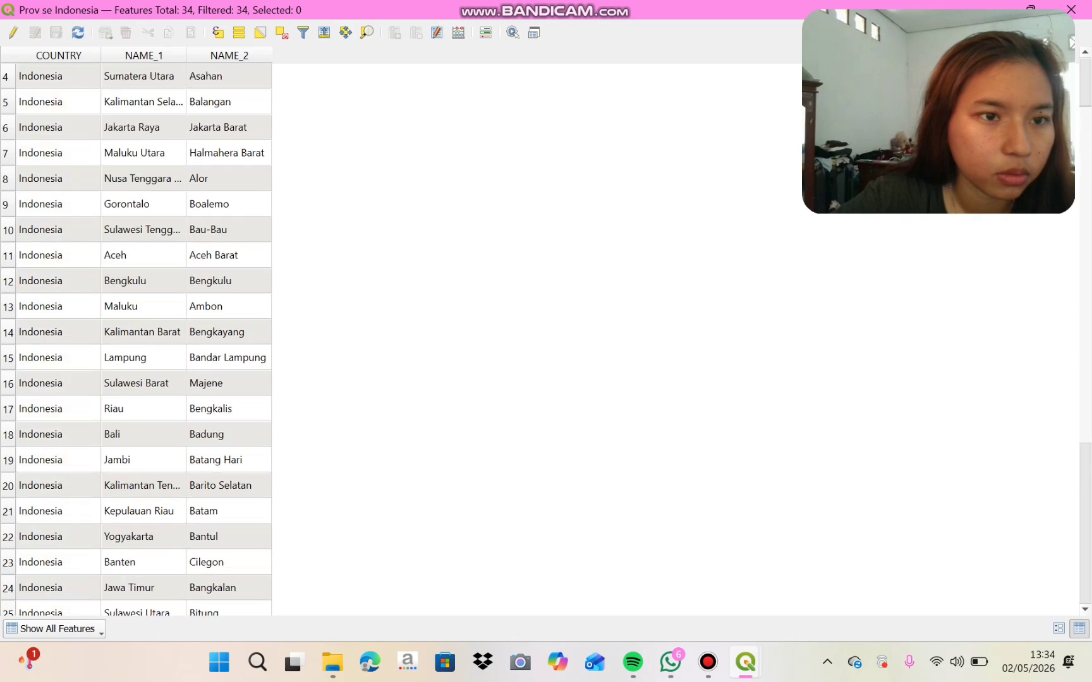
{"action": "scroll", "coordinate": [143, 340], "scroll_direction": "up", "scroll_amount": 1}
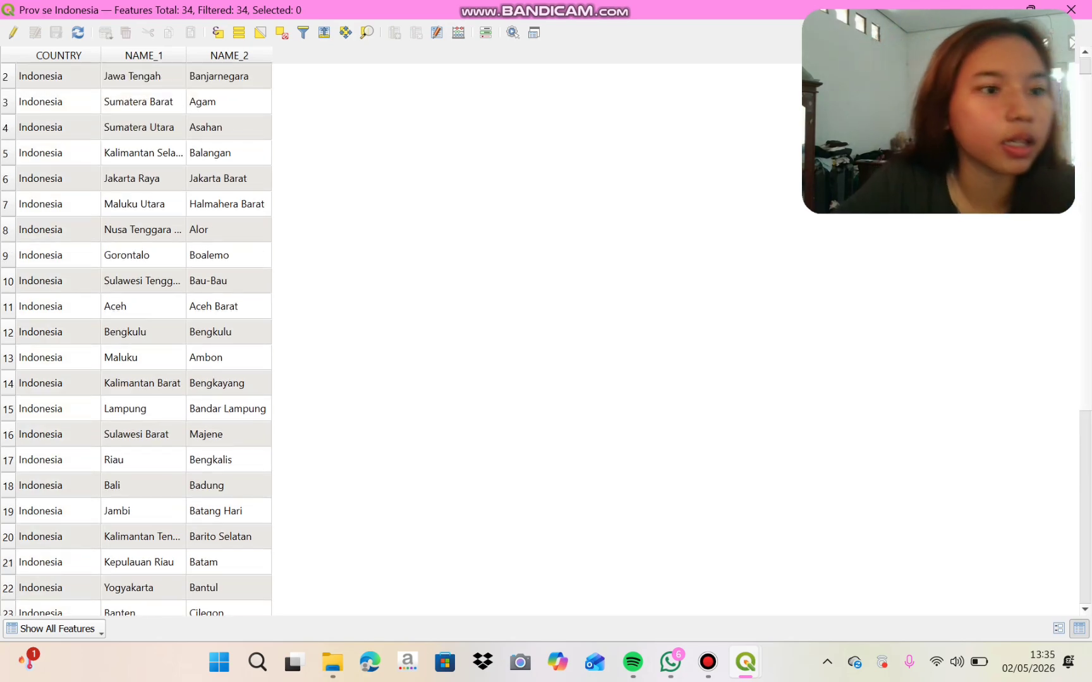
{"action": "left_click", "coordinate": [59, 76]}
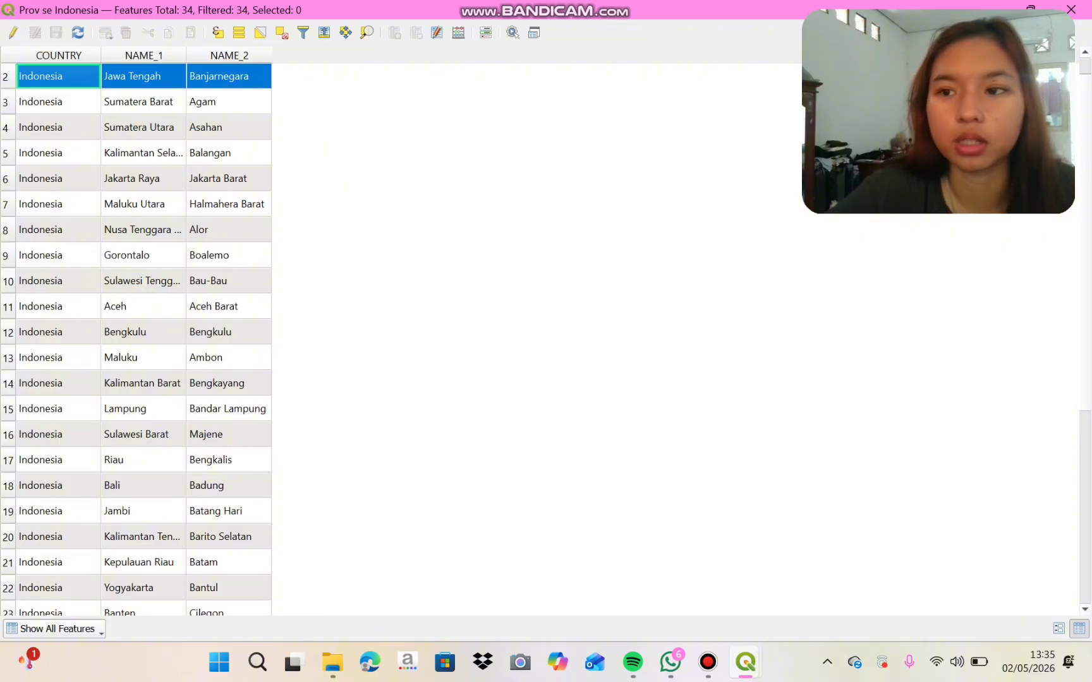
{"action": "left_click", "coordinate": [1070, 9]}
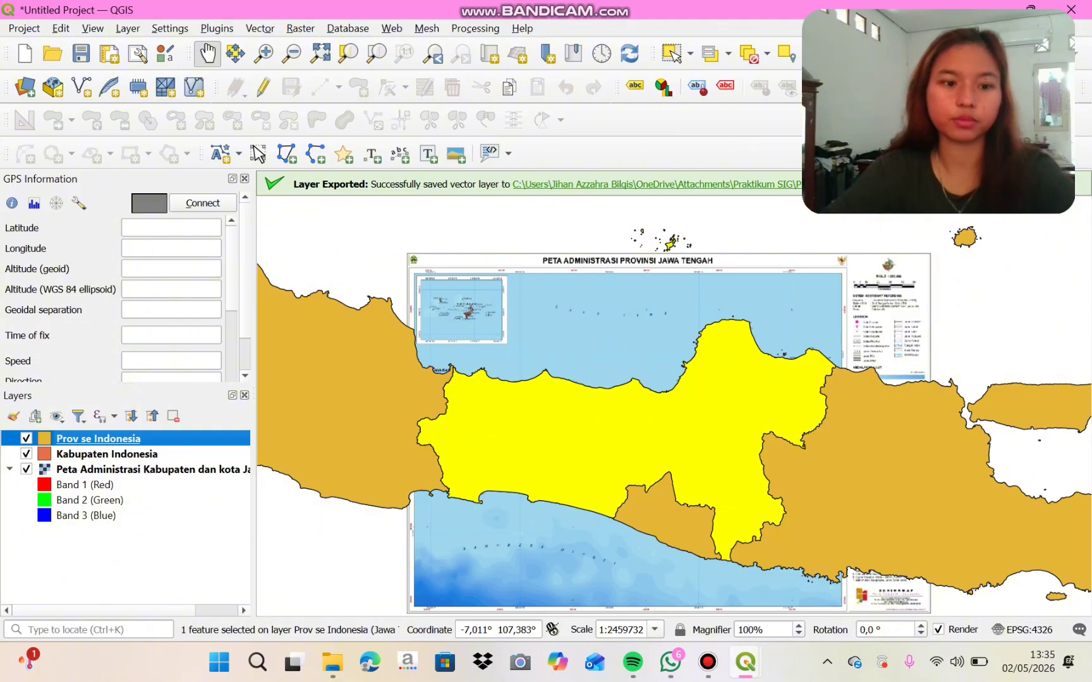
- Start exporting only the selected Jawa Tengah feature of Prov se Indonesia as GeoJSON, with Praktikum SIG as the destination folder
{"action": "right_click", "coordinate": [83, 439]}
{"action": "mouse_move", "coordinate": [184, 367]}
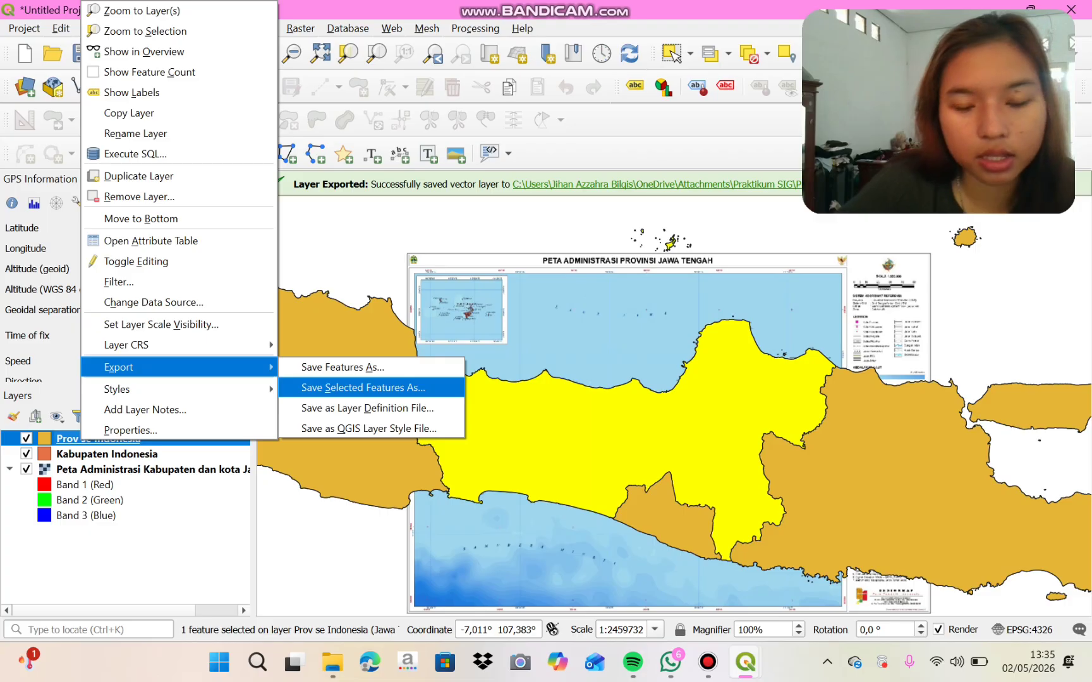
{"action": "left_click", "coordinate": [363, 387]}
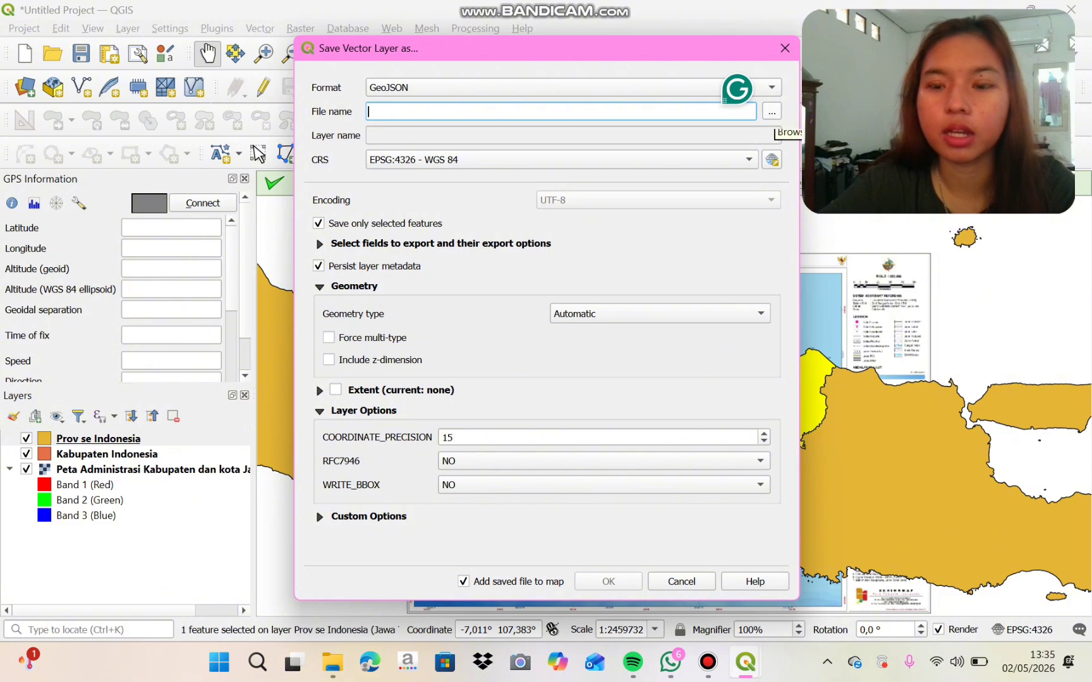
{"action": "left_click", "coordinate": [772, 111]}
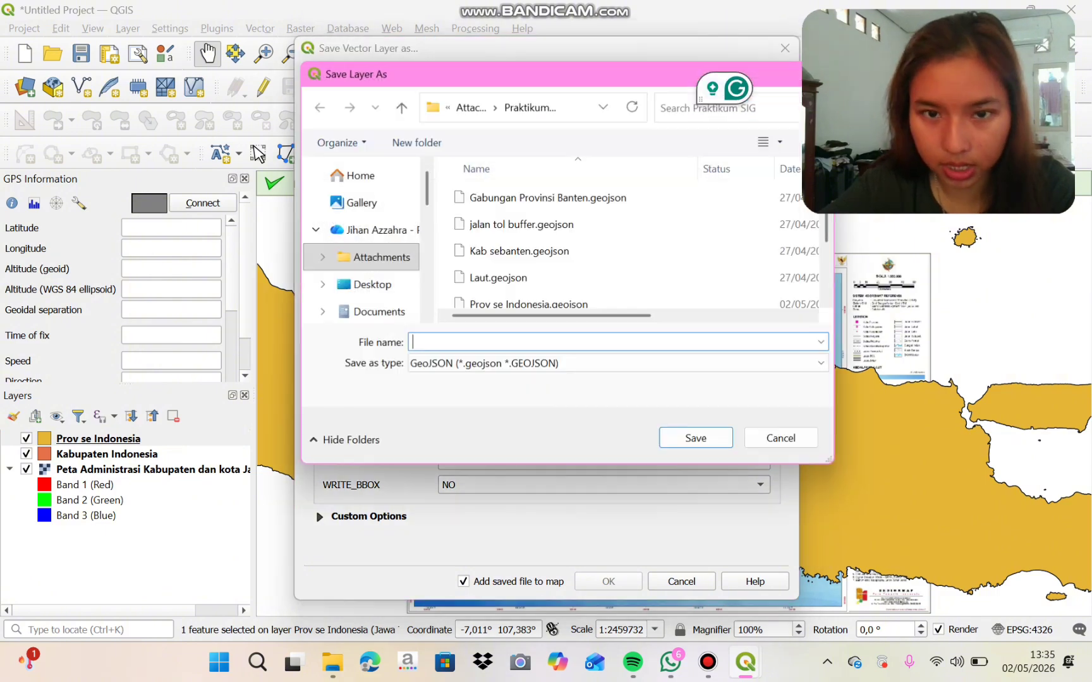
{"action": "scroll", "coordinate": [363, 246], "scroll_direction": "down", "scroll_amount": 5}
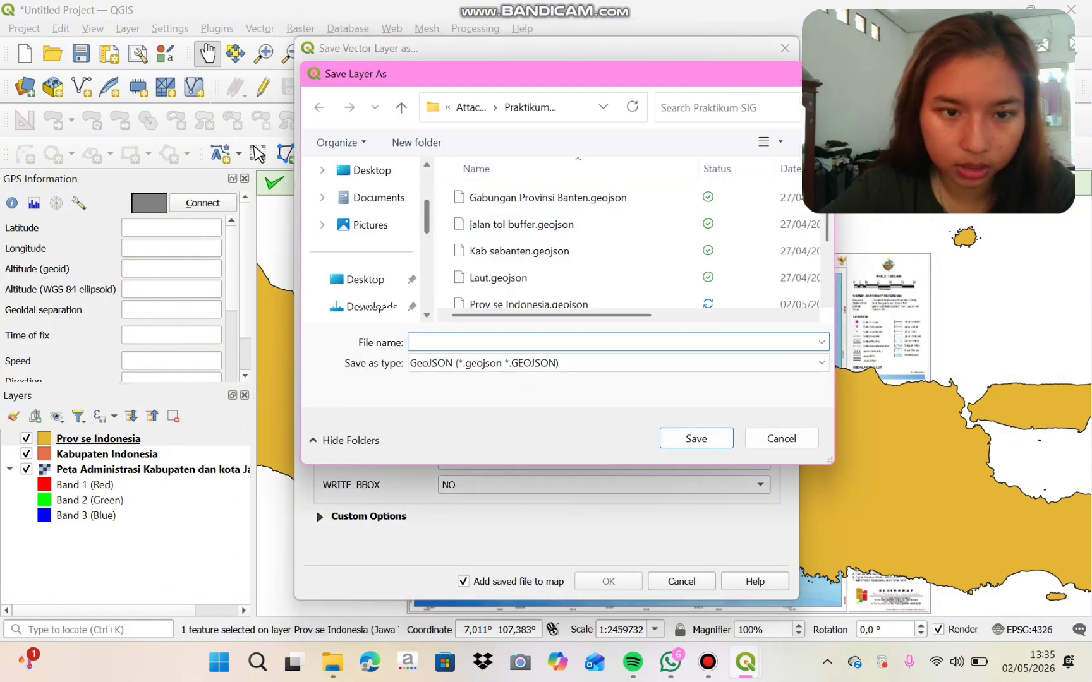
{"action": "left_click", "coordinate": [372, 279]}
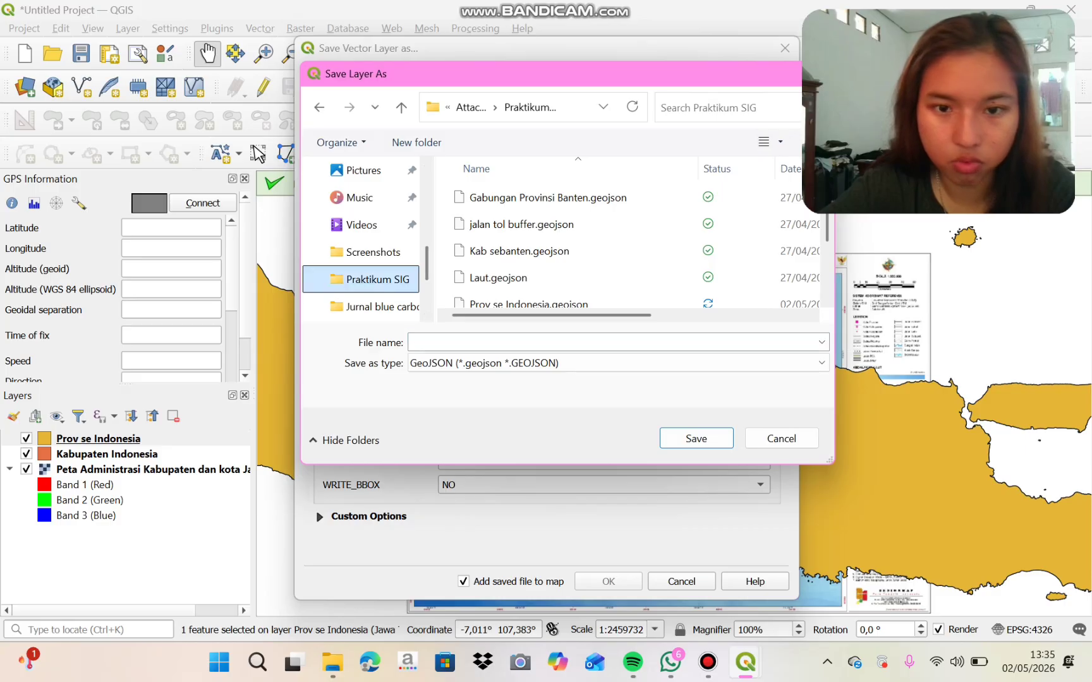
- Name the export file Provinsi Jawa Tengah followed by the author's first name, and export it as a new map layer
{"action": "left_click", "coordinate": [569, 342]}
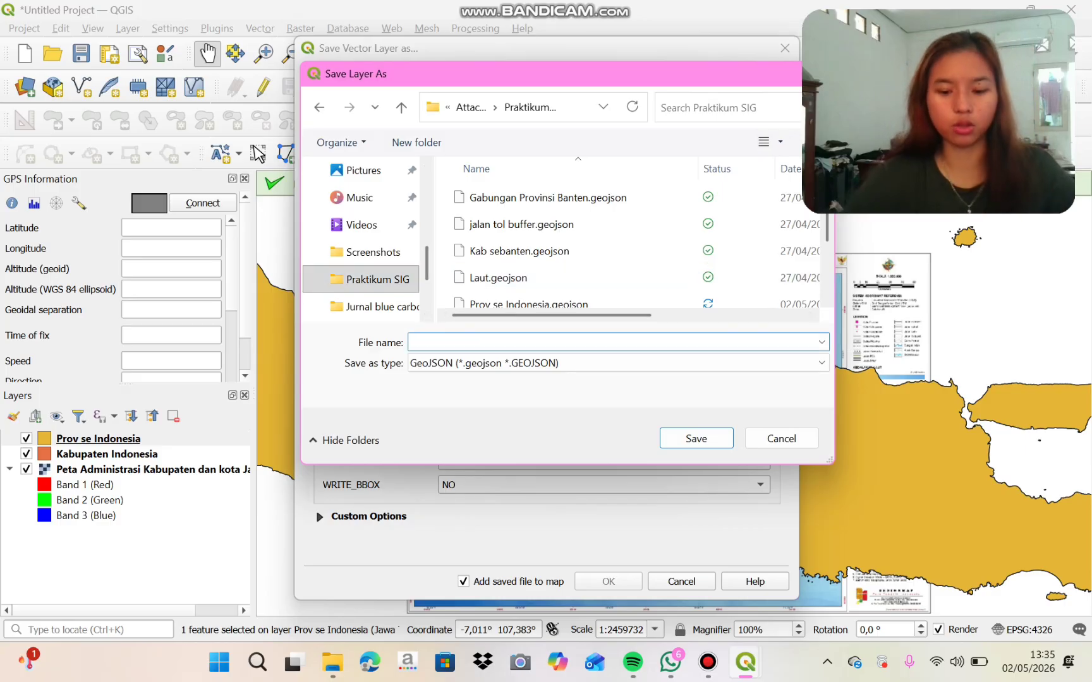
{"action": "type", "text": "Pr"}
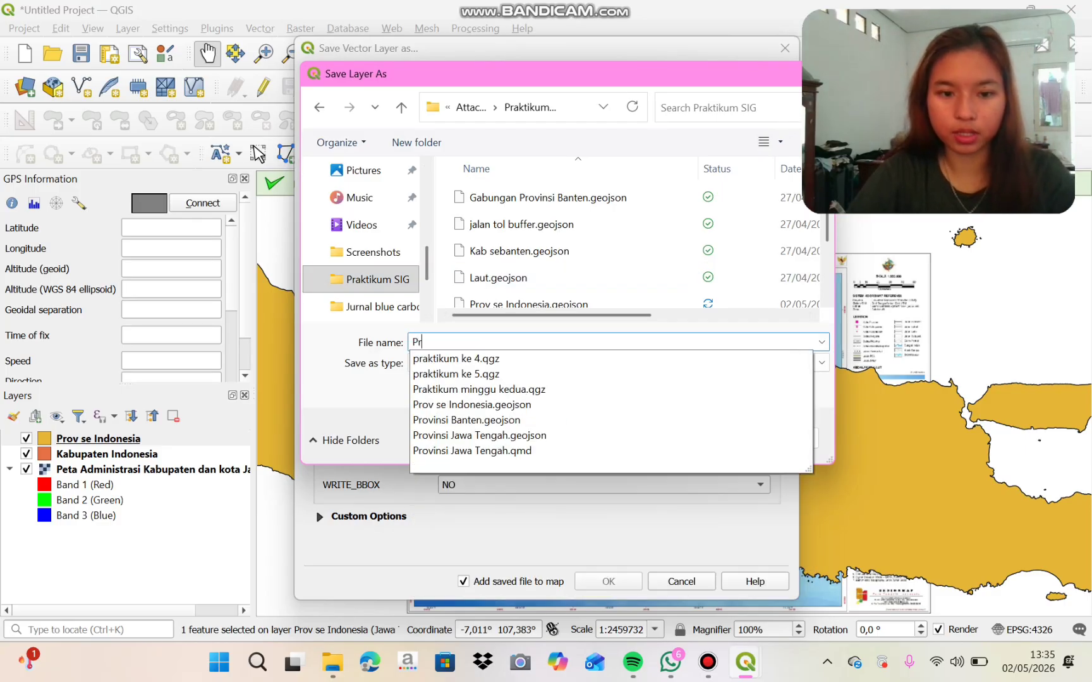
{"action": "type", "text": "o"}
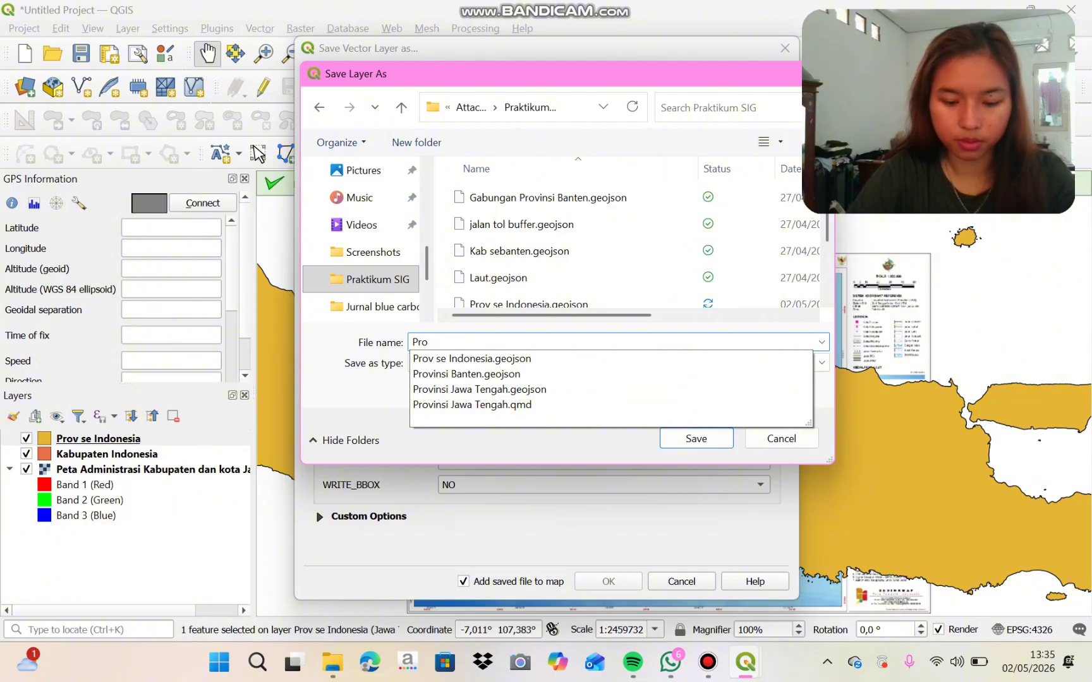
{"action": "type", "text": "vinsi"}
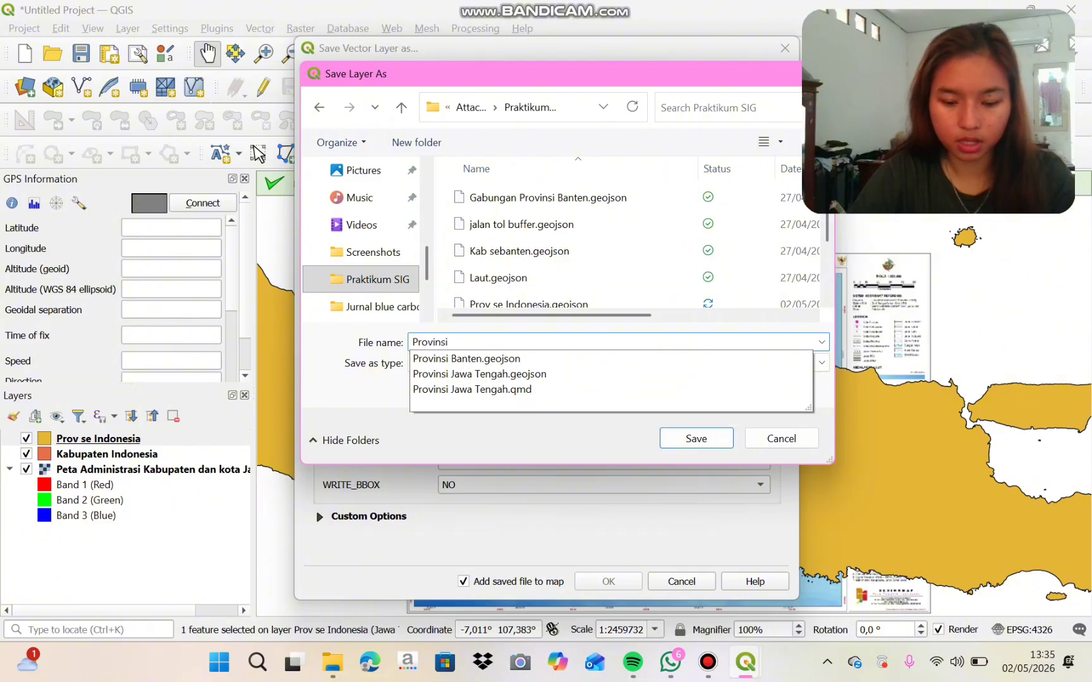
{"action": "type", "text": " Jaw"}
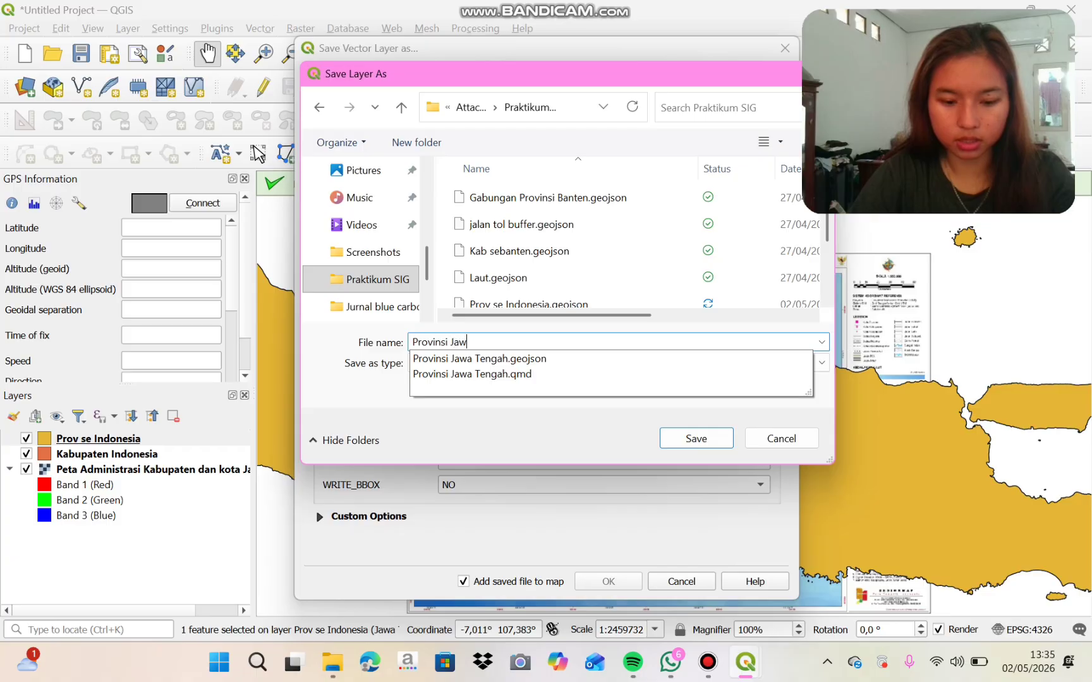
{"action": "type", "text": "a Tenag"}
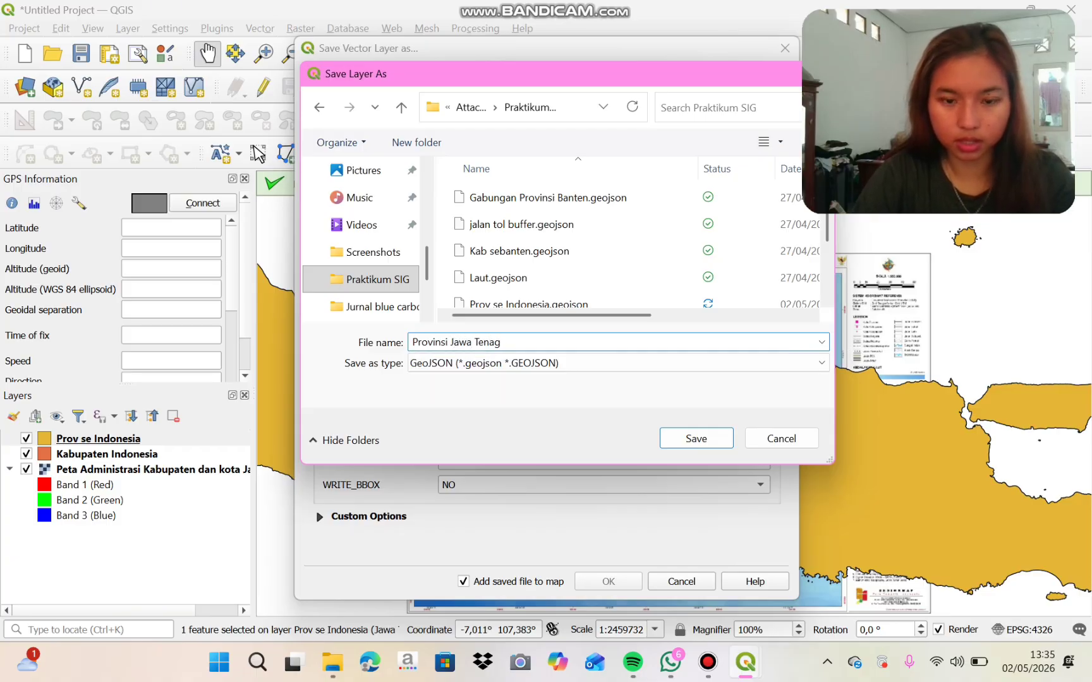
{"action": "key", "text": "BackSpace"}
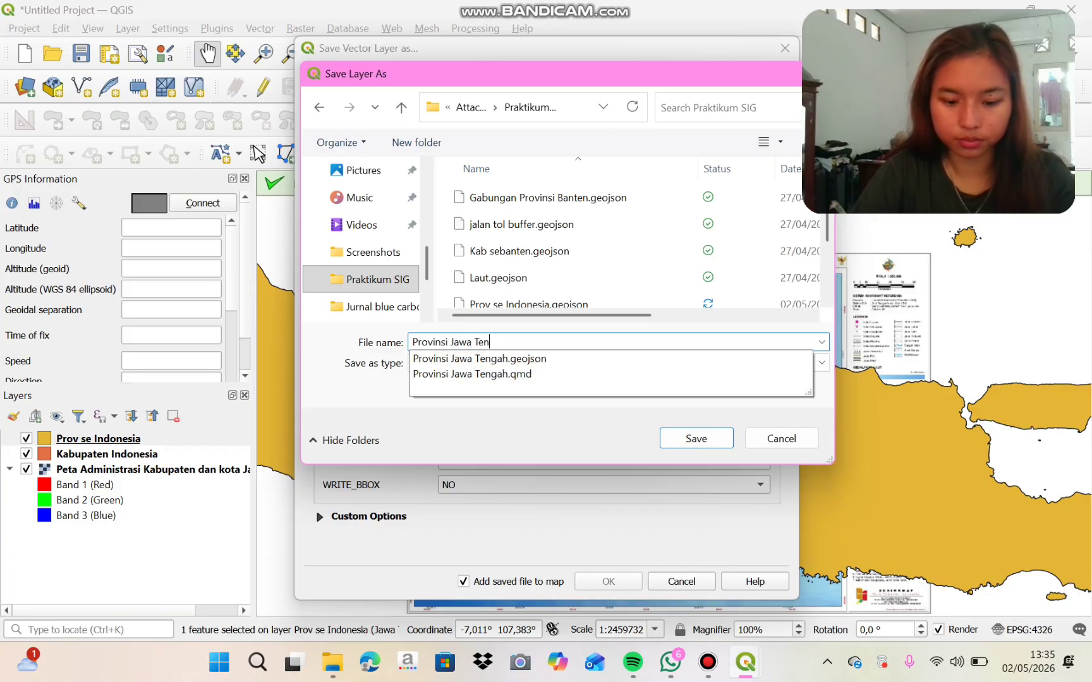
{"action": "type", "text": "ngah"}
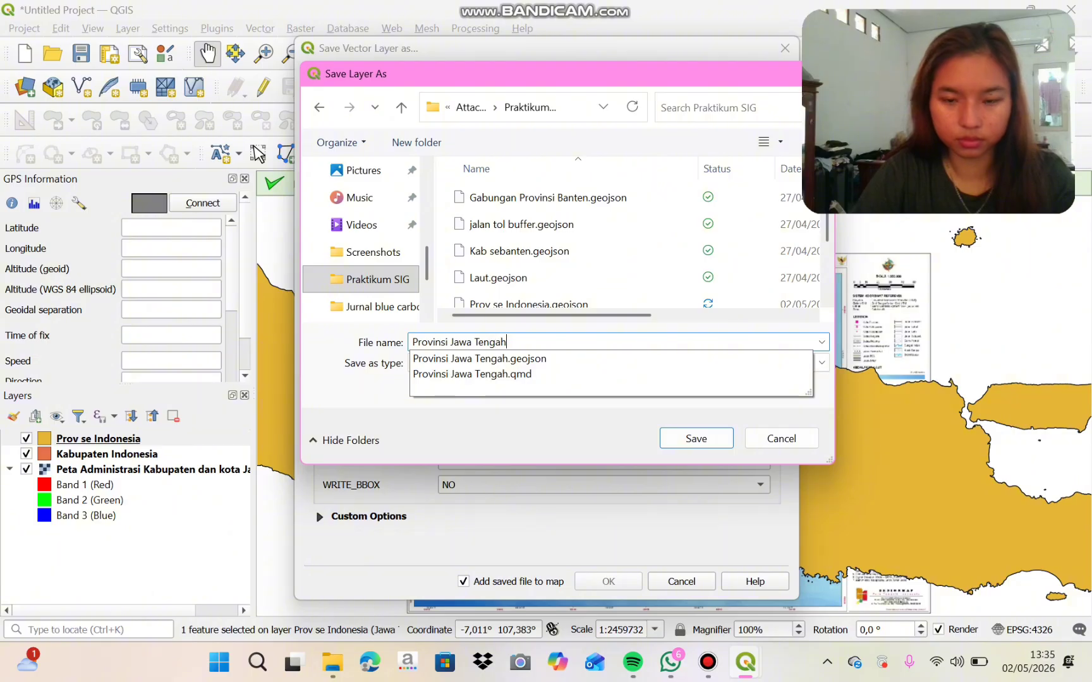
{"action": "type", "text": " Jihan"}
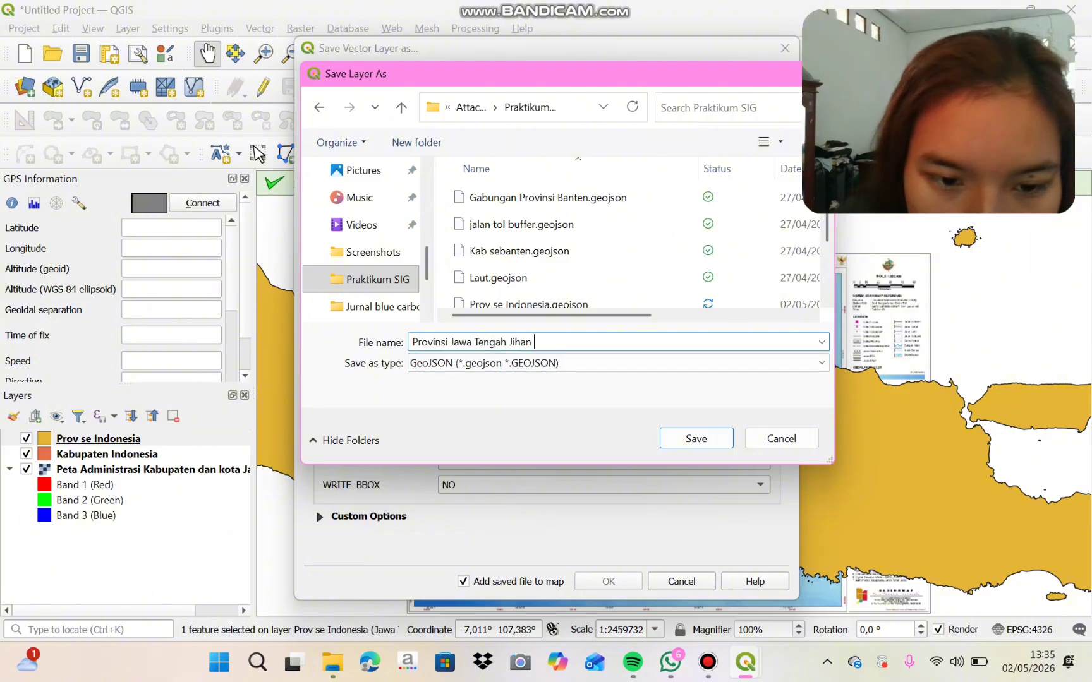
{"action": "left_click", "coordinate": [696, 438]}
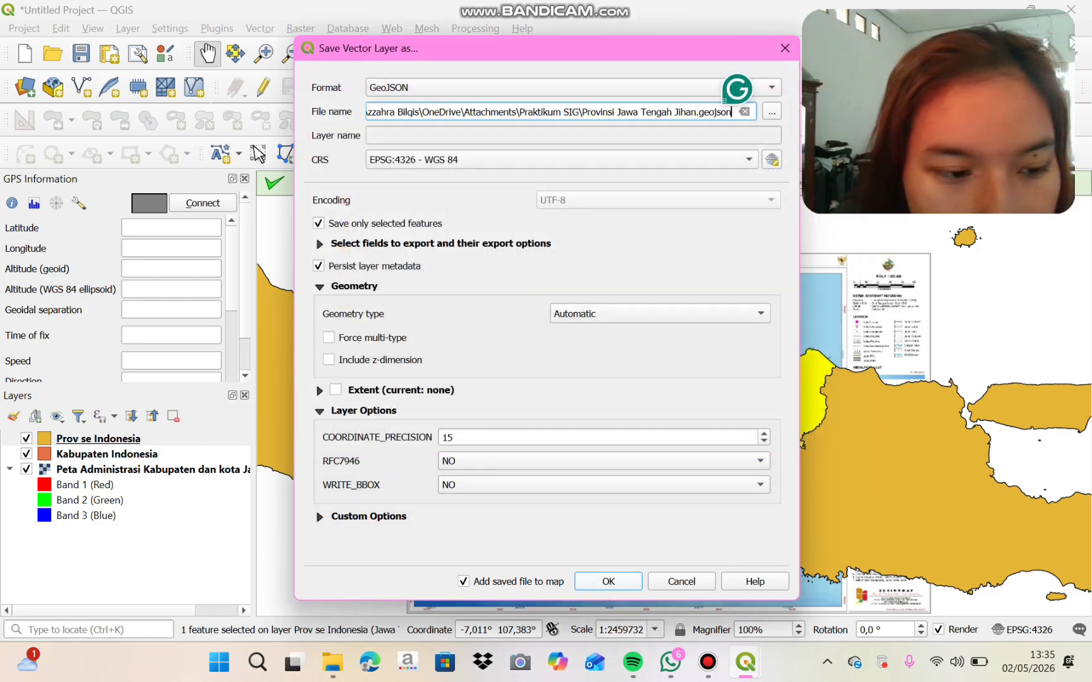
{"action": "left_click", "coordinate": [608, 581]}
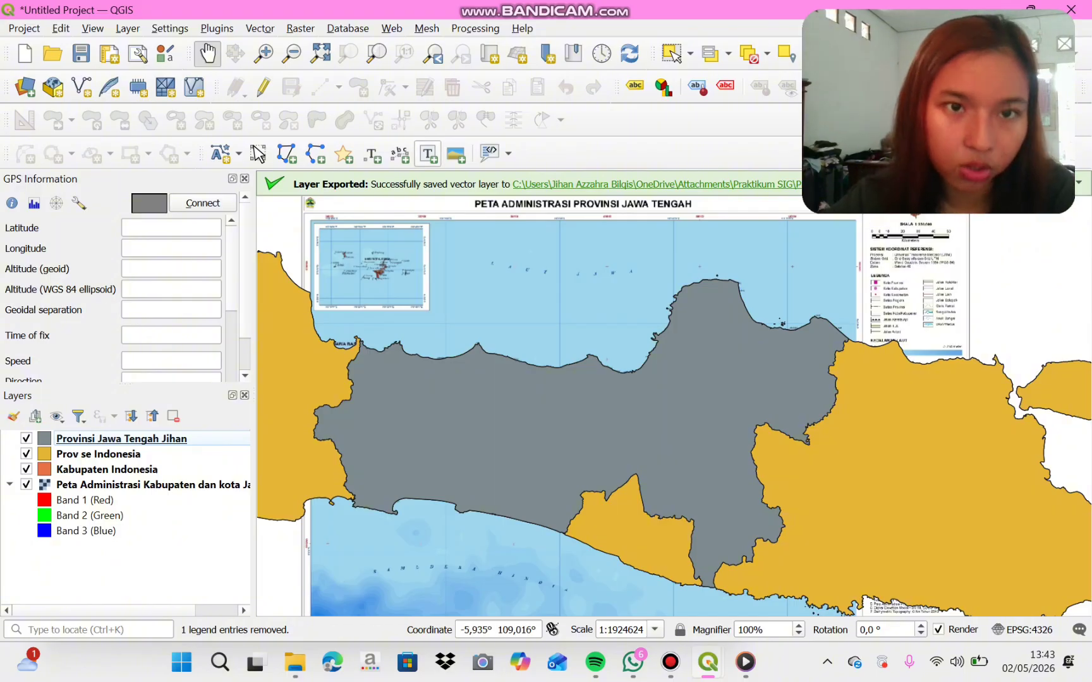
- Set up a Clip with Kabupaten Indonesia as the input layer and the exported Jawa Tengah province layer as the overlay
{"action": "left_click", "coordinate": [260, 29]}
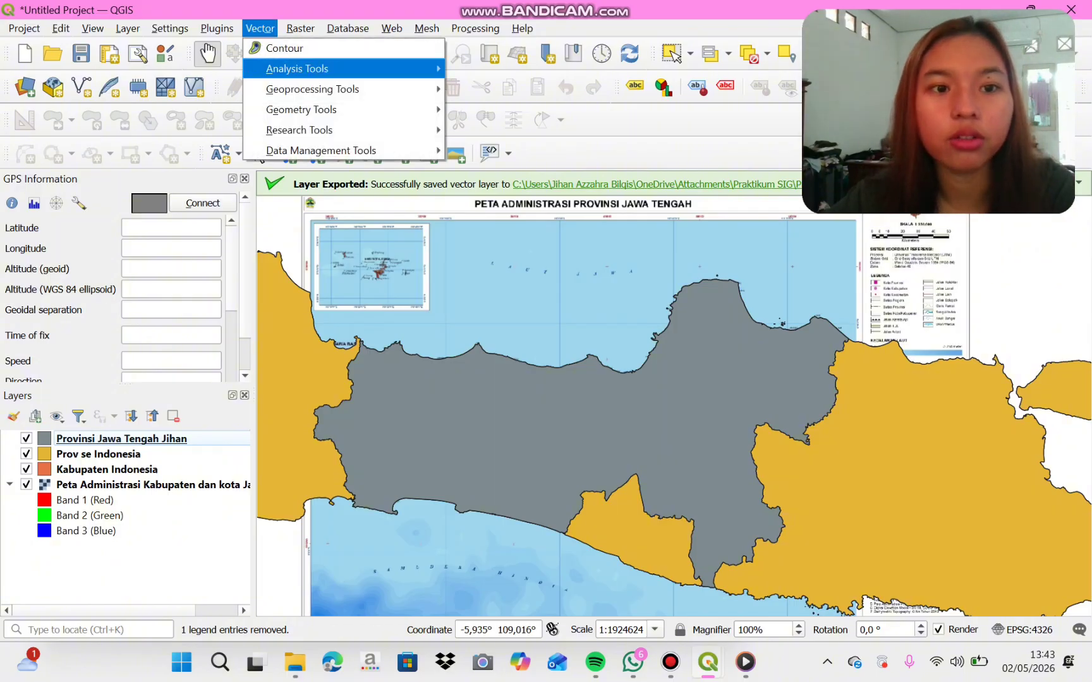
{"action": "mouse_move", "coordinate": [312, 89]}
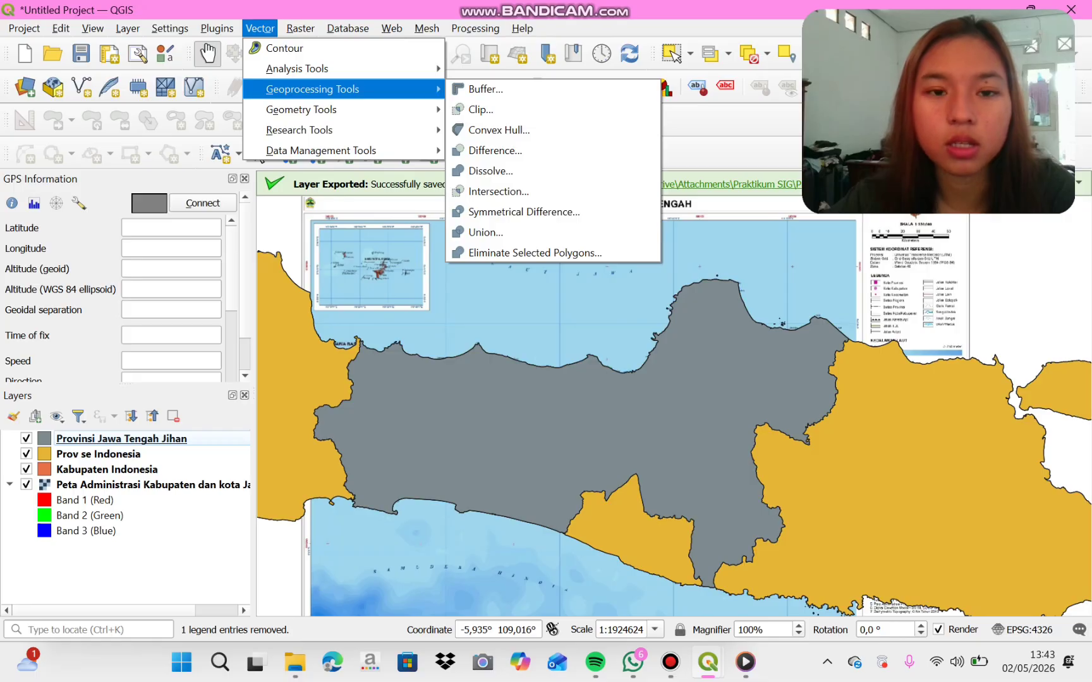
{"action": "left_click", "coordinate": [480, 109]}
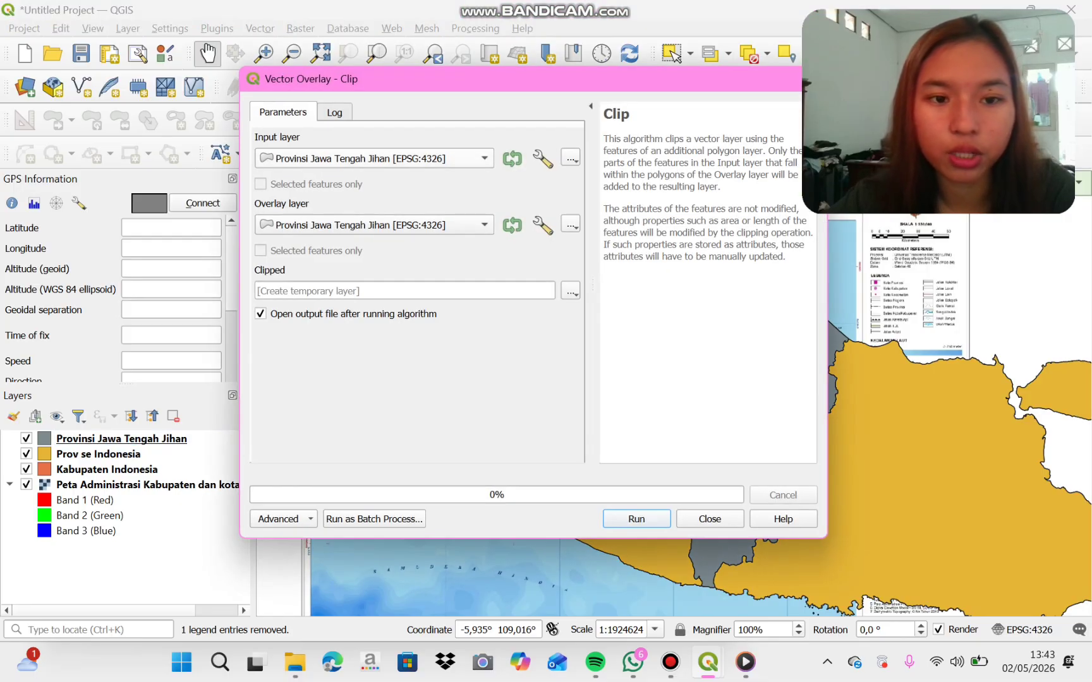
{"action": "left_click", "coordinate": [372, 158]}
{"action": "left_click", "coordinate": [329, 117]}
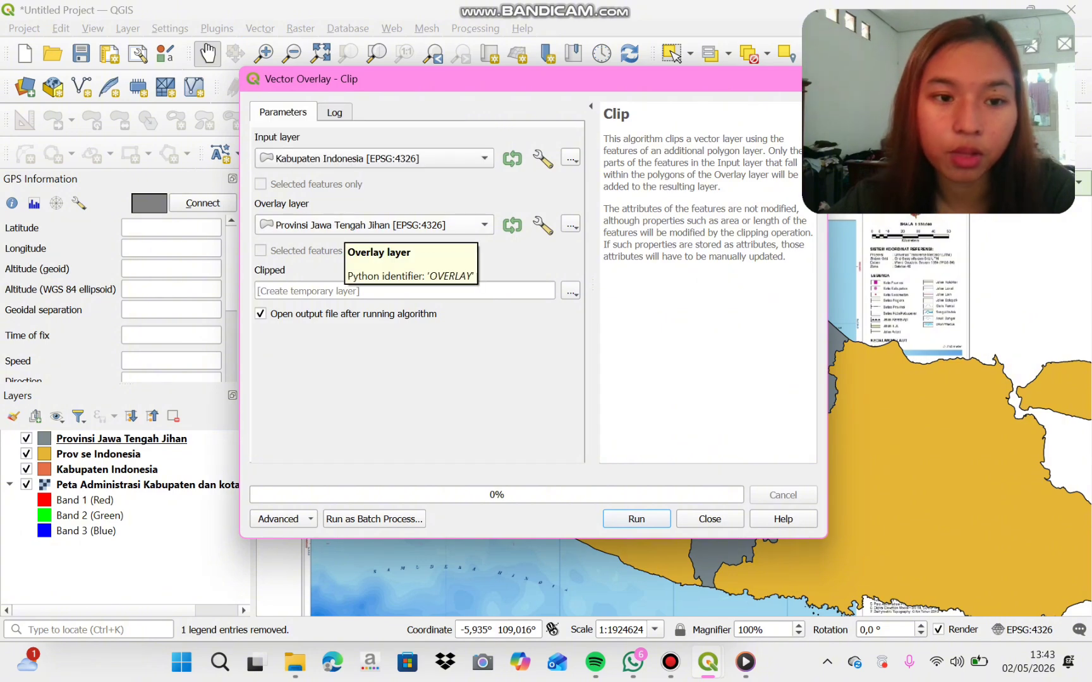
{"action": "left_click", "coordinate": [345, 226]}
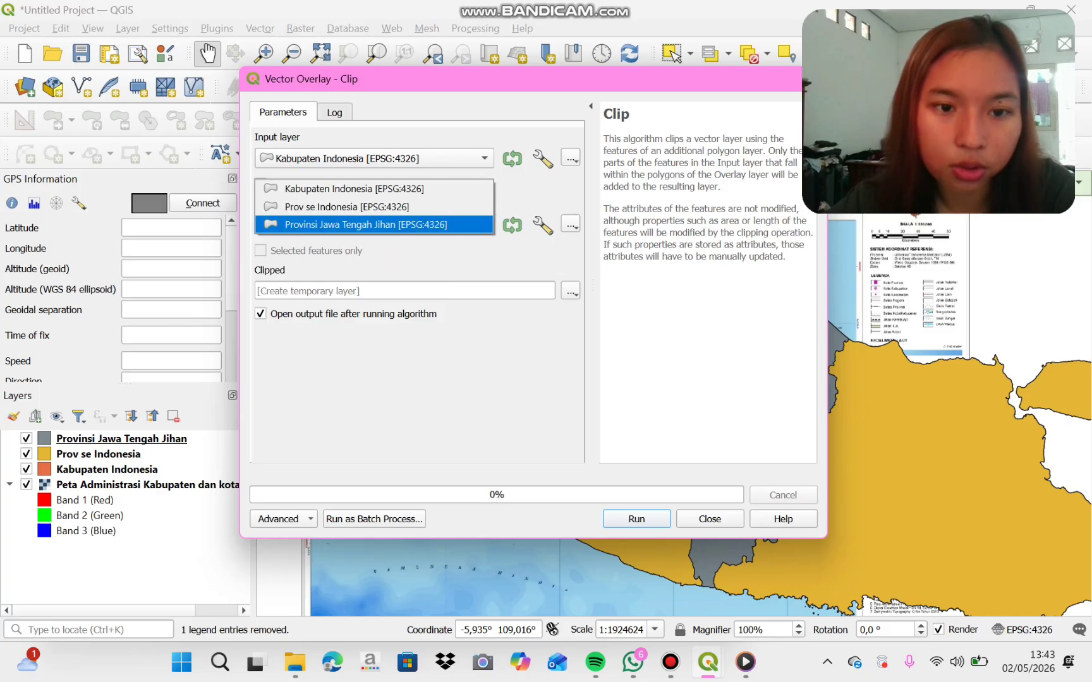
{"action": "key", "text": "Return"}
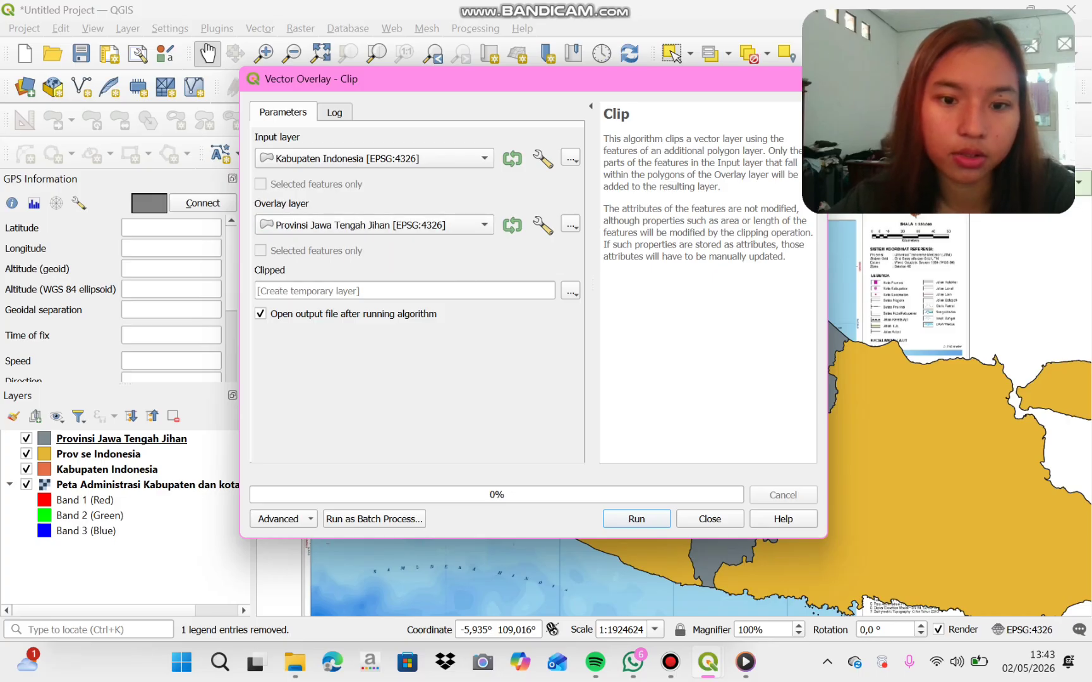
- Choose to save the clipped output to a file in the Praktikum SIG folder
{"action": "left_click", "coordinate": [571, 291]}
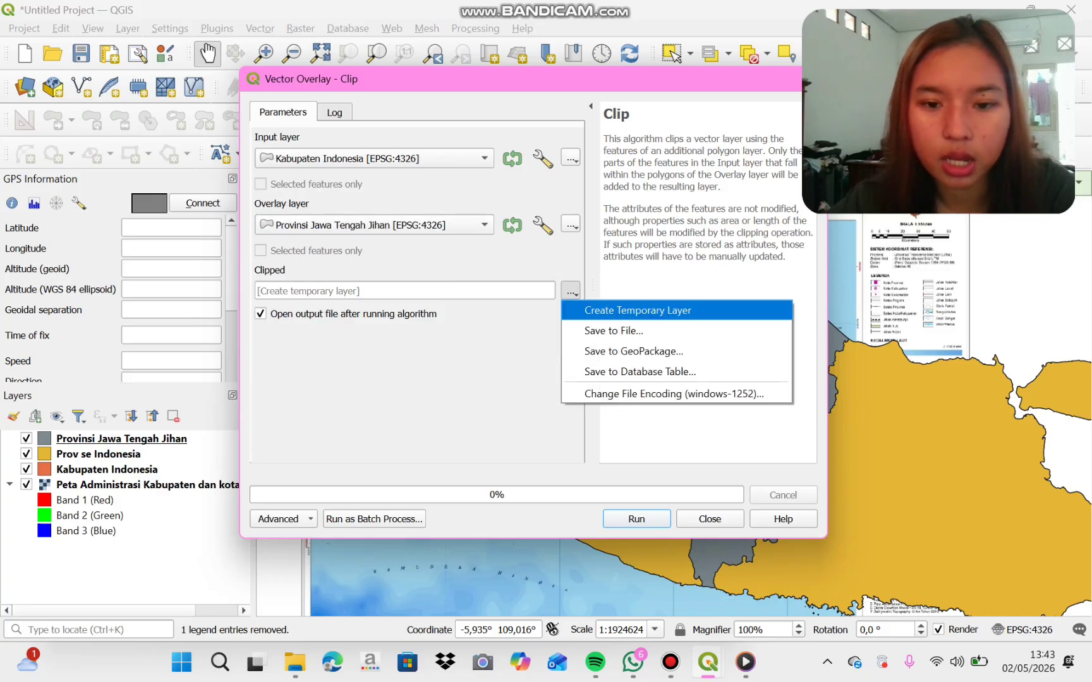
{"action": "key", "text": "Escape"}
{"action": "left_click", "coordinate": [571, 291]}
{"action": "left_click", "coordinate": [606, 314]}
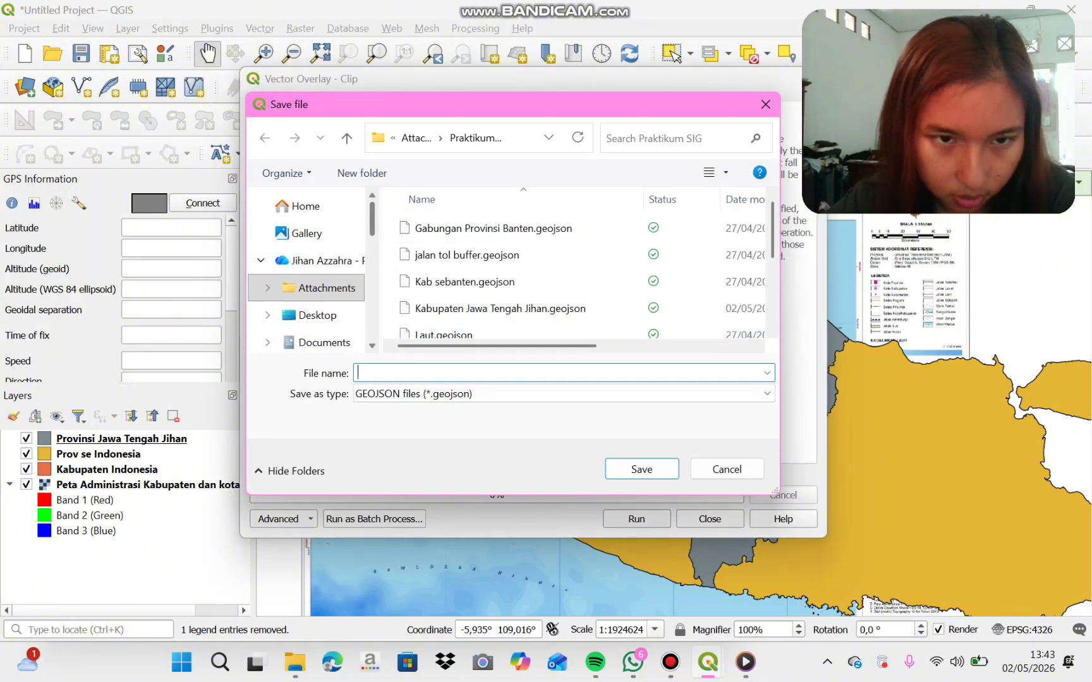
{"action": "scroll", "coordinate": [306, 269], "scroll_direction": "down", "scroll_amount": 3}
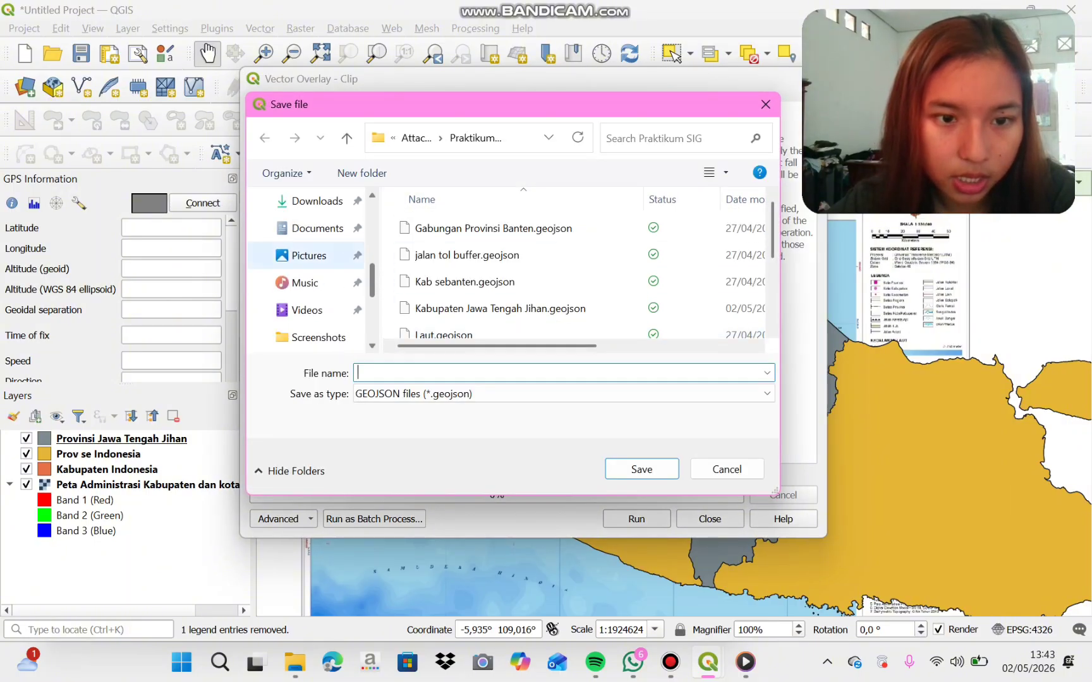
{"action": "scroll", "coordinate": [306, 268], "scroll_direction": "down", "scroll_amount": 2}
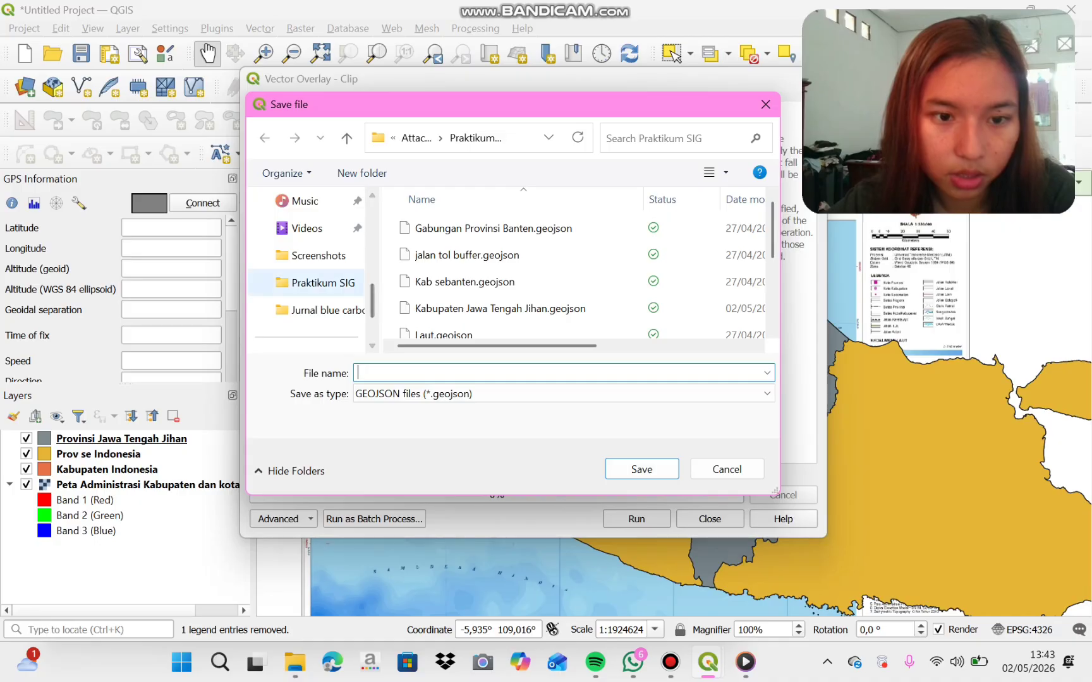
{"action": "left_click", "coordinate": [319, 282]}
- Name the clipped GeoJSON output Provinsi Se Jateng, run the Clip and close the dialog
{"action": "left_click", "coordinate": [562, 372]}
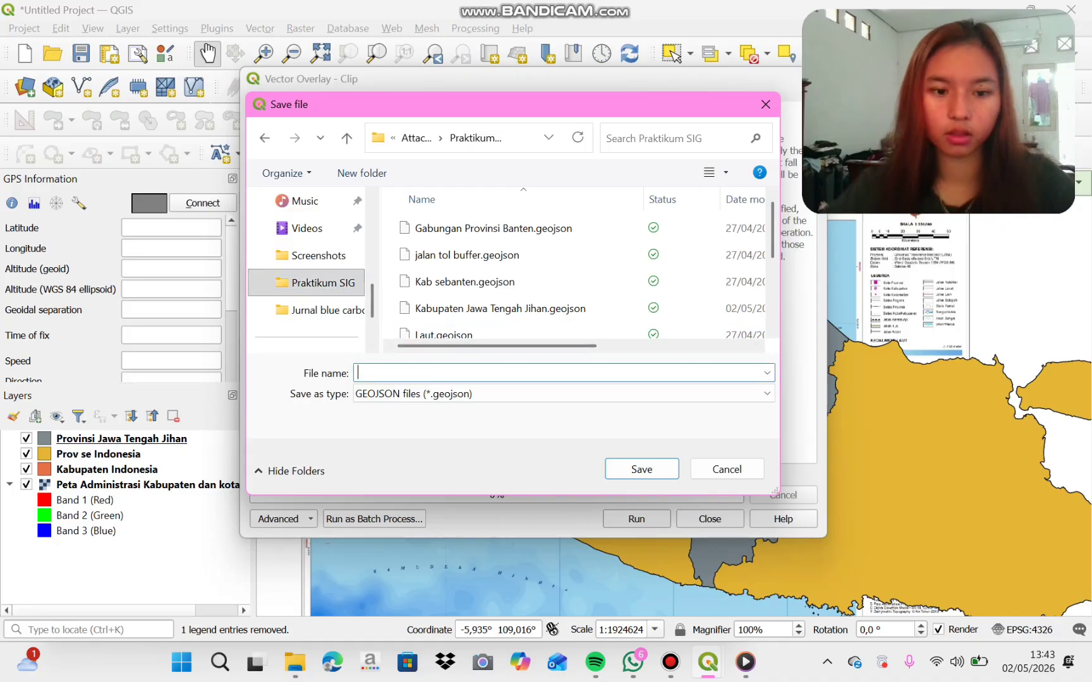
{"action": "type", "text": "P"}
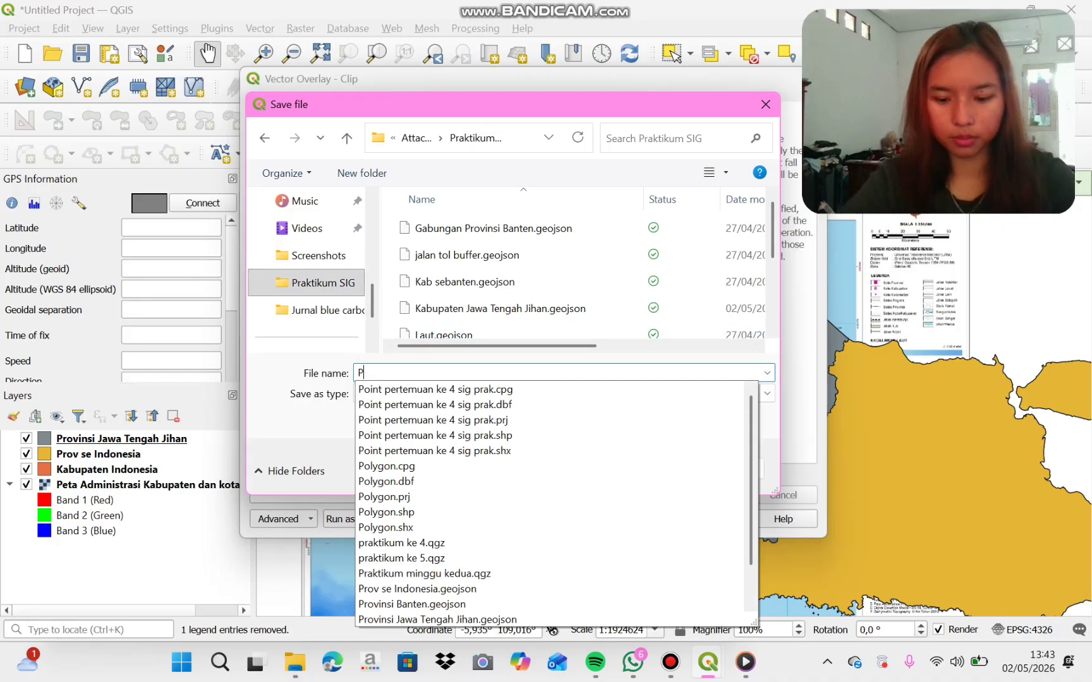
{"action": "type", "text": "rovinsi"}
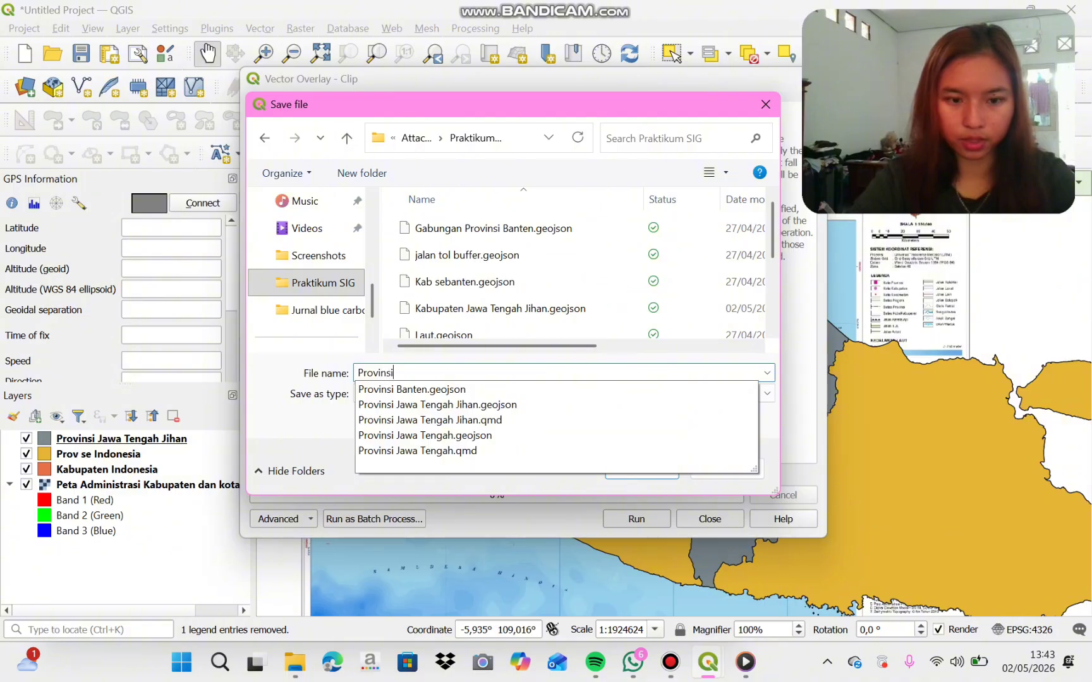
{"action": "type", "text": " Se"}
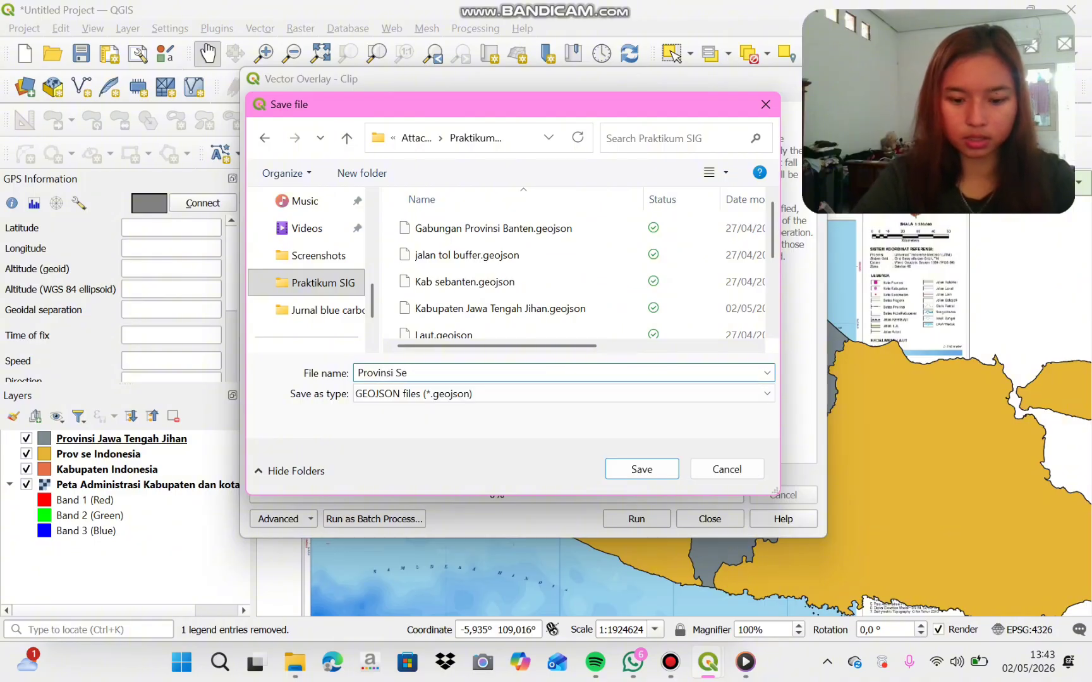
{"action": "type", "text": " J"}
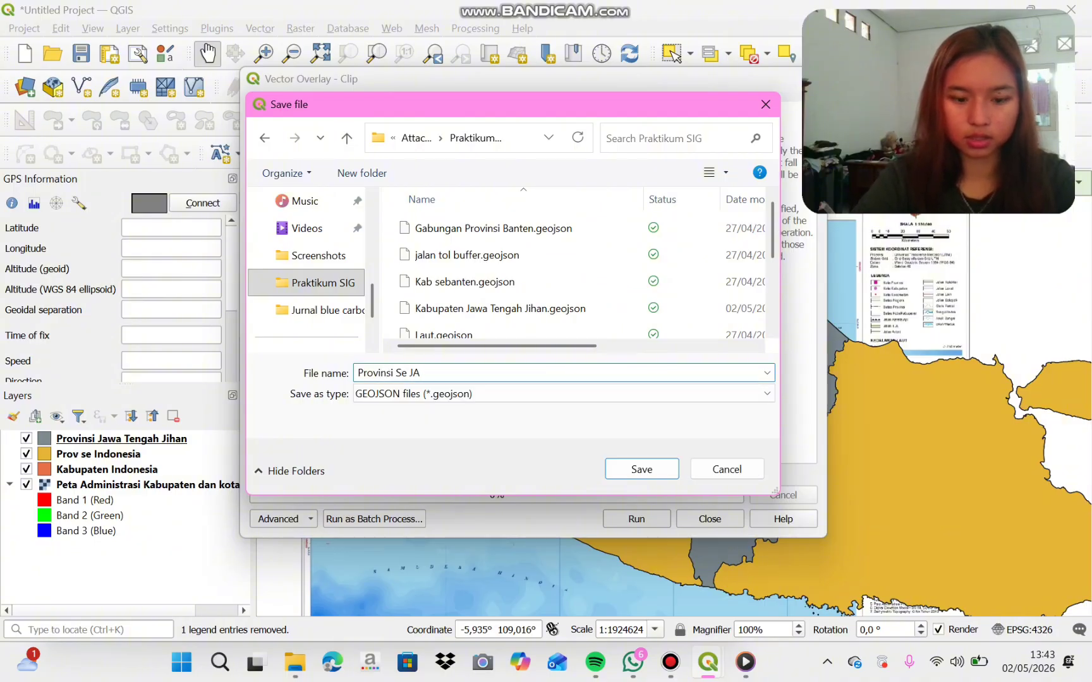
{"action": "type", "text": "ateng"}
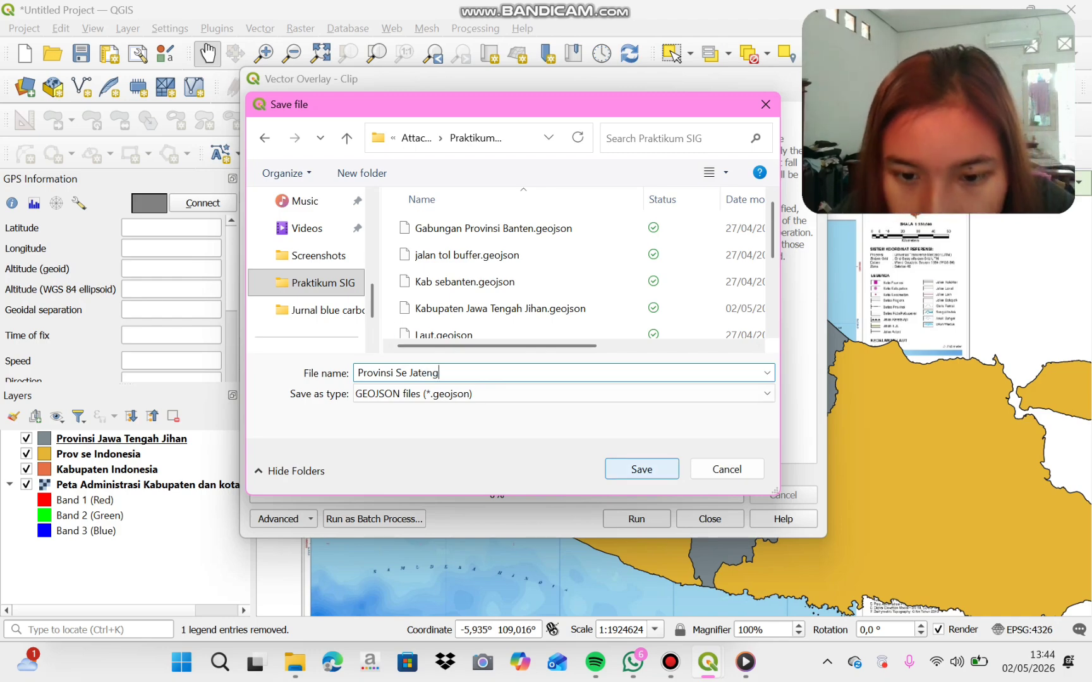
{"action": "left_click", "coordinate": [641, 469]}
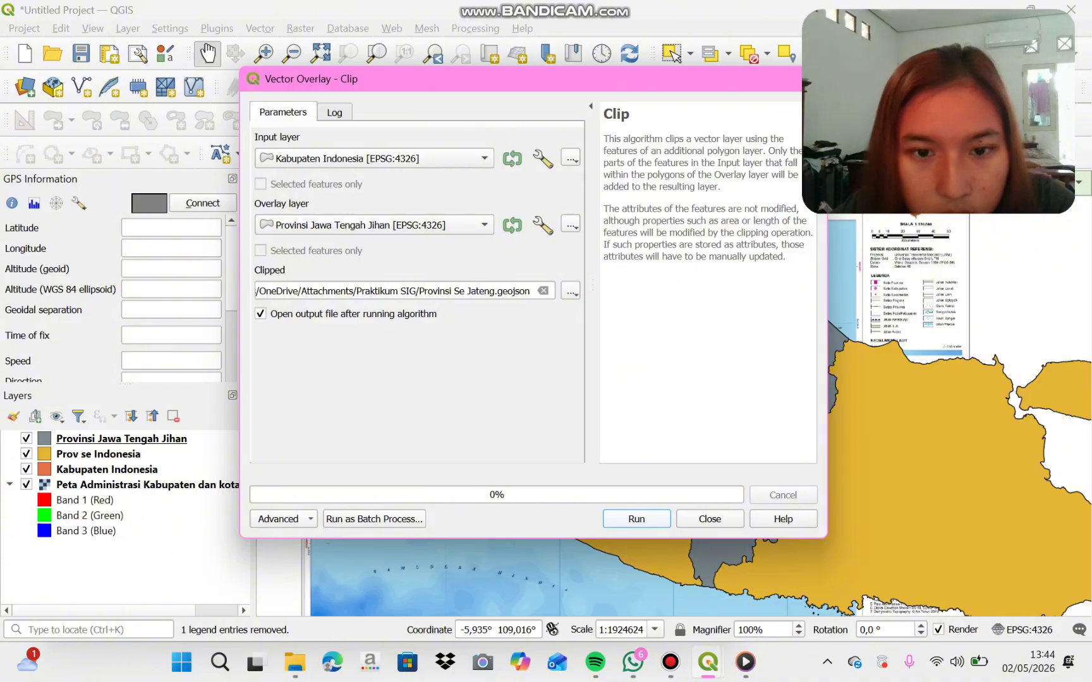
{"action": "key", "text": "Return"}
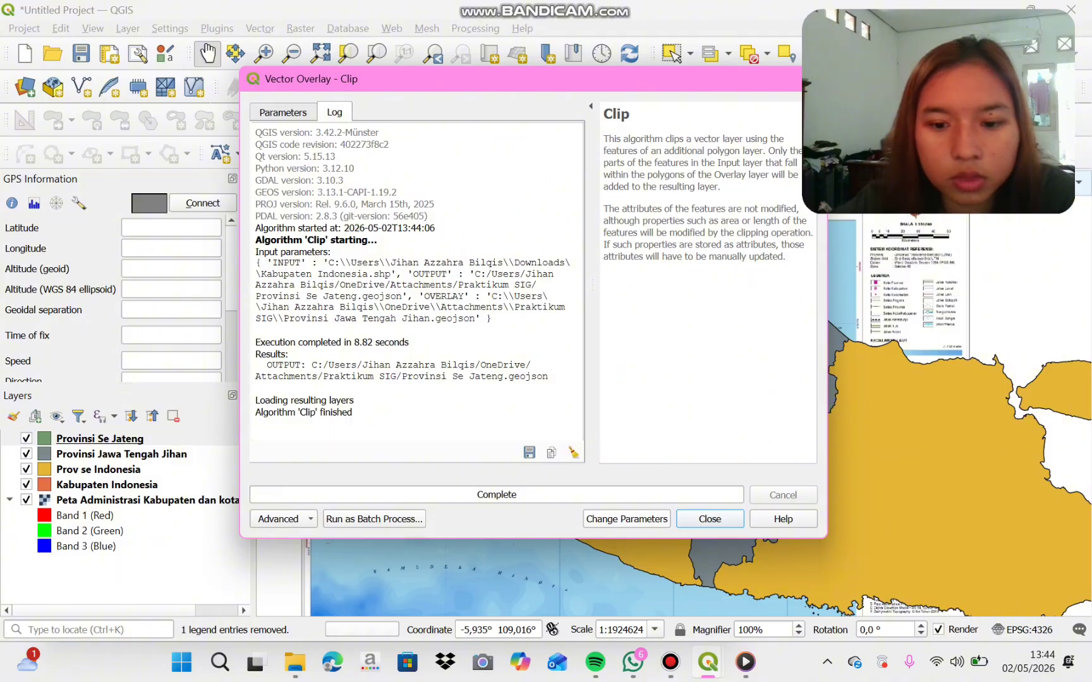
{"action": "left_click", "coordinate": [710, 519]}
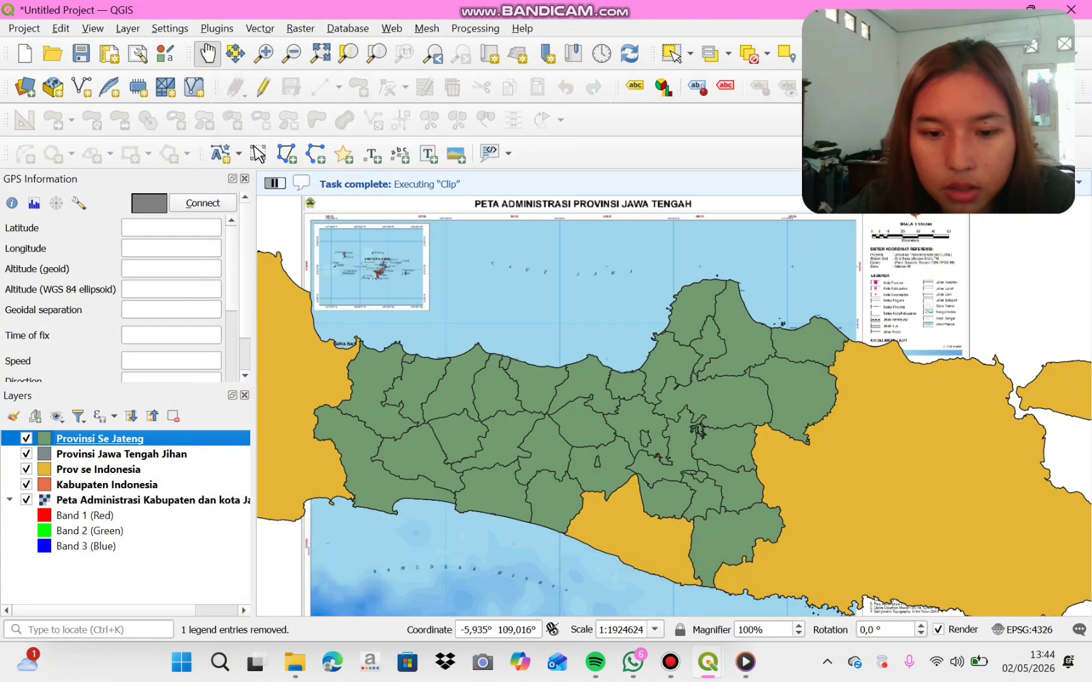
- Hide the Prov se Indonesia, Kabupaten Indonesia, Provinsi Se Jateng and exported Jawa Tengah province layers, leaving the administrative map raster displayed
{"action": "left_click_drag", "start_coordinate": [568, 411], "coordinate": [599, 386]}
{"action": "left_click_drag", "start_coordinate": [569, 379], "coordinate": [648, 431]}
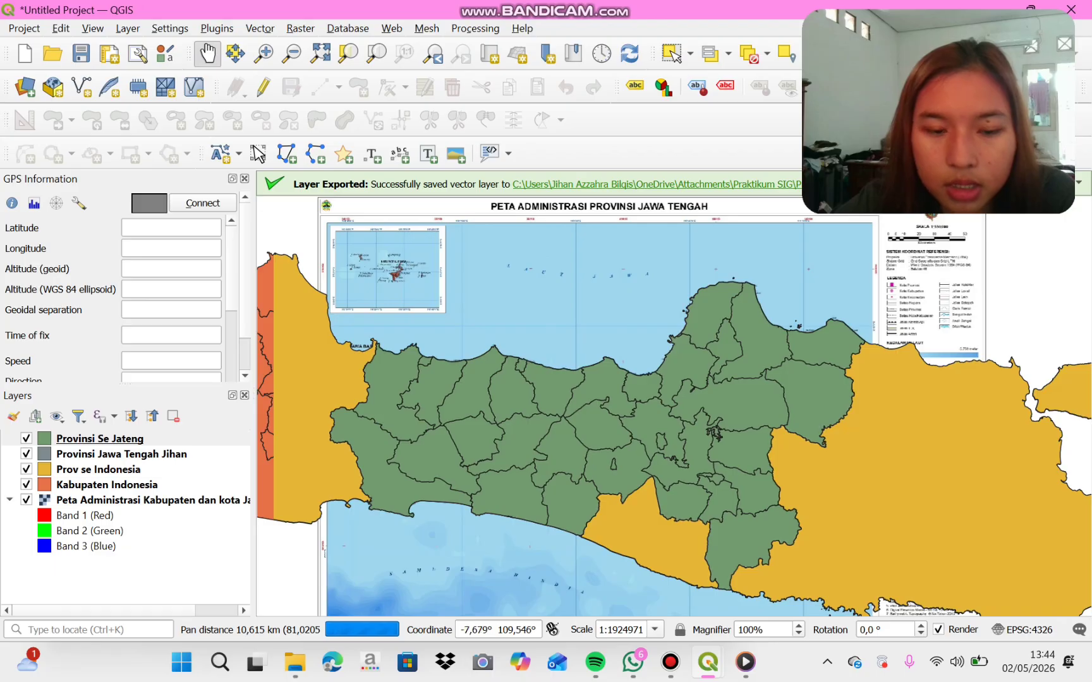
{"action": "left_click_drag", "start_coordinate": [601, 391], "coordinate": [633, 364]}
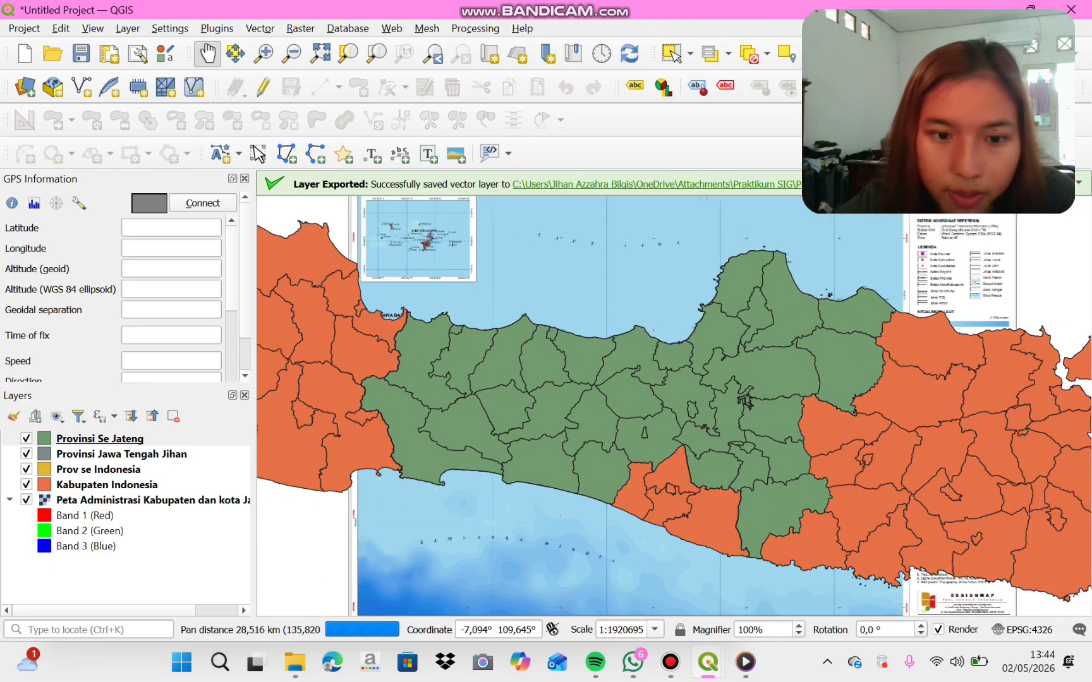
{"action": "left_click_drag", "start_coordinate": [298, 411], "coordinate": [284, 436]}
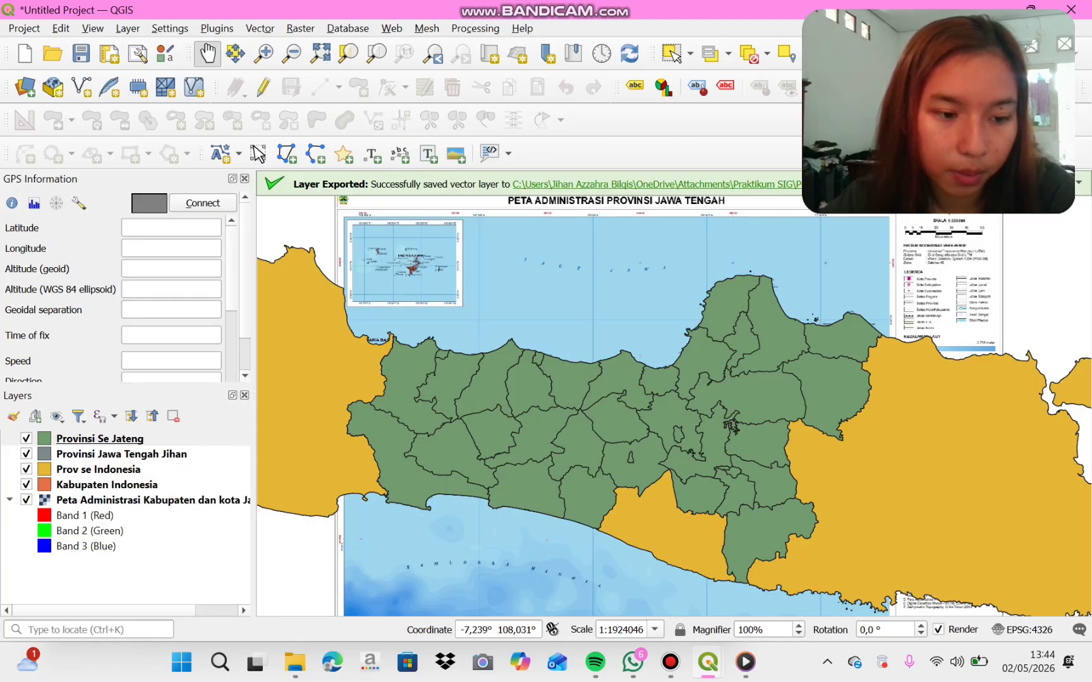
{"action": "left_click", "coordinate": [26, 469]}
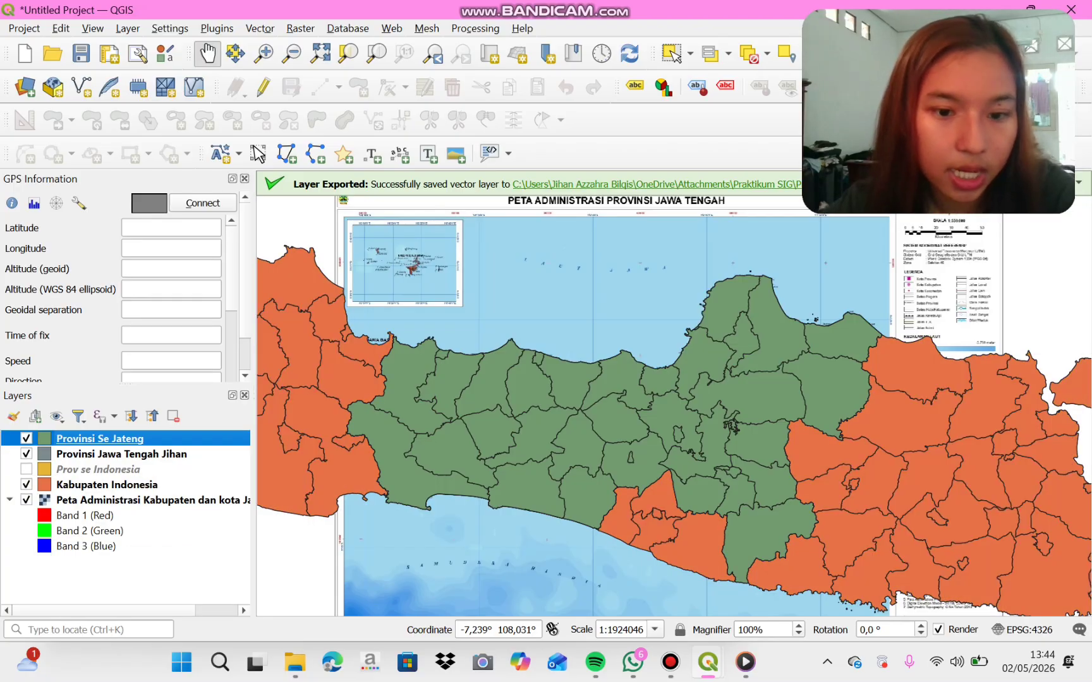
{"action": "left_click", "coordinate": [26, 484]}
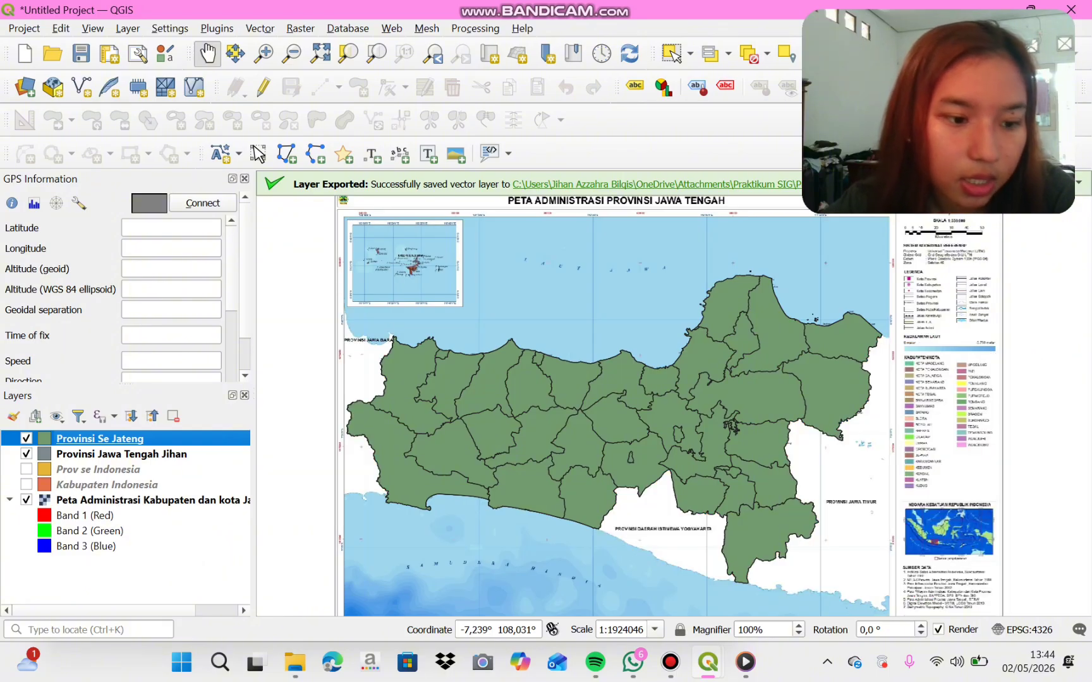
{"action": "left_click_drag", "start_coordinate": [716, 391], "coordinate": [697, 406]}
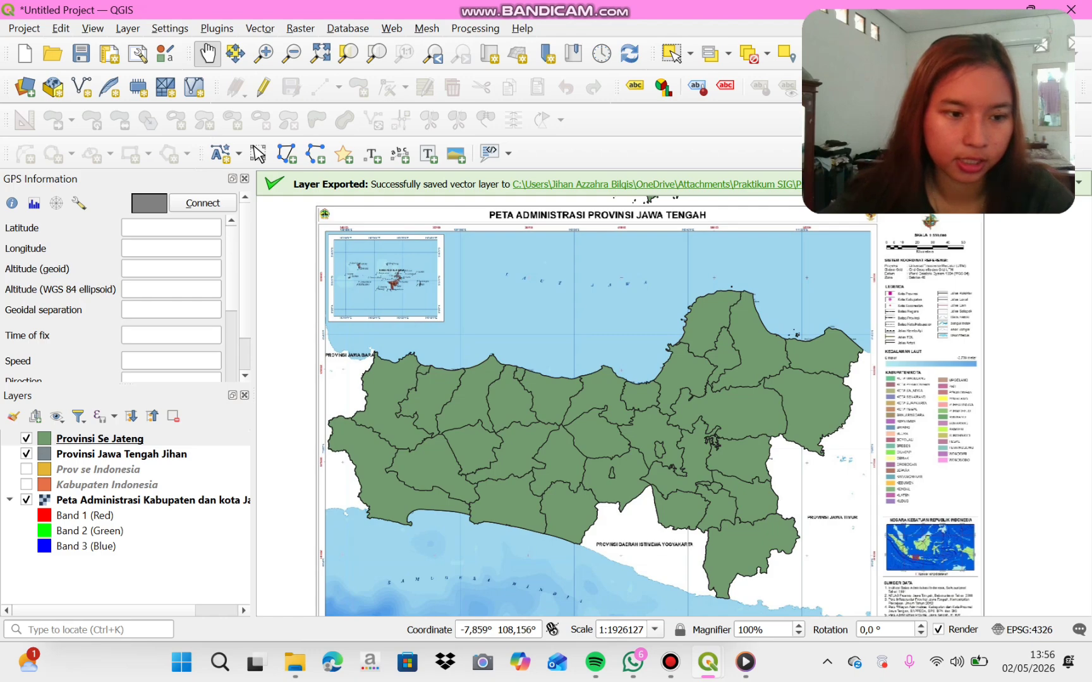
{"action": "left_click", "coordinate": [26, 438]}
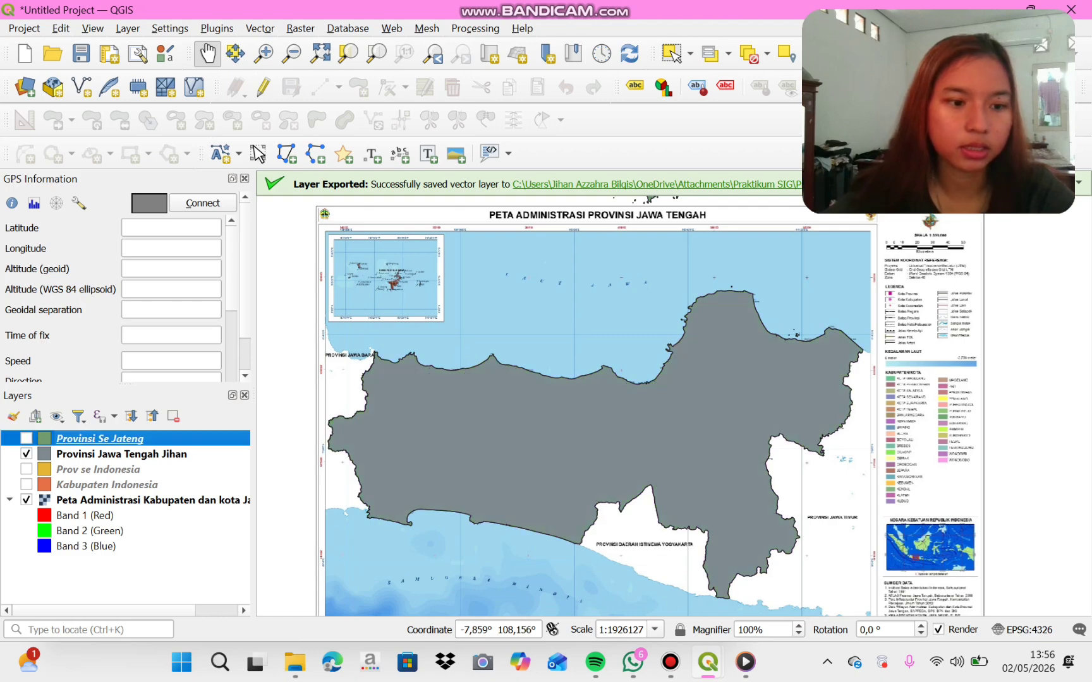
{"action": "left_click", "coordinate": [26, 454]}
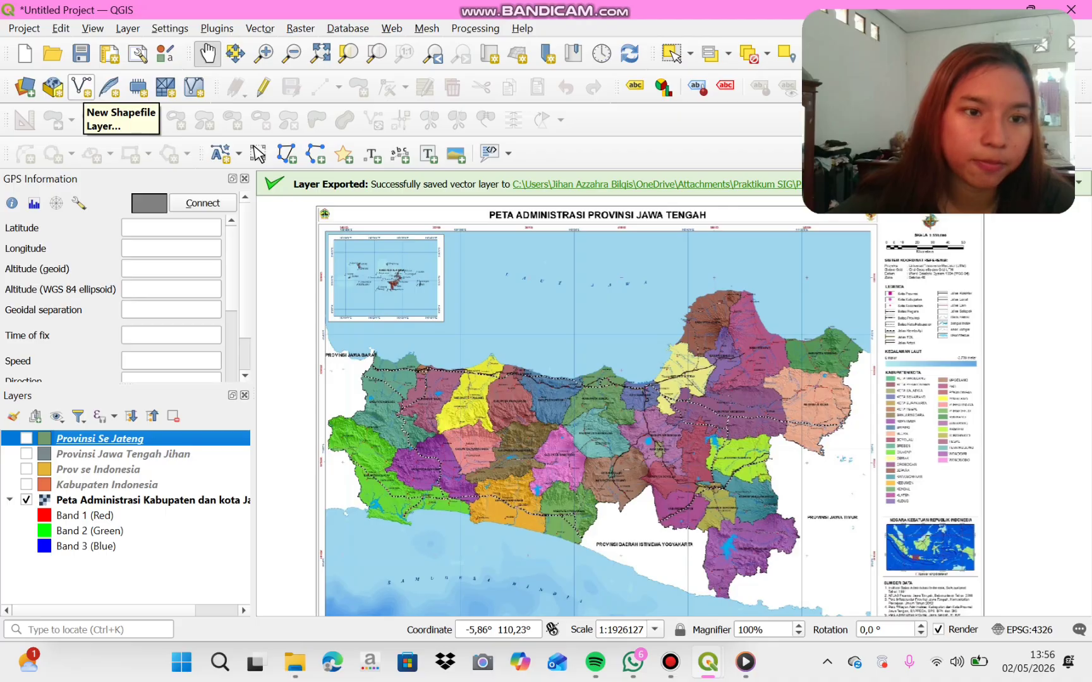
- Start a new shapefile layer and set its file name in the Praktikum SIG folder to Roi followed by the author's first name
{"action": "right_click", "coordinate": [87, 95]}
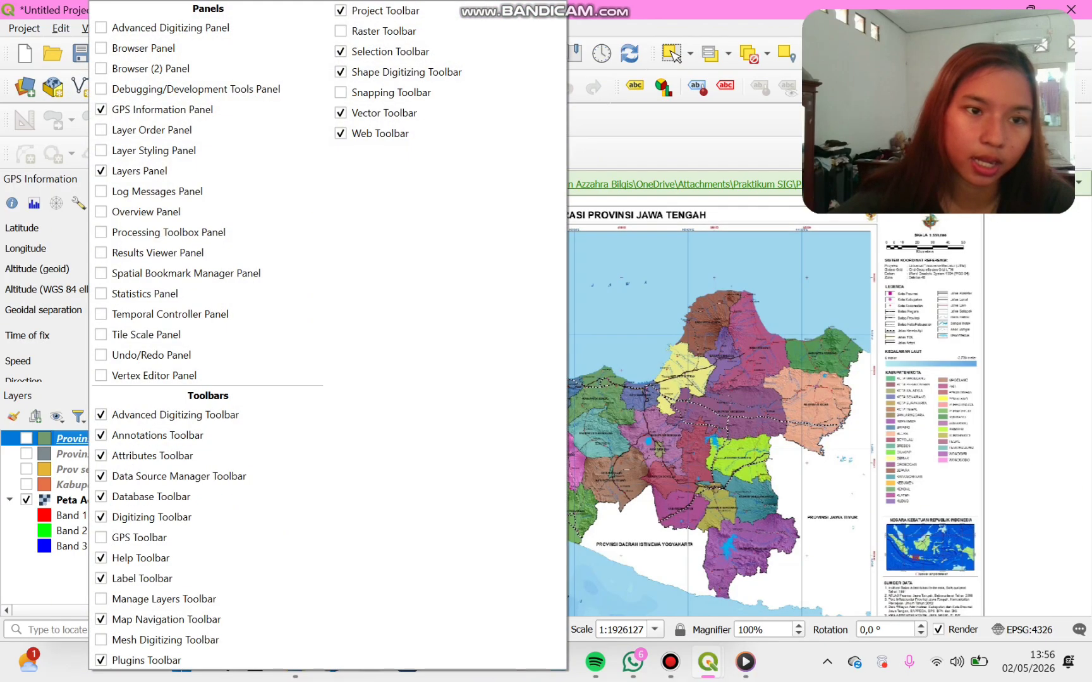
{"action": "left_click", "coordinate": [83, 89]}
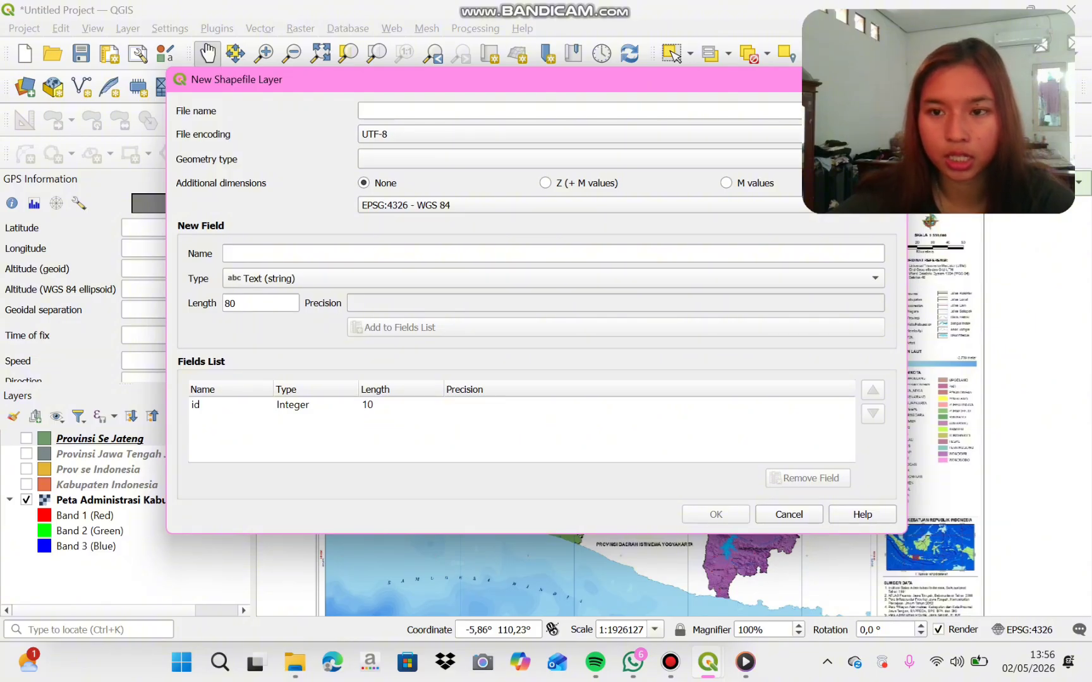
{"action": "left_click", "coordinate": [887, 111]}
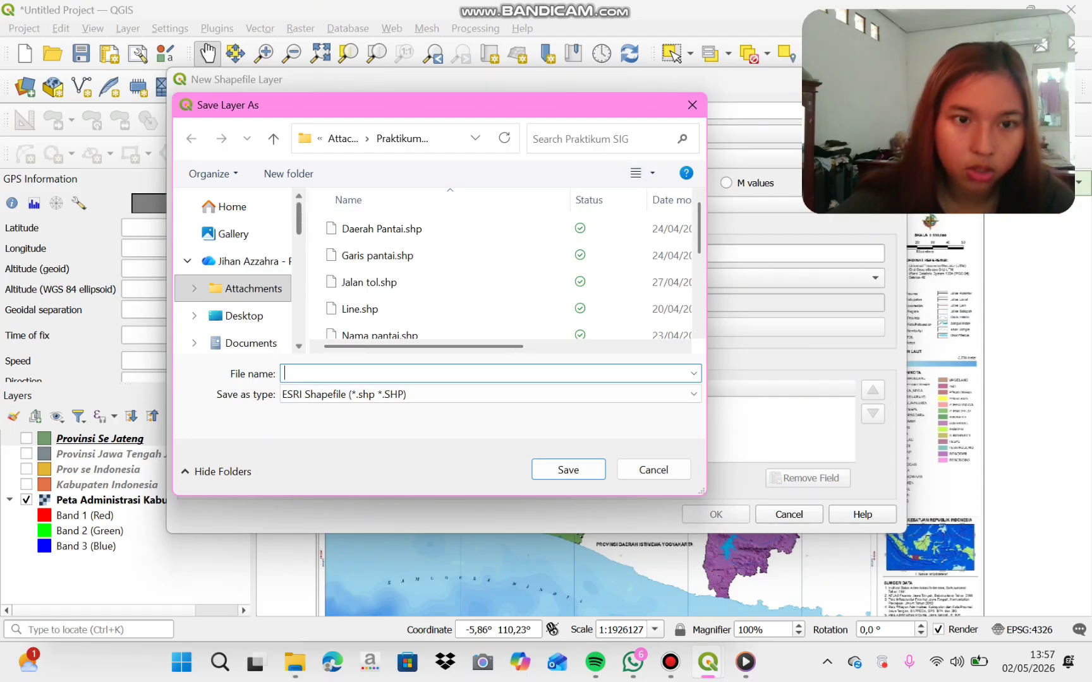
{"action": "scroll", "coordinate": [233, 271], "scroll_direction": "down", "scroll_amount": 5}
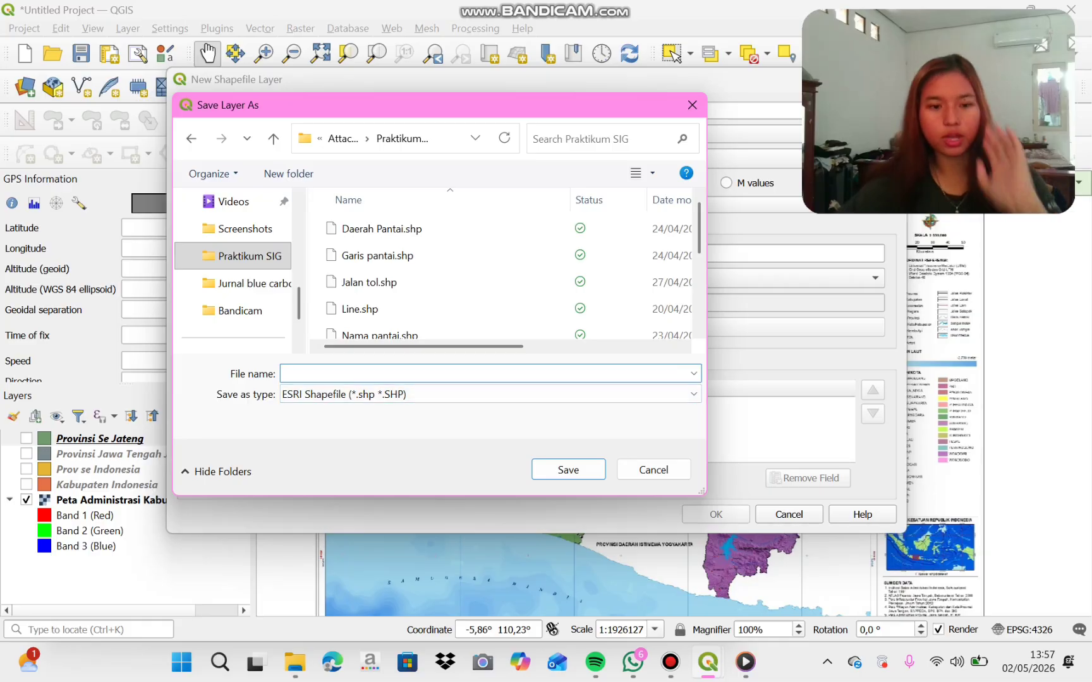
{"action": "type", "text": "R"}
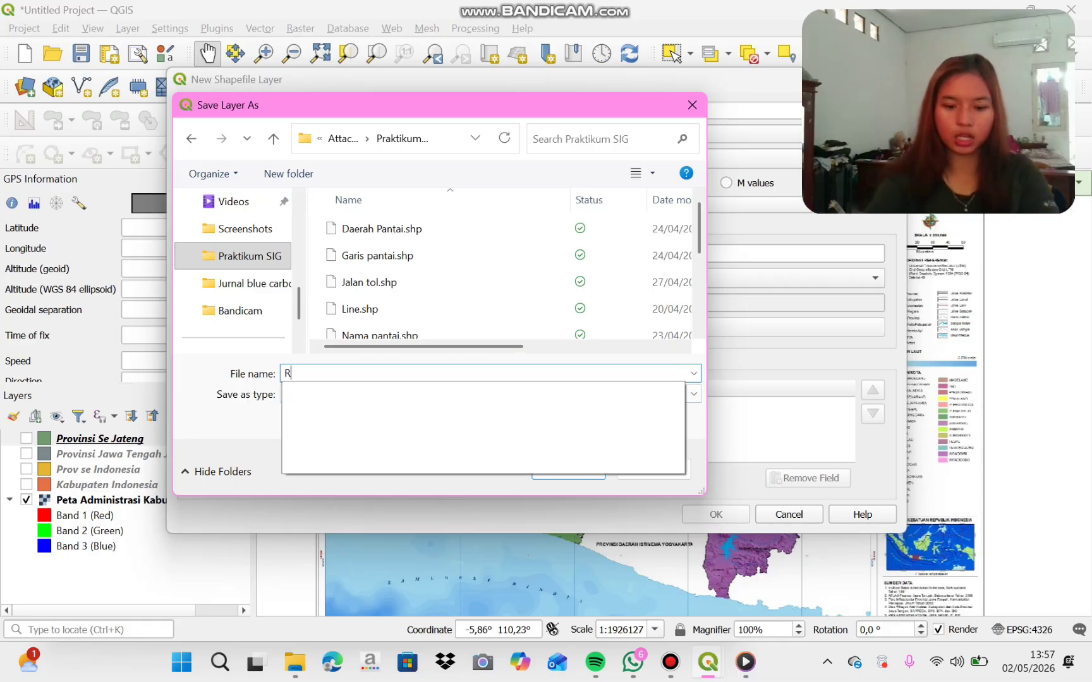
{"action": "type", "text": "oi "}
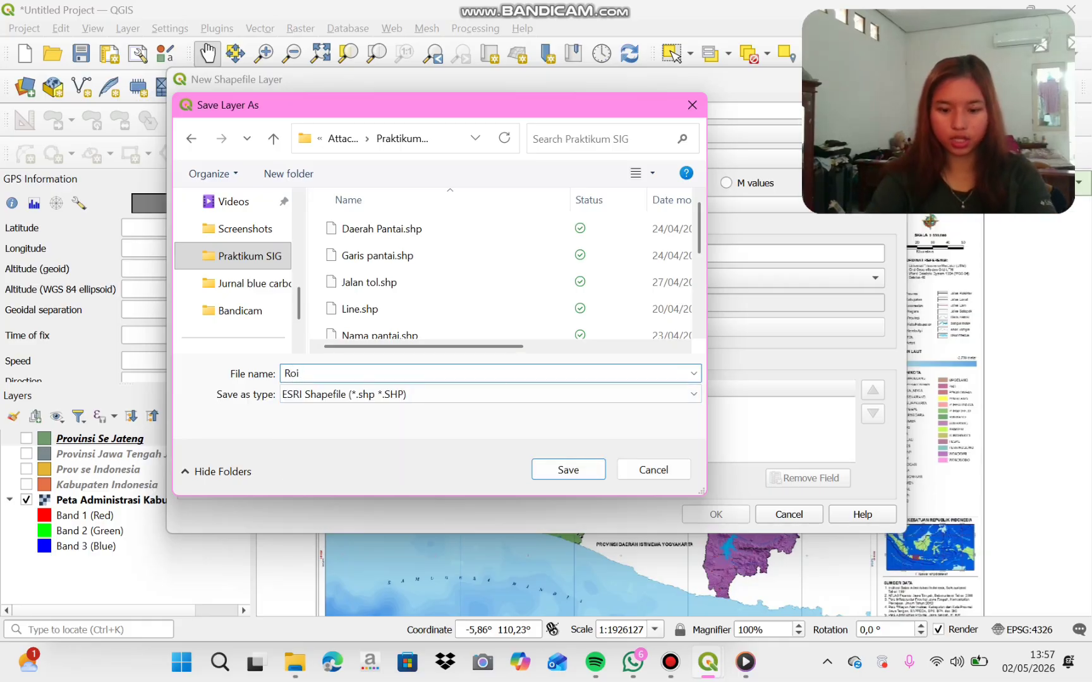
{"action": "type", "text": "Jihan"}
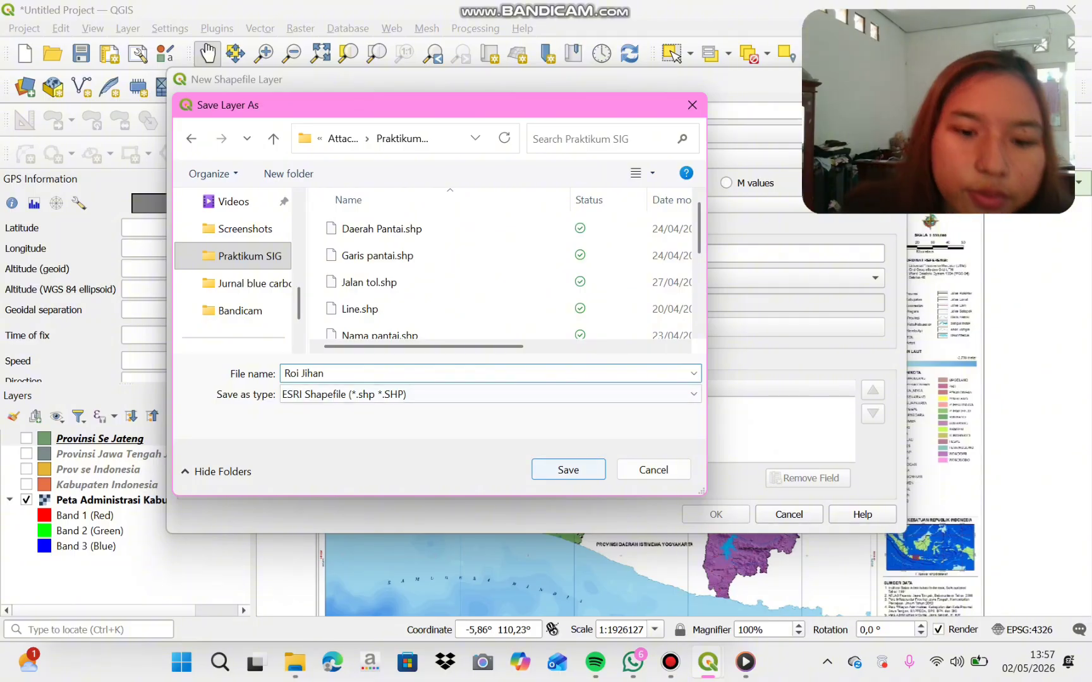
{"action": "left_click", "coordinate": [539, 471]}
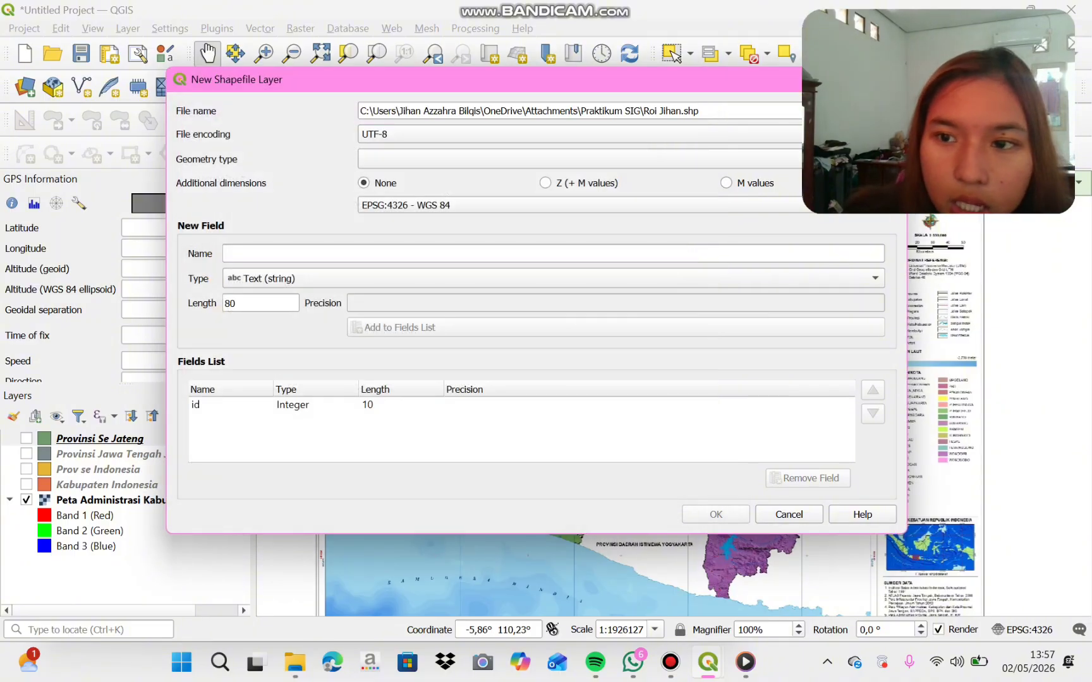
- Set the new shapefile to UTF-8 encoding, Polygon geometry and the default CRS EPSG:4326 - WGS 84
{"action": "left_click", "coordinate": [569, 134]}
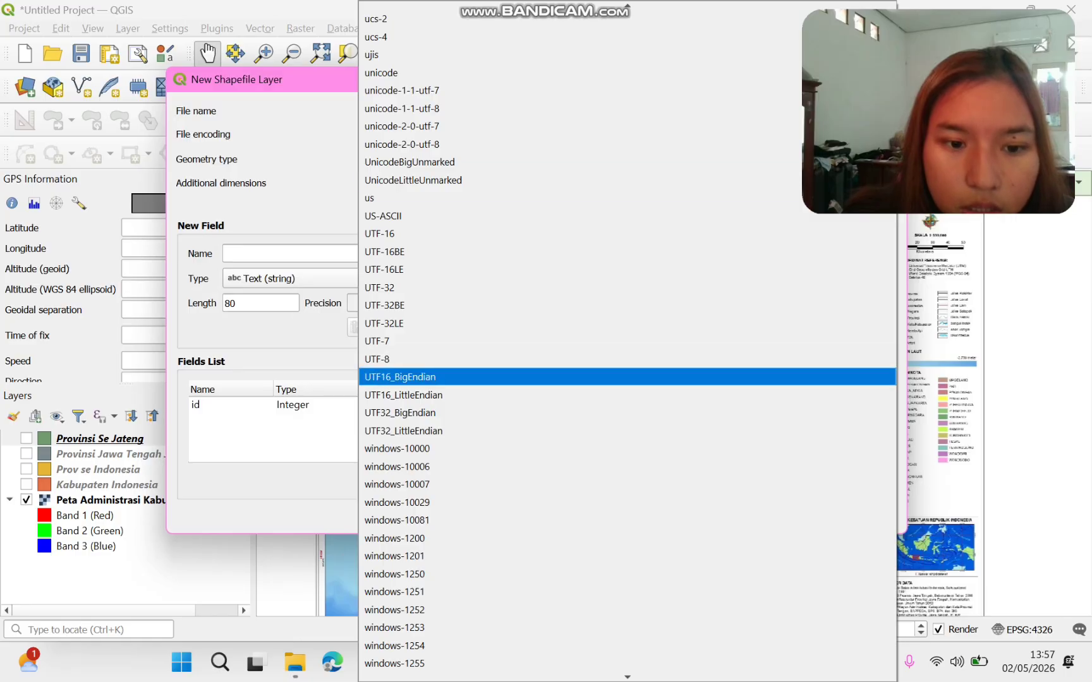
{"action": "left_click", "coordinate": [377, 359]}
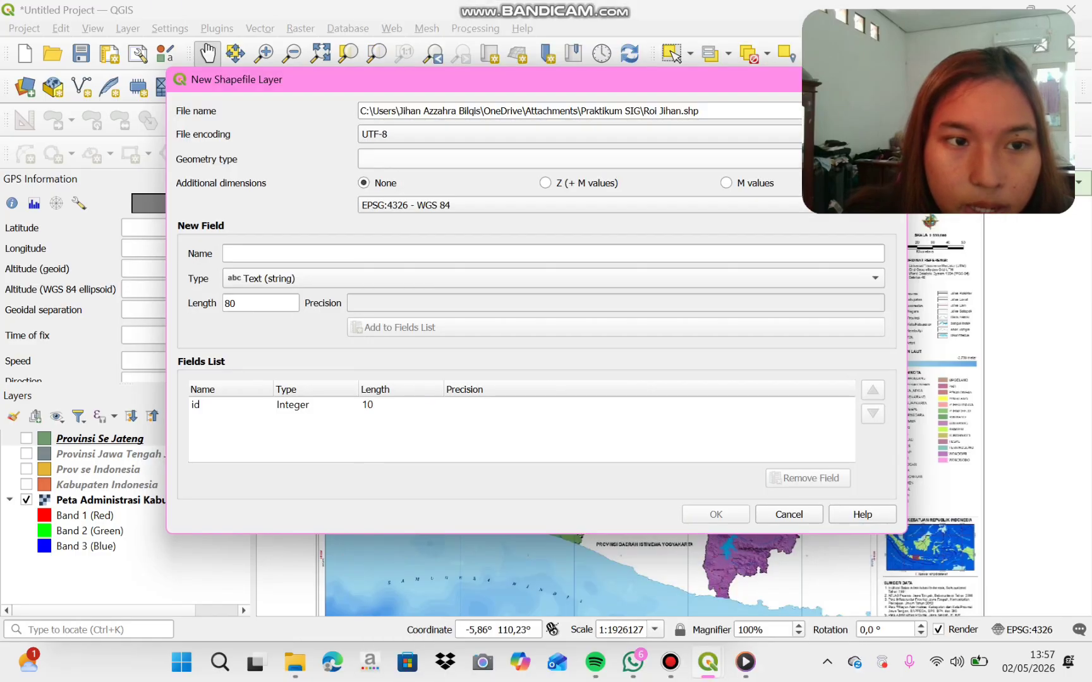
{"action": "left_click", "coordinate": [569, 159]}
{"action": "left_click", "coordinate": [404, 230]}
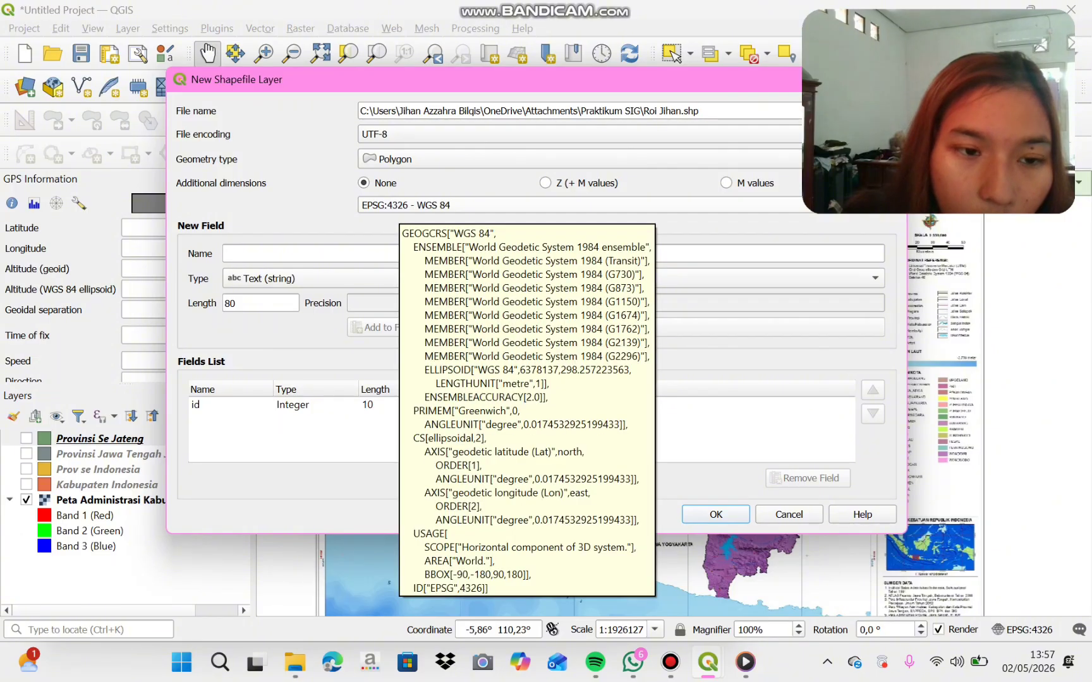
{"action": "left_click", "coordinate": [398, 206]}
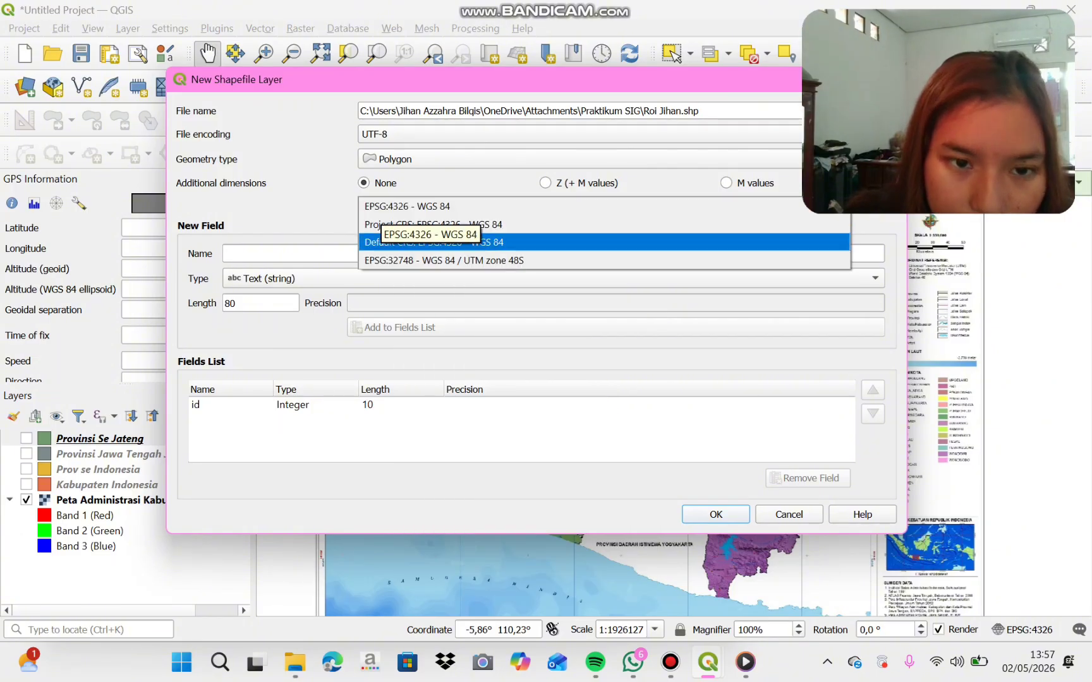
{"action": "left_click", "coordinate": [417, 242]}
- Add a text field called Nama with length 80 to the fields list and create the shapefile layer
{"action": "left_click", "coordinate": [417, 254]}
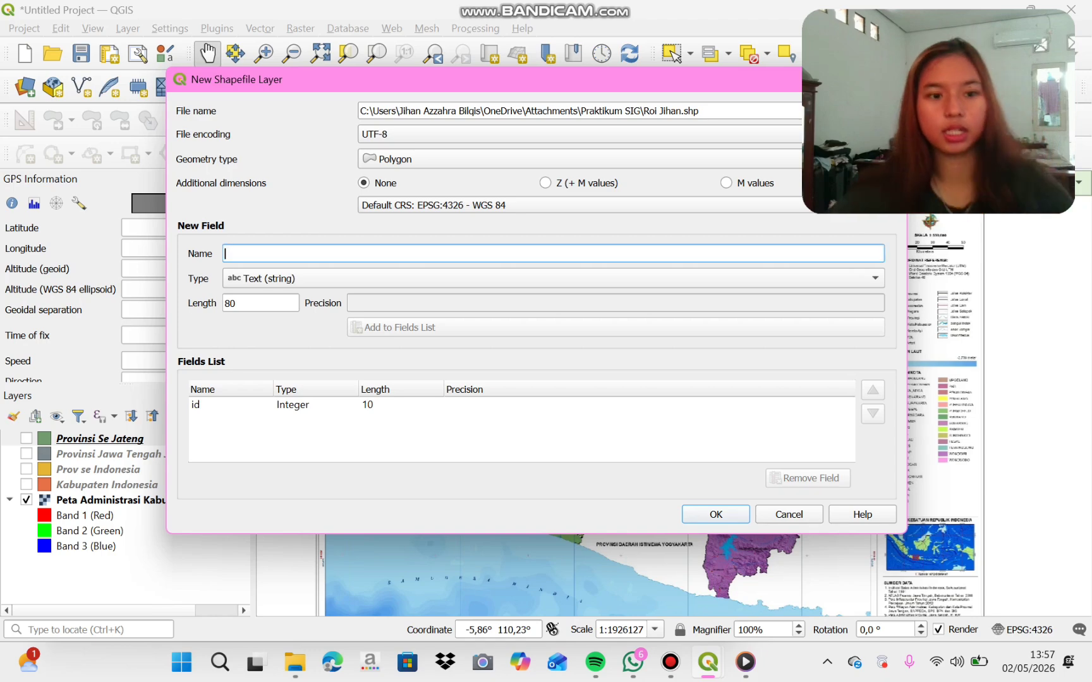
{"action": "type", "text": "Nama"}
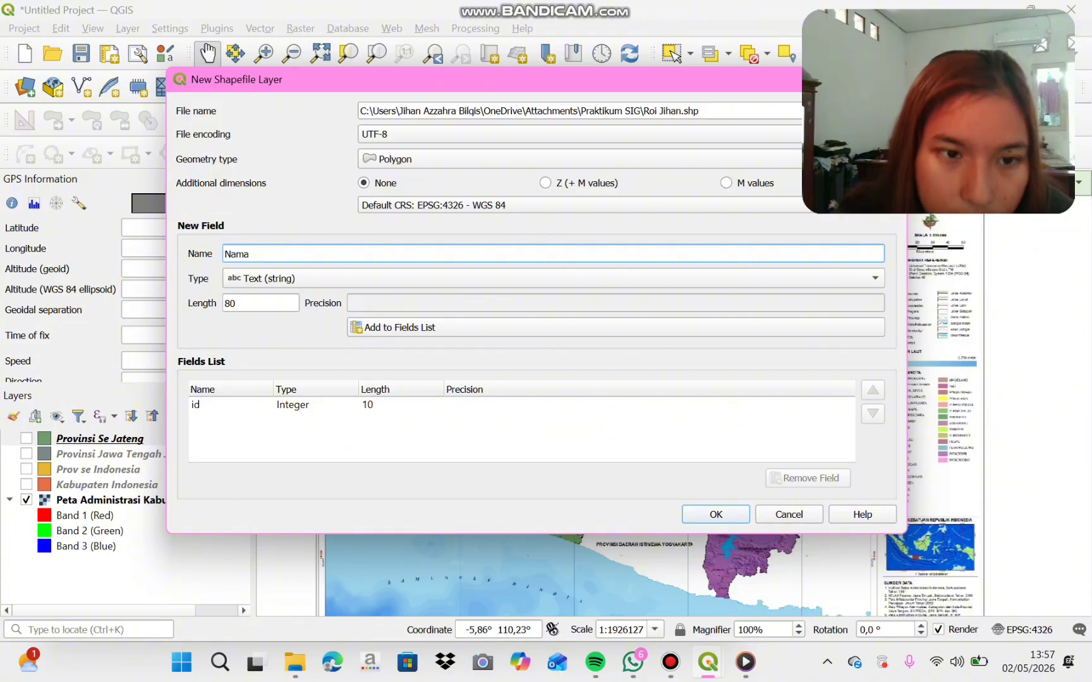
{"action": "left_click", "coordinate": [392, 328]}
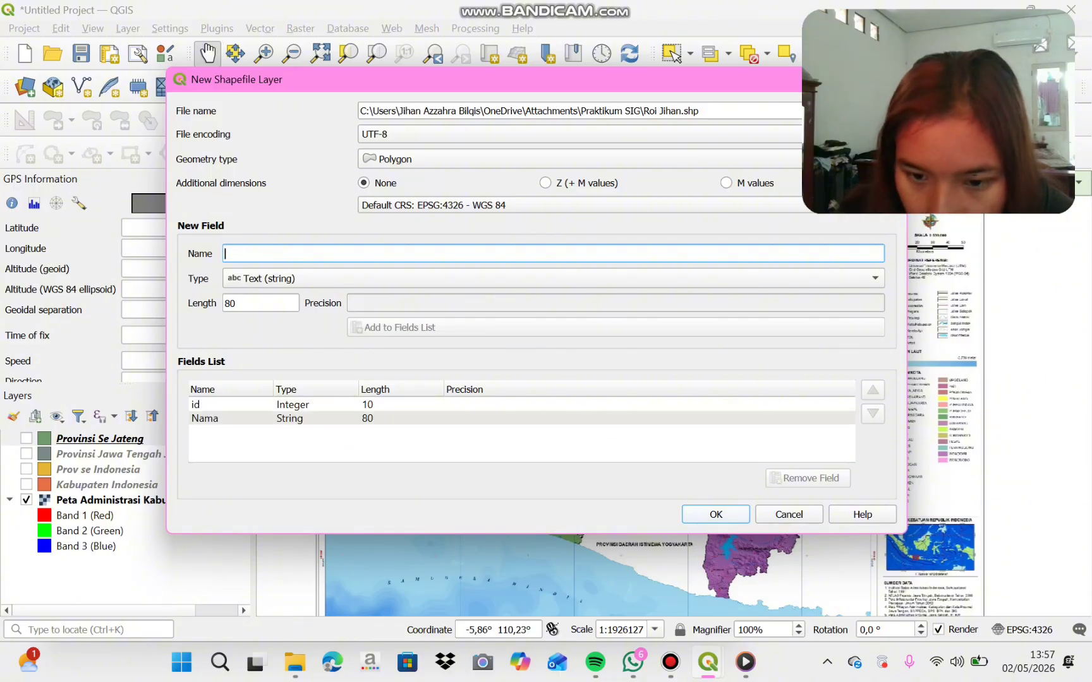
{"action": "key", "text": "Return"}
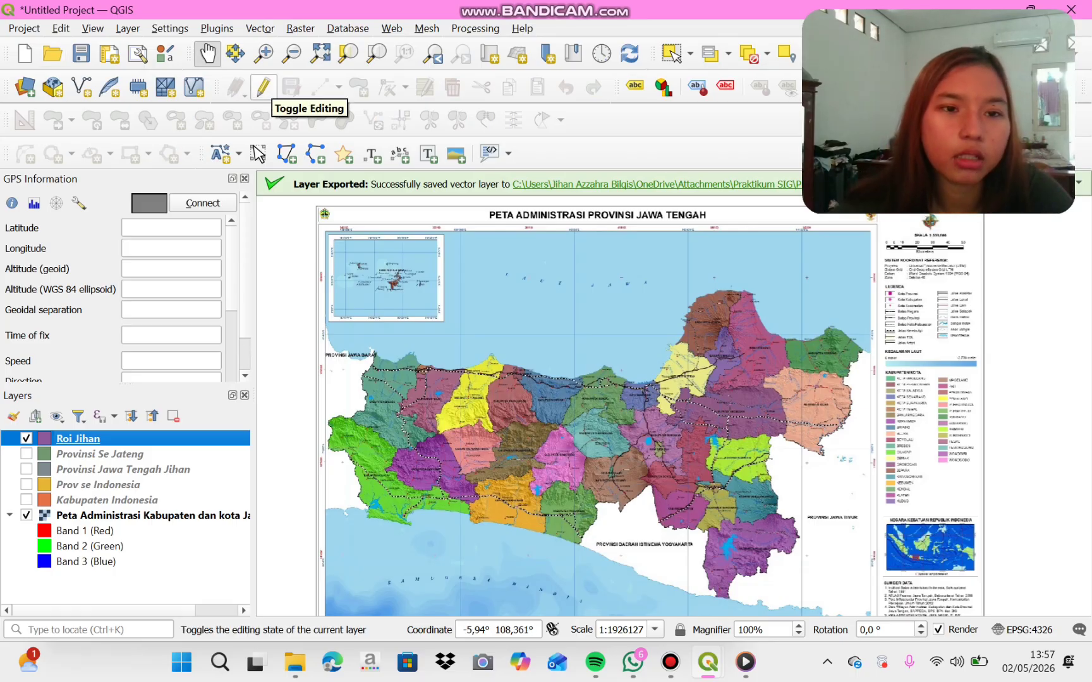
- Turn on editing for the new Roi layer and activate polygon drawing with the Rectangle from extent tool
{"action": "left_click", "coordinate": [263, 88]}
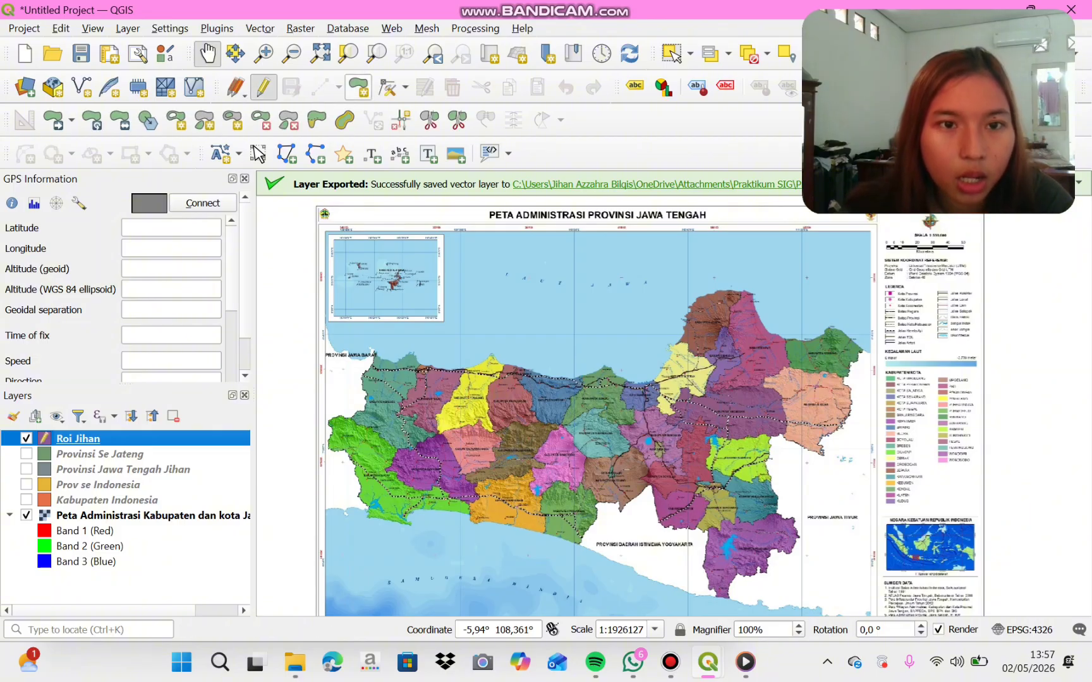
{"action": "left_click", "coordinate": [358, 87]}
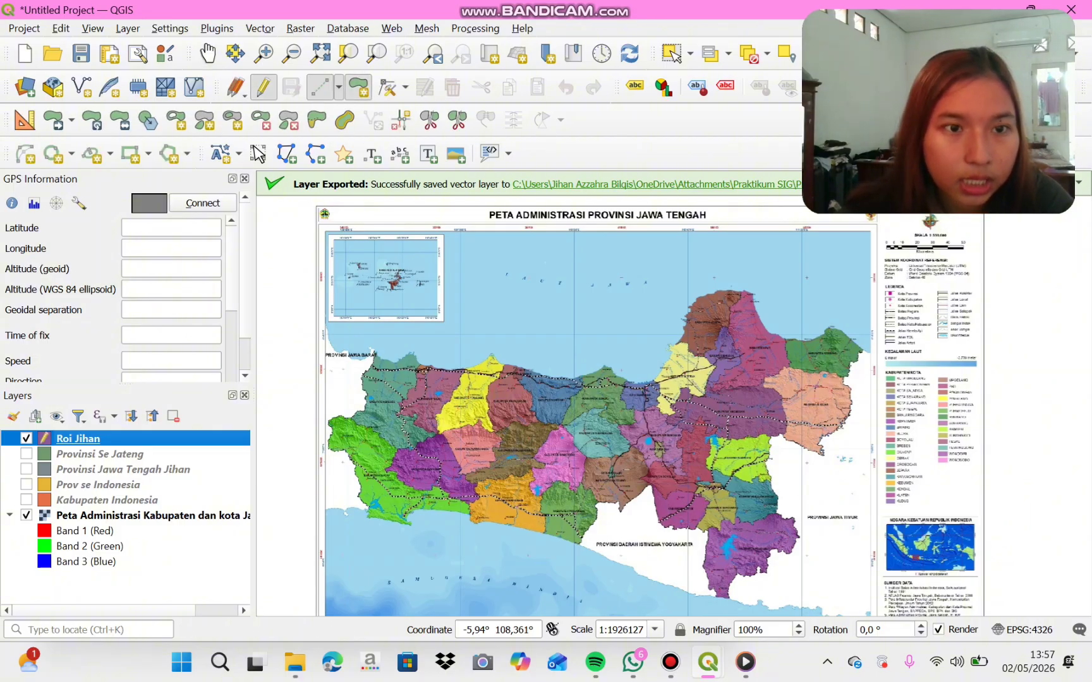
{"action": "left_click", "coordinate": [148, 153]}
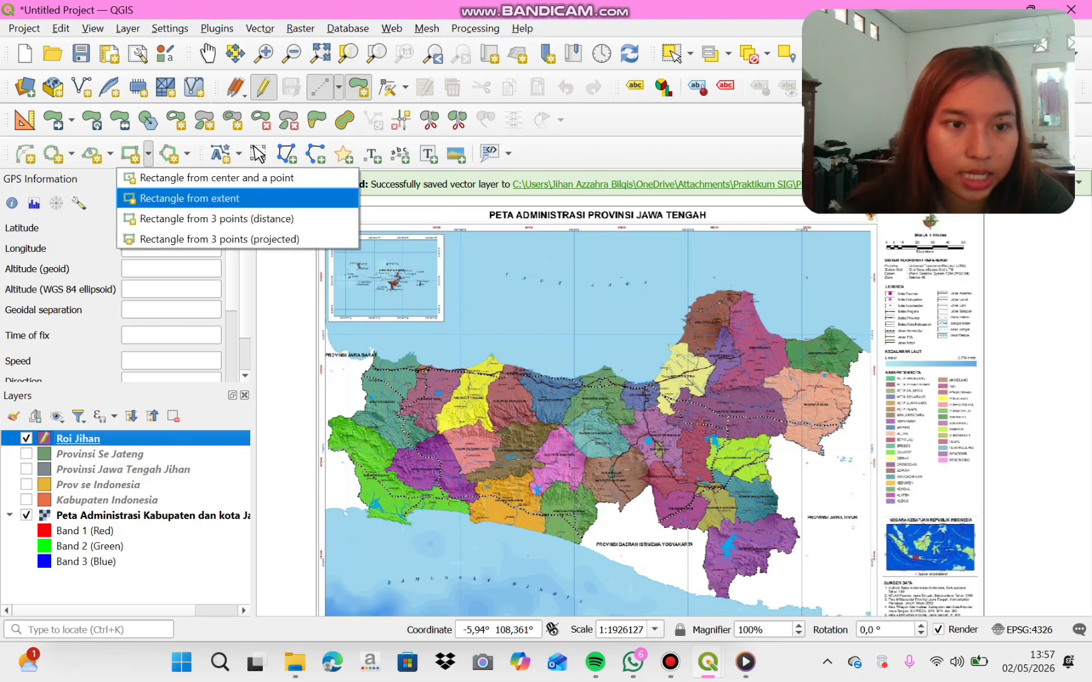
{"action": "left_click", "coordinate": [190, 198]}
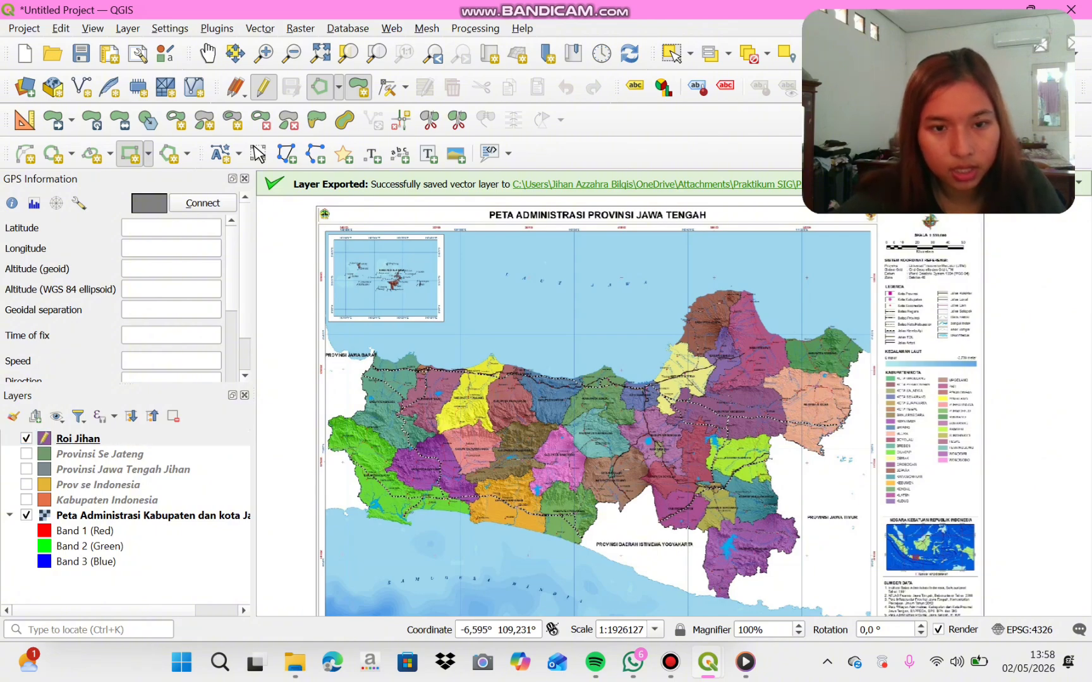
{"action": "left_click", "coordinate": [466, 345]}
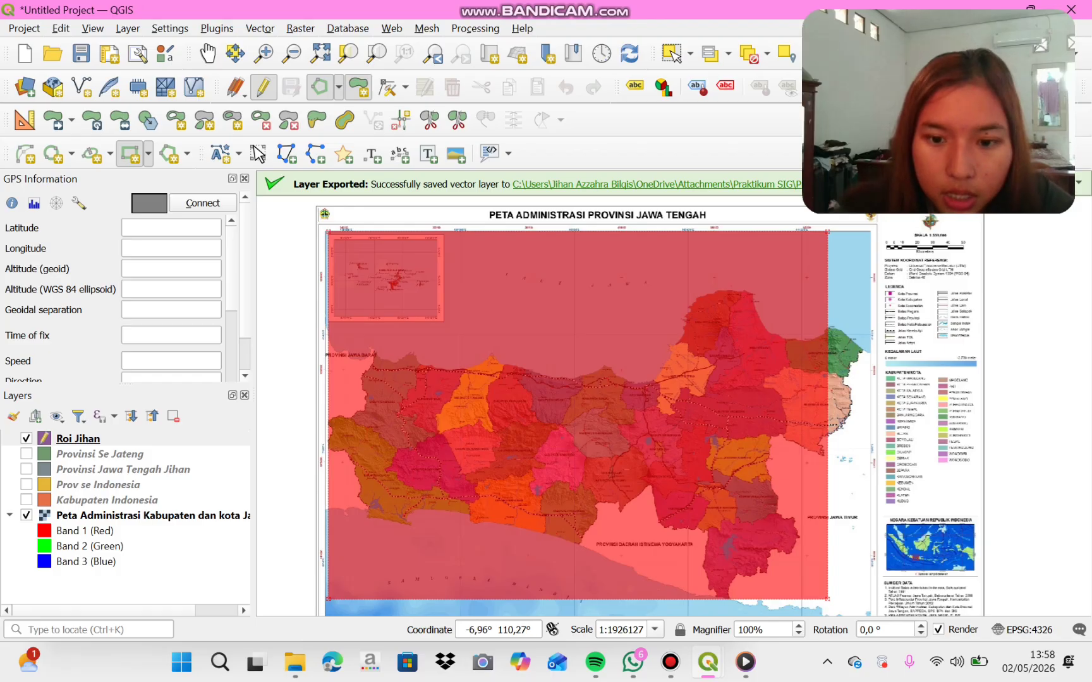
{"action": "scroll", "coordinate": [688, 361], "scroll_direction": "down", "scroll_amount": 1}
{"action": "scroll", "coordinate": [686, 382], "scroll_direction": "down", "scroll_amount": 1}
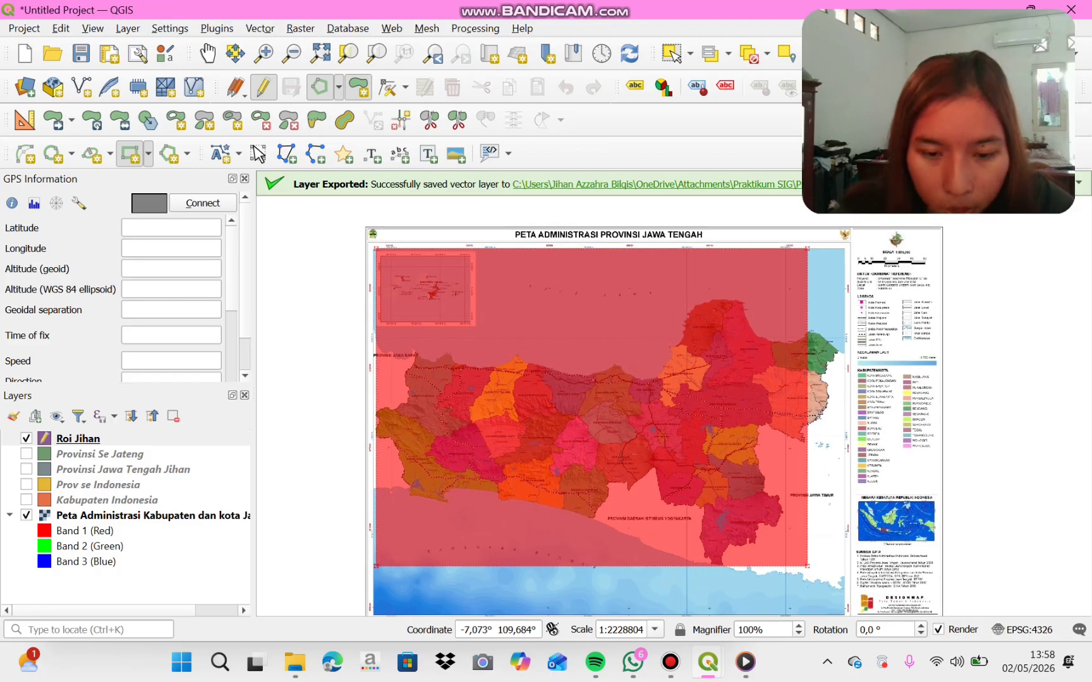
{"action": "scroll", "coordinate": [616, 398], "scroll_direction": "down", "scroll_amount": 1}
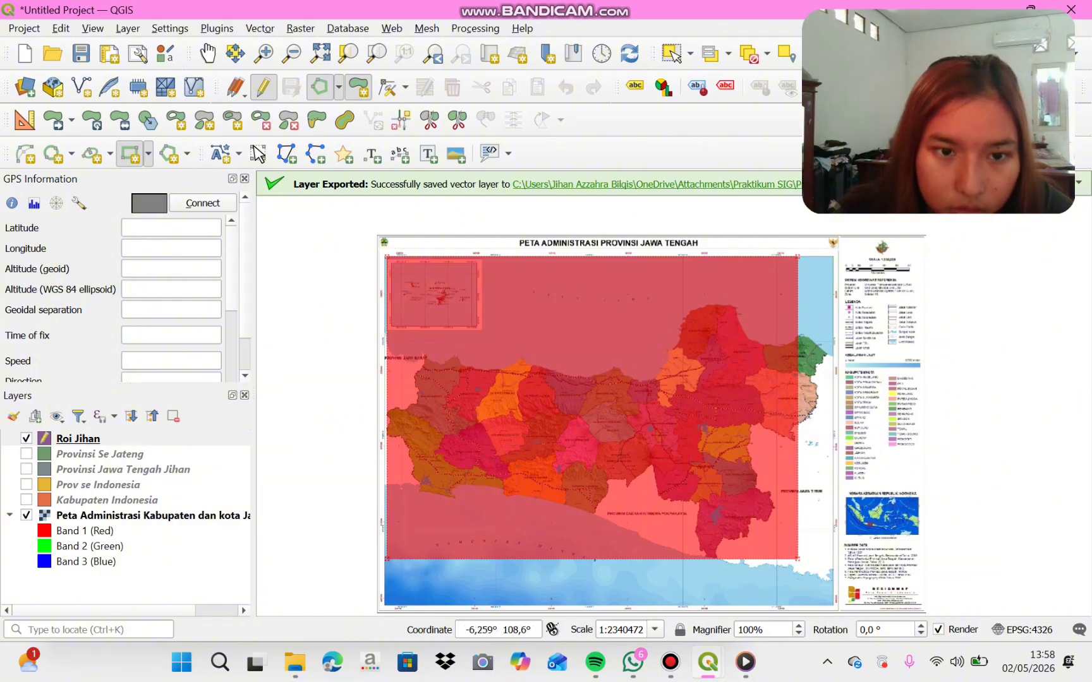
{"action": "left_click", "coordinate": [390, 273]}
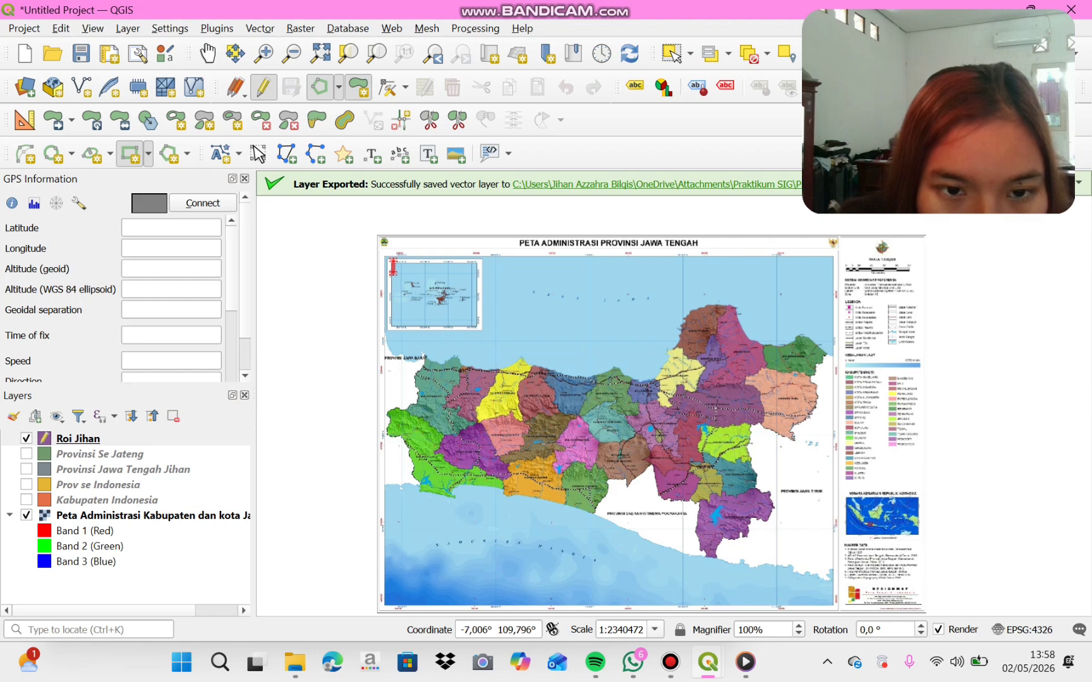
{"action": "left_click", "coordinate": [560, 390]}
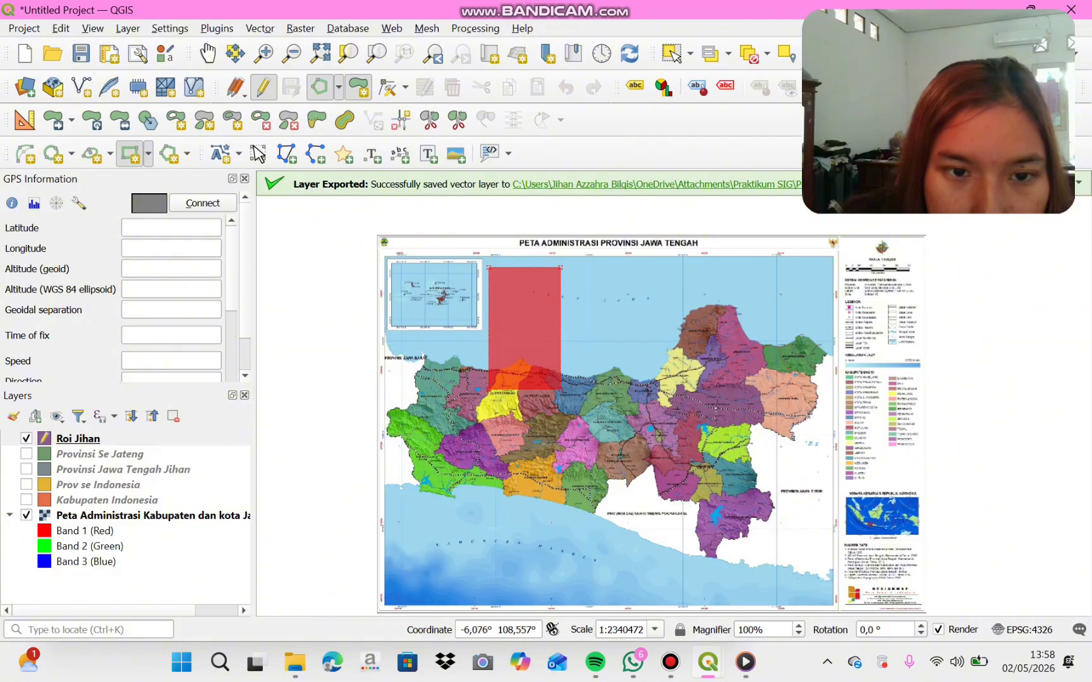
{"action": "left_click", "coordinate": [402, 275]}
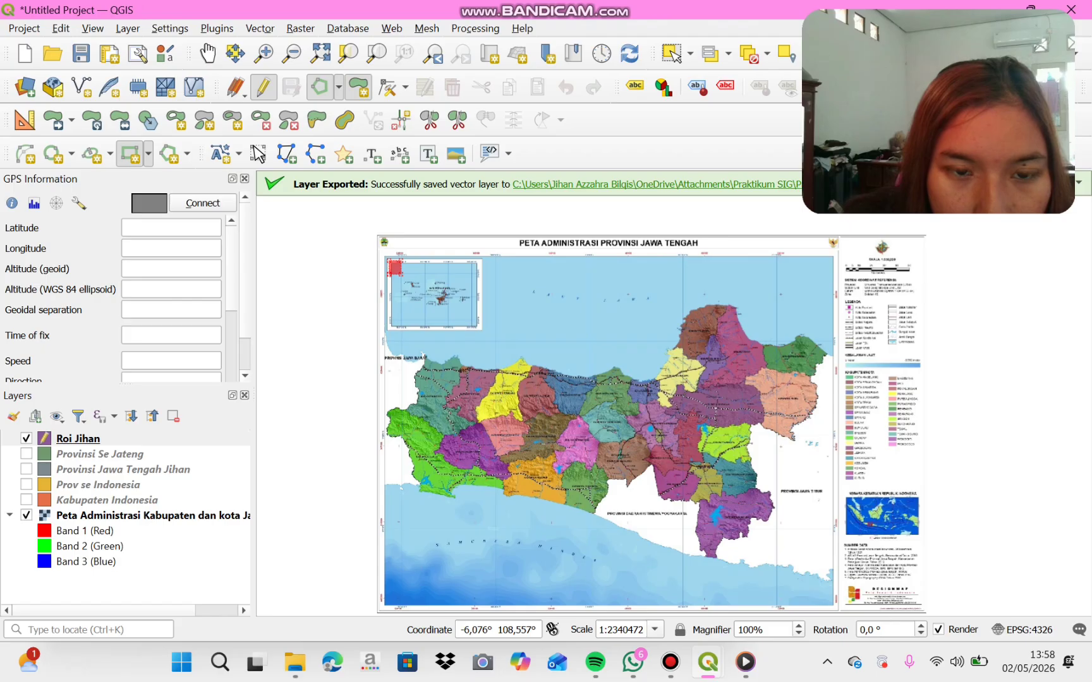
{"action": "key", "text": "Escape"}
- Draw a rectangular polygon over the administrative map's main frame and set its Nama attribute to laut
{"action": "left_click", "coordinate": [384, 256]}
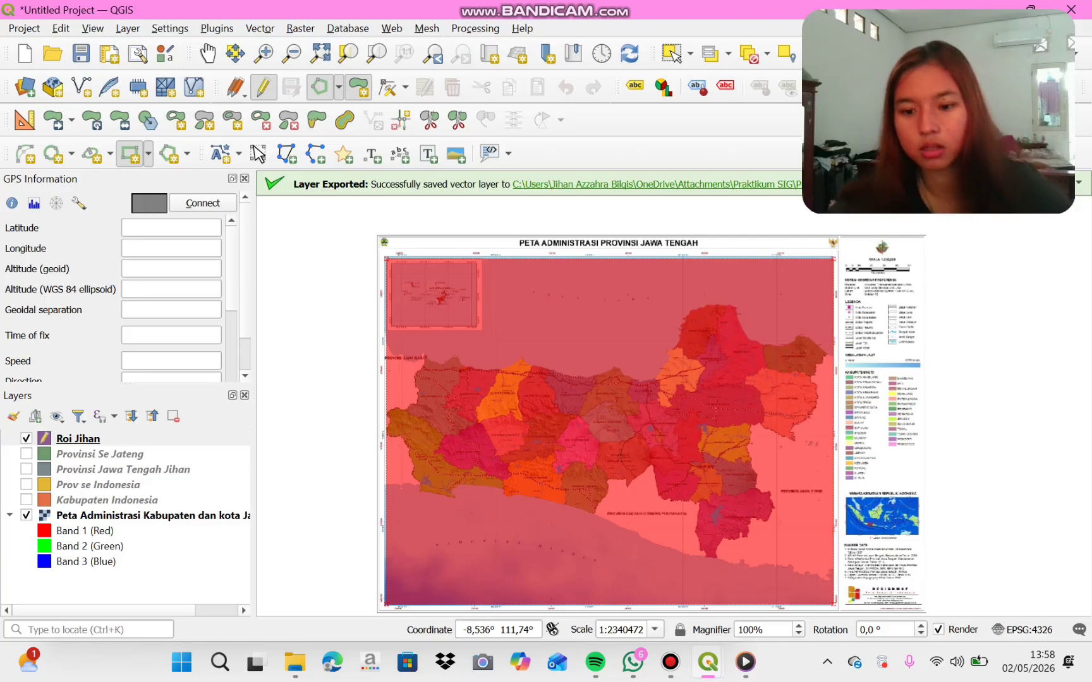
{"action": "left_click", "coordinate": [834, 605]}
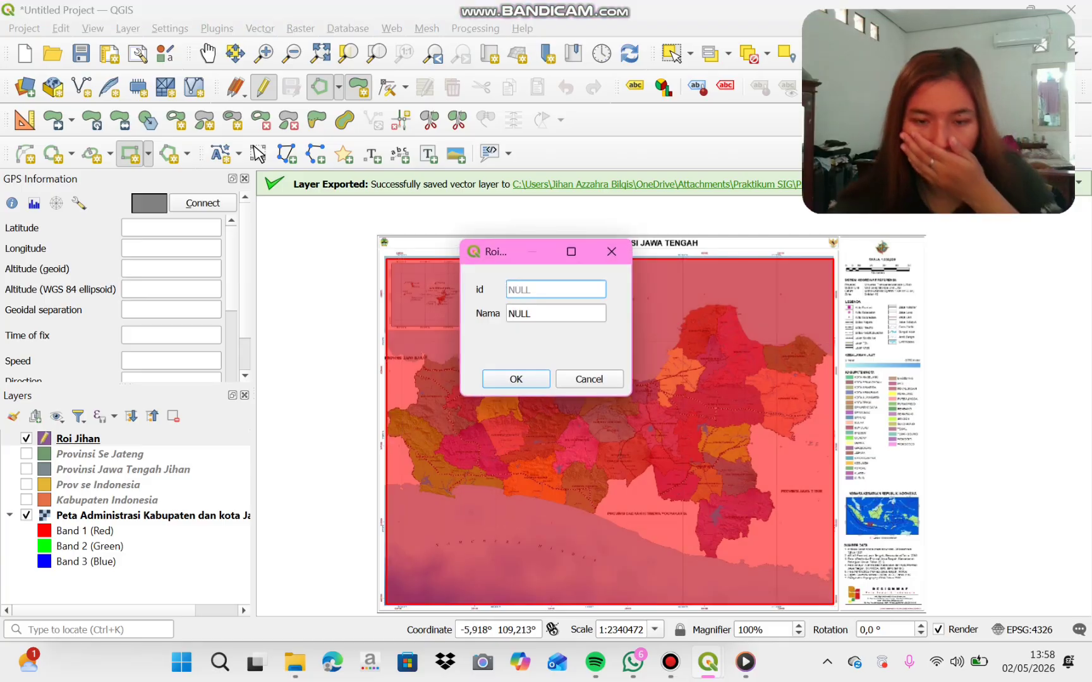
{"action": "key", "text": "Tab"}
{"action": "key", "text": "BackSpace"}
{"action": "key", "text": "Caps_Lock"}
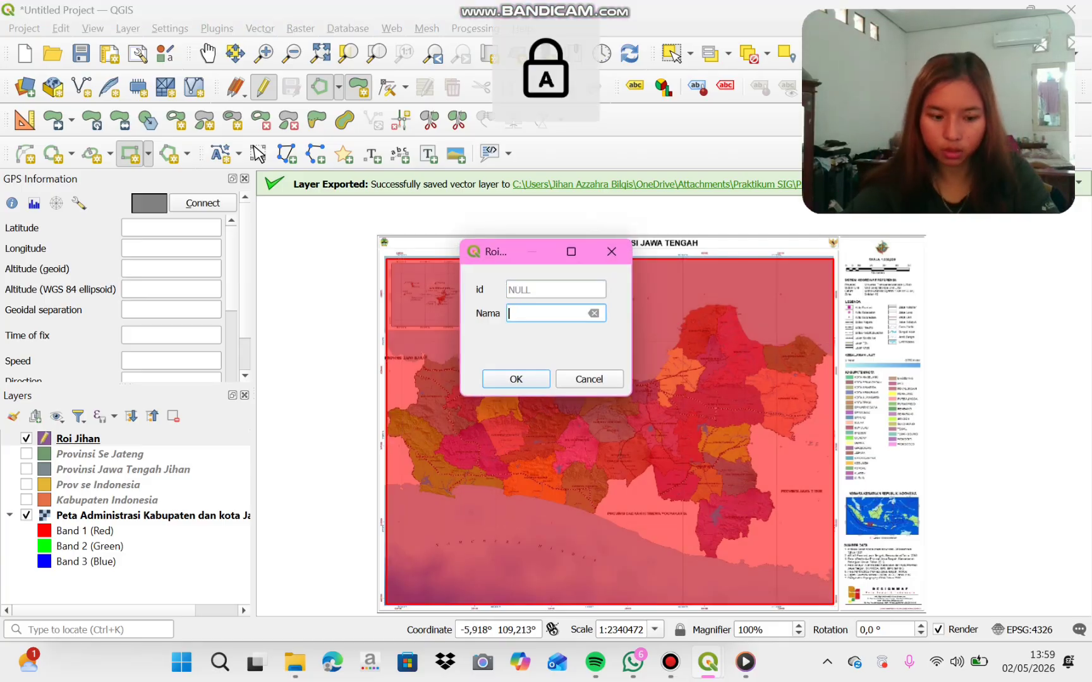
{"action": "key", "text": "Caps_Lock"}
{"action": "type", "text": "laut"}
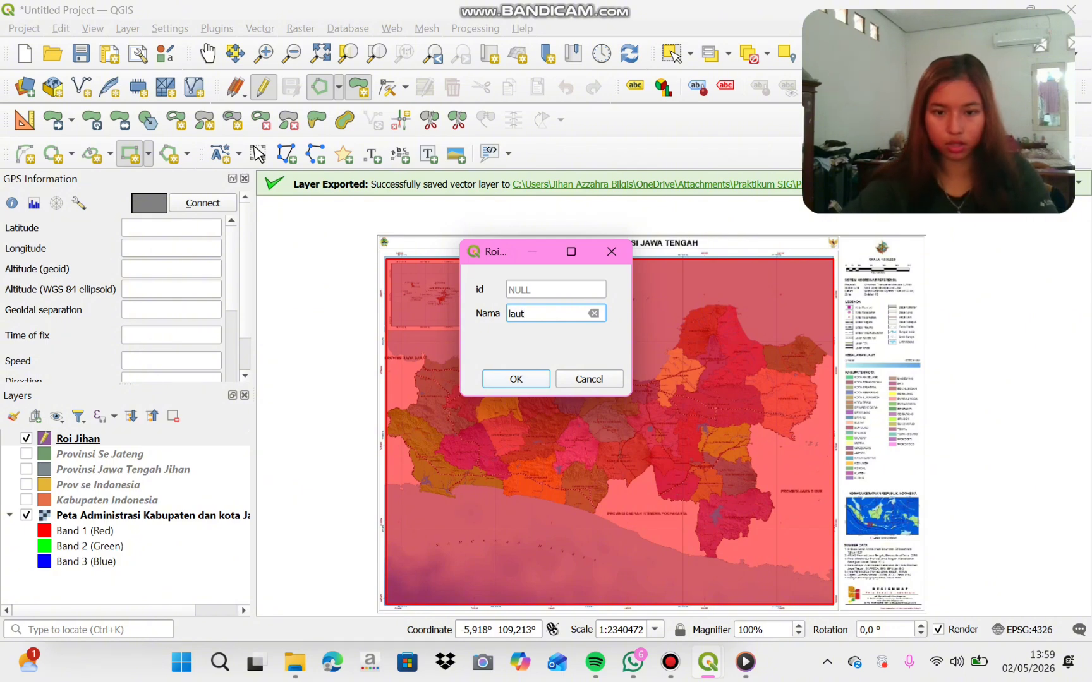
{"action": "key", "text": "Return"}
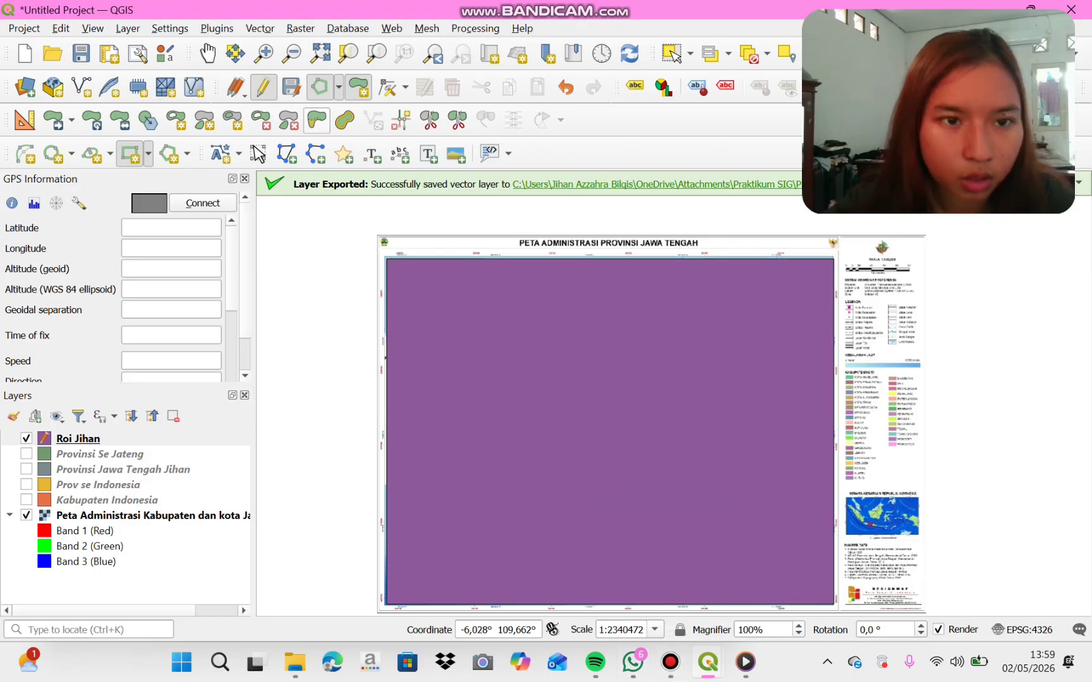
- Stop editing the Roi layer and keep its edits
{"action": "right_click", "coordinate": [264, 89]}
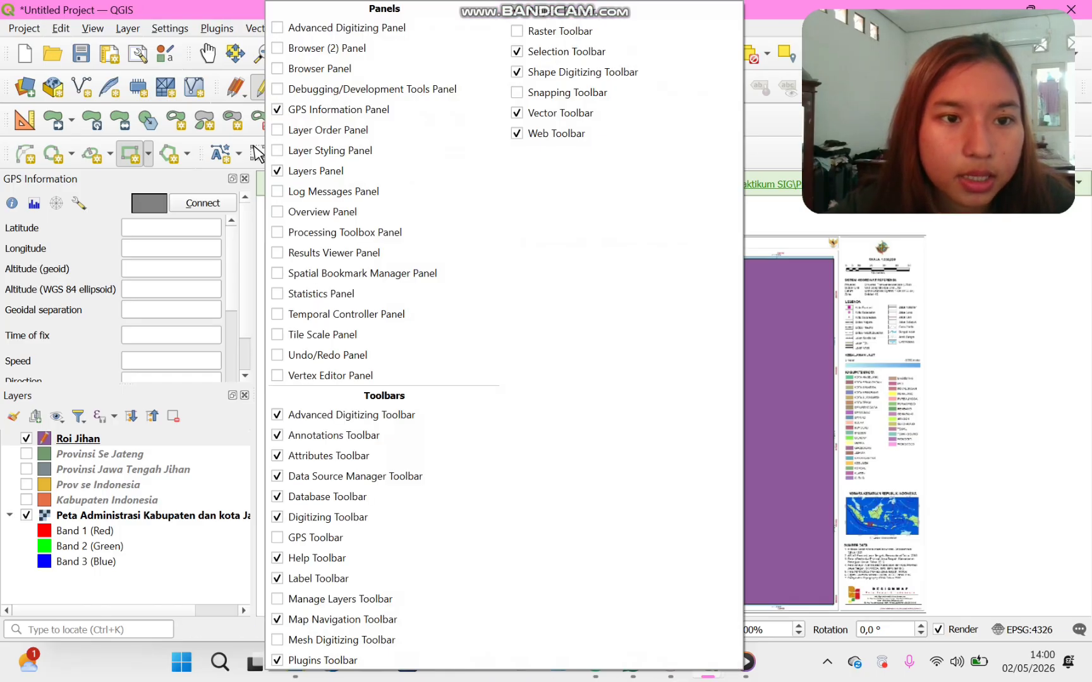
{"action": "left_click", "coordinate": [263, 88]}
{"action": "left_click", "coordinate": [264, 89]}
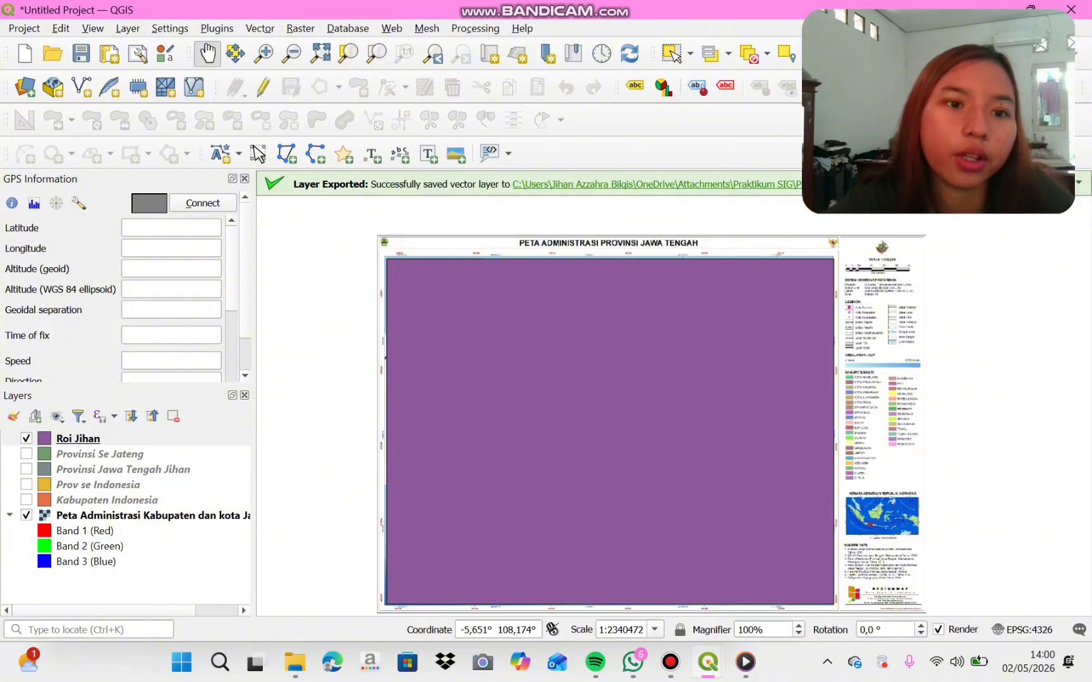
- Set up a Difference overlay with the Roi layer as input and Prov se Indonesia as the overlay layer
{"action": "left_click", "coordinate": [260, 27]}
{"action": "mouse_move", "coordinate": [354, 89]}
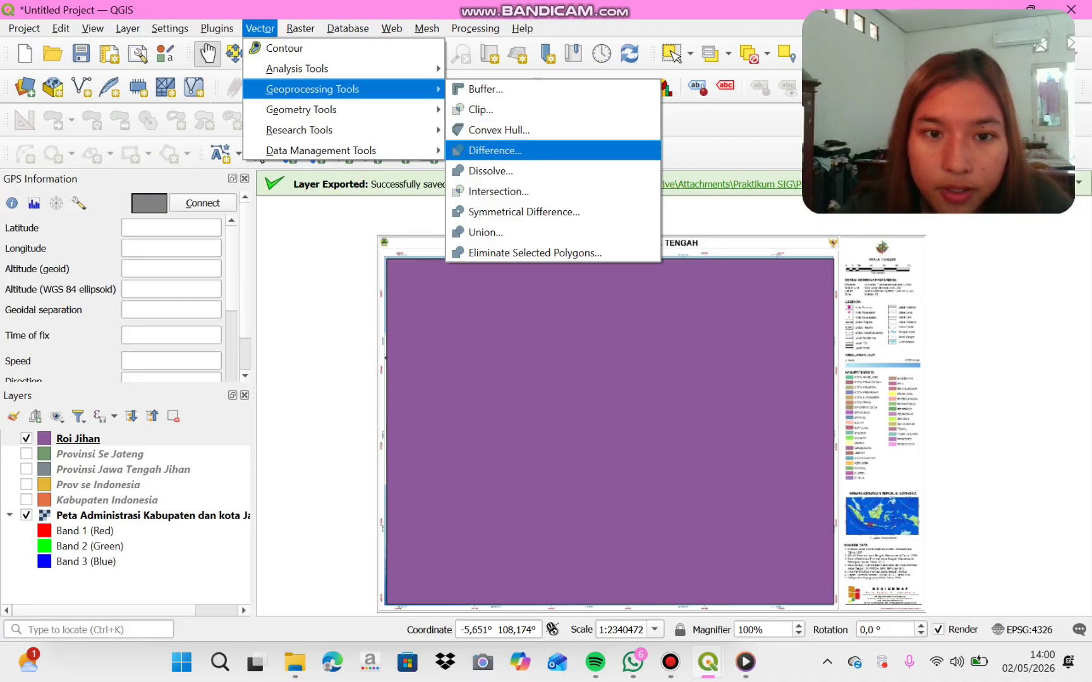
{"action": "left_click", "coordinate": [495, 150]}
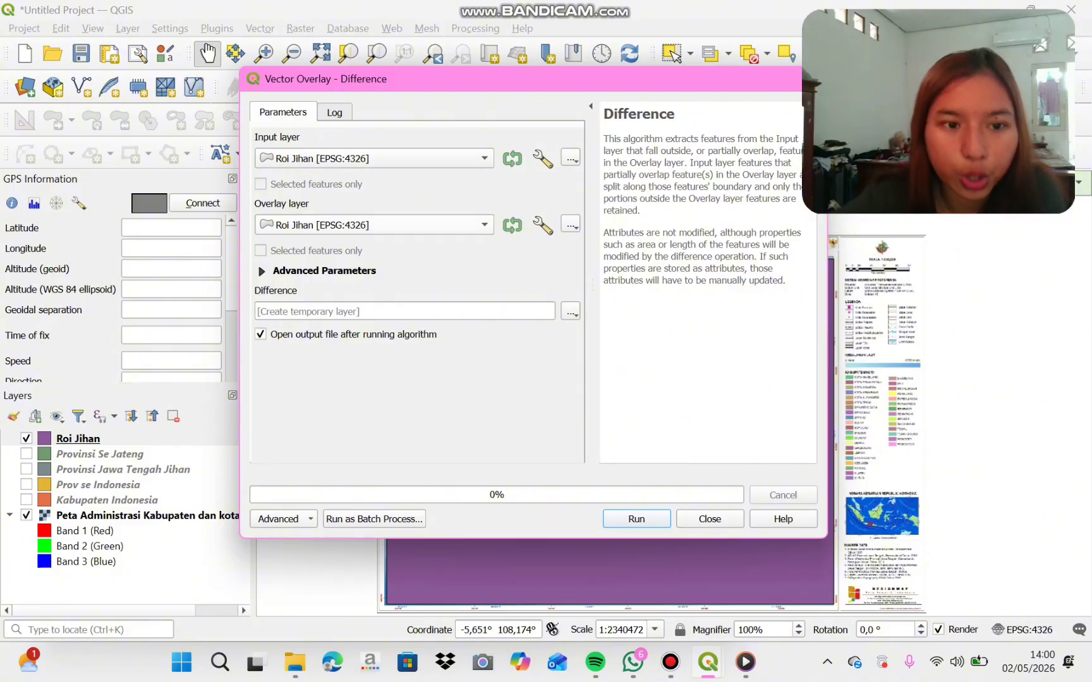
{"action": "left_click", "coordinate": [484, 158]}
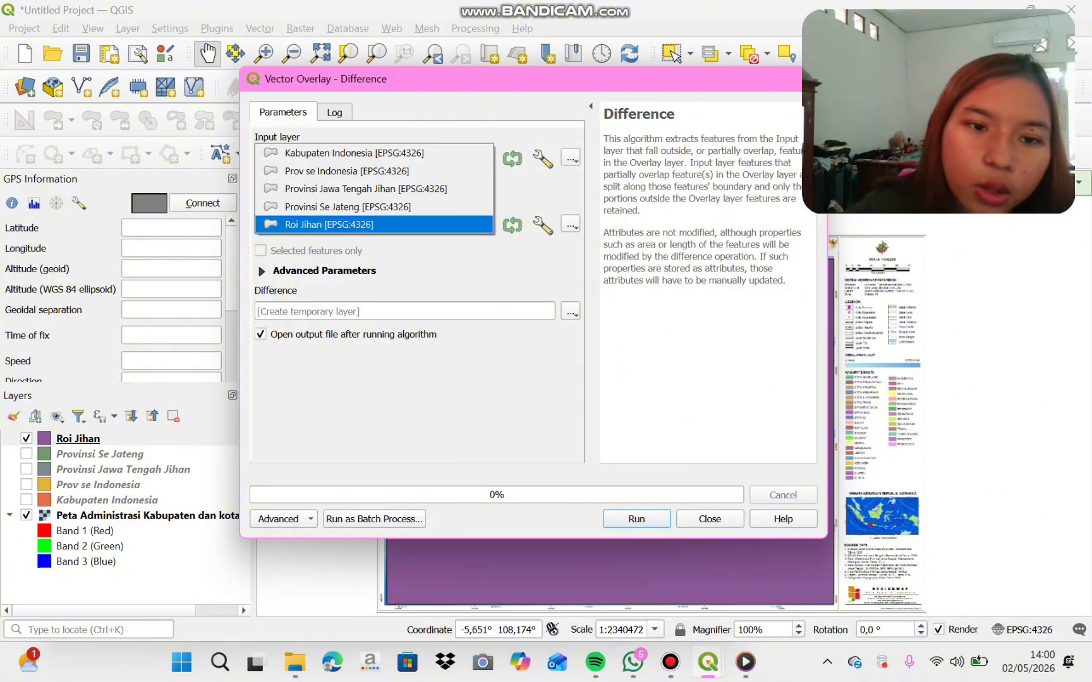
{"action": "key", "text": "Up"}
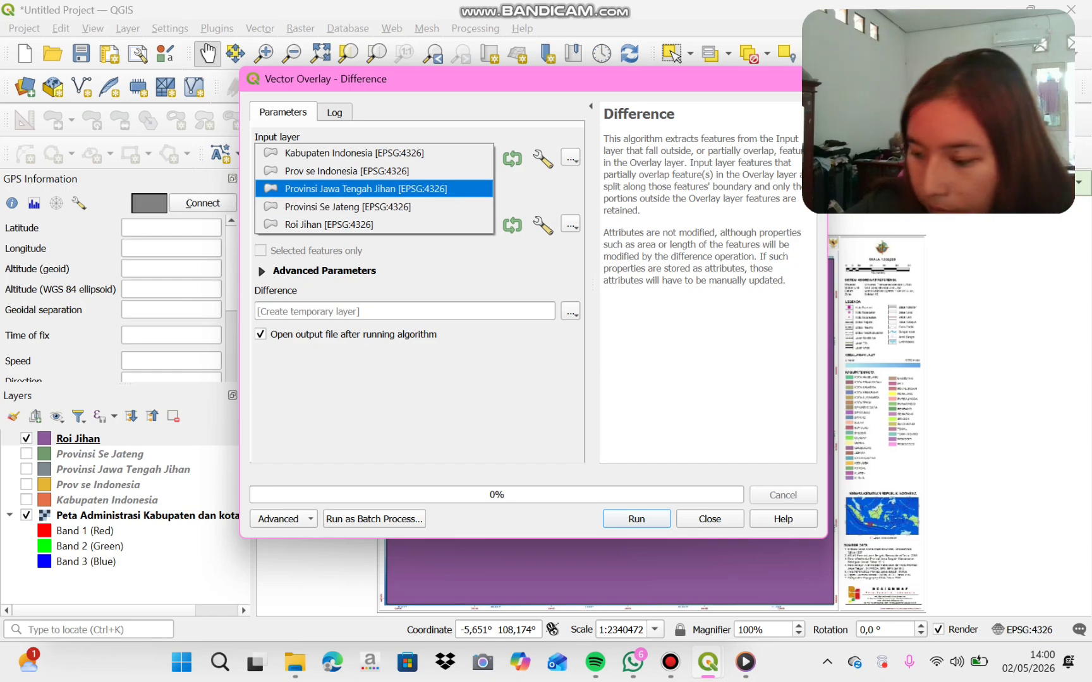
{"action": "key", "text": "Up"}
{"action": "key", "text": "Up"}
{"action": "key", "text": "Down"}
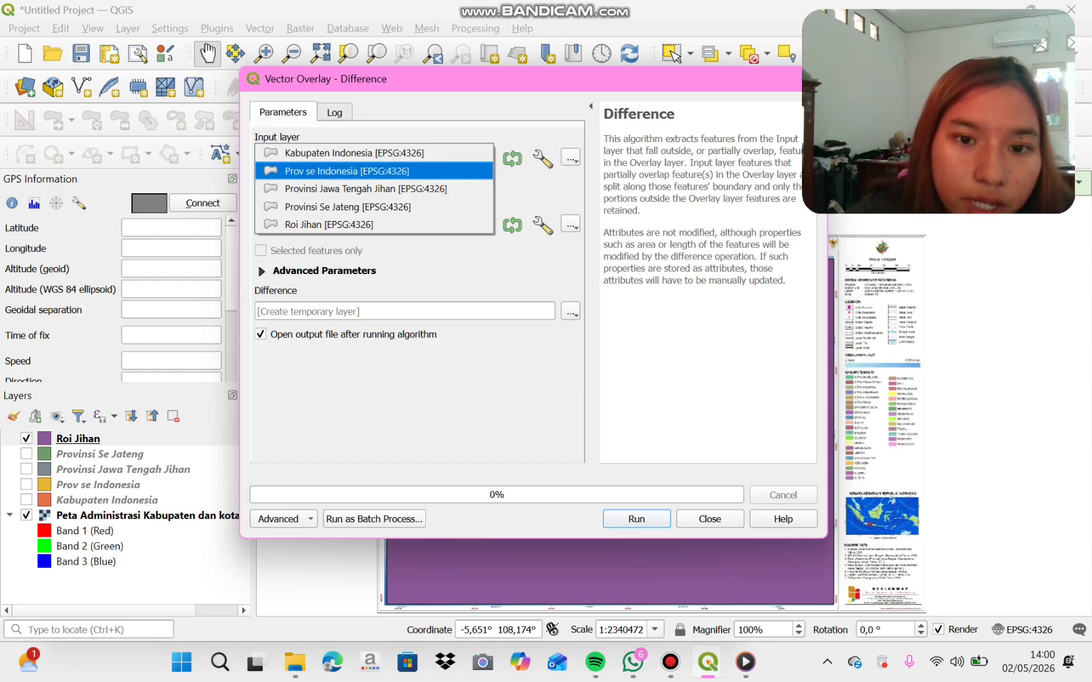
{"action": "key", "text": "Escape"}
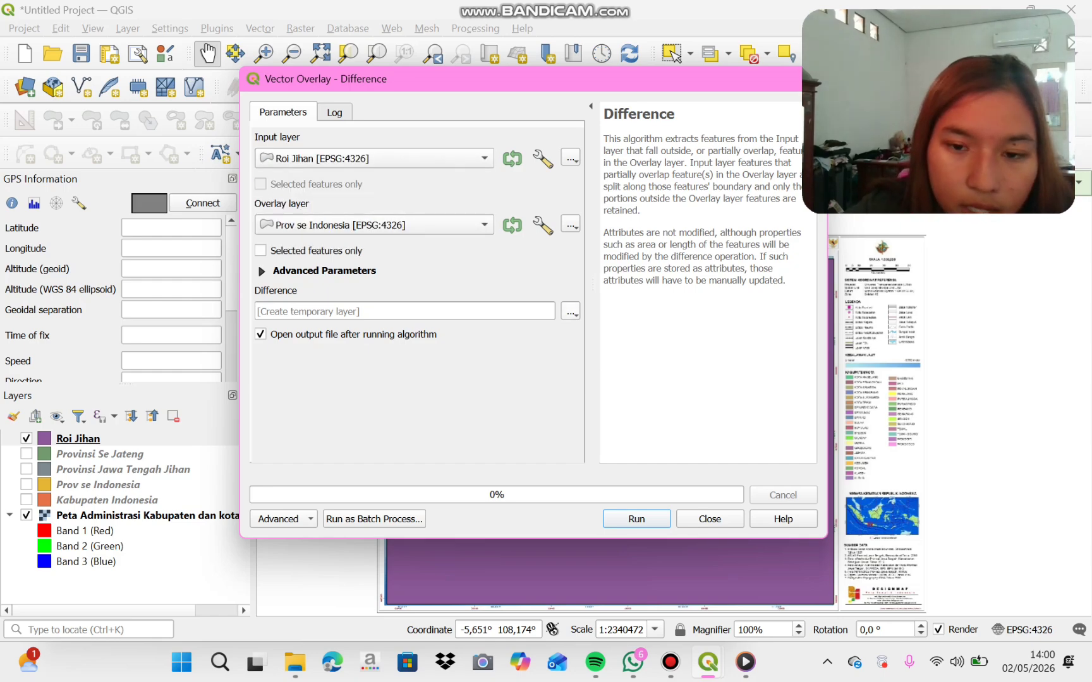
- Set the Difference output to a GeoJSON in Praktikum SIG named Roi laut followed by the author's first name, and run it
{"action": "left_click", "coordinate": [570, 312]}
{"action": "left_click", "coordinate": [614, 352]}
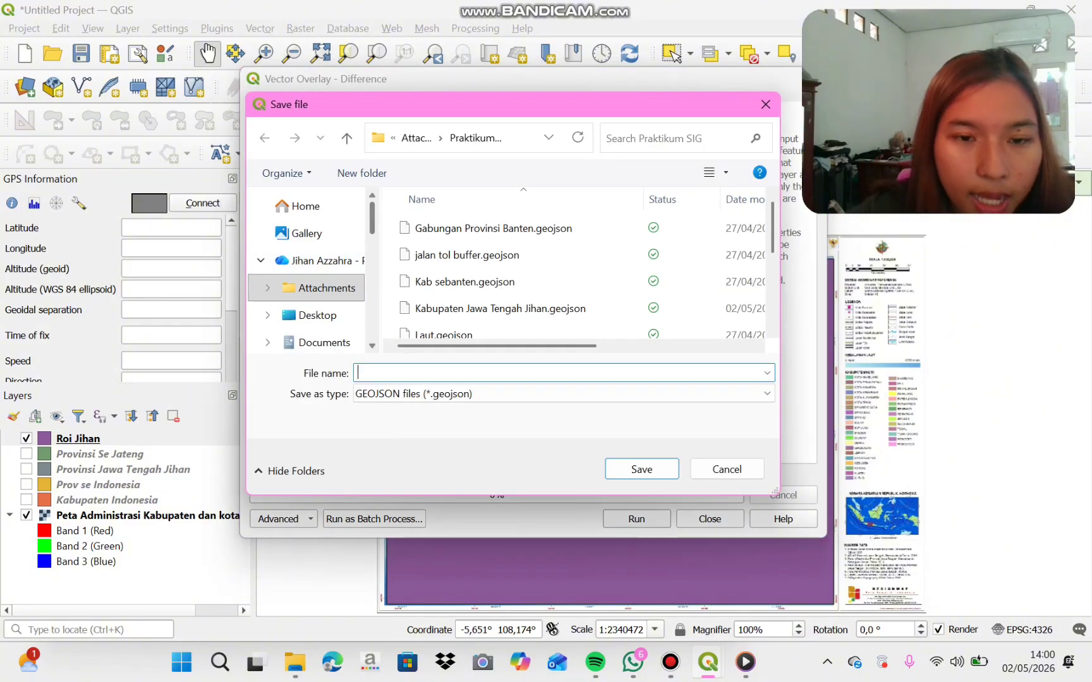
{"action": "scroll", "coordinate": [306, 272], "scroll_direction": "down", "scroll_amount": 3}
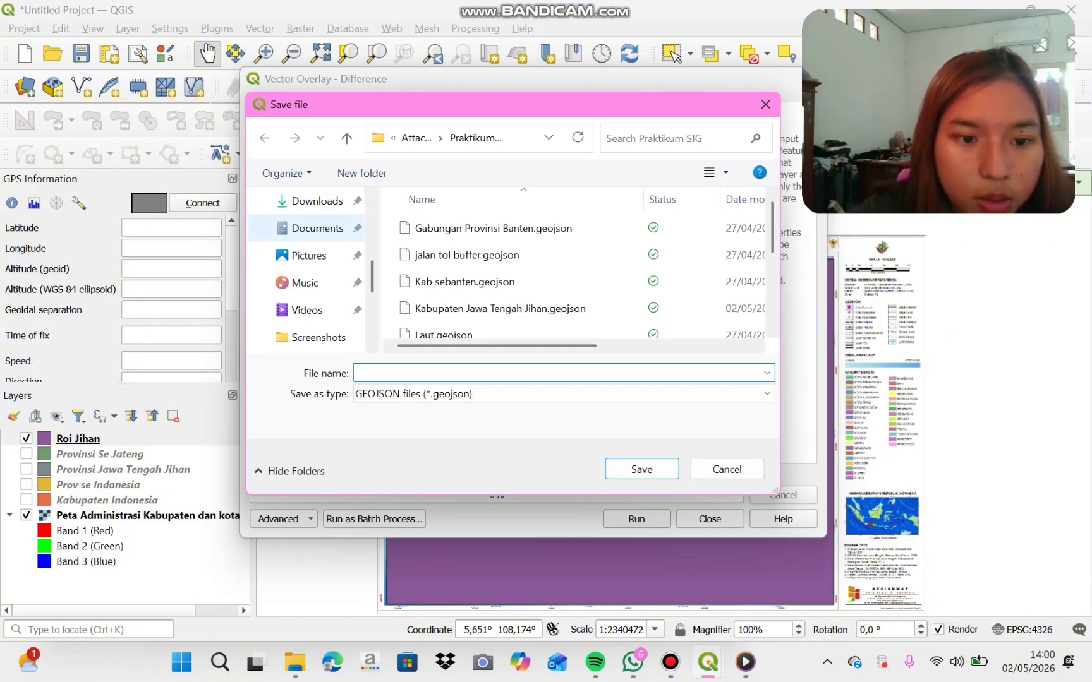
{"action": "scroll", "coordinate": [307, 272], "scroll_direction": "down", "scroll_amount": 3}
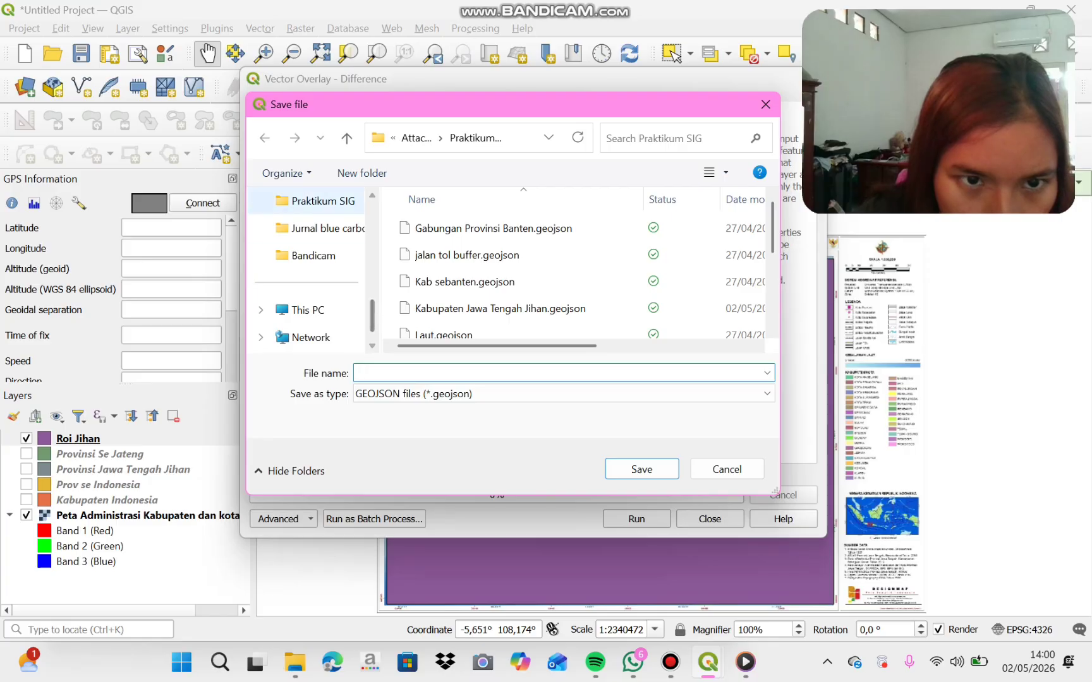
{"action": "left_click", "coordinate": [357, 373]}
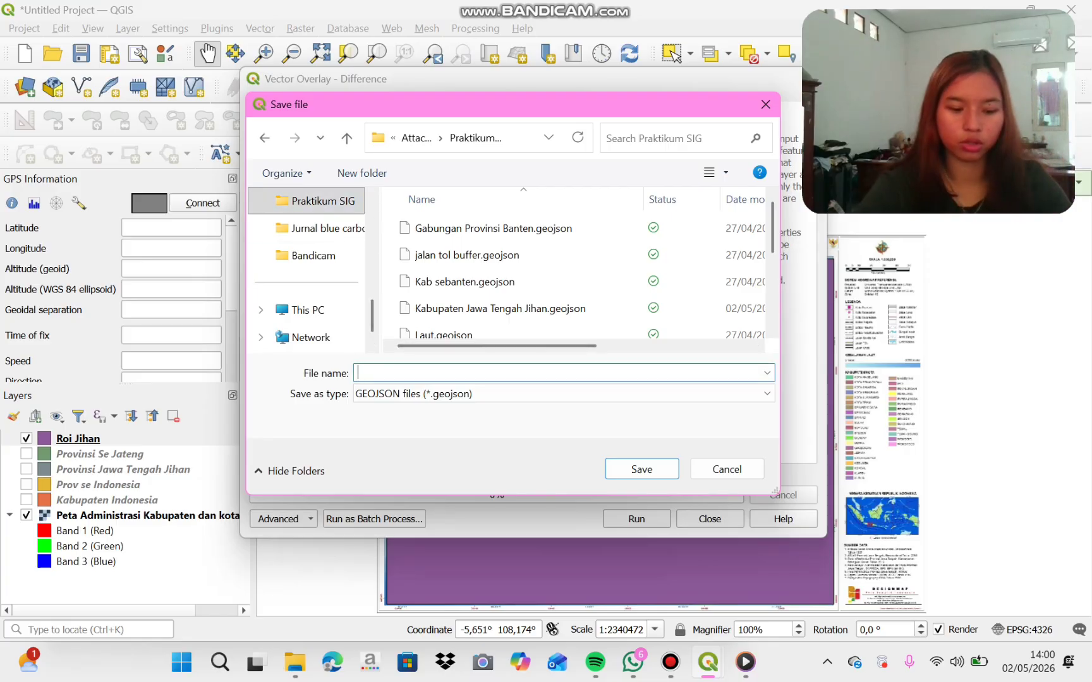
{"action": "type", "text": "Roi"}
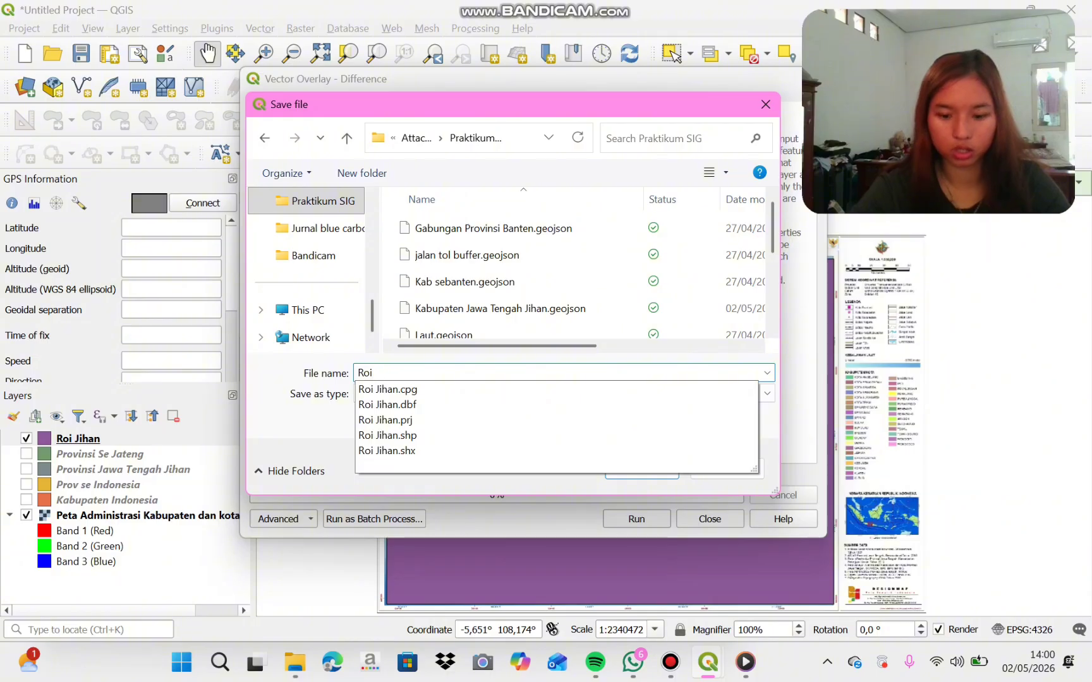
{"action": "type", "text": " laut "}
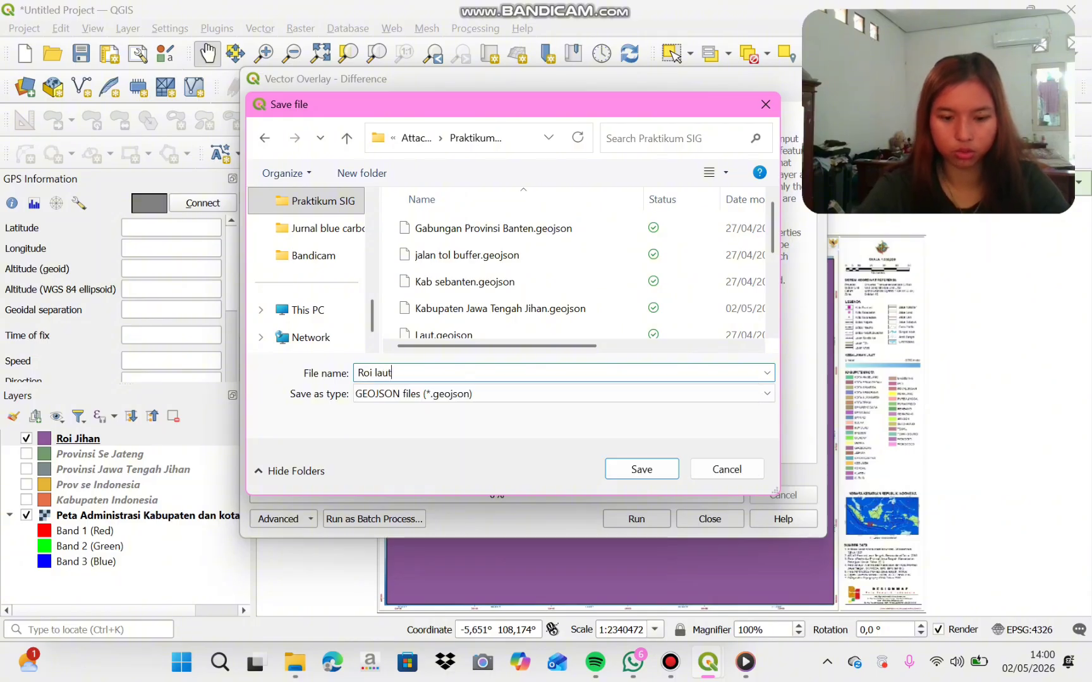
{"action": "type", "text": "jian"}
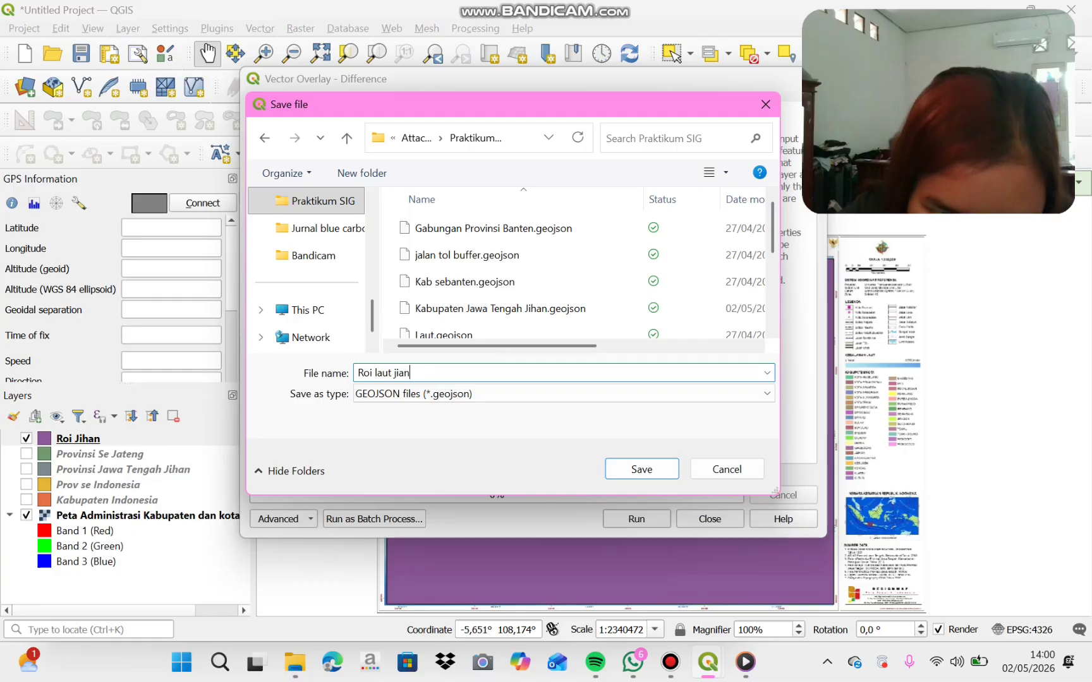
{"action": "key", "text": "Return"}
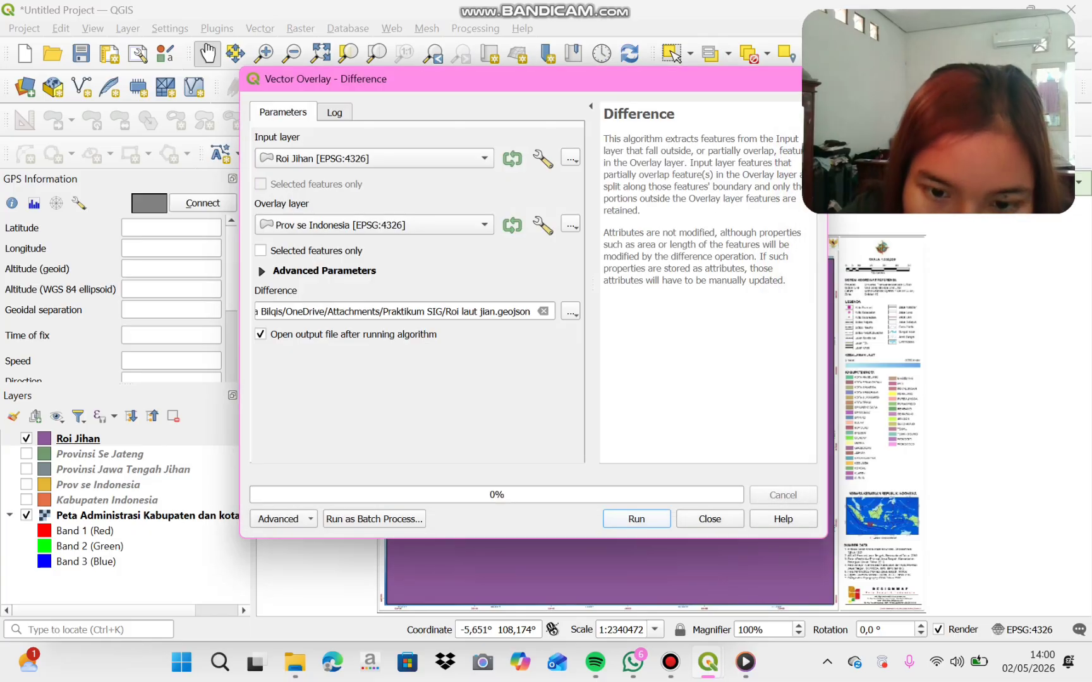
{"action": "key", "text": "Return"}
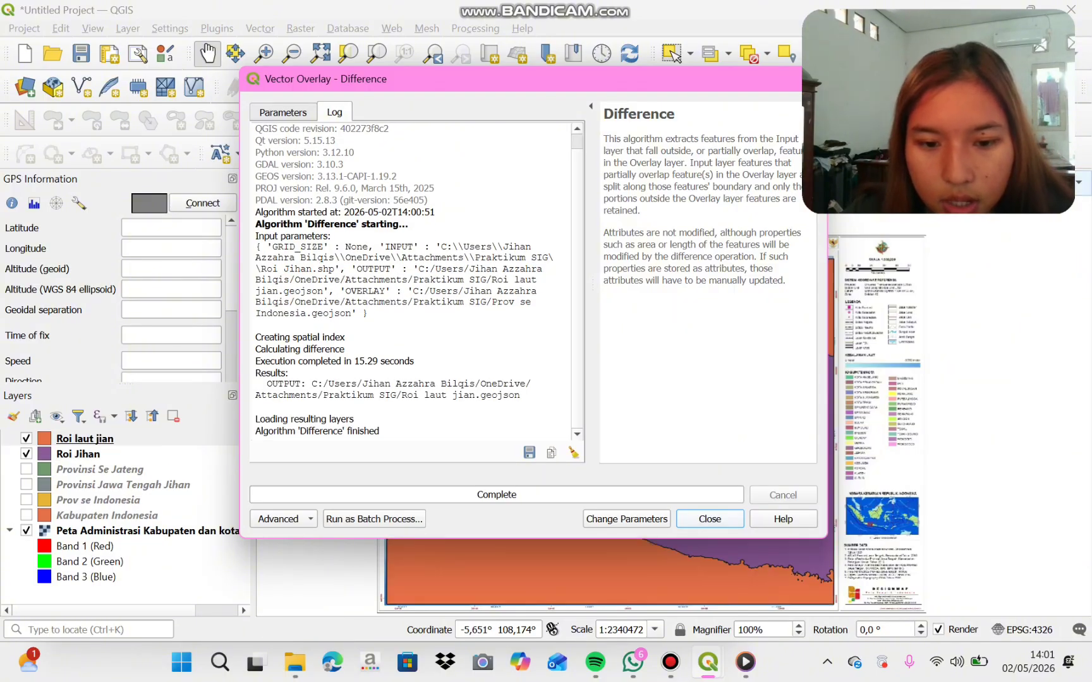
{"action": "left_click", "coordinate": [709, 519]}
- Style the Provinsi Se Jateng layer as Categorized by NAME_2, classify its values and apply the symbology
{"action": "left_click_drag", "start_coordinate": [627, 360], "coordinate": [603, 313]}
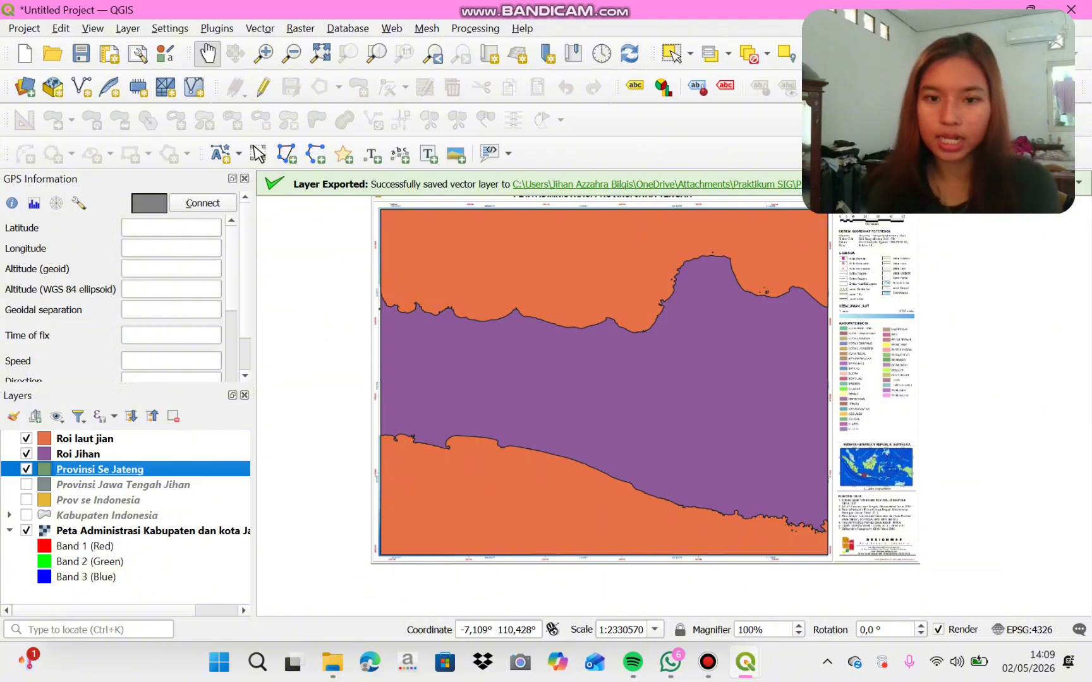
{"action": "mouse_move", "coordinate": [590, 294]}
{"action": "left_mouse_down"}
{"action": "mouse_move", "coordinate": [563, 304]}
{"action": "mouse_move", "coordinate": [568, 317]}
{"action": "mouse_move", "coordinate": [581, 273]}
{"action": "mouse_move", "coordinate": [575, 365]}
{"action": "mouse_move", "coordinate": [577, 306]}
{"action": "left_mouse_up"}
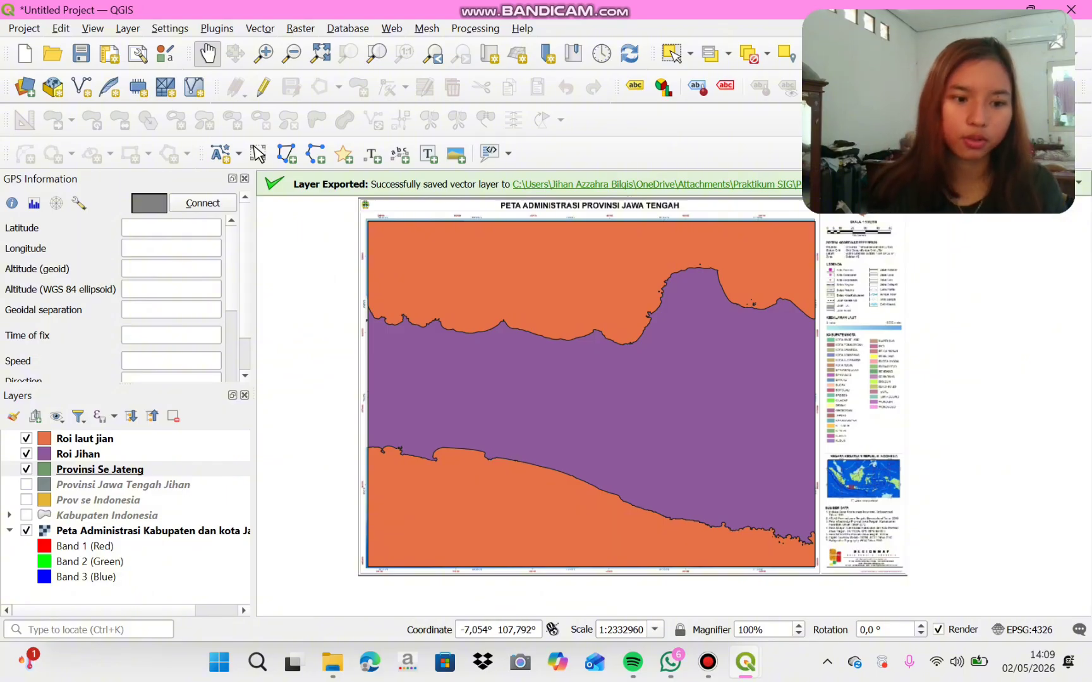
{"action": "left_click", "coordinate": [100, 469]}
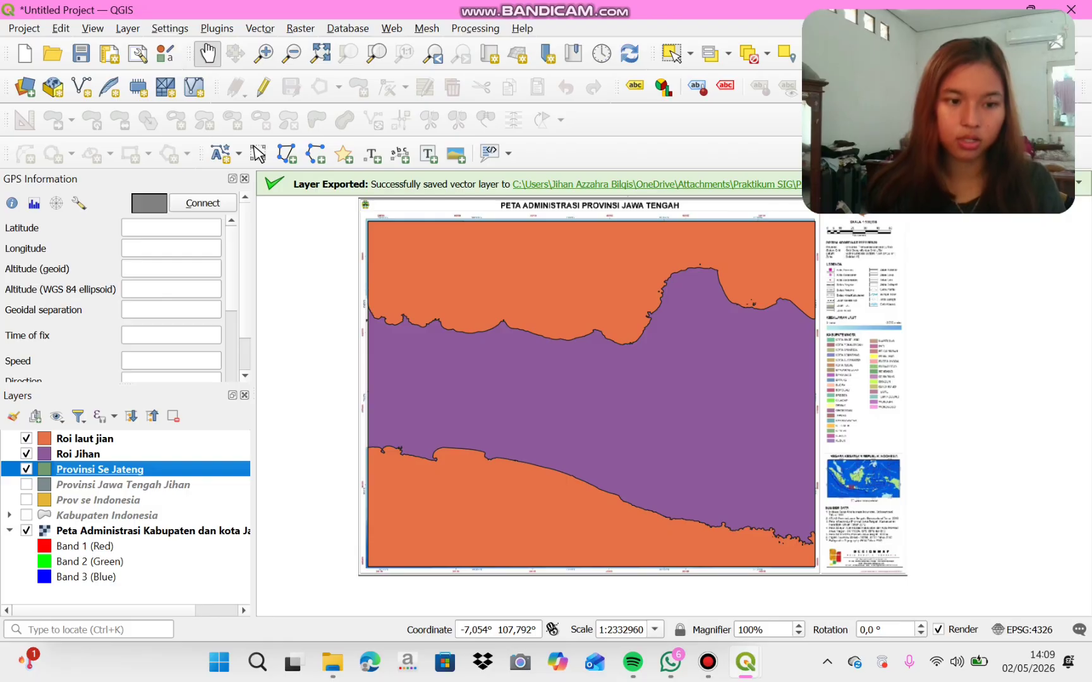
{"action": "right_click", "coordinate": [79, 469]}
{"action": "left_click", "coordinate": [126, 462]}
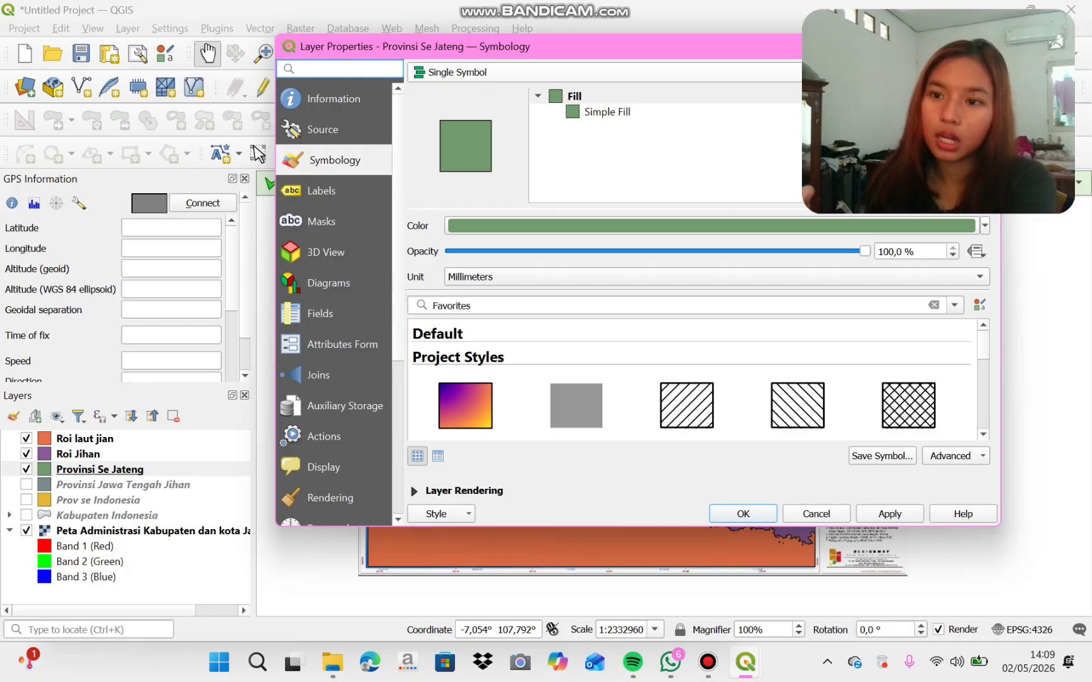
{"action": "left_click", "coordinate": [978, 72]}
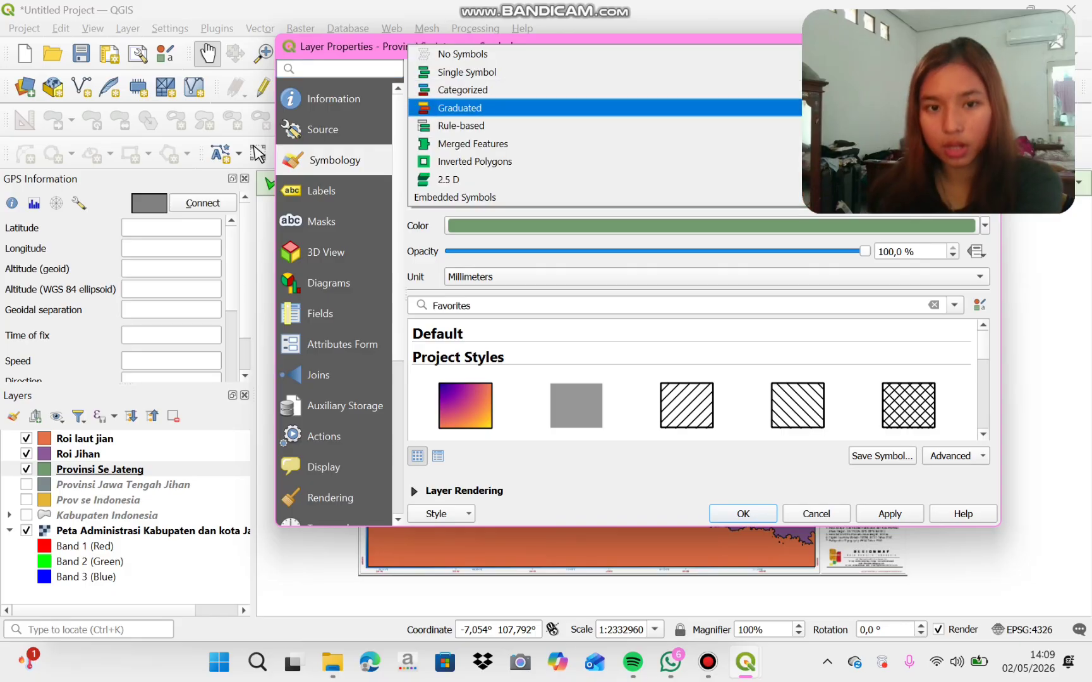
{"action": "key", "text": "Up"}
{"action": "key", "text": "Return"}
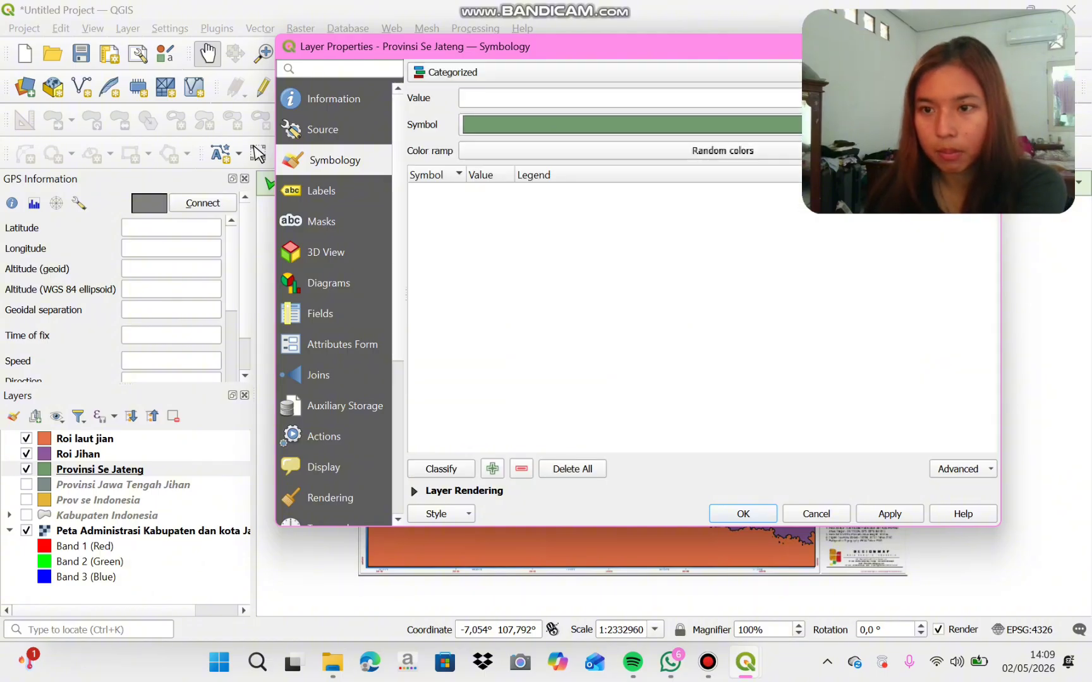
{"action": "left_click", "coordinate": [965, 98]}
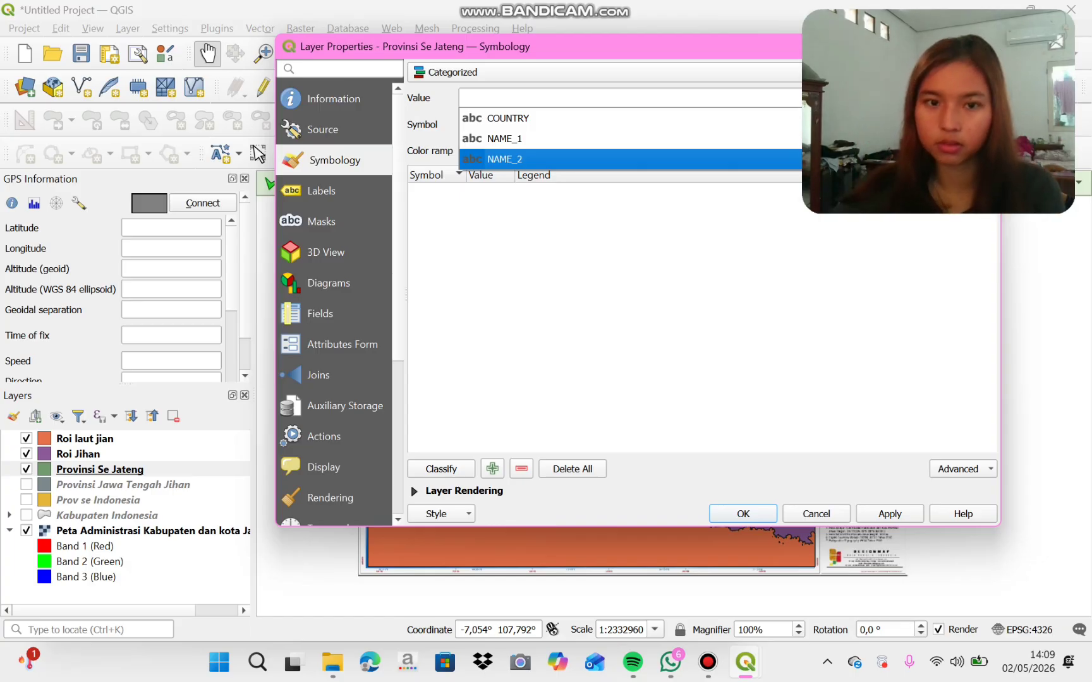
{"action": "key", "text": "Return"}
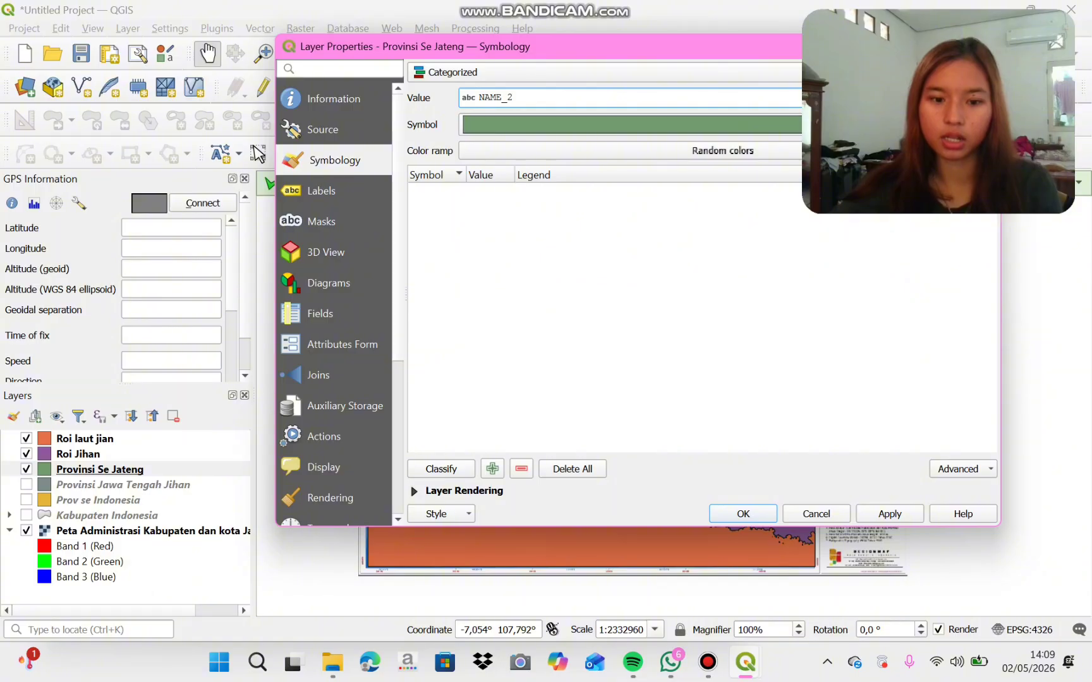
{"action": "left_click", "coordinate": [441, 469]}
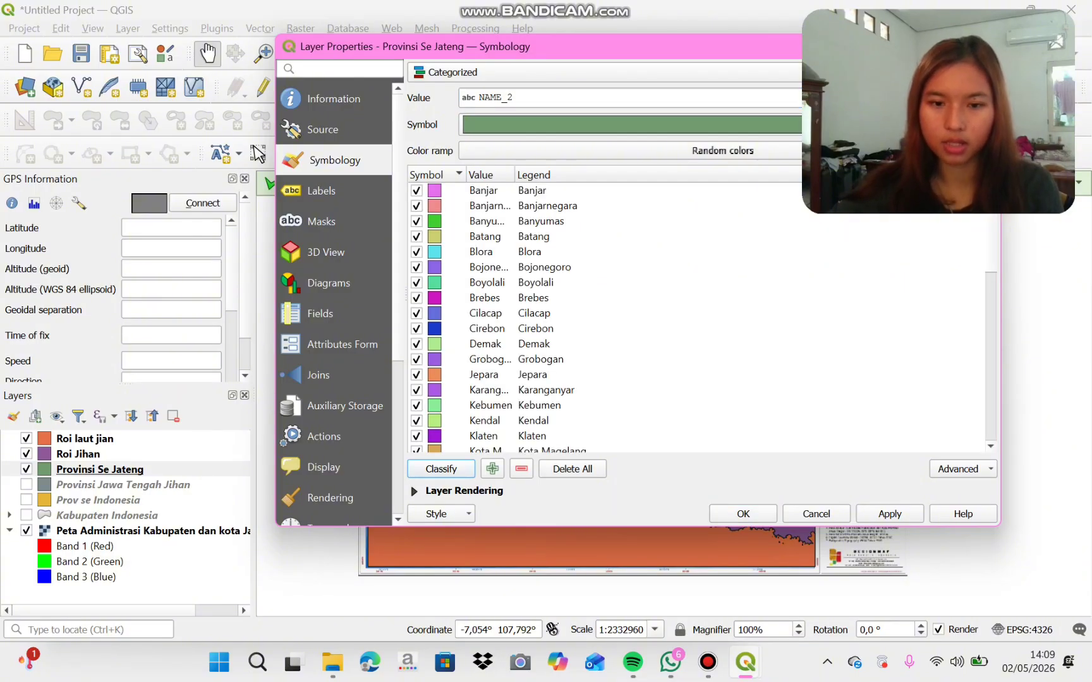
{"action": "left_click", "coordinate": [743, 514]}
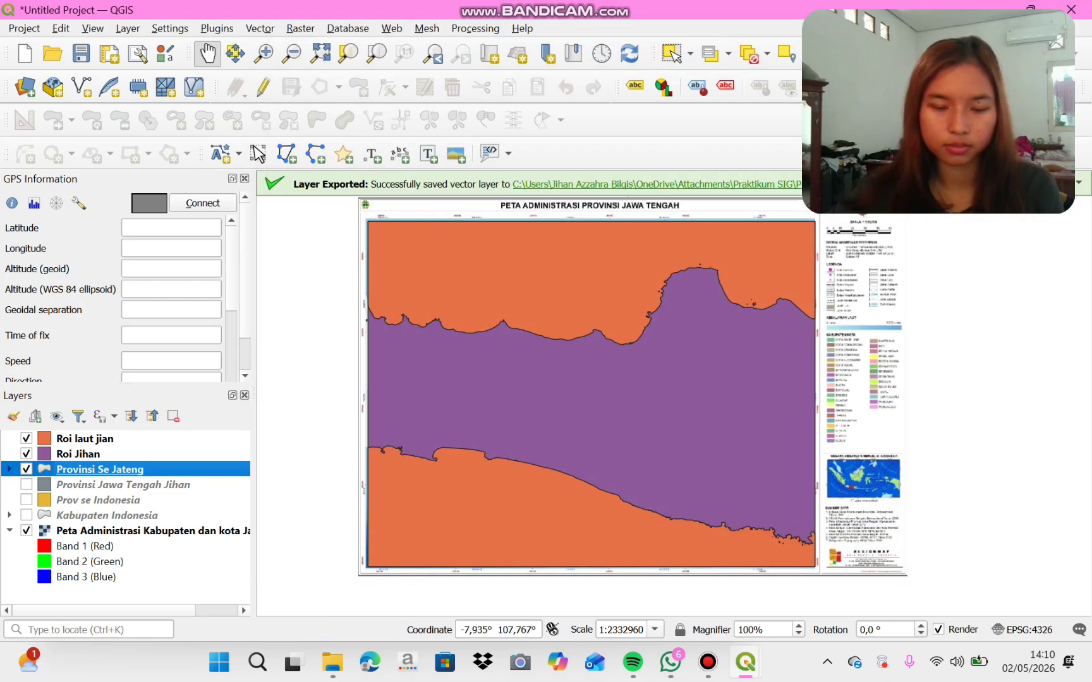
- Show the Kabupaten Indonesia layer and hide the Roi laut difference layer
{"action": "right_click", "coordinate": [121, 469]}
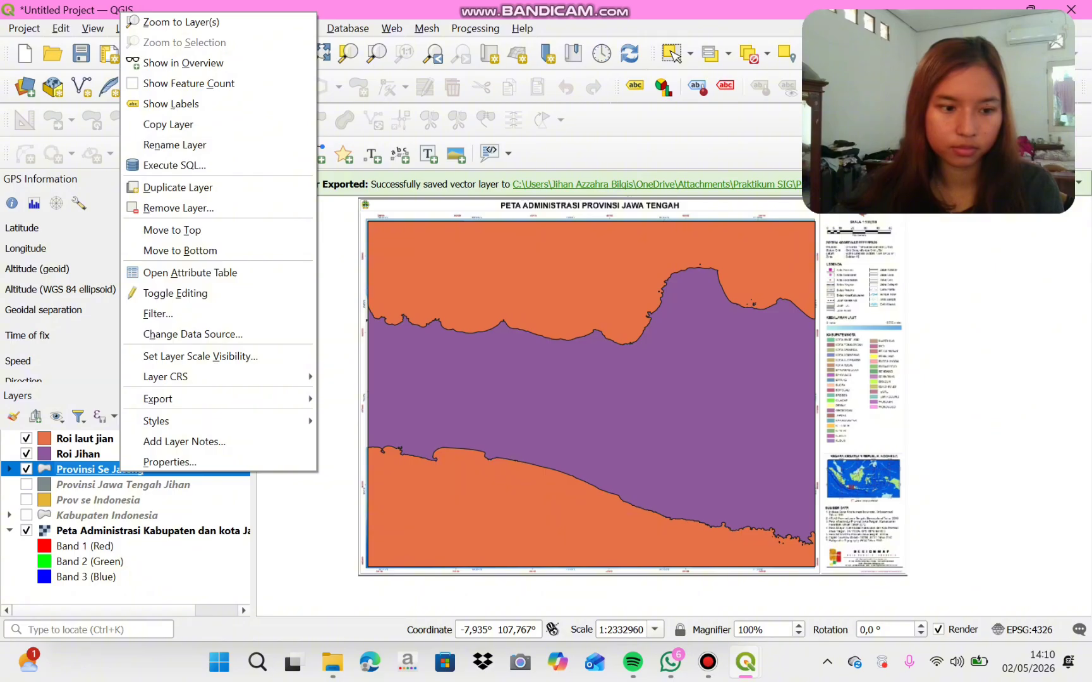
{"action": "left_click", "coordinate": [26, 515]}
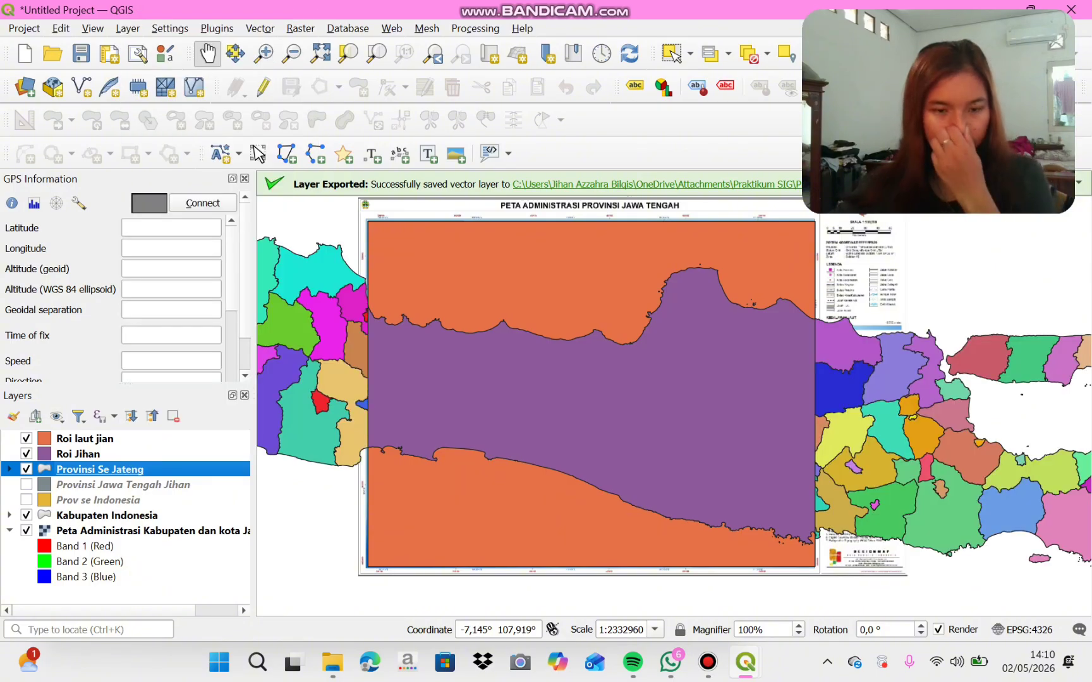
{"action": "left_click", "coordinate": [25, 438]}
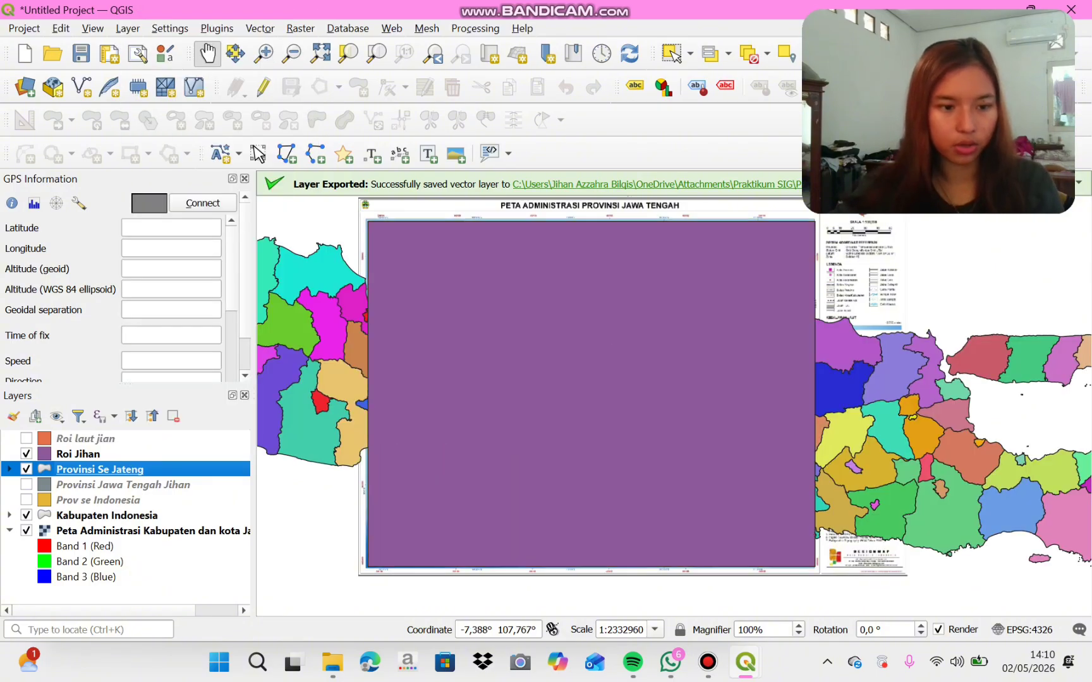
- Hide the Roi and Kabupaten Indonesia layers and show the Roi laut layer around the coloured regencies
{"action": "left_click", "coordinate": [26, 454]}
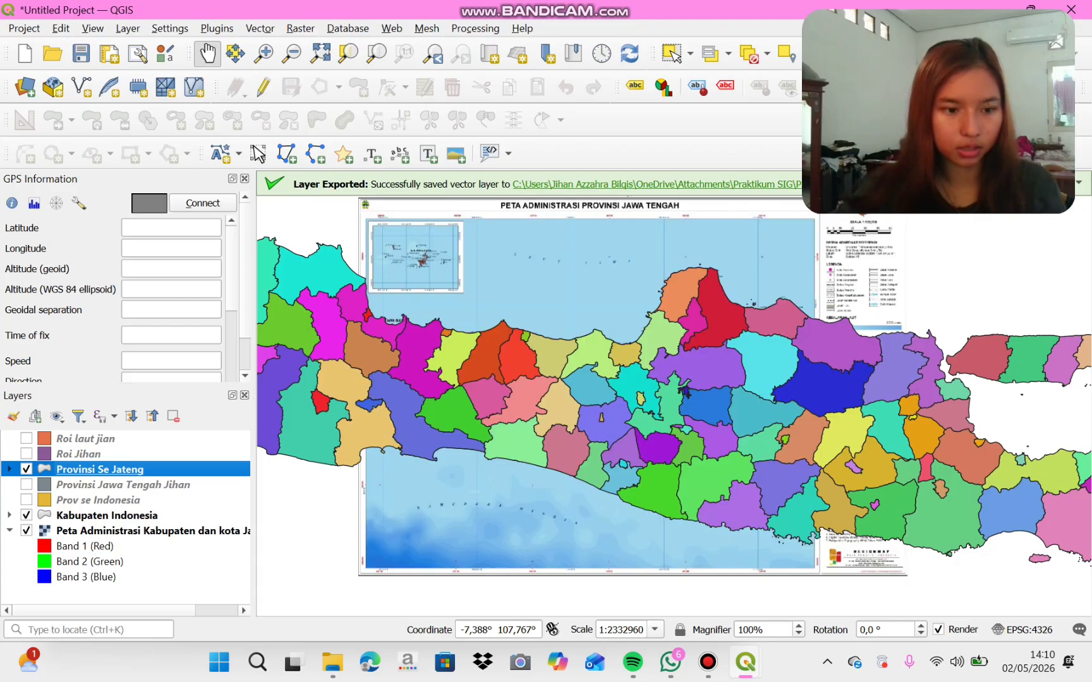
{"action": "left_click", "coordinate": [26, 515]}
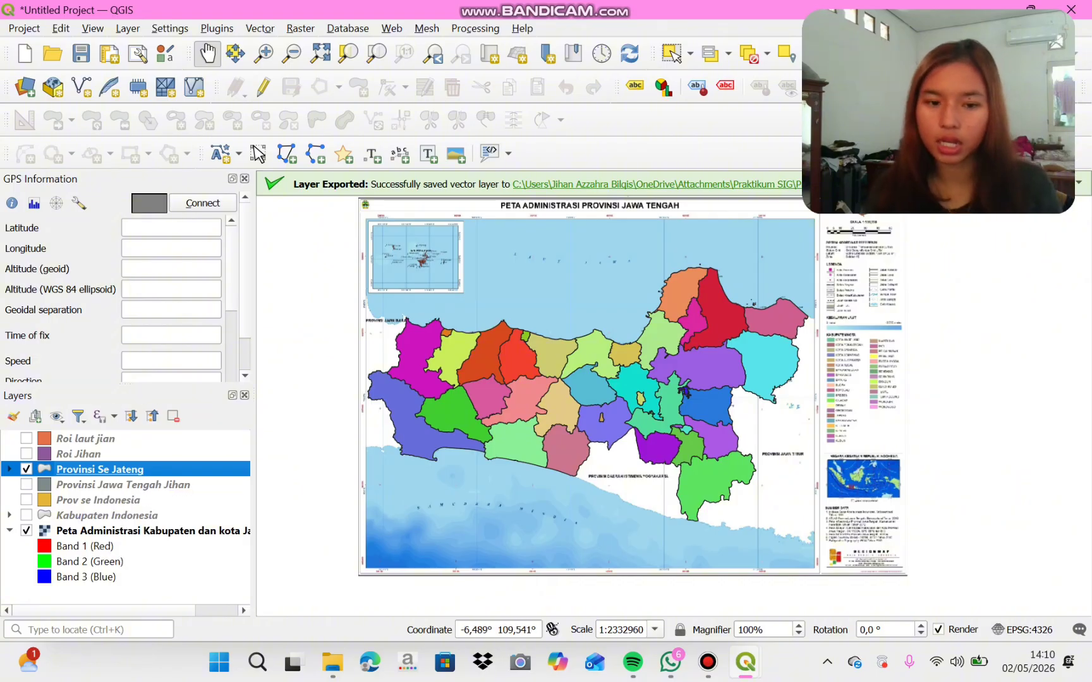
{"action": "mouse_move", "coordinate": [632, 379]}
{"action": "left_mouse_down"}
{"action": "mouse_move", "coordinate": [647, 410]}
{"action": "mouse_move", "coordinate": [615, 391]}
{"action": "left_mouse_up"}
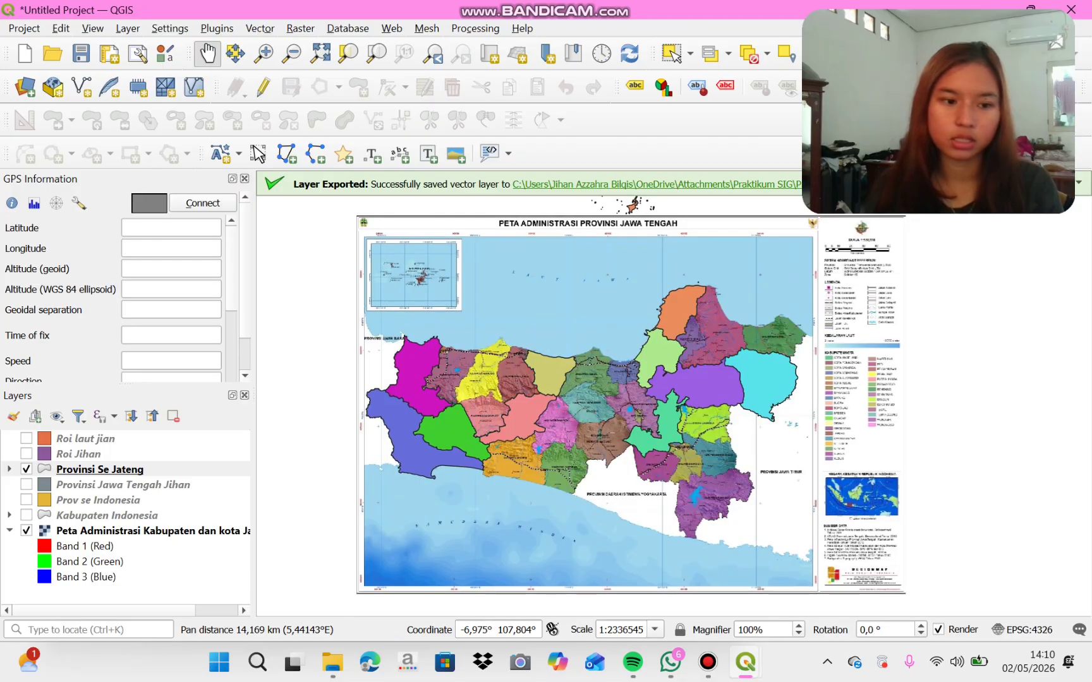
{"action": "left_click", "coordinate": [26, 438]}
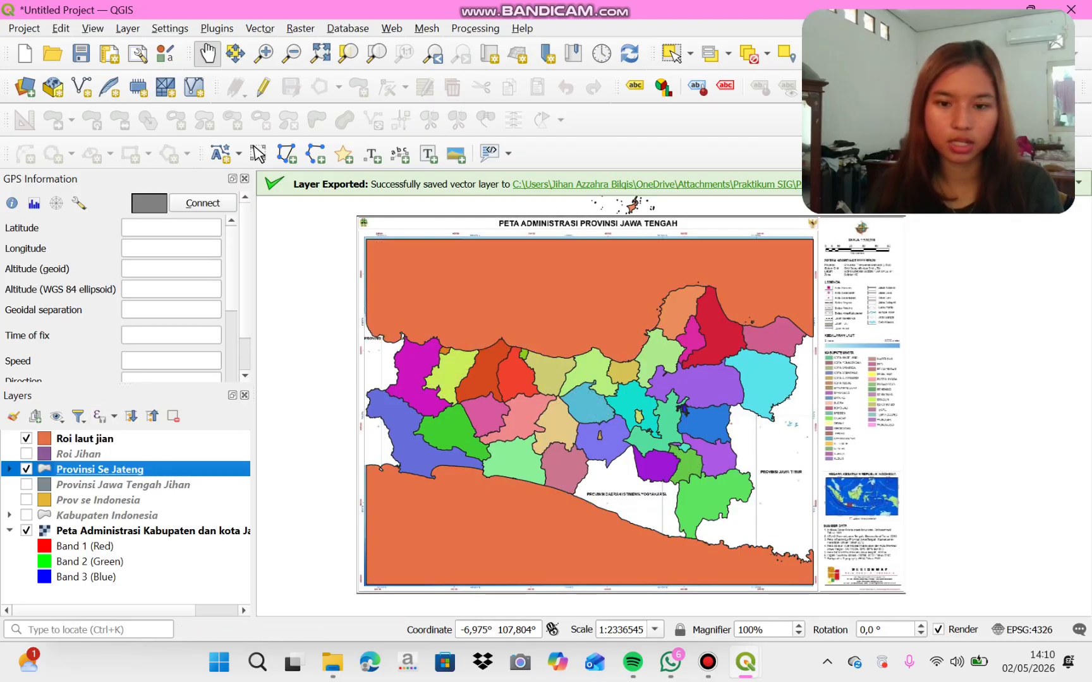
{"action": "left_click_drag", "start_coordinate": [632, 404], "coordinate": [674, 411]}
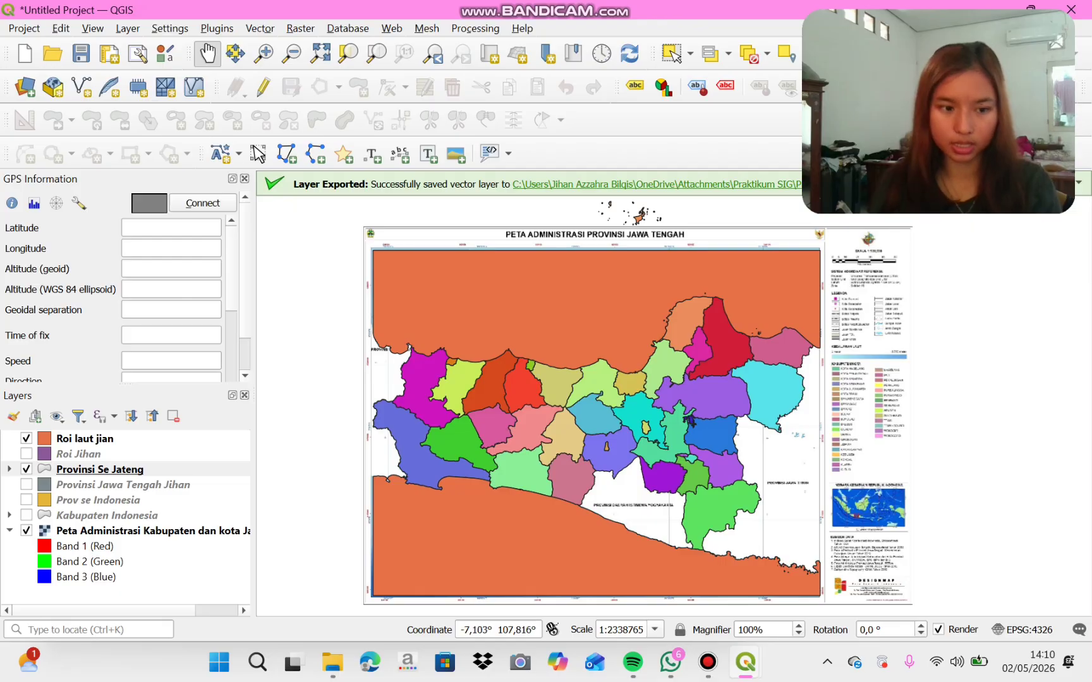
{"action": "left_click_drag", "start_coordinate": [573, 330], "coordinate": [573, 292]}
{"action": "scroll", "coordinate": [572, 291], "scroll_direction": "up", "scroll_amount": 1}
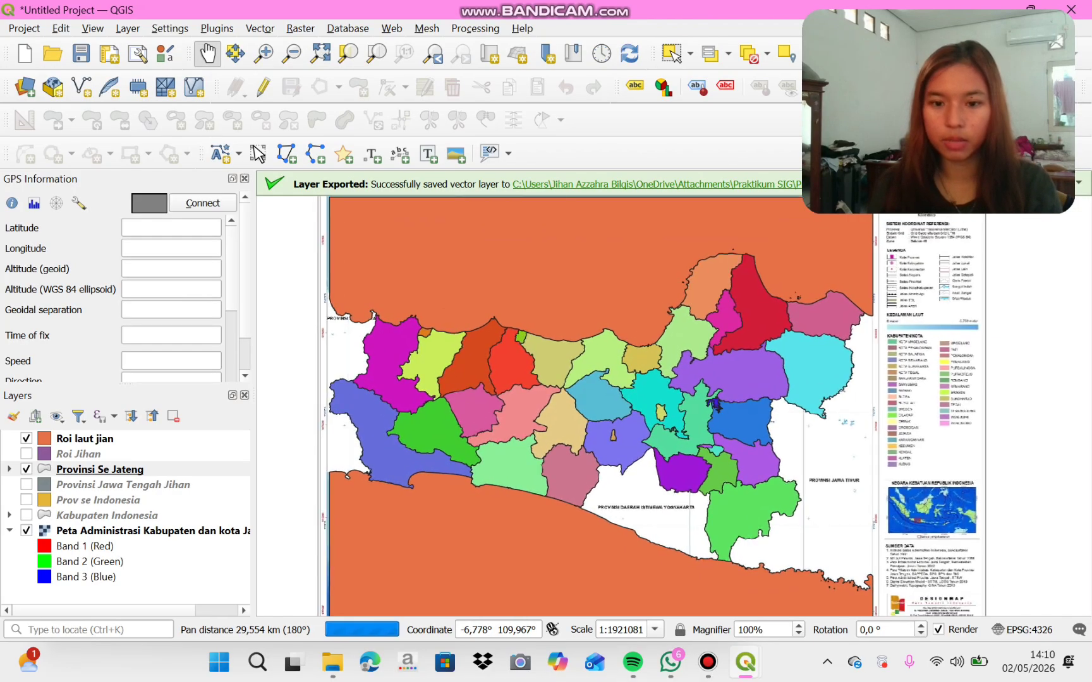
{"action": "scroll", "coordinate": [573, 292], "scroll_direction": "down", "scroll_amount": 1}
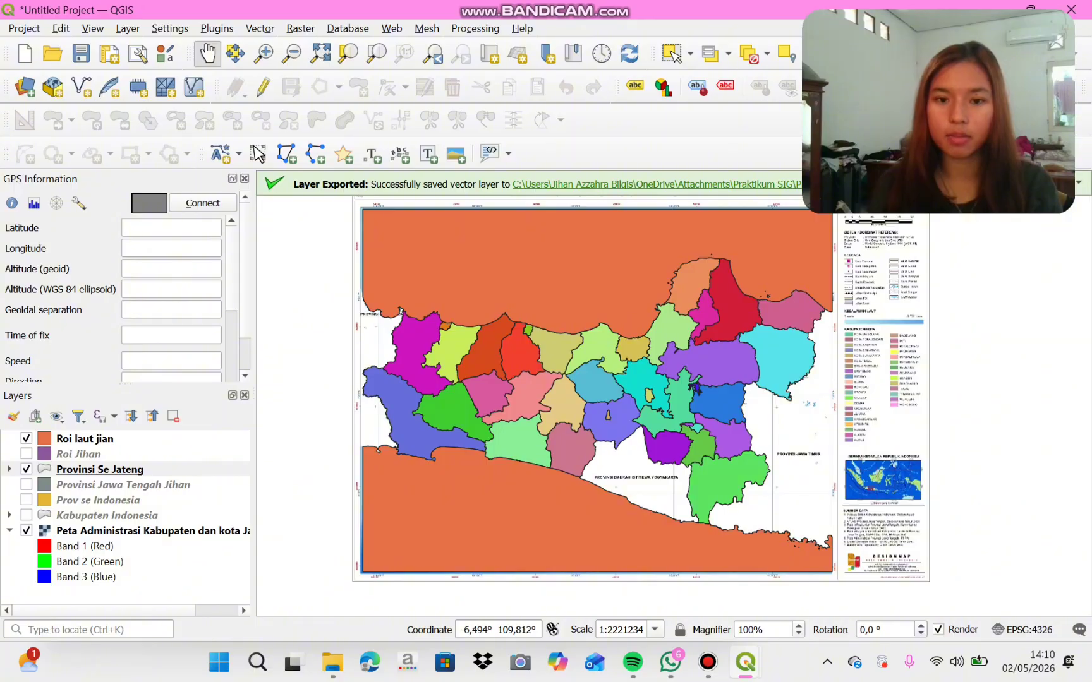
{"action": "left_click_drag", "start_coordinate": [573, 292], "coordinate": [573, 309]}
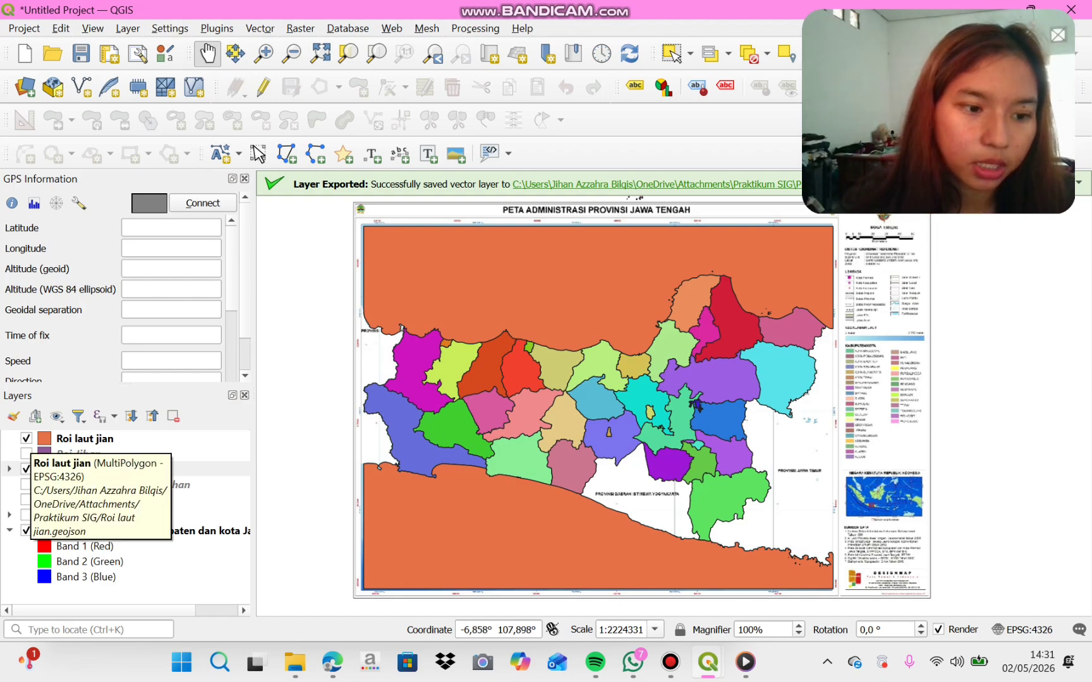
- Hide the Roi laut and Provinsi Se Jateng layers so only the Peta Administrasi raster is shown
{"action": "left_click", "coordinate": [26, 438]}
{"action": "left_click", "coordinate": [26, 469]}
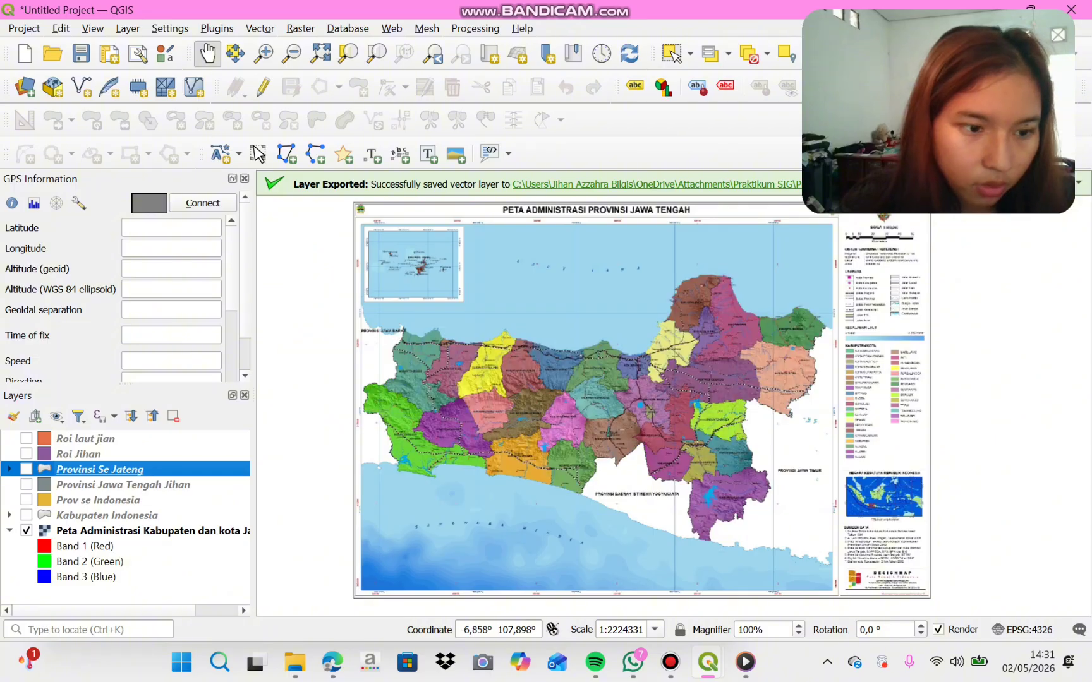
{"action": "scroll", "coordinate": [520, 443], "scroll_direction": "up", "scroll_amount": 2}
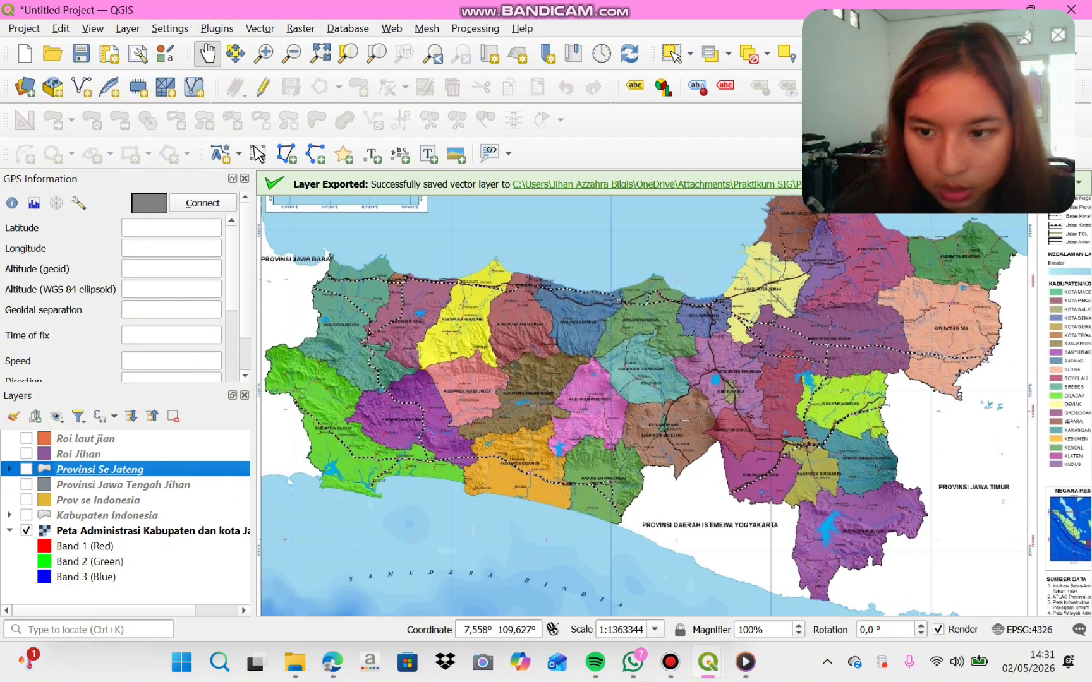
{"action": "scroll", "coordinate": [516, 442], "scroll_direction": "up", "scroll_amount": 1}
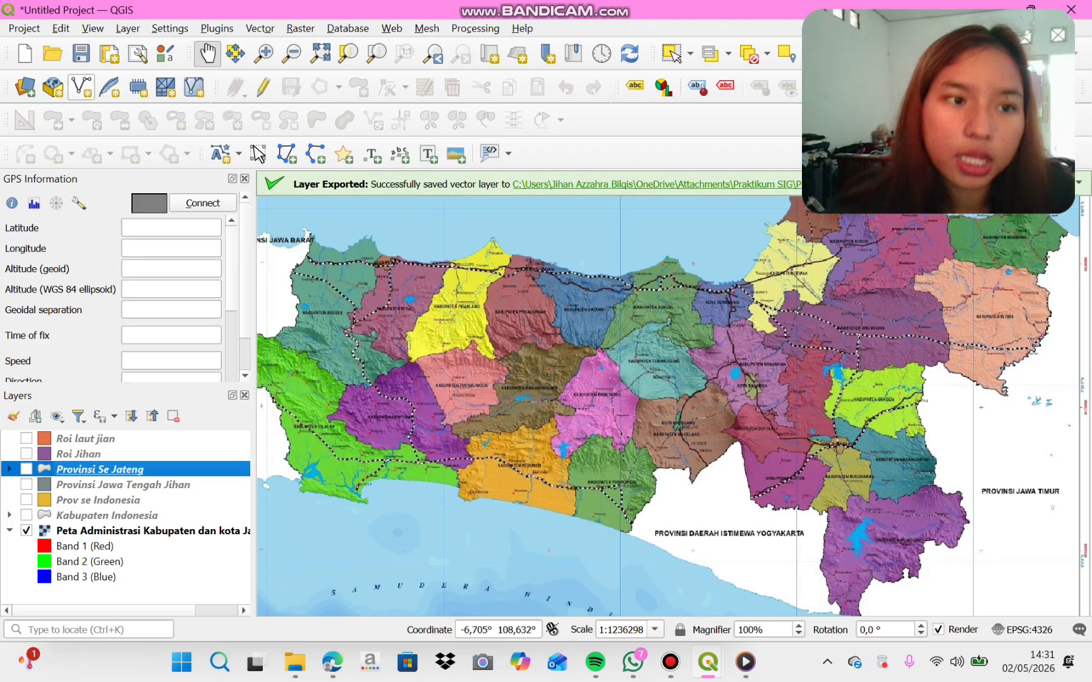
- Start a new shapefile layer saved in Praktikum SIG as Jalan kereta followed by the author's short name
{"action": "left_click", "coordinate": [81, 87]}
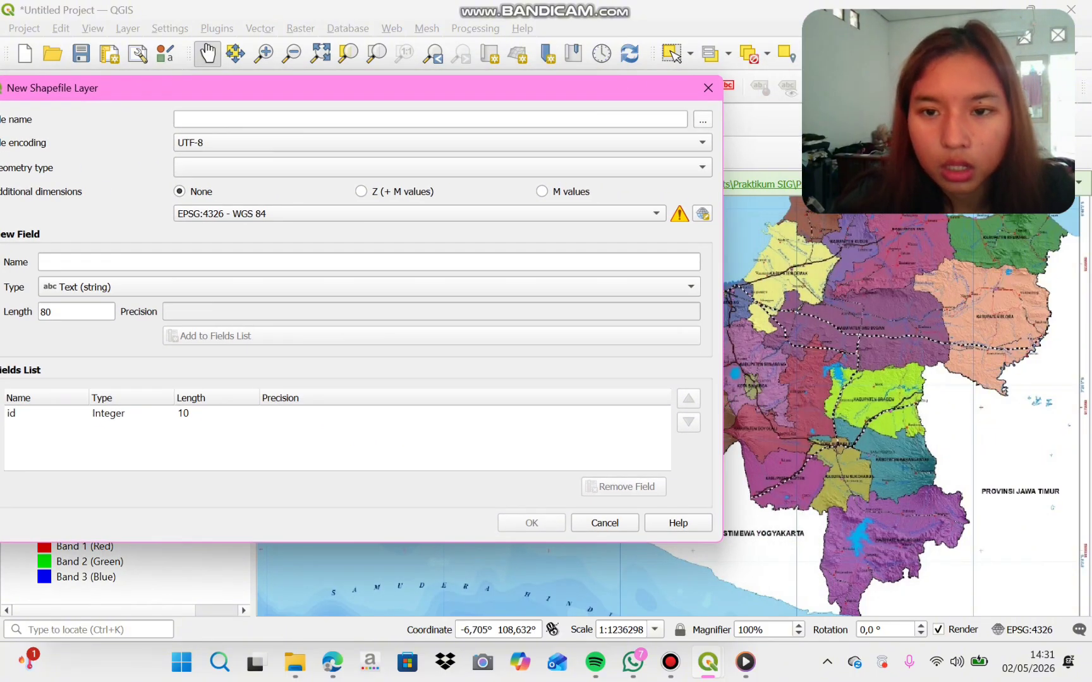
{"action": "left_click", "coordinate": [702, 119]}
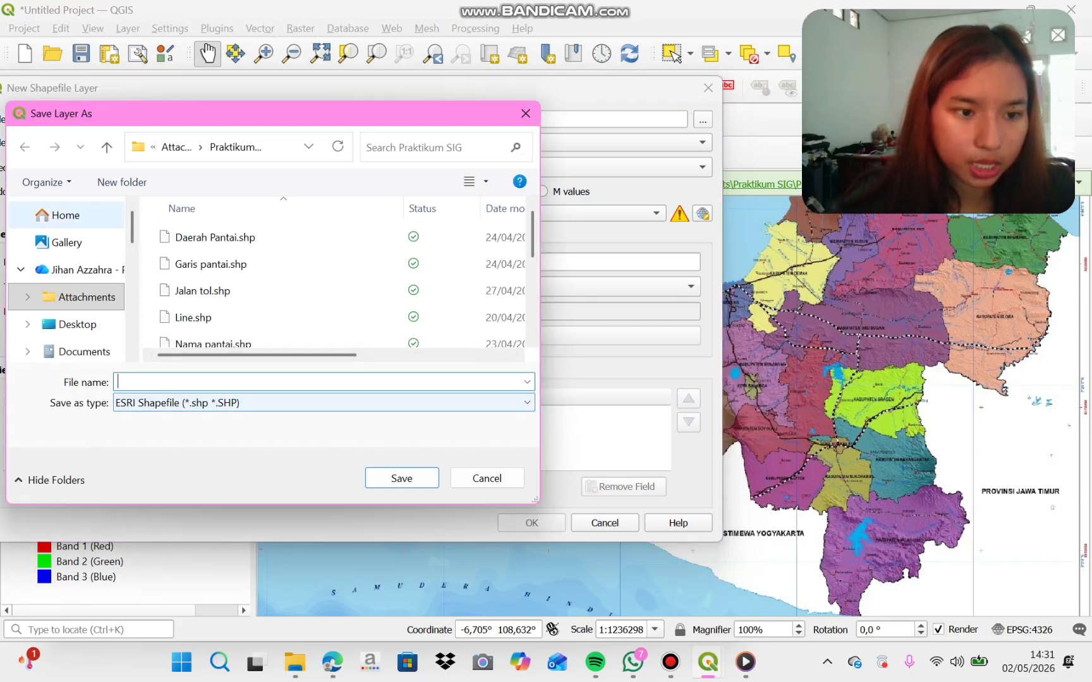
{"action": "scroll", "coordinate": [66, 278], "scroll_direction": "down", "scroll_amount": 3}
{"action": "scroll", "coordinate": [66, 278], "scroll_direction": "down", "scroll_amount": 3}
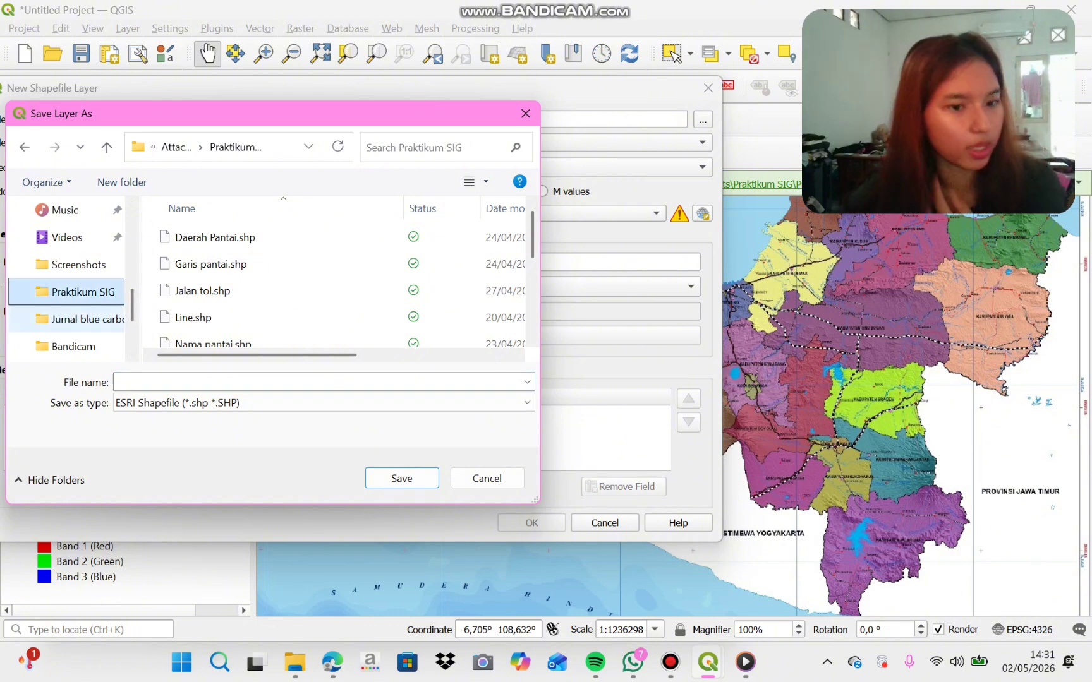
{"action": "left_click", "coordinate": [118, 381]}
{"action": "type", "text": "J"}
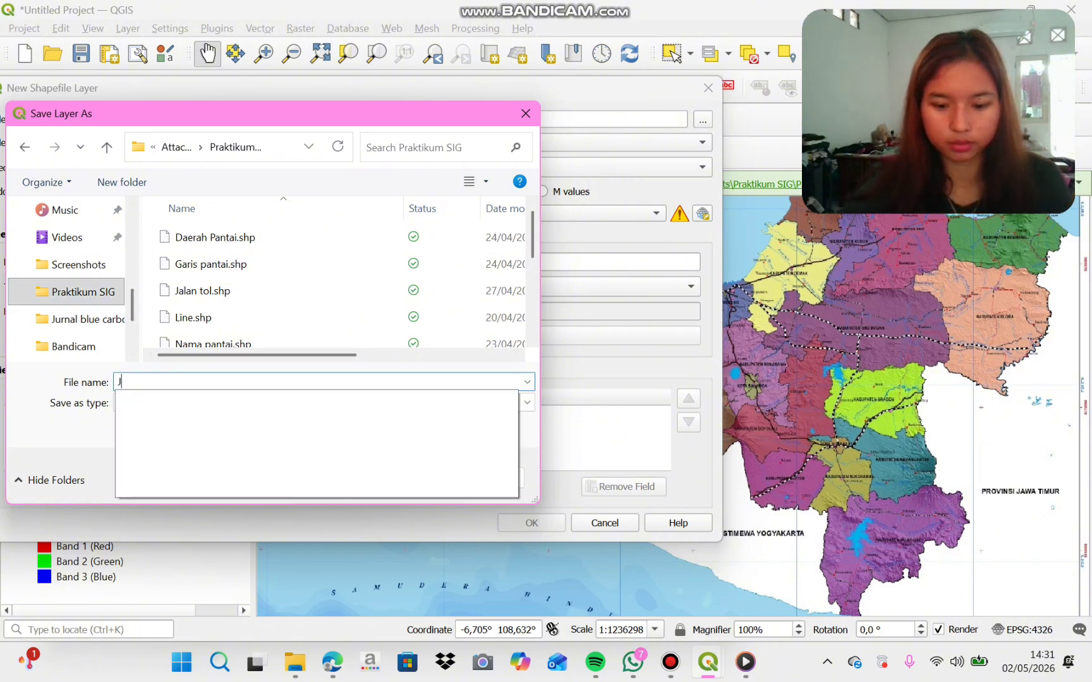
{"action": "type", "text": "alan keret"}
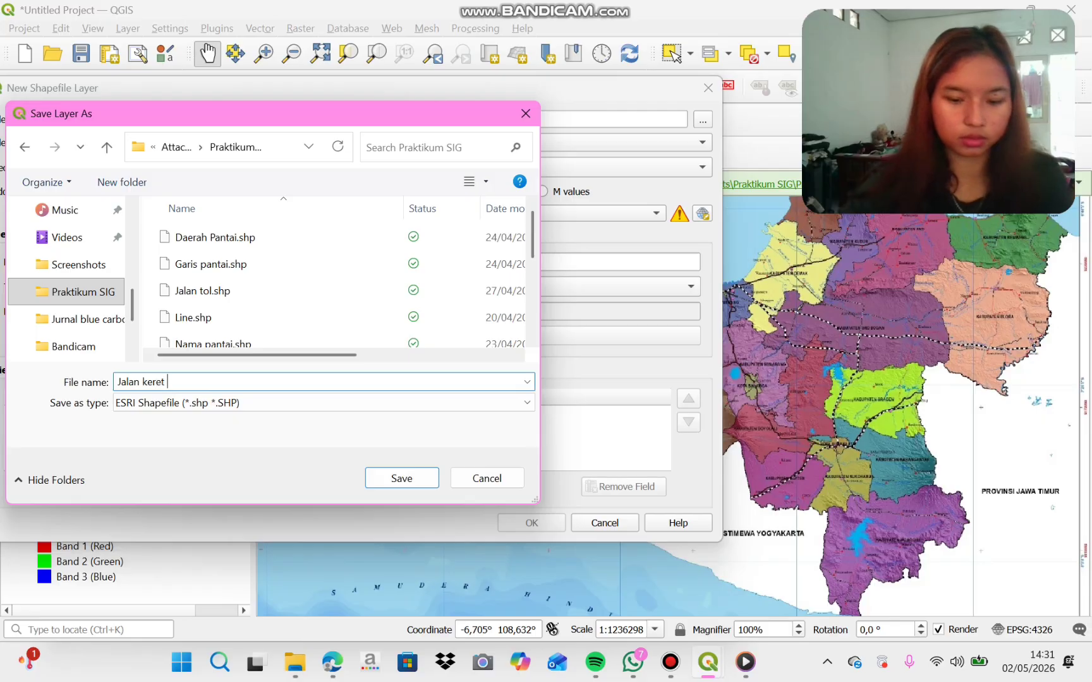
{"action": "type", "text": "a jian"}
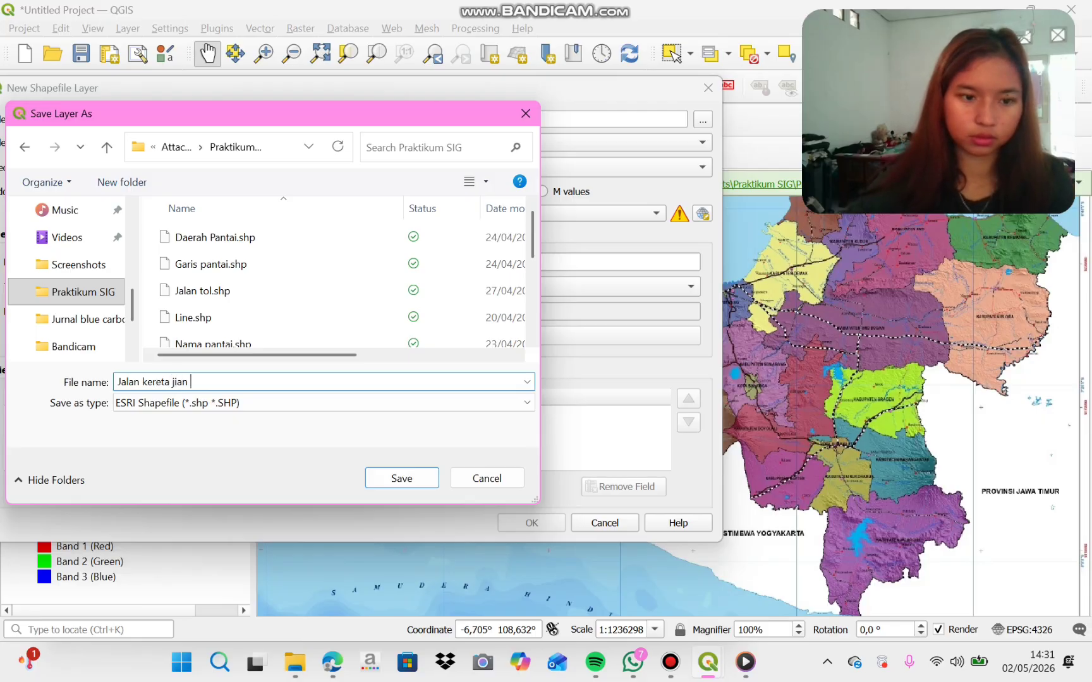
{"action": "key", "text": "Return"}
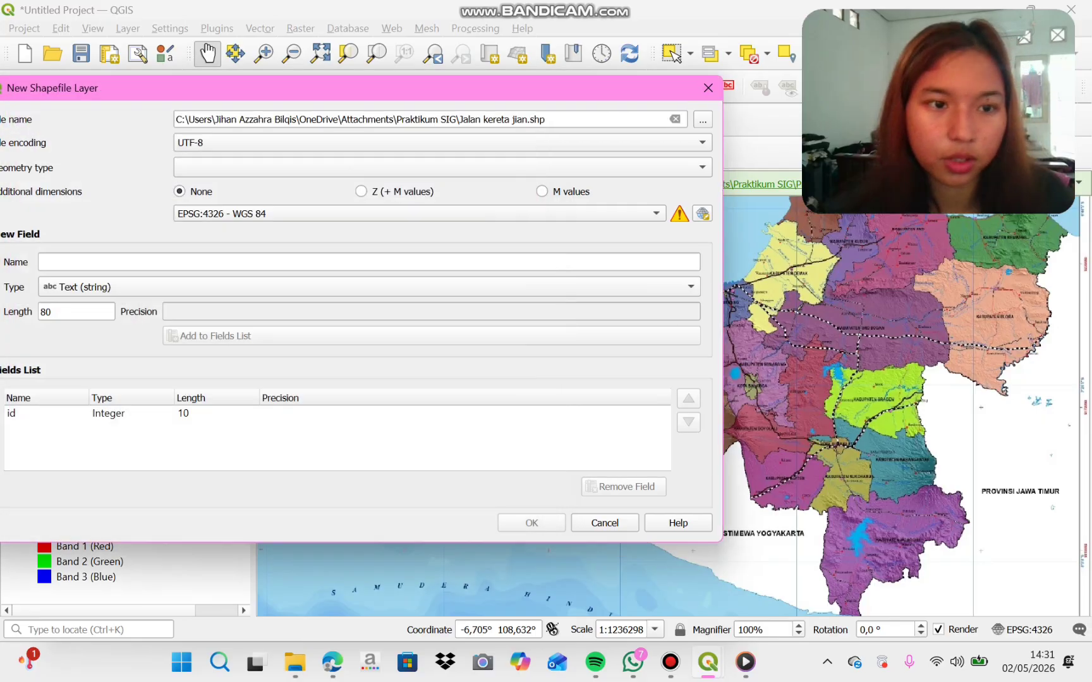
- Set the new shapefile's geometry type to LineString
{"action": "left_click_drag", "start_coordinate": [366, 96], "coordinate": [410, 91]}
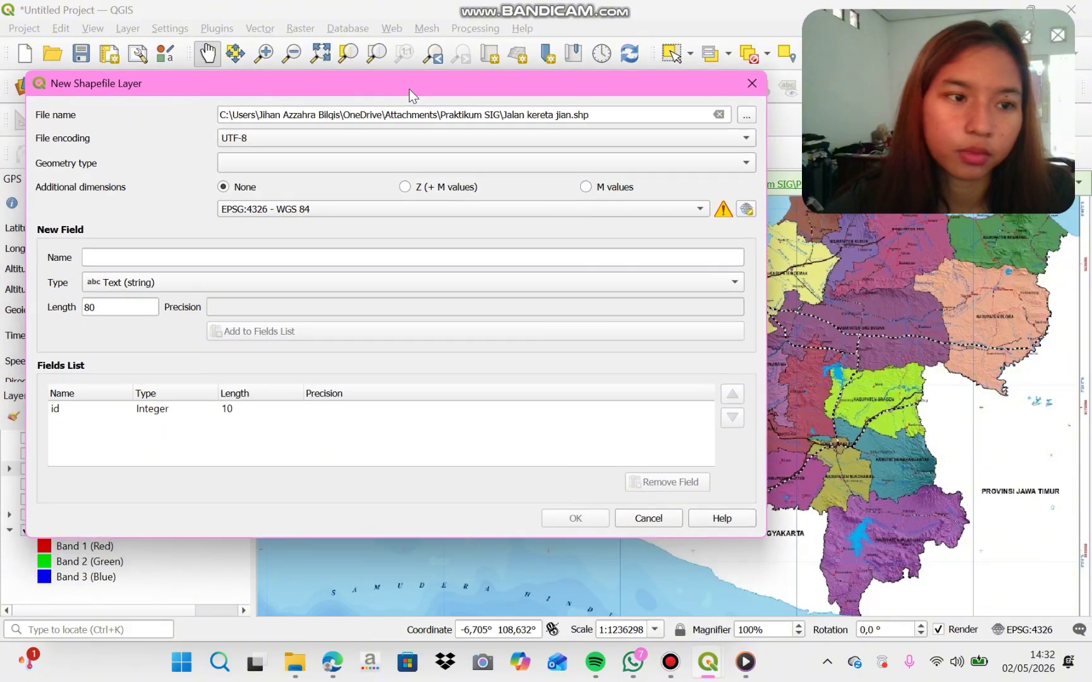
{"action": "left_click", "coordinate": [410, 163]}
{"action": "key", "text": "Down"}
{"action": "key", "text": "Down"}
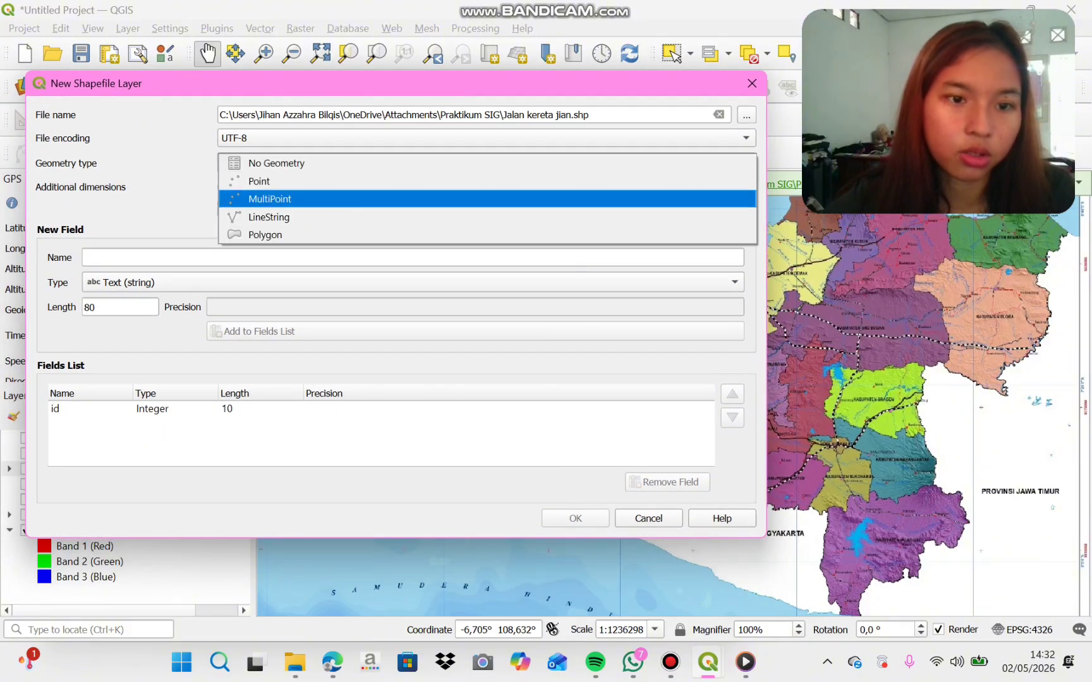
{"action": "key", "text": "Return"}
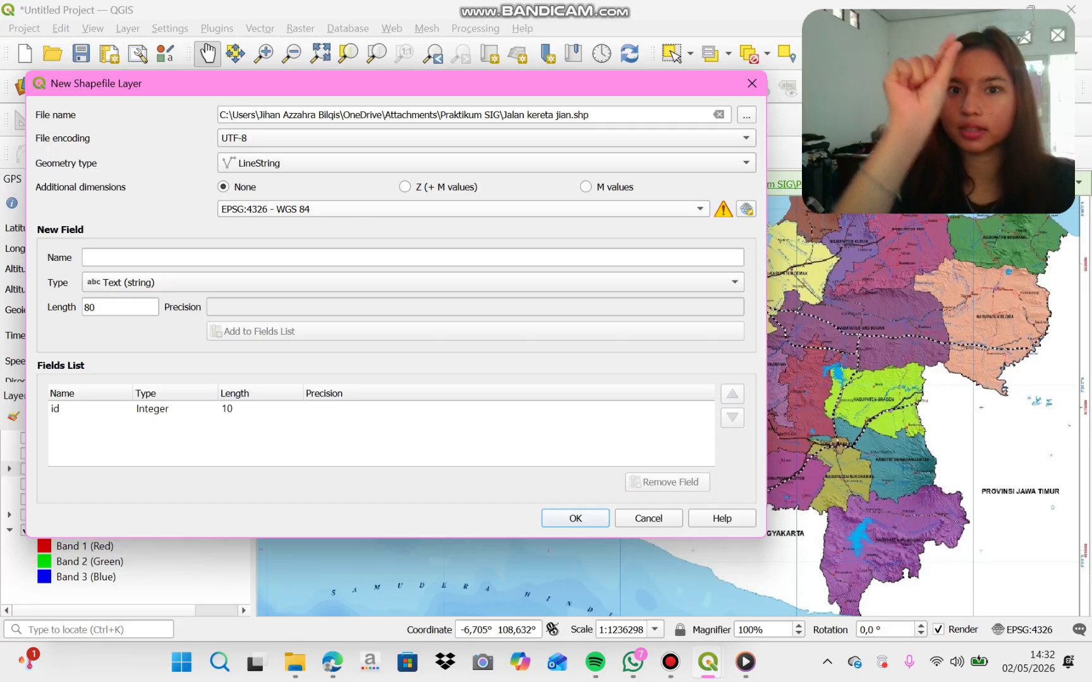
- Set the new shapefile's coordinate system to EPSG:32748 - WGS 84 / UTM zone 48S
{"action": "left_click", "coordinate": [464, 209]}
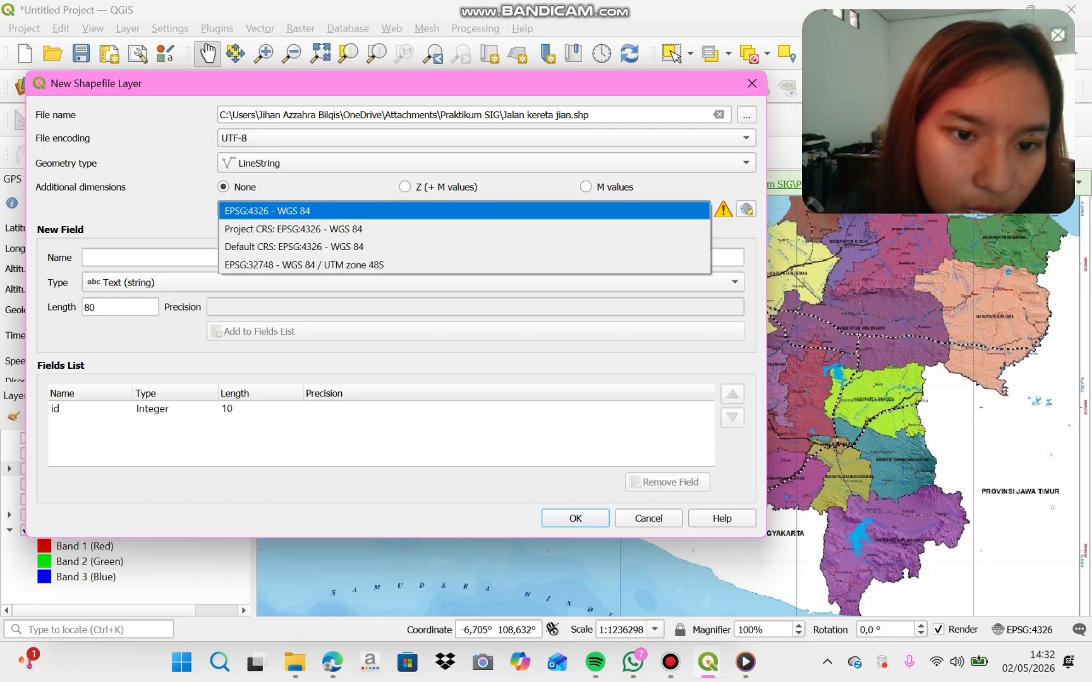
{"action": "key", "text": "Down"}
{"action": "key", "text": "Down"}
{"action": "key", "text": "Down"}
{"action": "key", "text": "Up"}
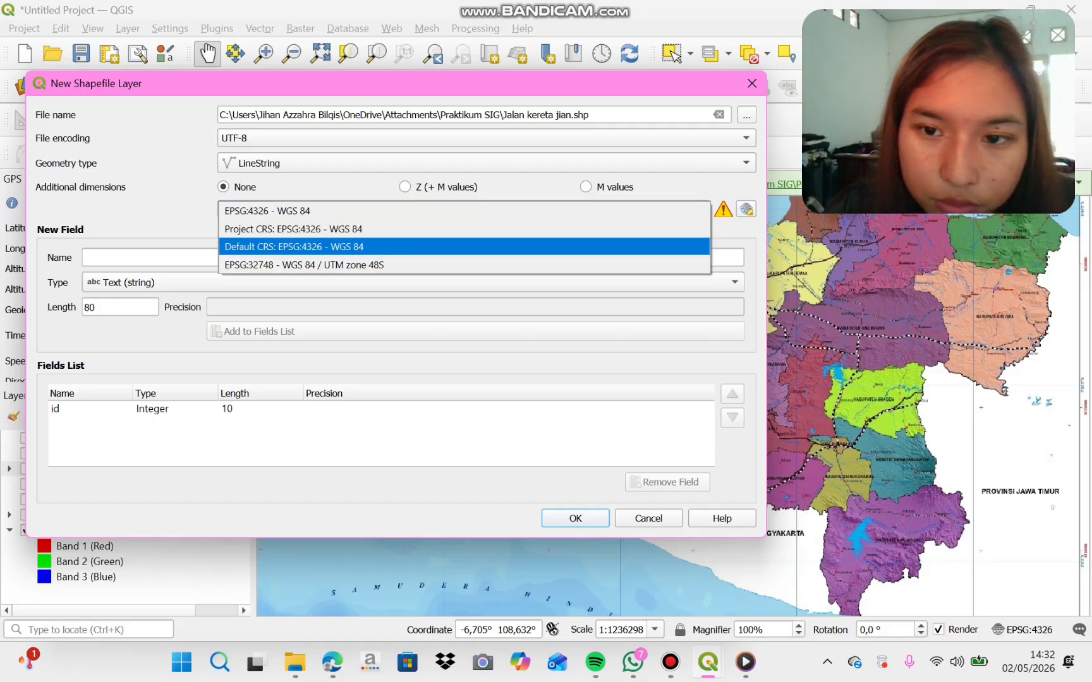
{"action": "key", "text": "Down"}
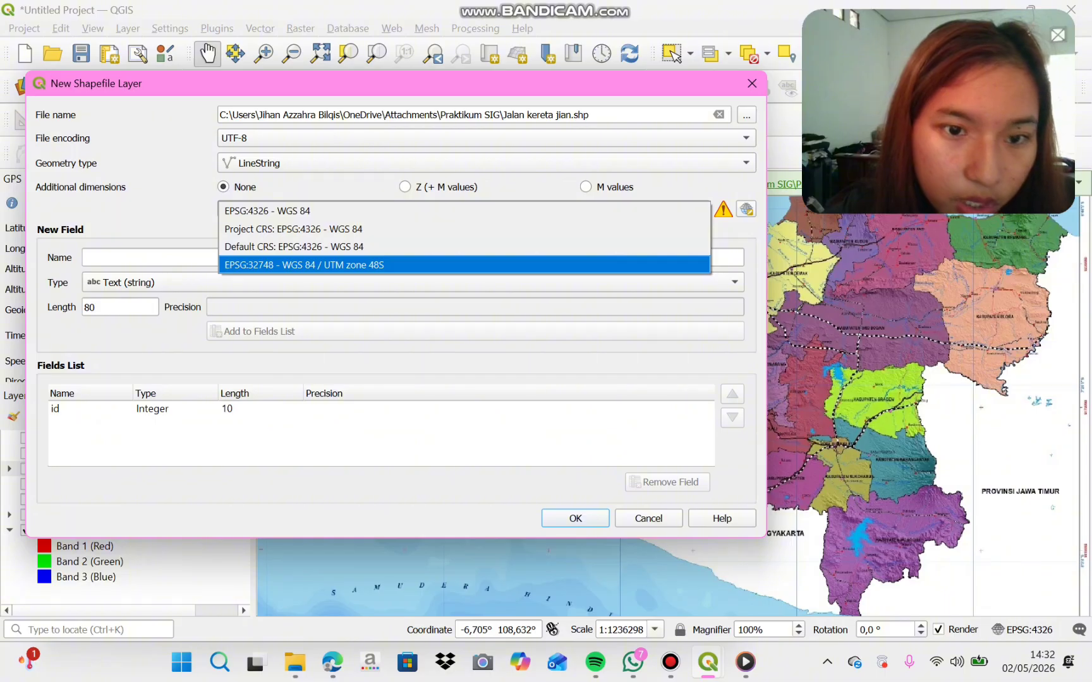
{"action": "key", "text": "Return"}
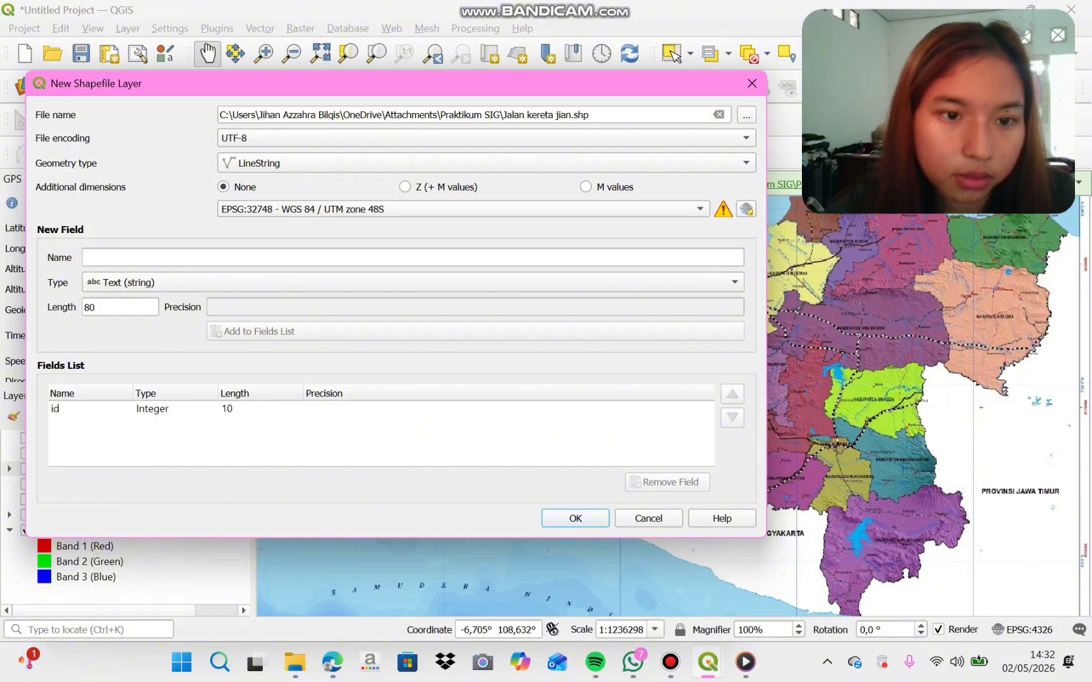
{"action": "key", "text": "alt+Down"}
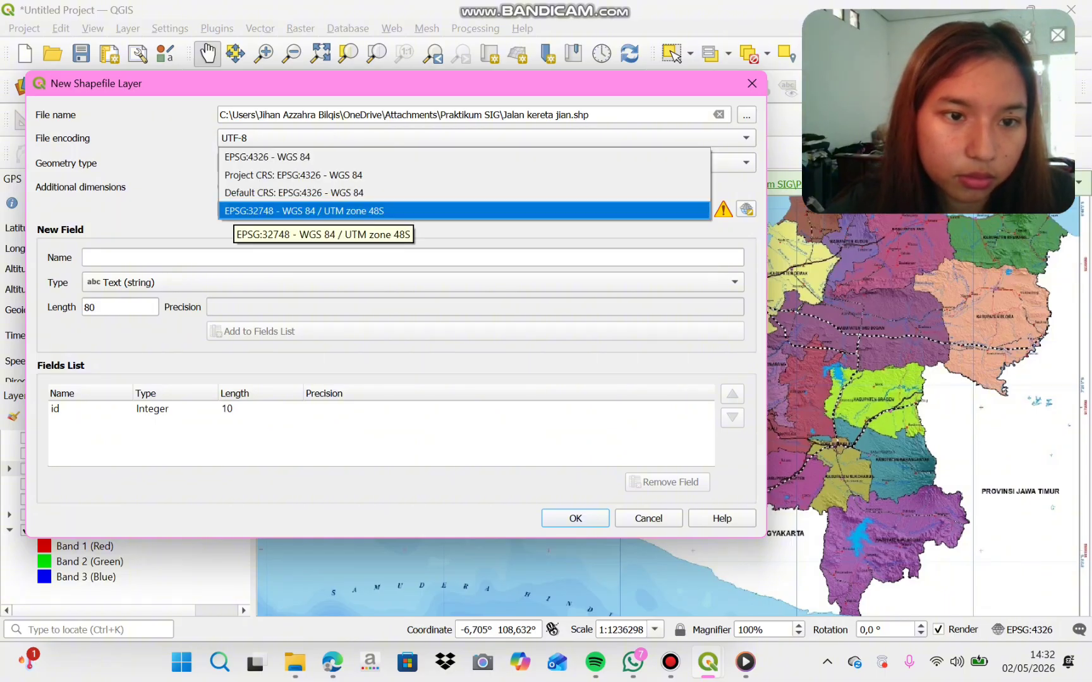
{"action": "key", "text": "Return"}
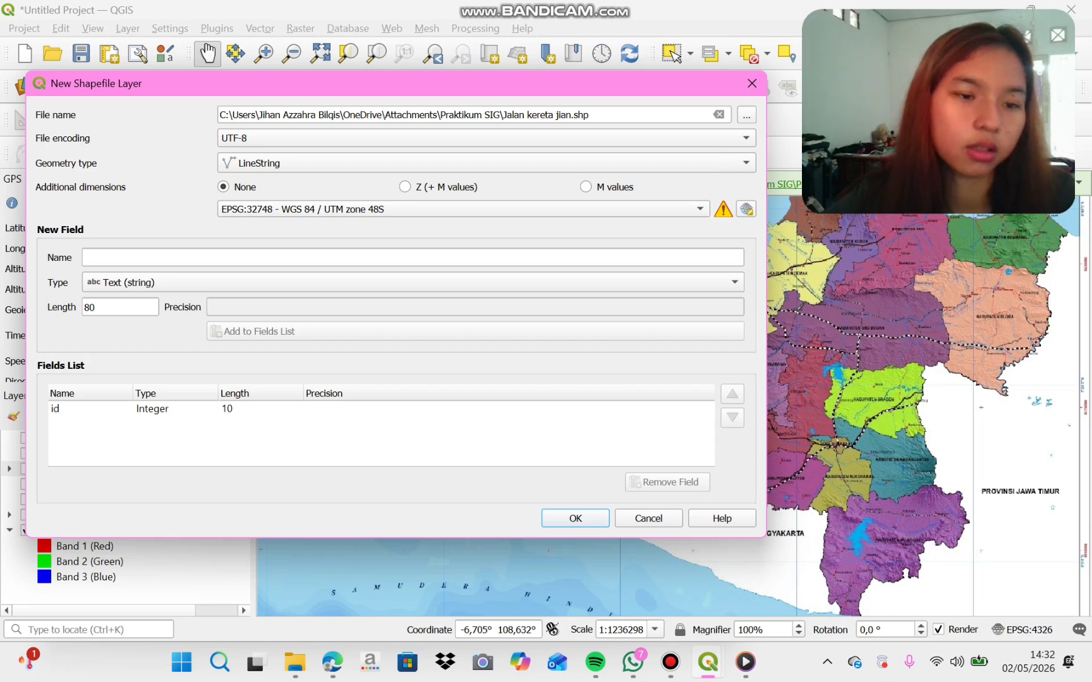
- Add a text field named Jalan to the new shapefile and create the layer
{"action": "left_click", "coordinate": [253, 258]}
{"action": "type", "text": "Jalan"}
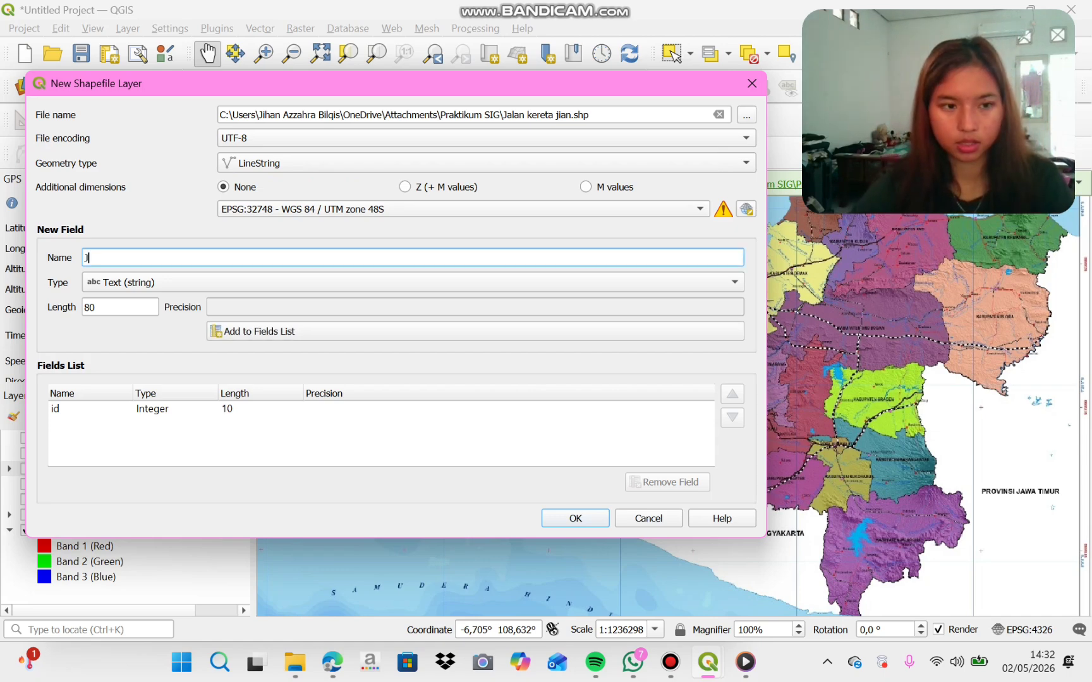
{"action": "key", "text": "BackSpace"}
{"action": "key", "text": "BackSpace"}
{"action": "key", "text": "BackSpace"}
{"action": "key", "text": "BackSpace"}
{"action": "type", "text": "alan"}
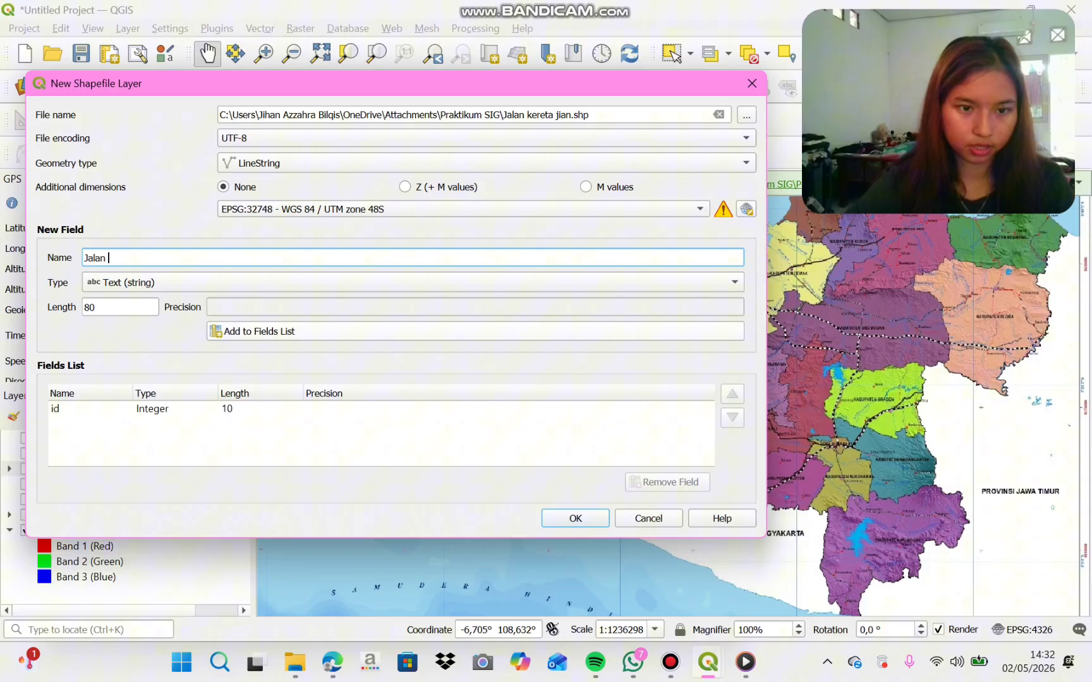
{"action": "key", "text": "Return"}
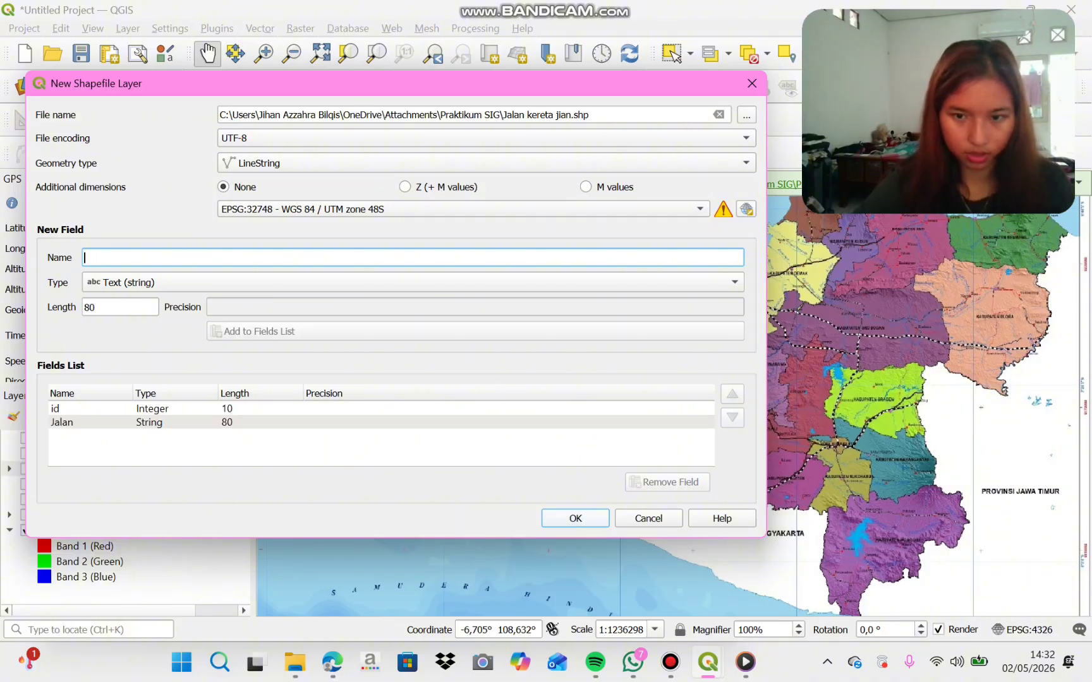
{"action": "key", "text": "Return"}
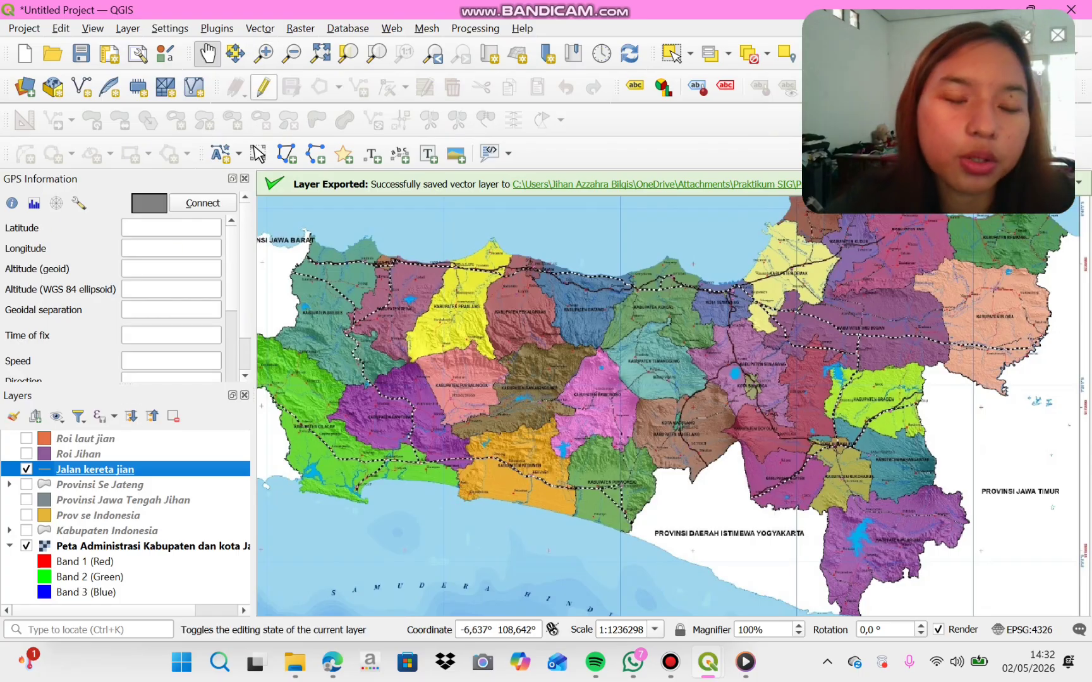
- Enable editing on the Jalan kereta layer and start a line feature with Digitize with Segment
{"action": "left_click", "coordinate": [263, 86]}
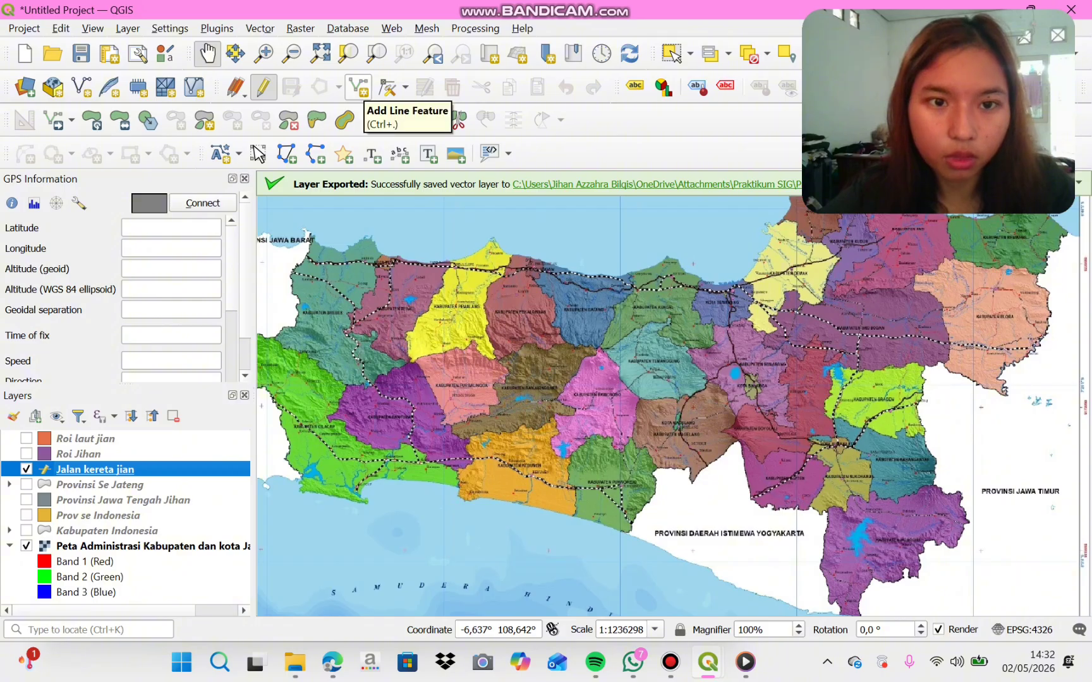
{"action": "left_click", "coordinate": [358, 88]}
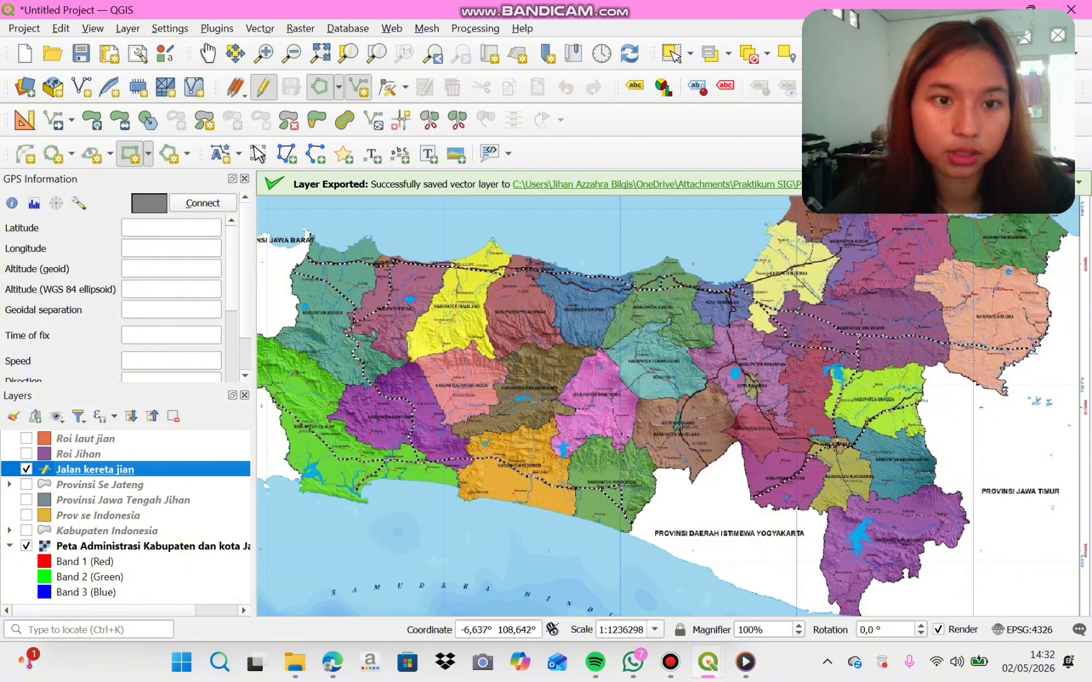
{"action": "left_click", "coordinate": [339, 89]}
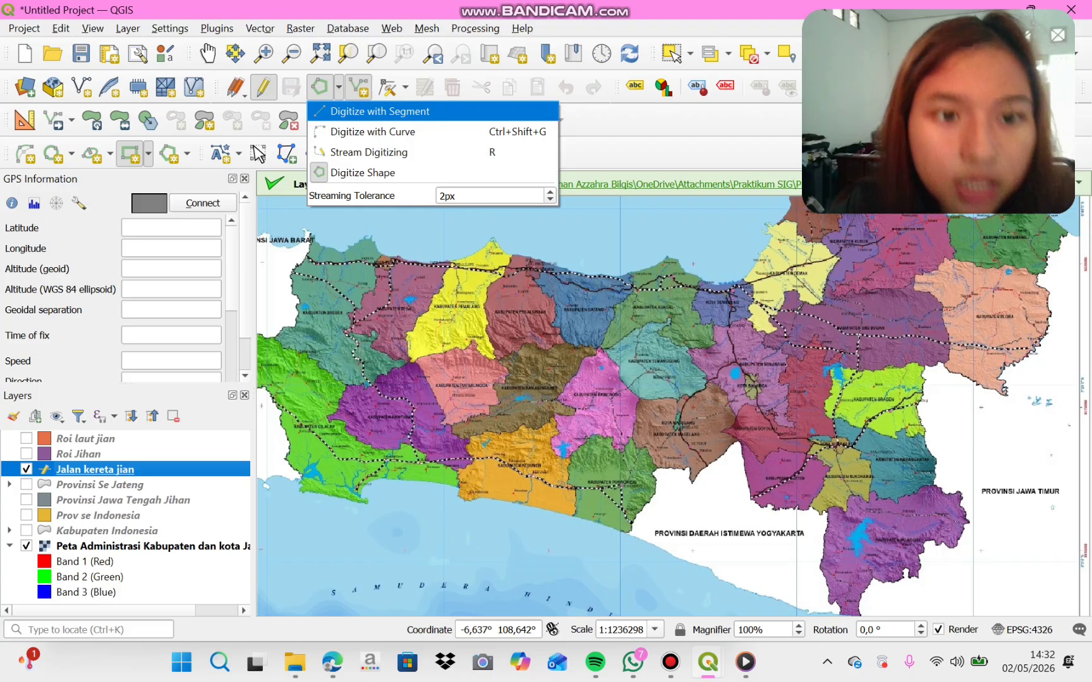
{"action": "left_click", "coordinate": [379, 111]}
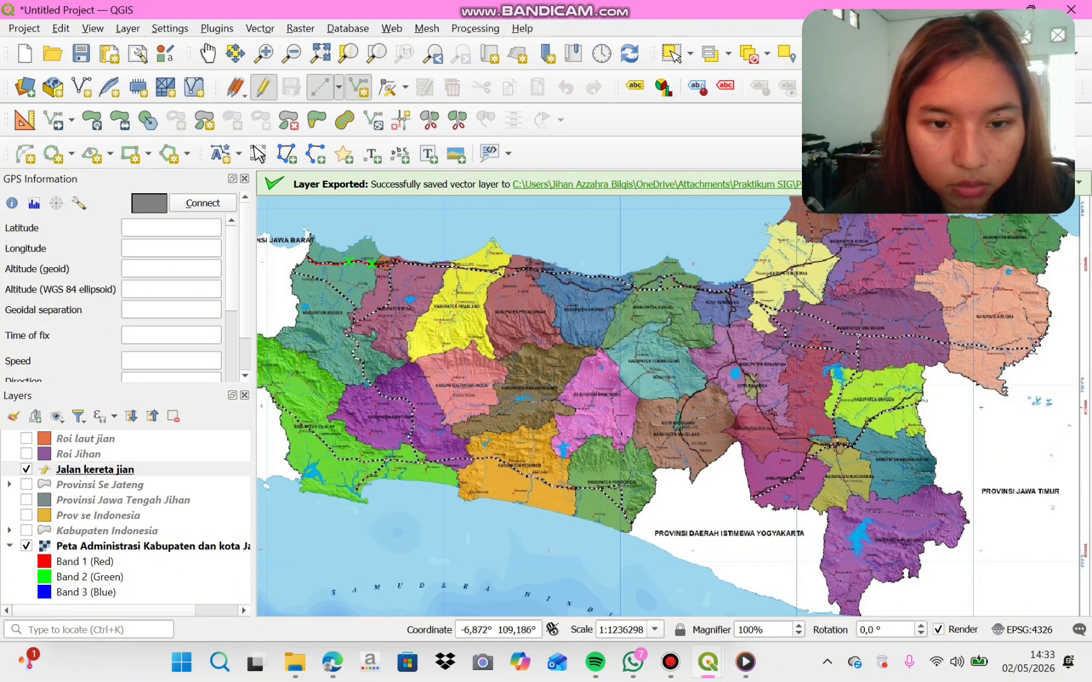
- Trace the northern coastal railway eastward through Tegal, Pemalang and Pekalongan into Batang and finish the line
{"action": "left_click", "coordinate": [405, 263]}
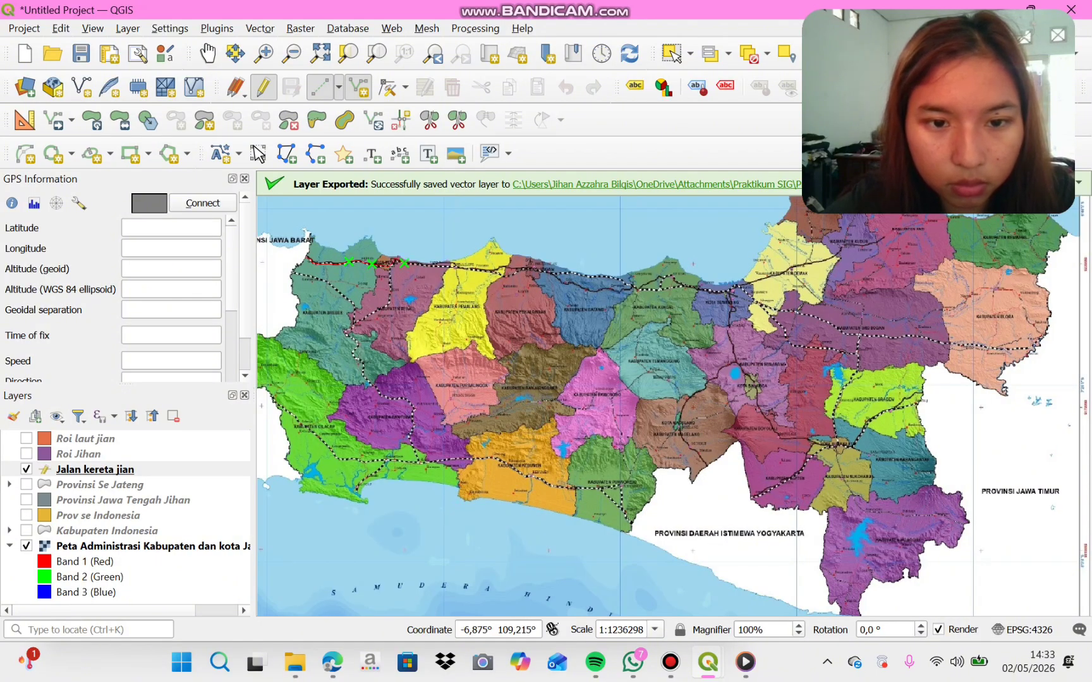
{"action": "left_click", "coordinate": [425, 266]}
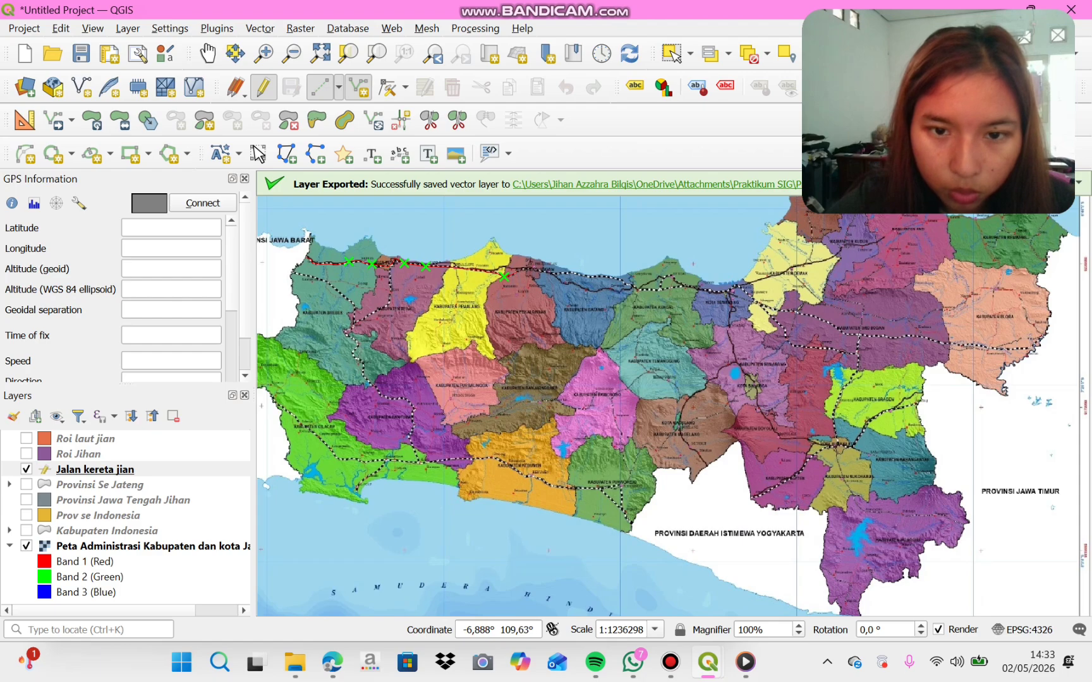
{"action": "left_click", "coordinate": [529, 267]}
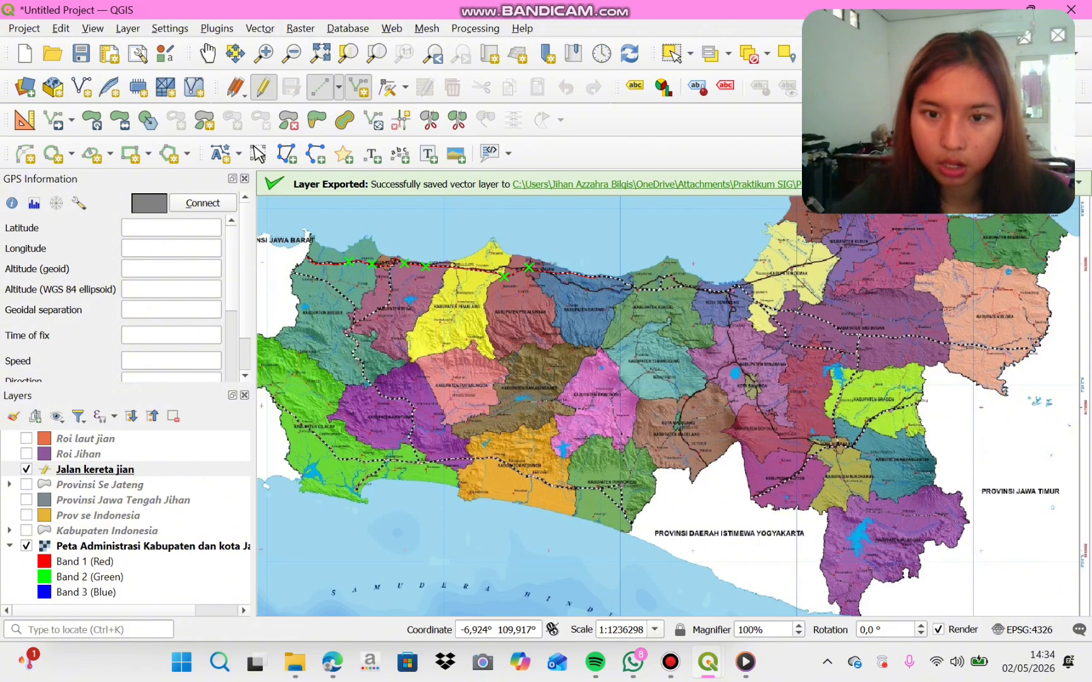
{"action": "right_click", "coordinate": [598, 277]}
- Set the northern line's Jalan attribute to "Jalan kereta" and save the feature
{"action": "key", "text": "Tab"}
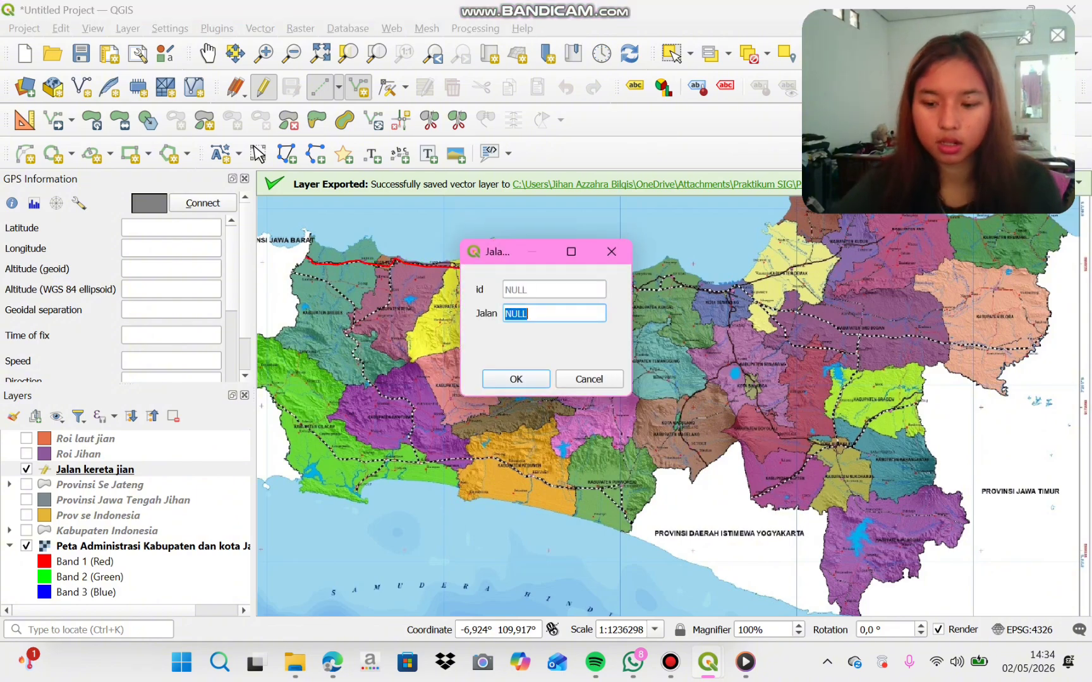
{"action": "key", "text": "BackSpace"}
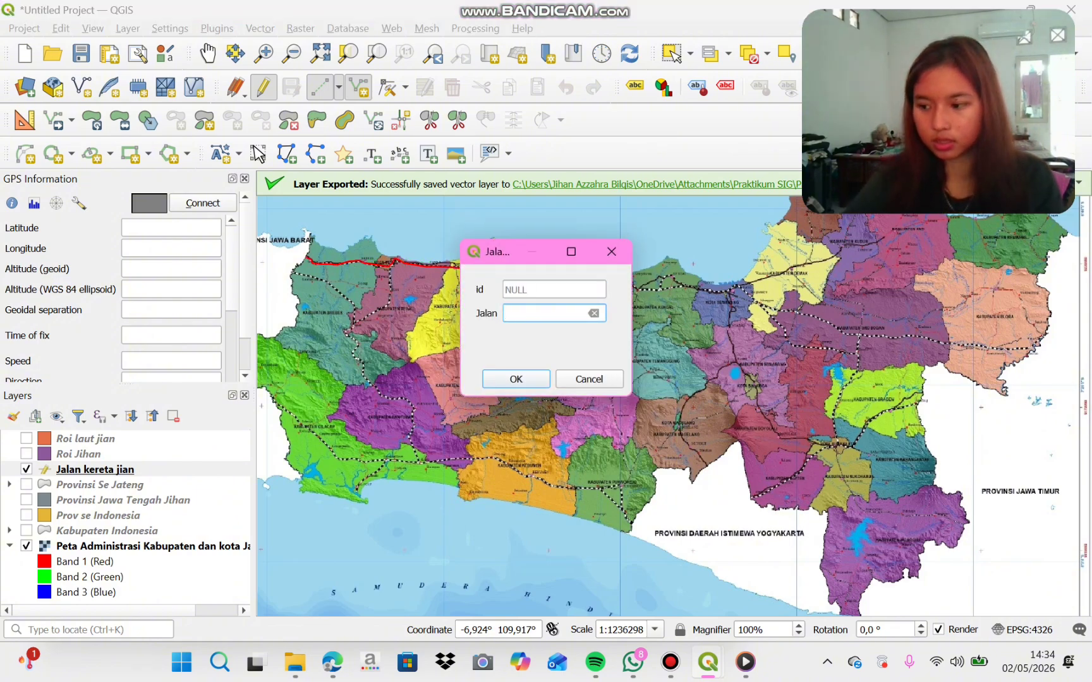
{"action": "type", "text": "Jalan"}
{"action": "key", "text": "BackSpace"}
{"action": "key", "text": "BackSpace"}
{"action": "key", "text": "BackSpace"}
{"action": "key", "text": "BackSpace"}
{"action": "key", "text": "BackSpace"}
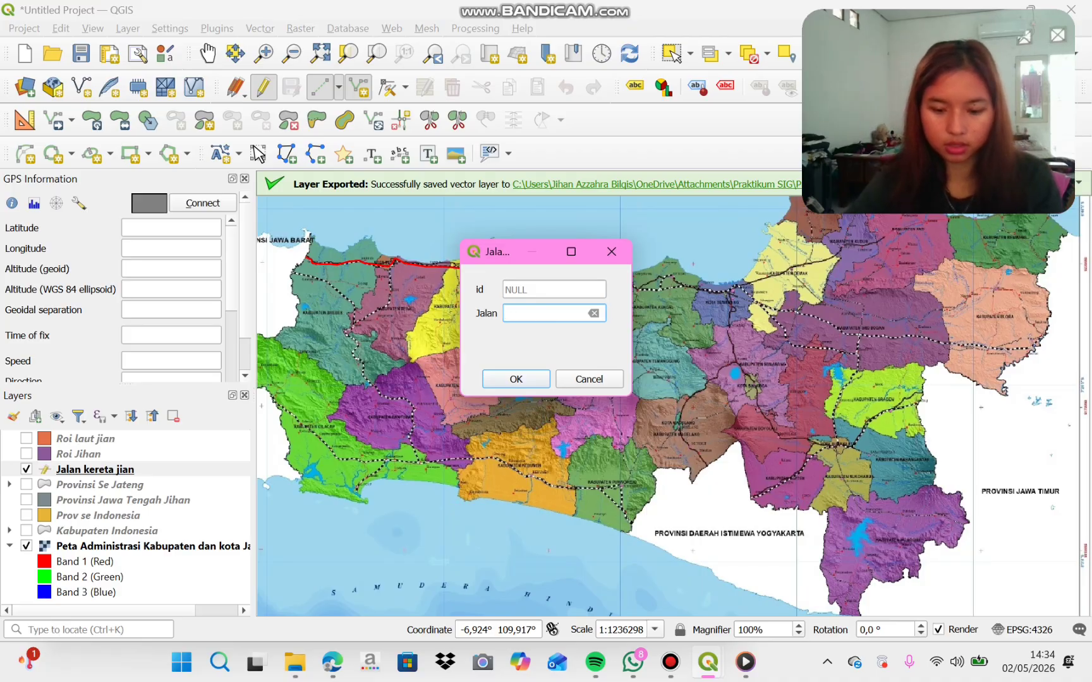
{"action": "type", "text": "Jalan keretaa"}
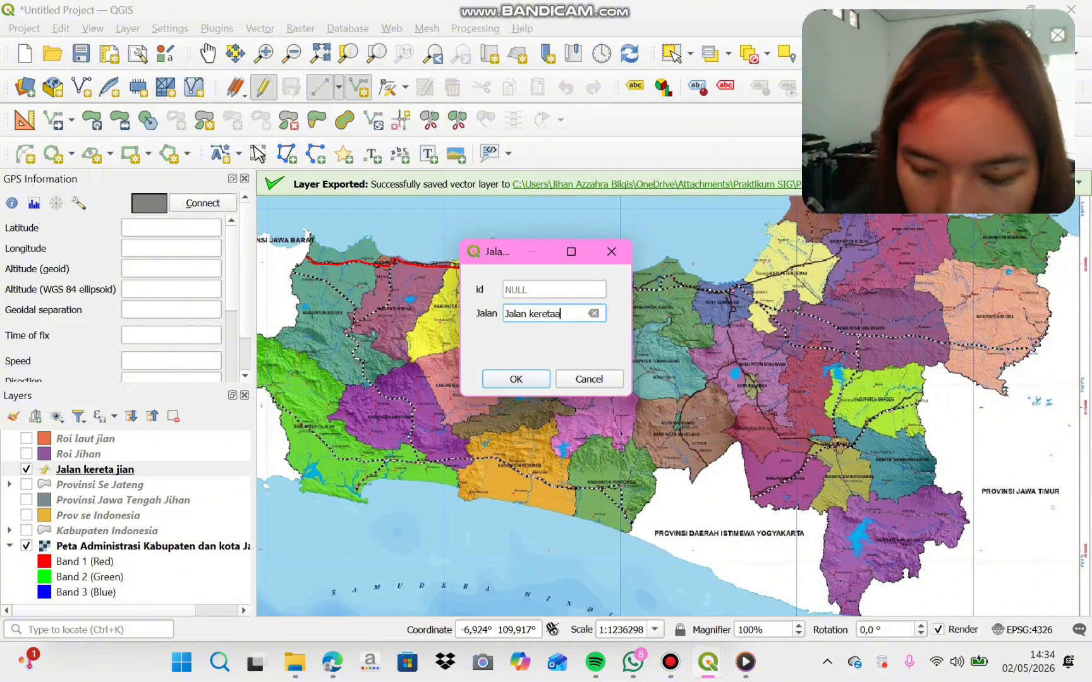
{"action": "key", "text": "BackSpace"}
{"action": "key", "text": "Return"}
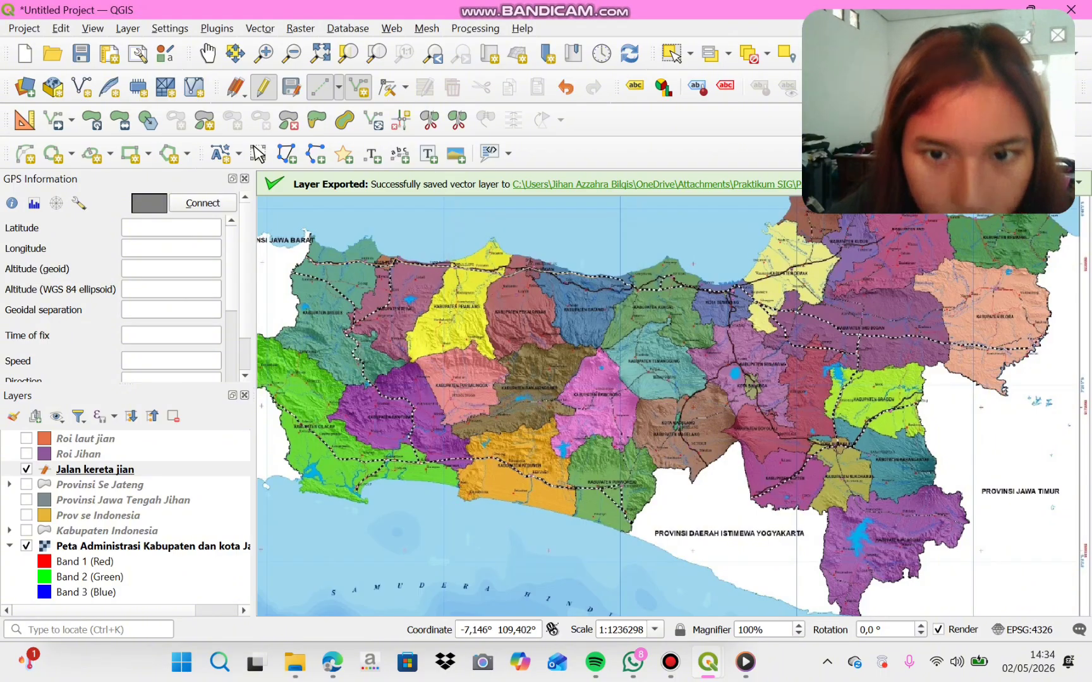
- Bring the western regencies from Brebes to Cilacap into closer view and reactivate adding line features
{"action": "left_click", "coordinate": [207, 53]}
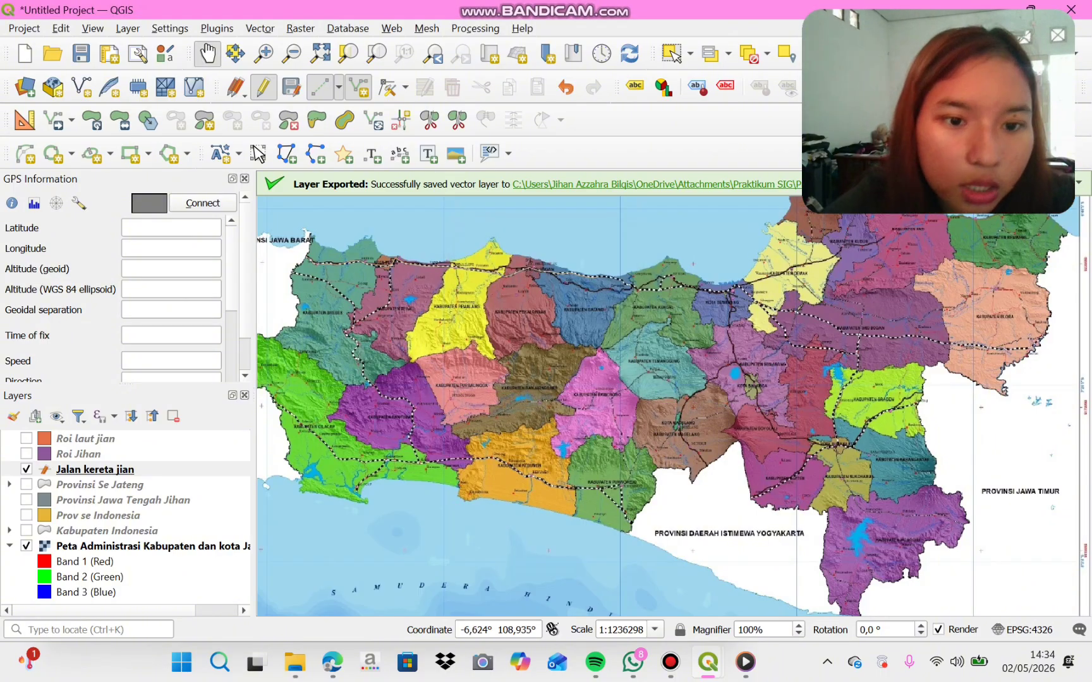
{"action": "scroll", "coordinate": [336, 278], "scroll_direction": "up", "scroll_amount": 1}
{"action": "scroll", "coordinate": [337, 278], "scroll_direction": "up", "scroll_amount": 1}
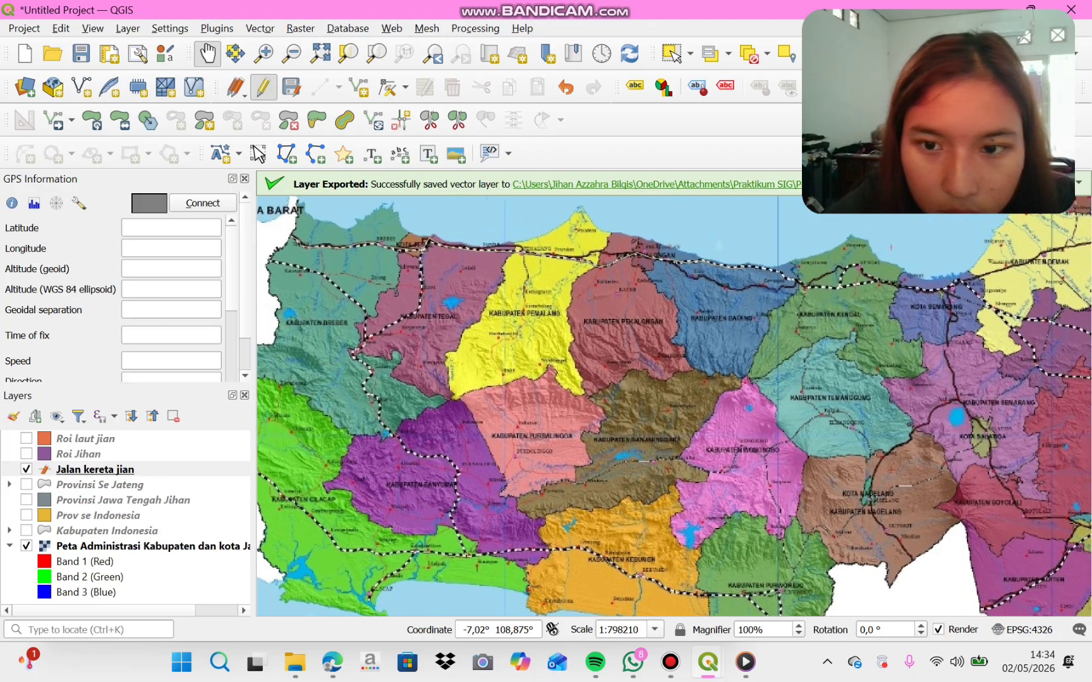
{"action": "left_click_drag", "start_coordinate": [336, 278], "coordinate": [406, 250]}
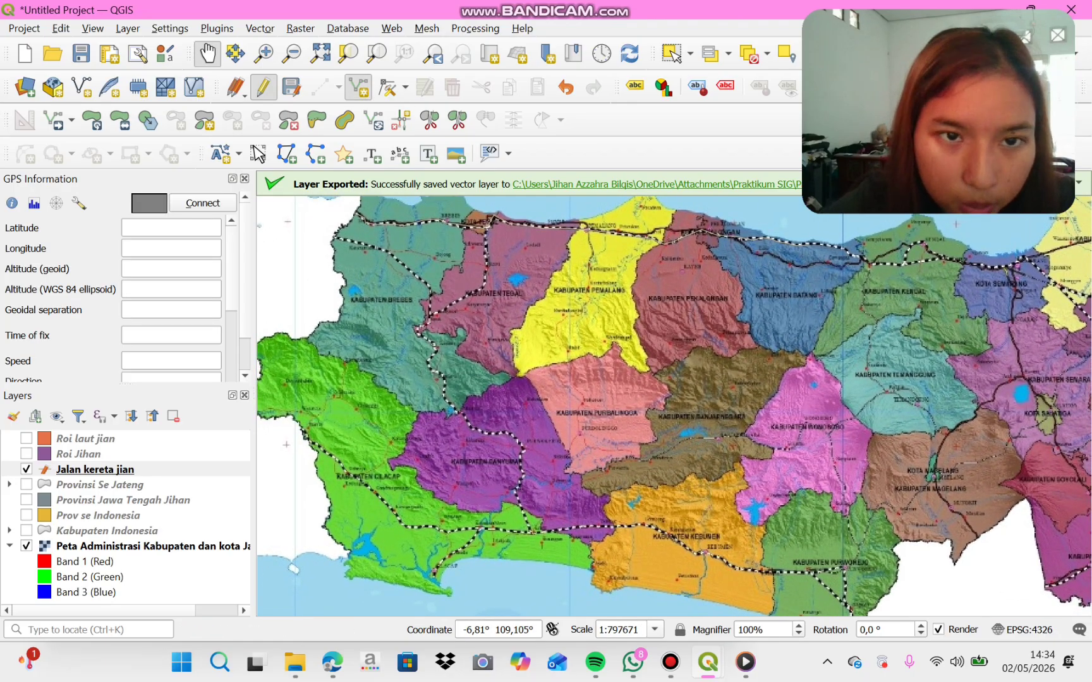
{"action": "left_click", "coordinate": [359, 87]}
{"action": "left_click", "coordinate": [338, 87]}
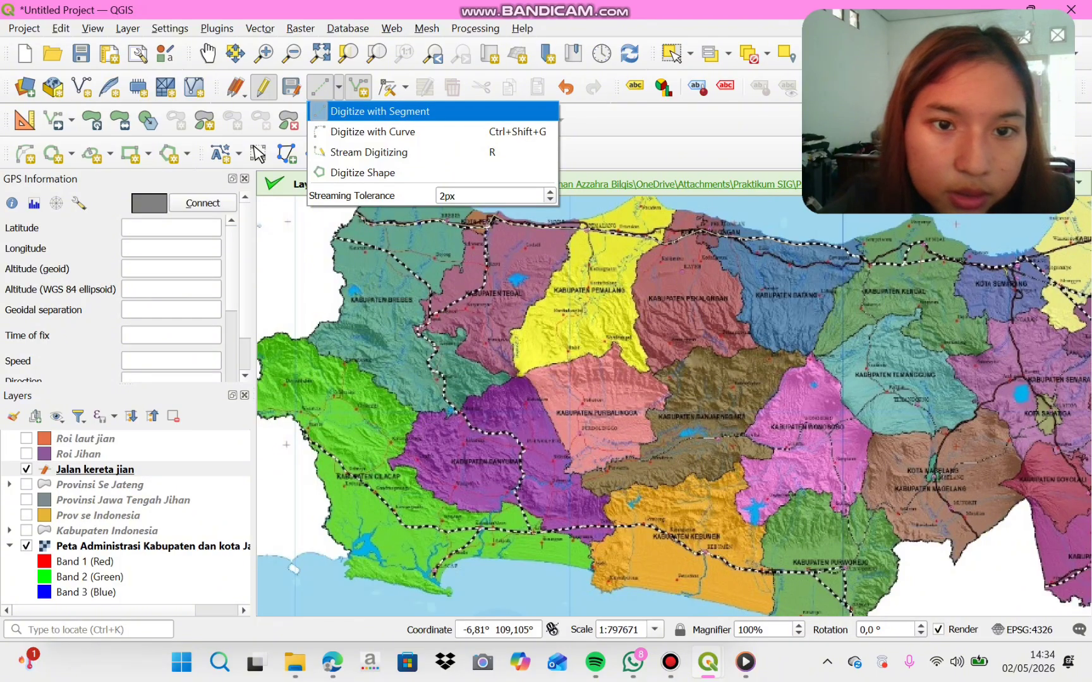
{"action": "left_click", "coordinate": [362, 173]}
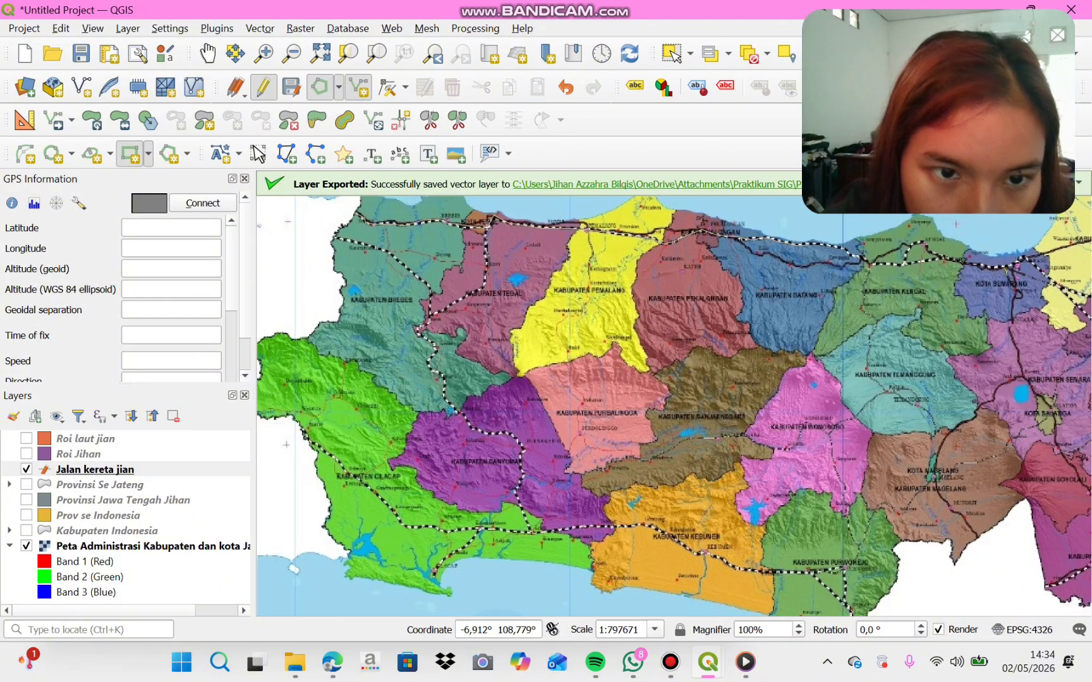
{"action": "left_click", "coordinate": [341, 240]}
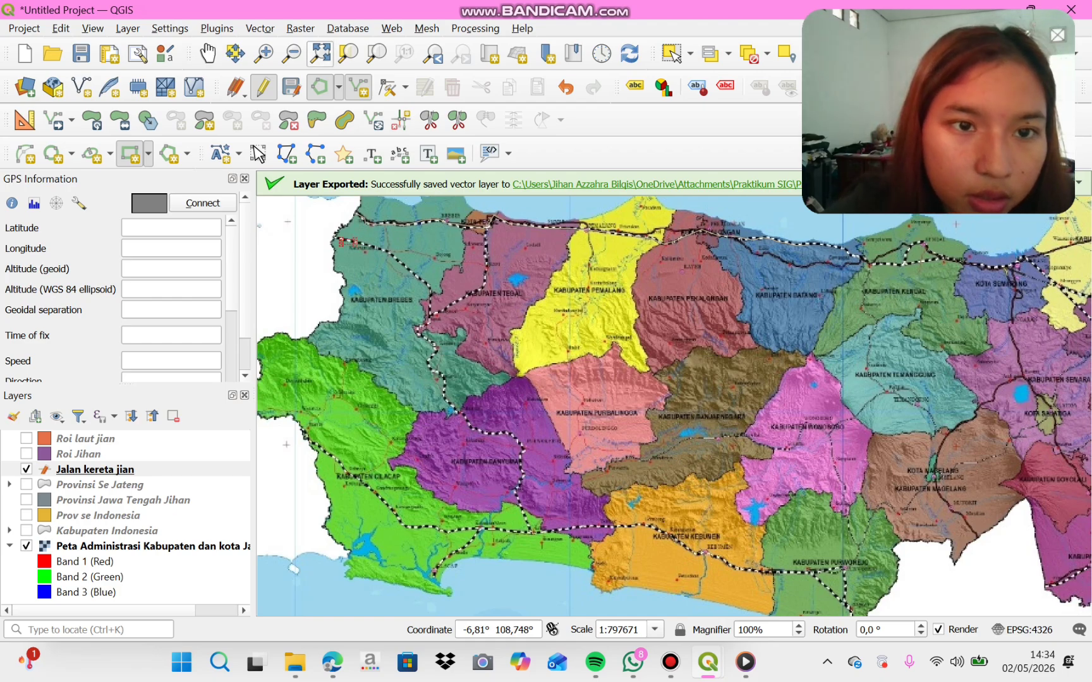
{"action": "left_click", "coordinate": [338, 87]}
{"action": "left_click", "coordinate": [379, 111]}
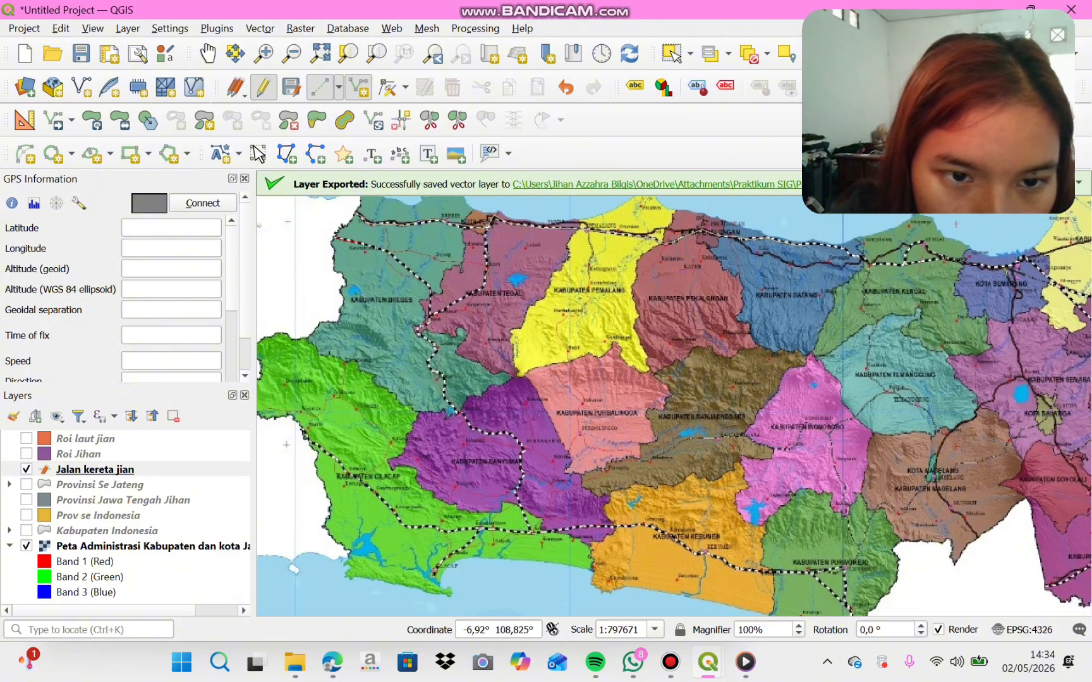
- Trace the railway from Brebes' western border south through Banyumas to the southern main line and finish the line
{"action": "left_click", "coordinate": [335, 239]}
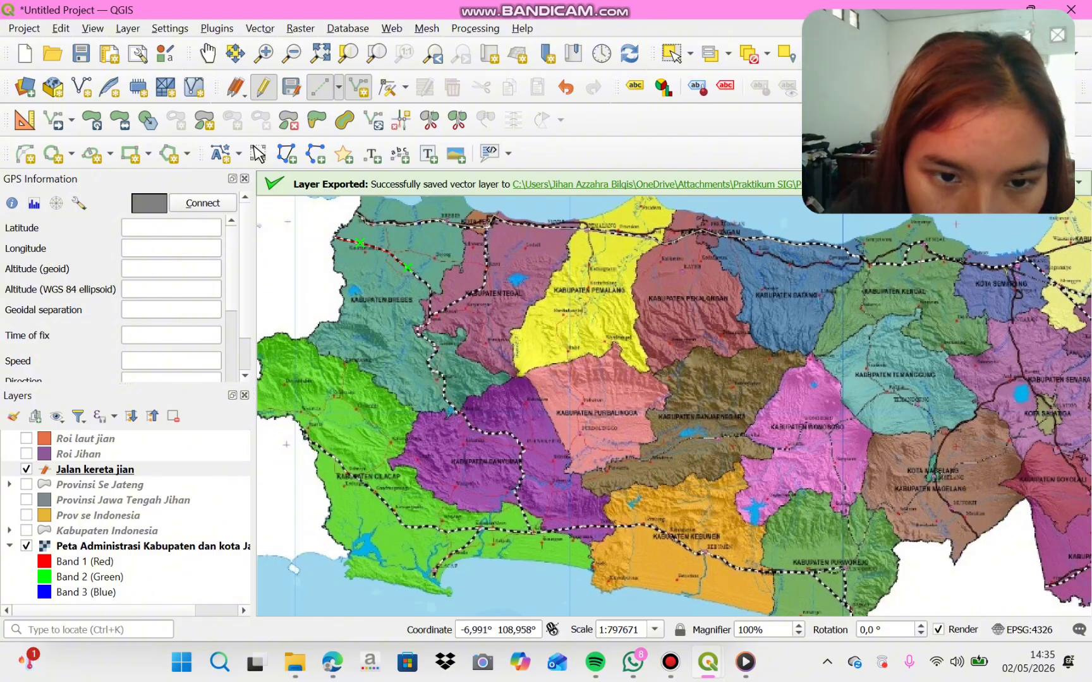
{"action": "left_click", "coordinate": [408, 266]}
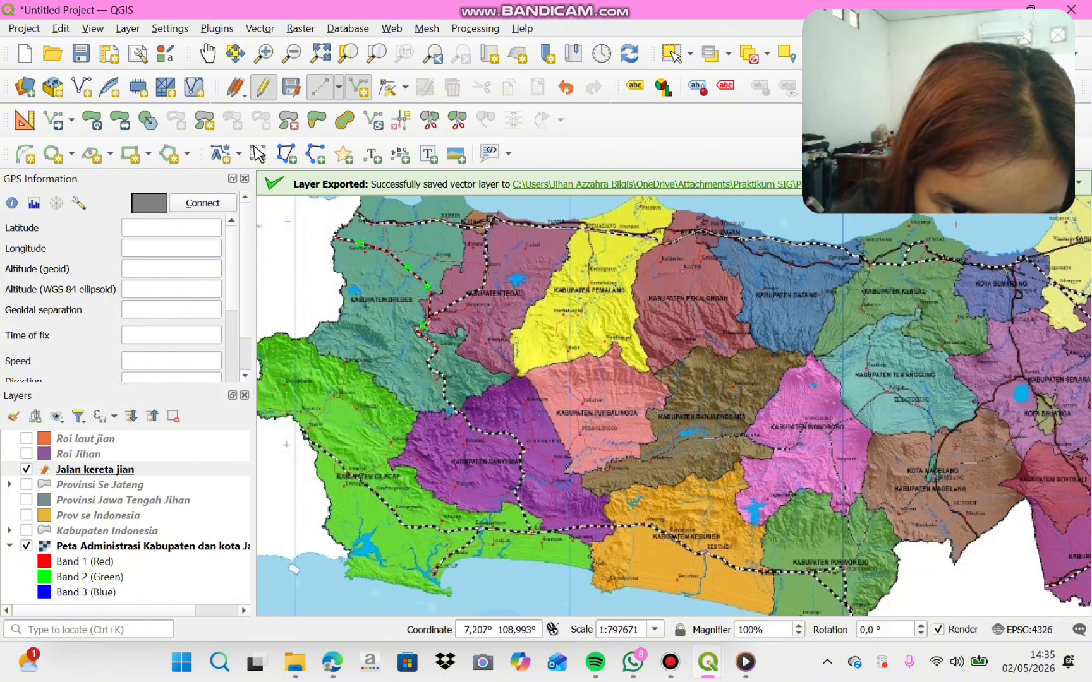
{"action": "left_click", "coordinate": [429, 368]}
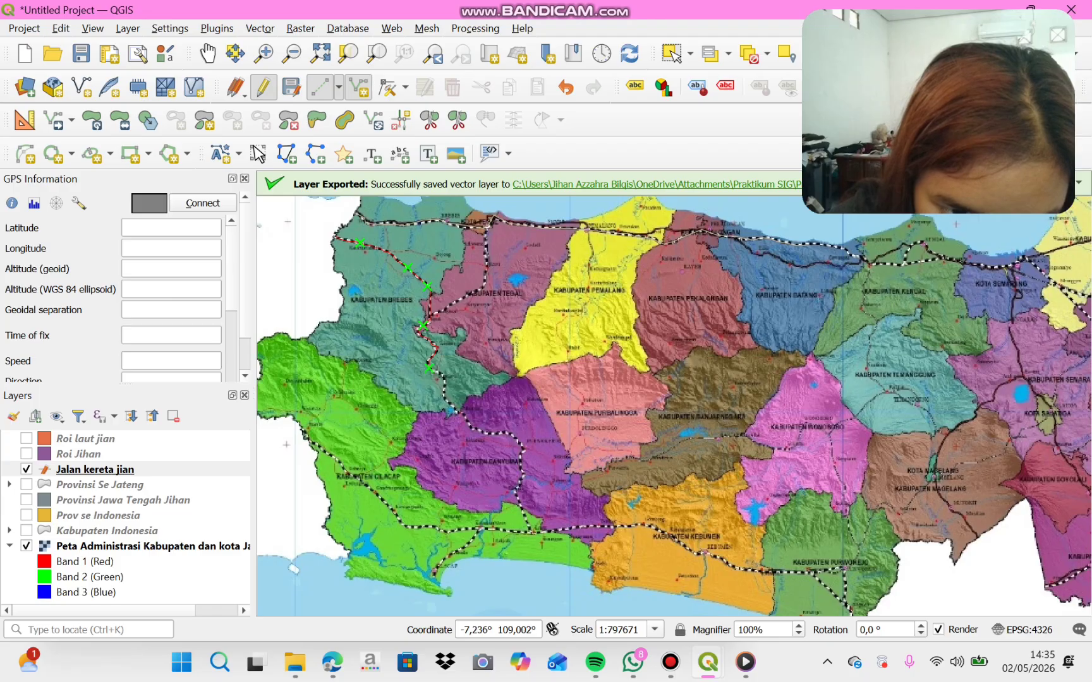
{"action": "left_click", "coordinate": [440, 373]}
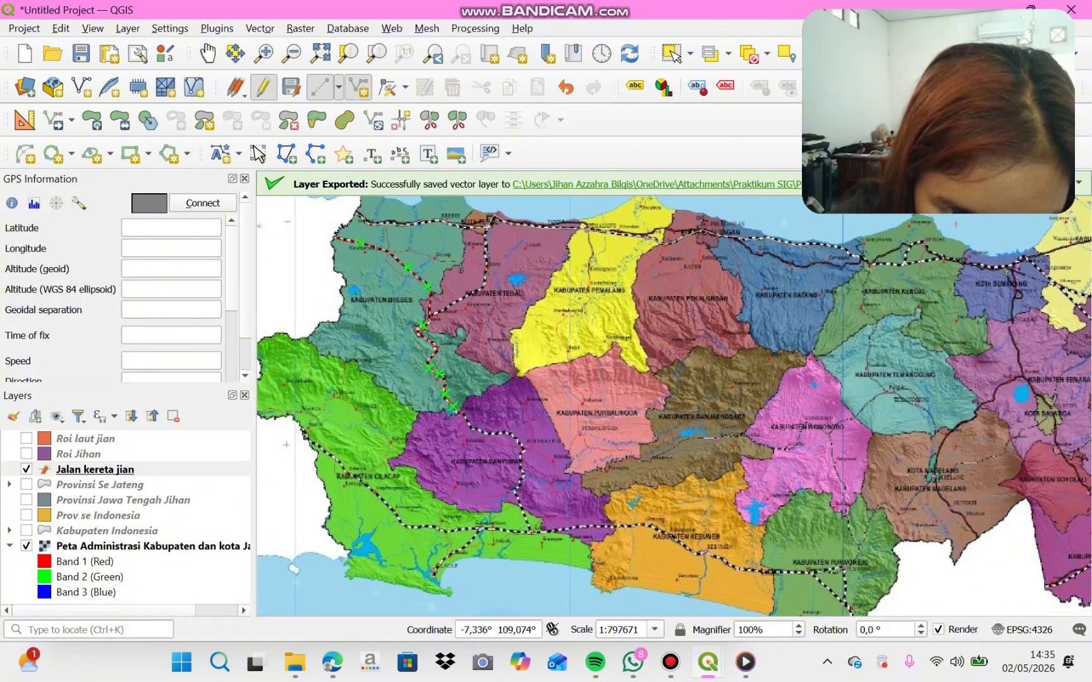
{"action": "left_click", "coordinate": [463, 415]}
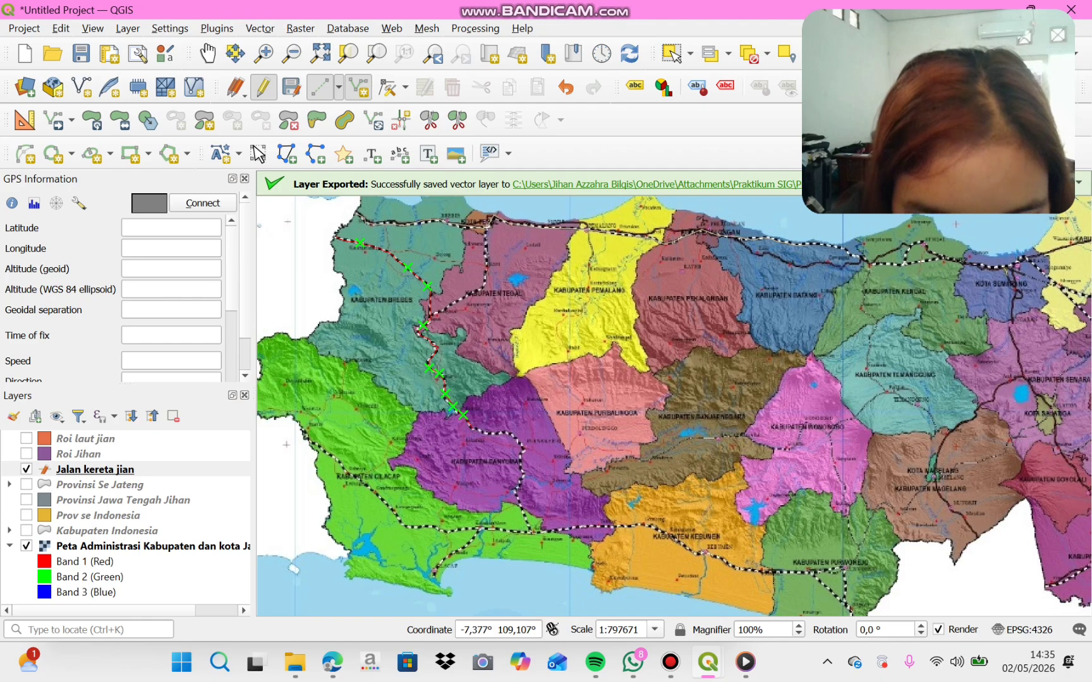
{"action": "left_click", "coordinate": [483, 430]}
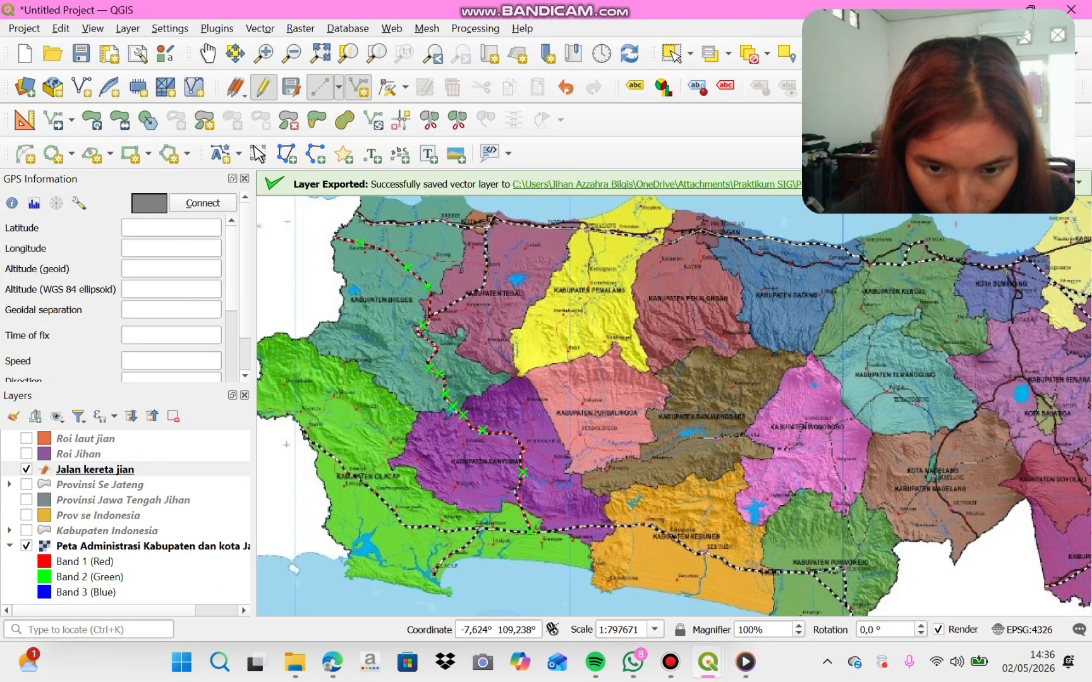
{"action": "right_click", "coordinate": [523, 472]}
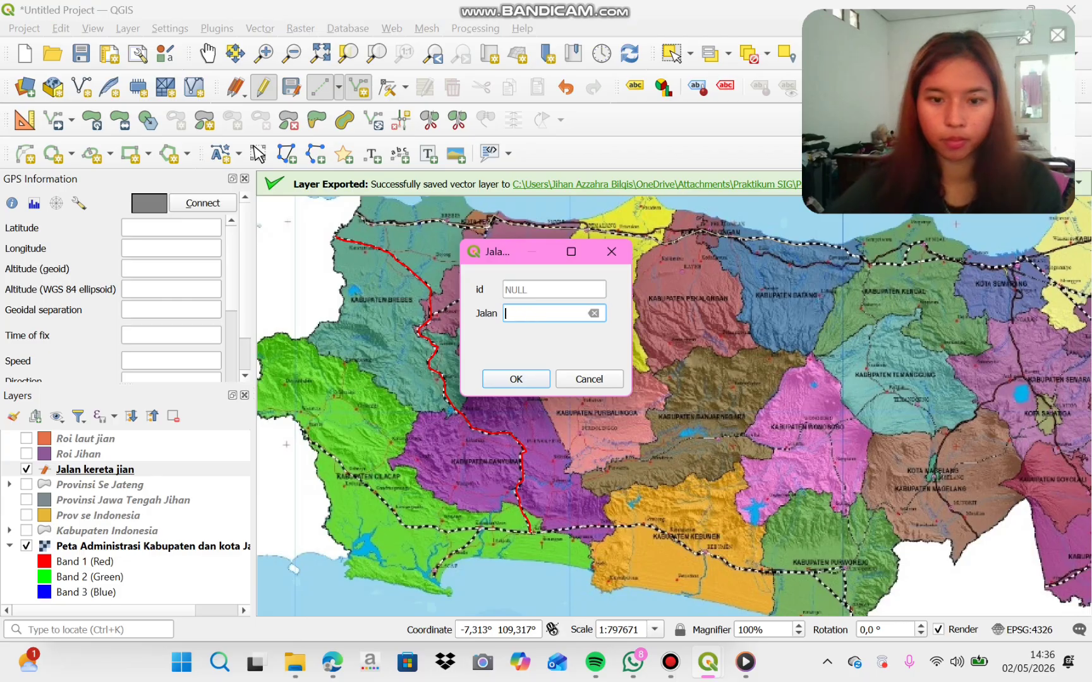
- Set the Brebes–Banyumas line's Jalan attribute to "jalan kereta" and save the feature
{"action": "type", "text": "jalan keretea"}
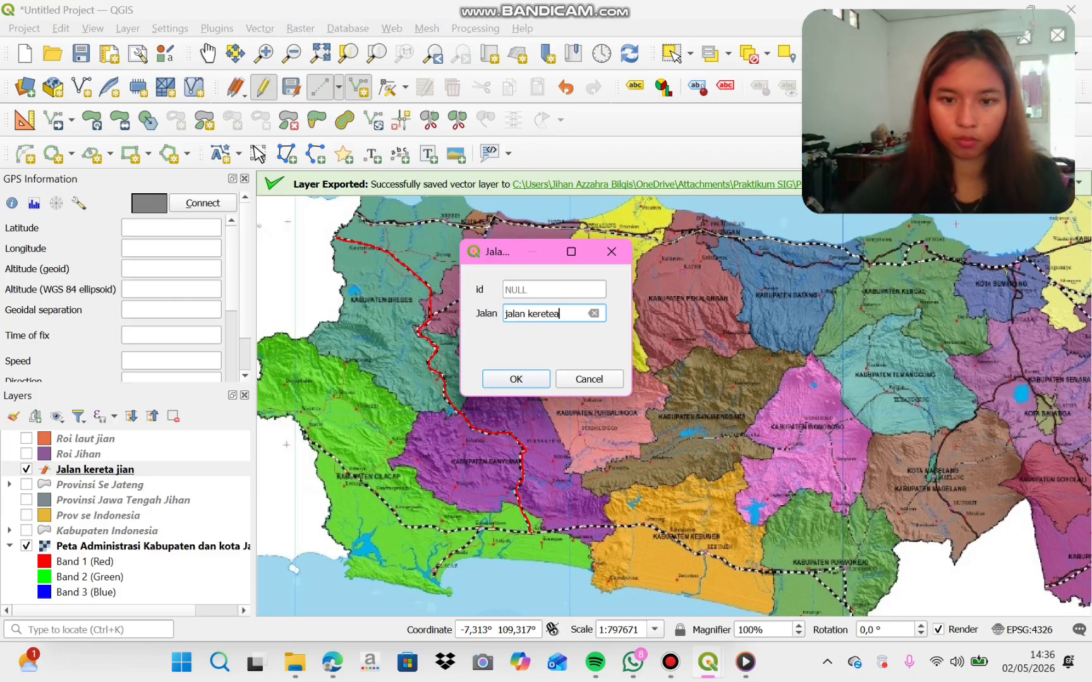
{"action": "key", "text": "BackSpace"}
{"action": "type", "text": "a"}
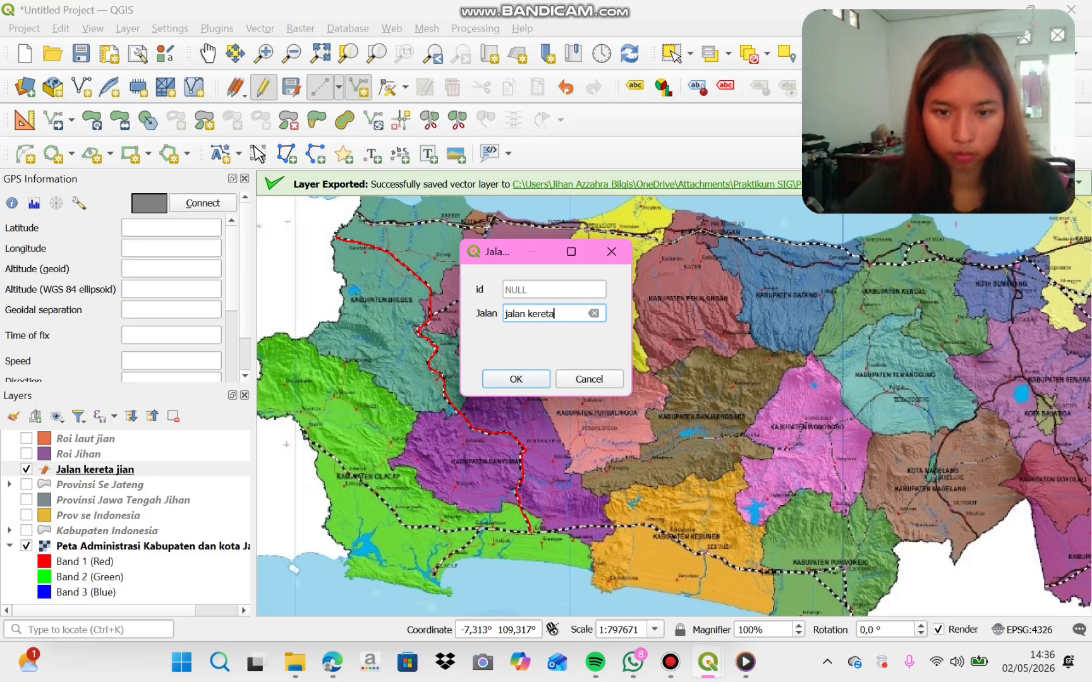
{"action": "key", "text": "Return"}
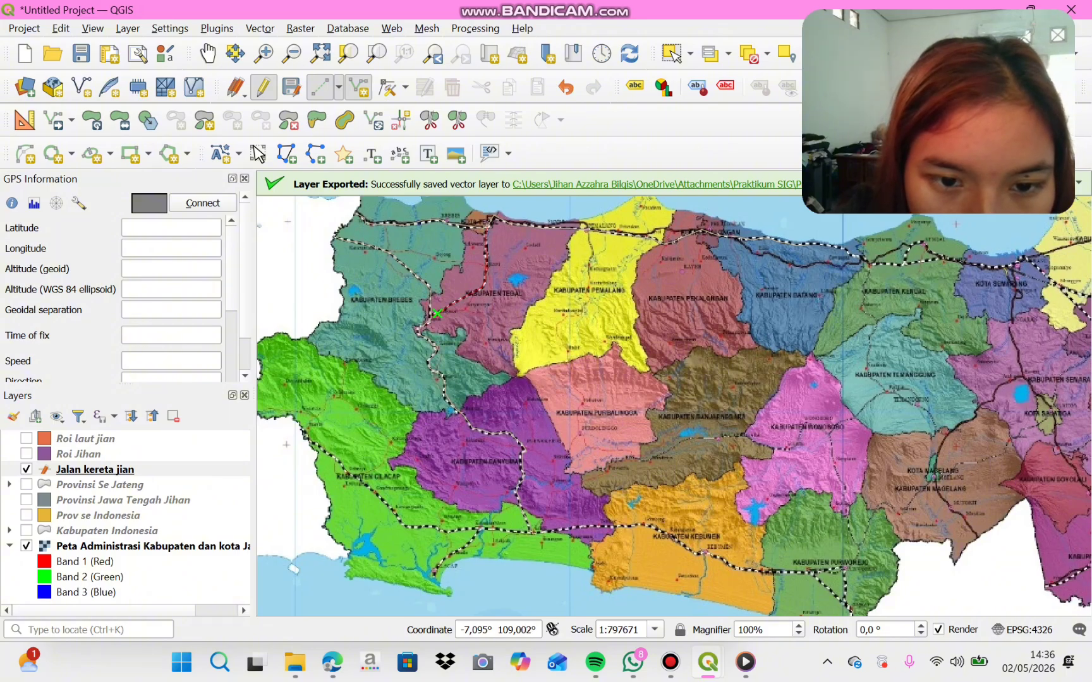
- Finish the Tegal branch line near the Brebes railway junction and save it with the Jalan attribute "Jalan Kereta"
{"action": "right_click", "coordinate": [433, 314]}
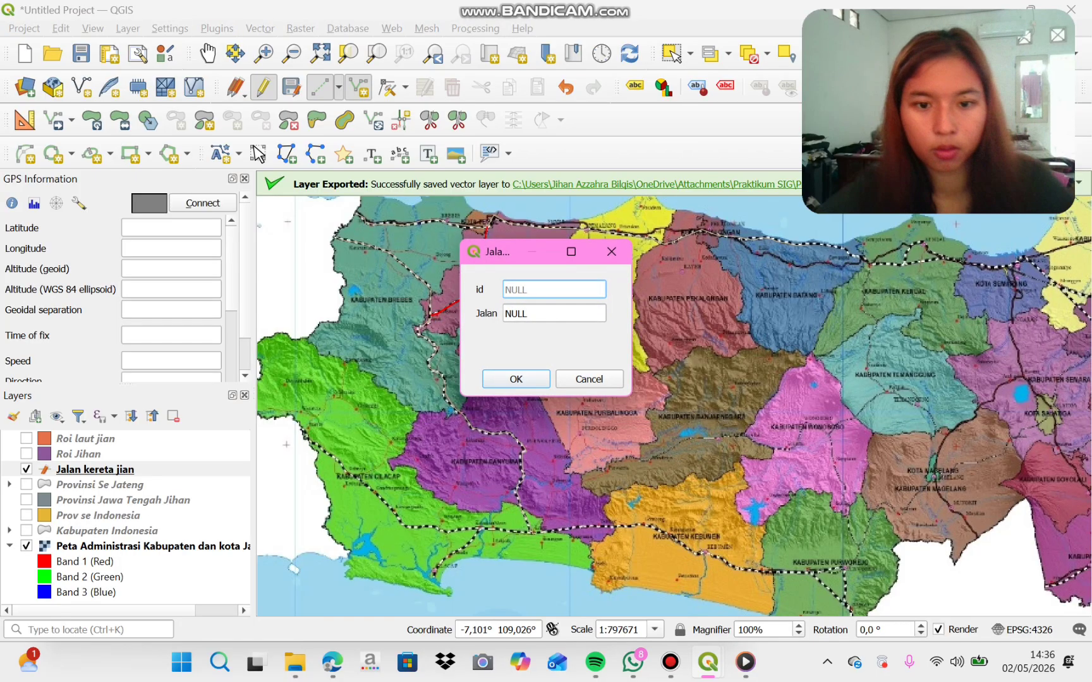
{"action": "key", "text": "Tab"}
{"action": "key", "text": "BackSpace"}
{"action": "type", "text": "Jalan Kerea"}
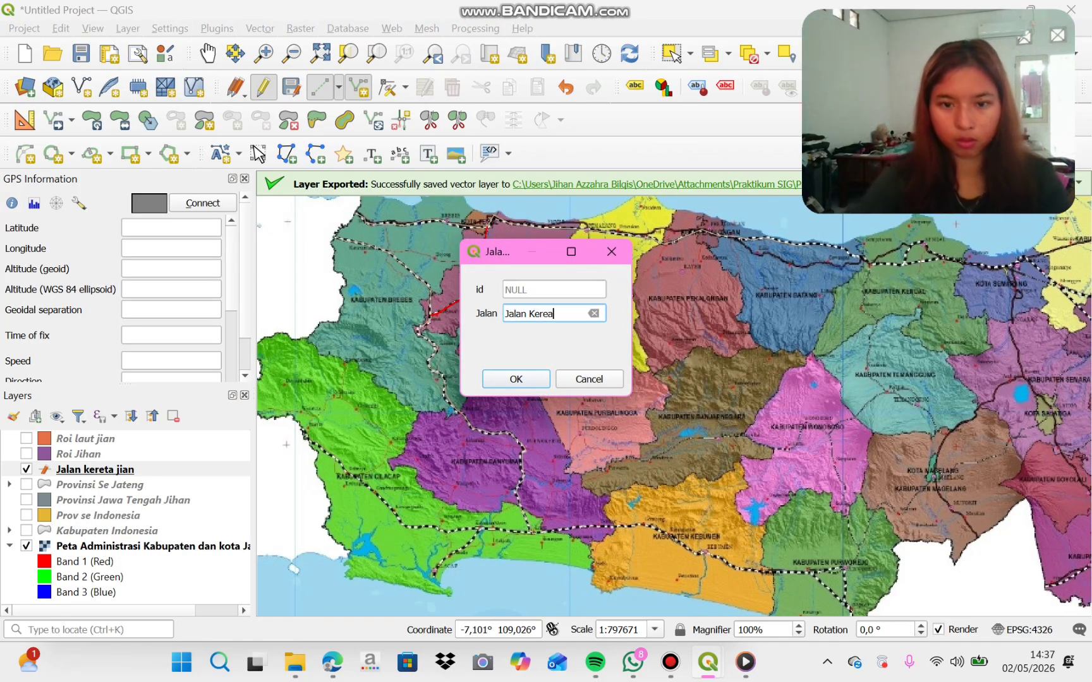
{"action": "key", "text": "BackSpace"}
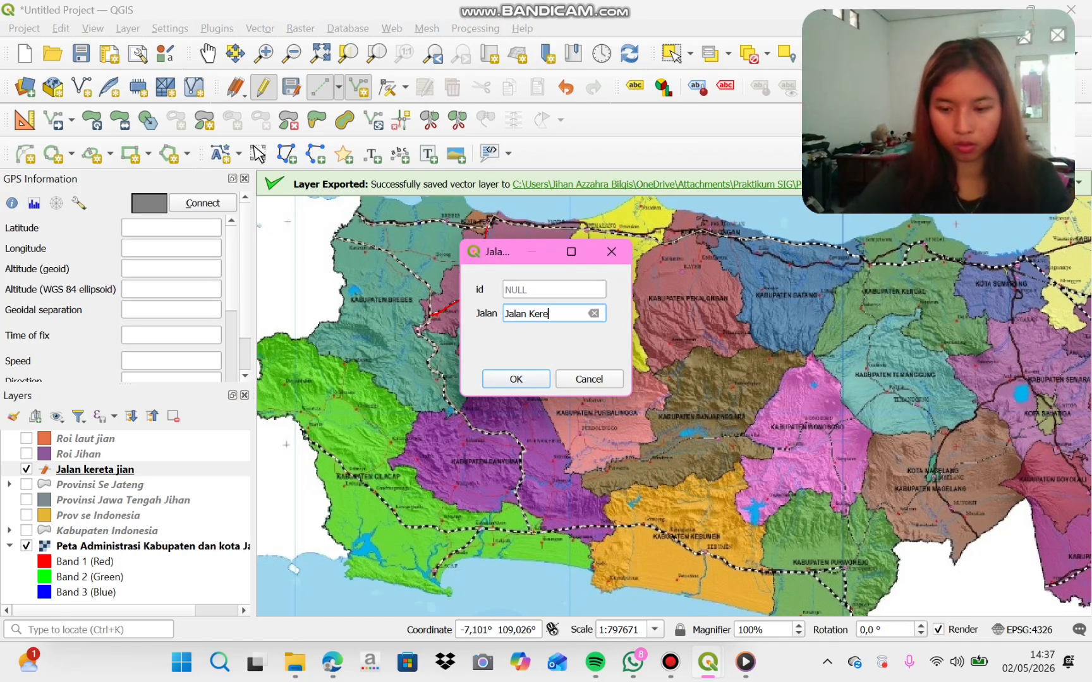
{"action": "type", "text": "ta"}
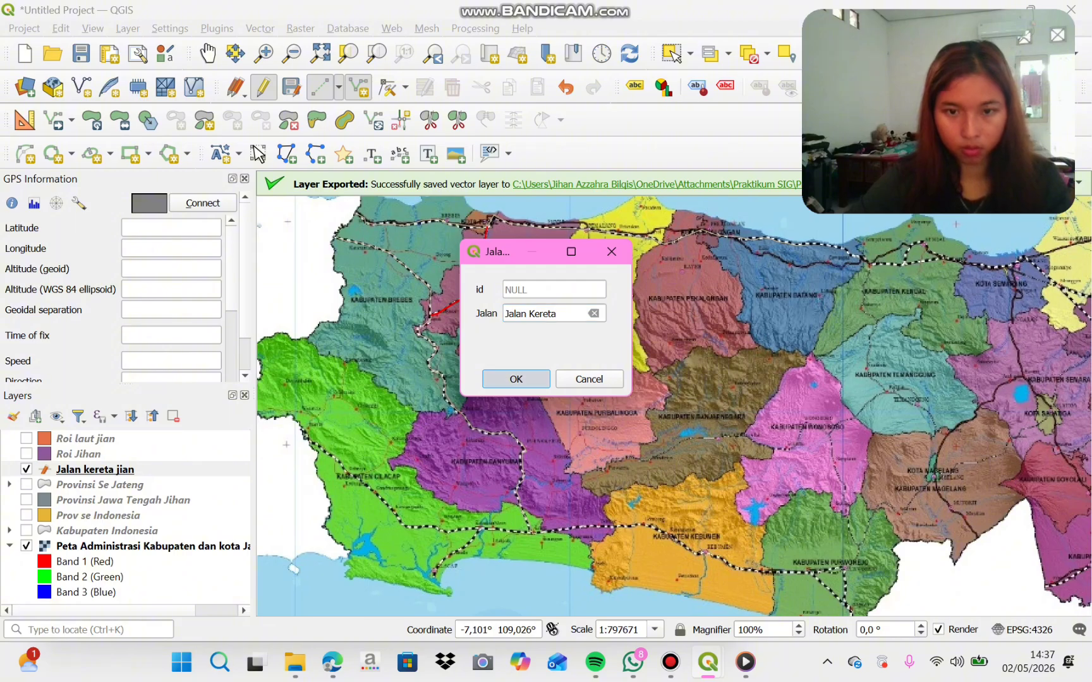
{"action": "key", "text": "Return"}
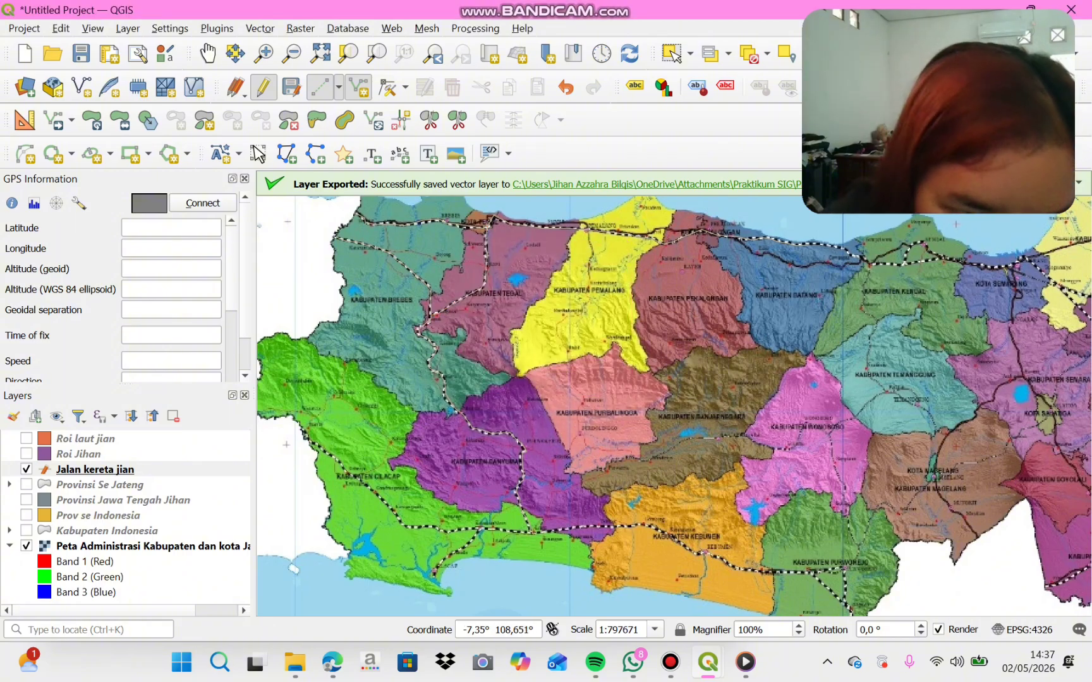
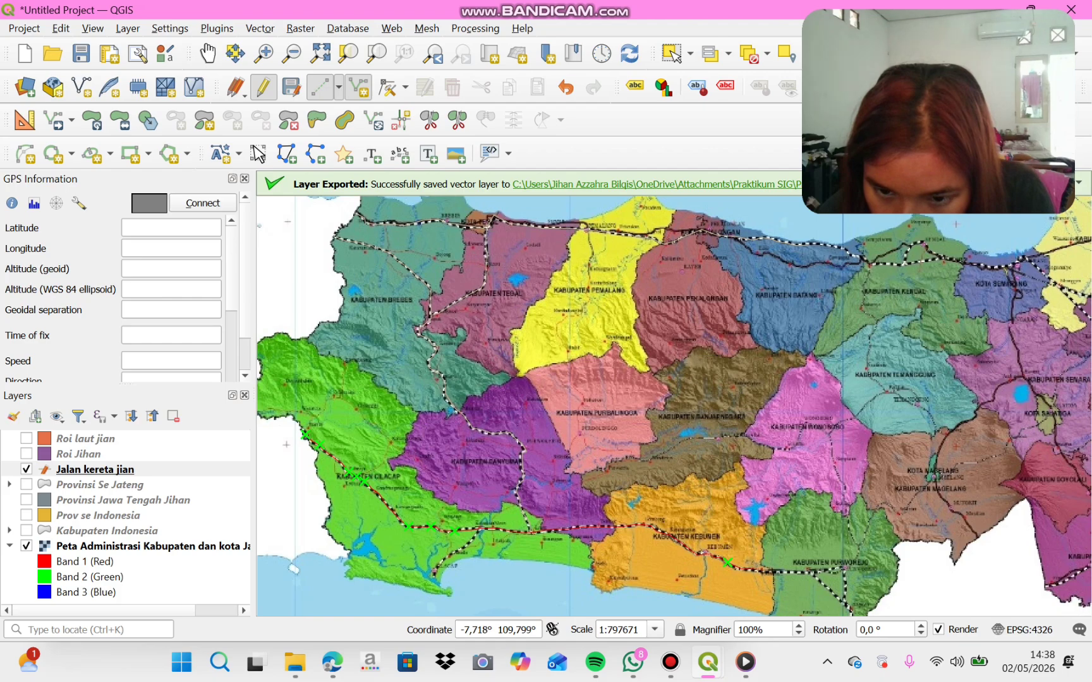
- Finish tracing the southern main railway through Kebumen to Purworejo and save the line with the Jalan attribute "Jalan Kereta"
{"action": "left_click", "coordinate": [766, 572]}
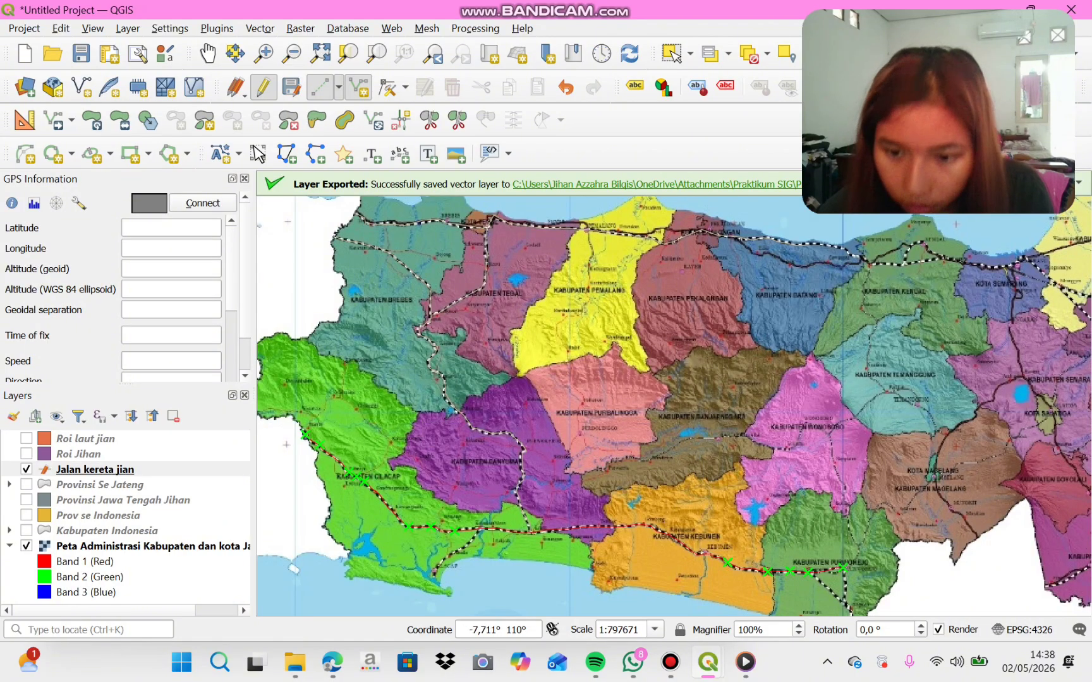
{"action": "right_click", "coordinate": [843, 568]}
{"action": "left_click", "coordinate": [555, 314]}
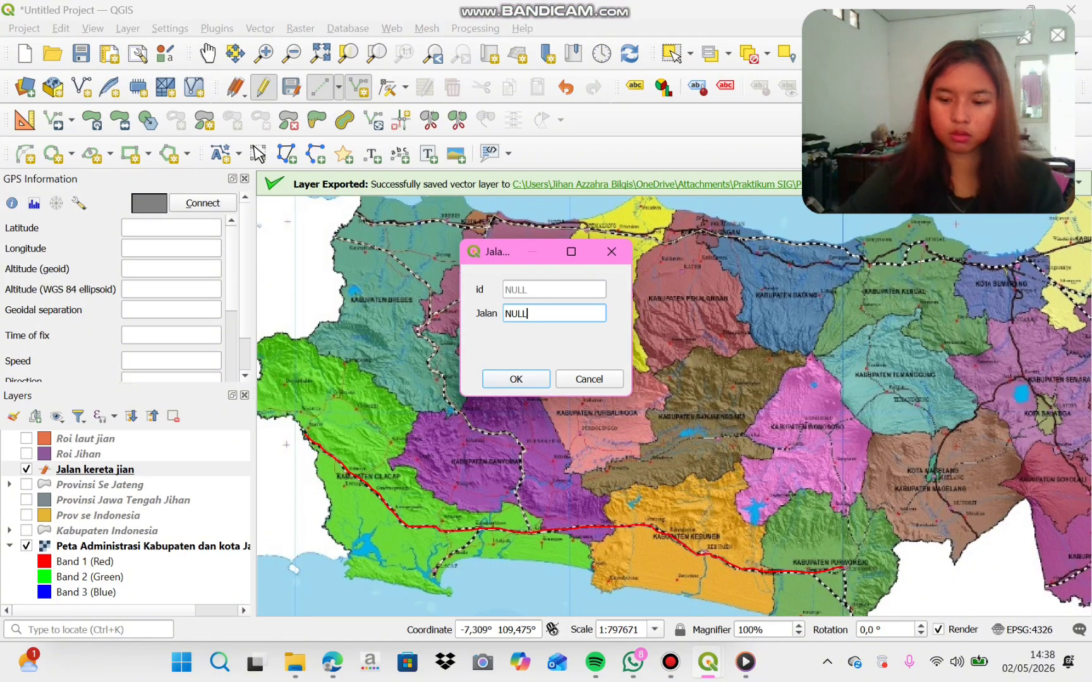
{"action": "key", "text": "BackSpace"}
{"action": "key", "text": "BackSpace"}
{"action": "key", "text": "BackSpace"}
{"action": "key", "text": "BackSpace"}
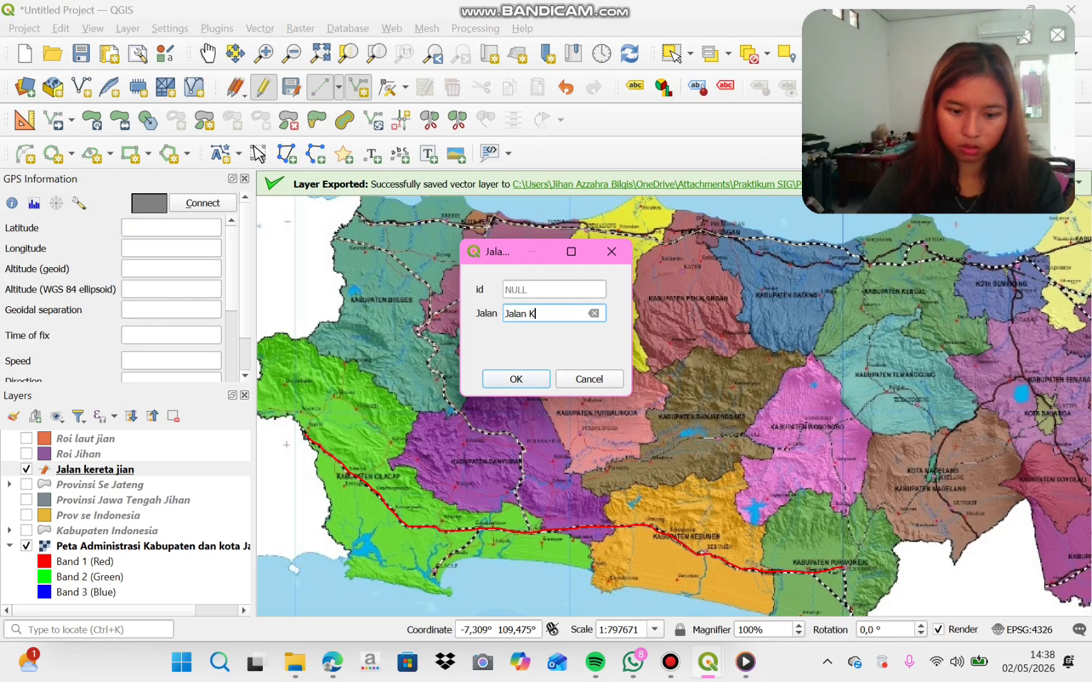
{"action": "type", "text": "Jalan Kereta"}
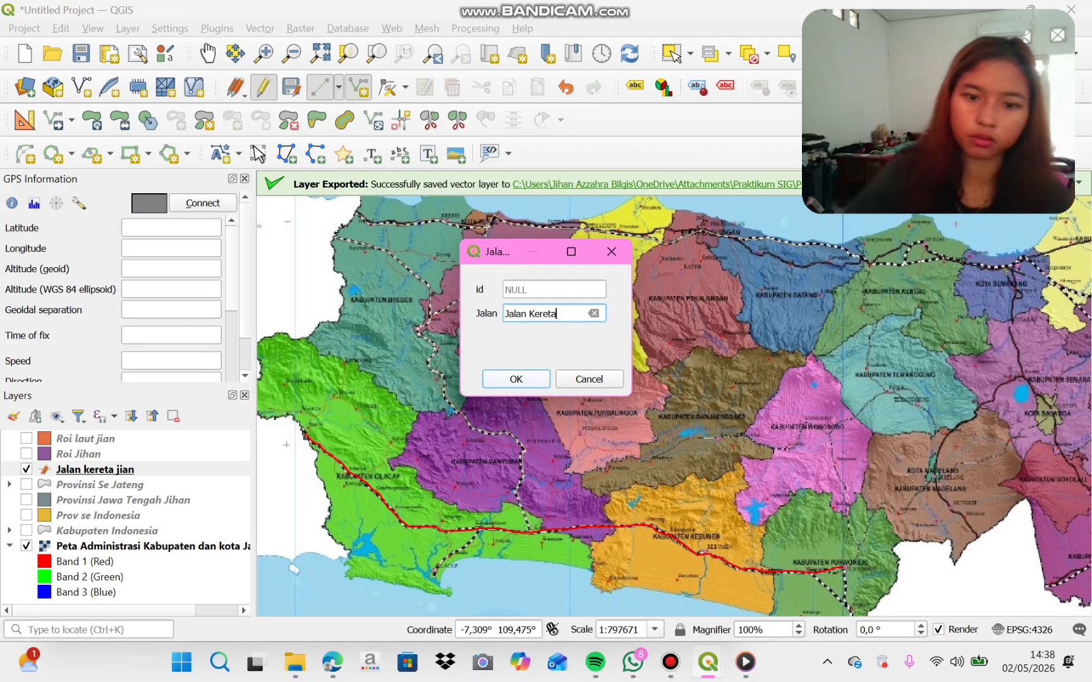
{"action": "key", "text": "Return"}
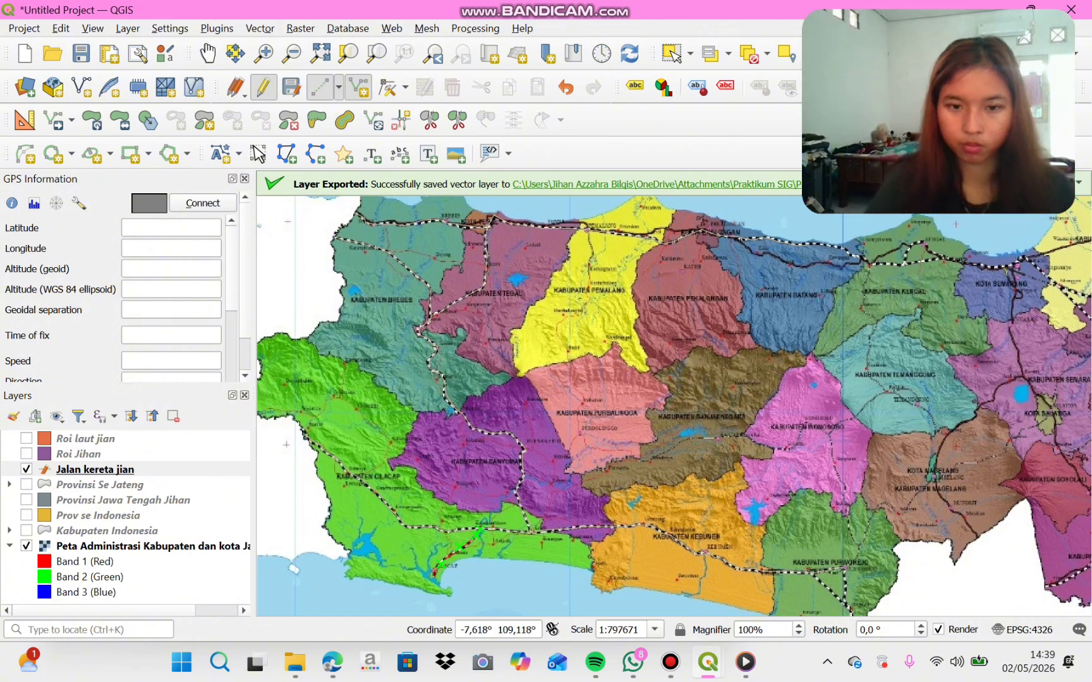
- Finish the Cilacap branch line at the southern main railway and save it with the Jalan attribute "Jalan kereta"
{"action": "right_click", "coordinate": [487, 524]}
{"action": "key", "text": "Tab"}
{"action": "key", "text": "BackSpace"}
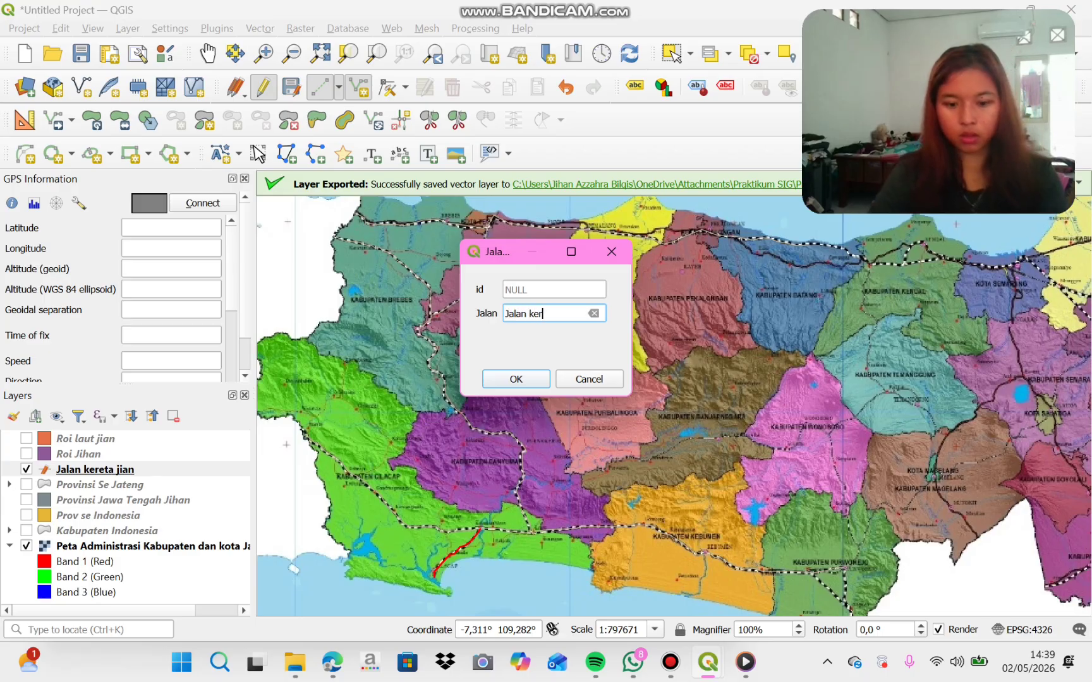
{"action": "key", "text": "Return"}
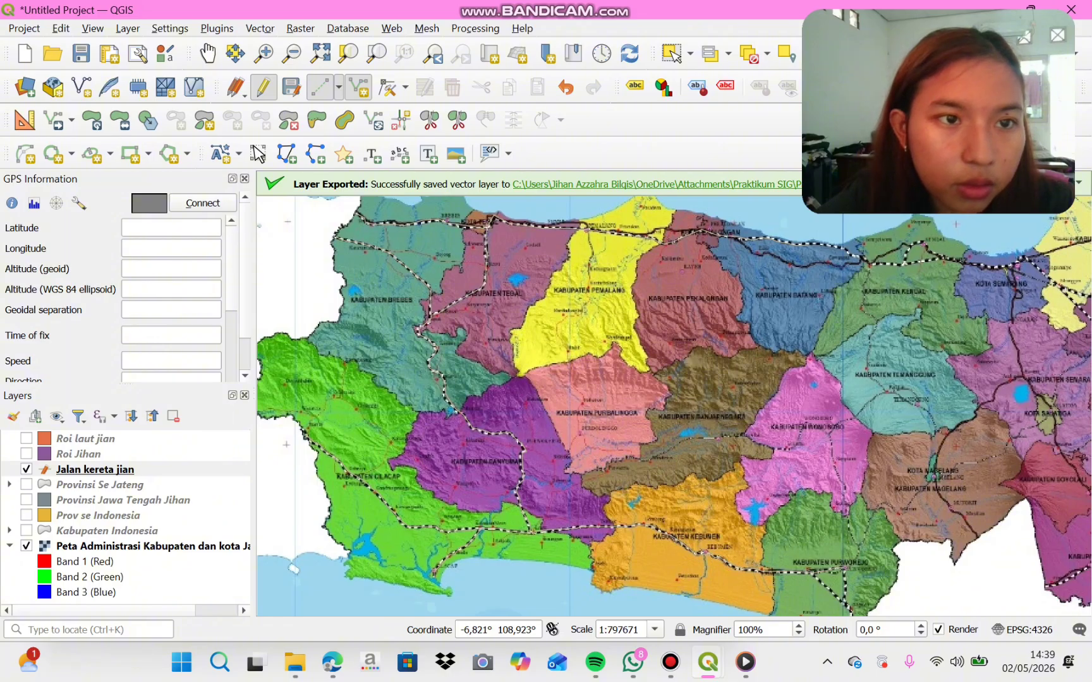
- Save the edits to the Jalan kereta jian layer and resume adding line features over the central regencies
{"action": "left_click", "coordinate": [207, 53]}
{"action": "left_click_drag", "start_coordinate": [721, 332], "coordinate": [413, 300]}
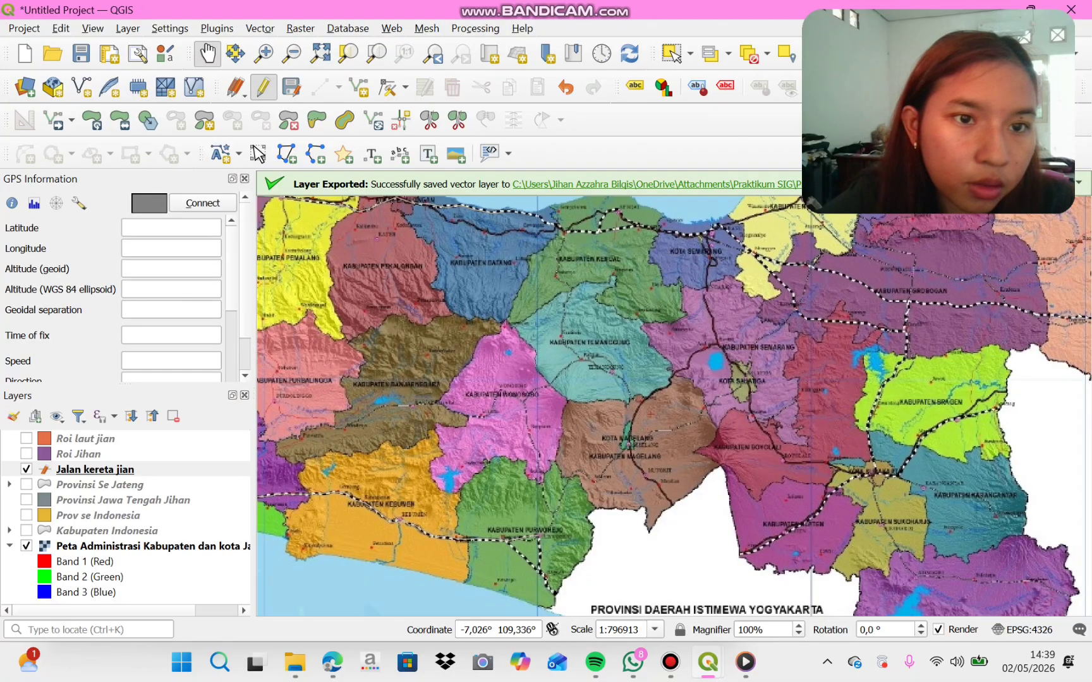
{"action": "left_click", "coordinate": [263, 86]}
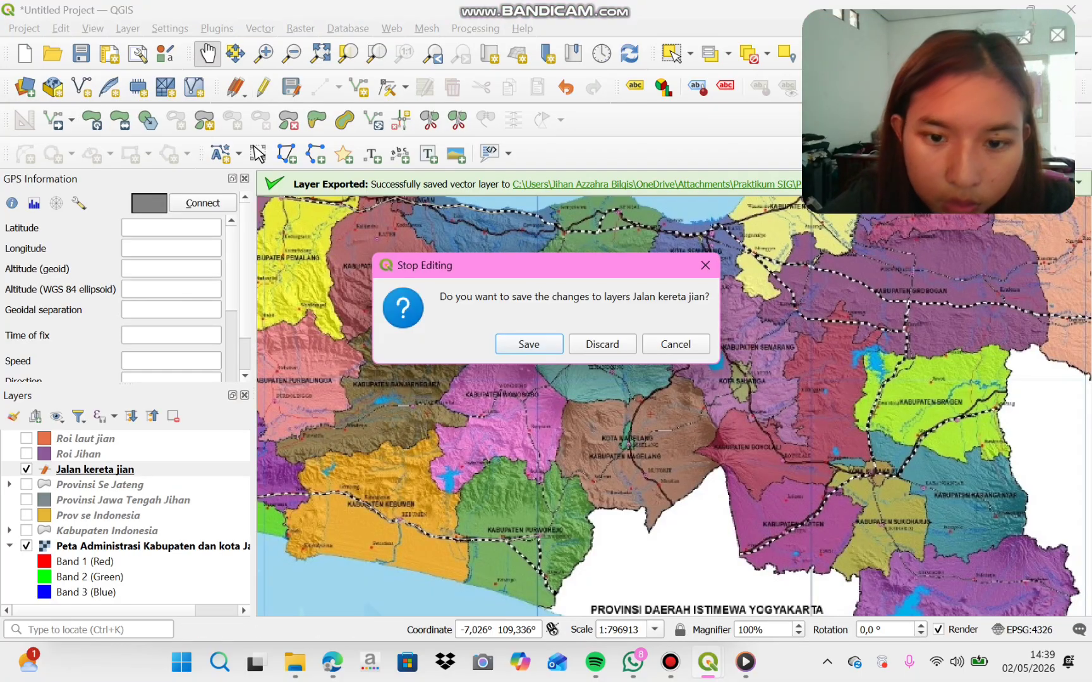
{"action": "left_click", "coordinate": [529, 344]}
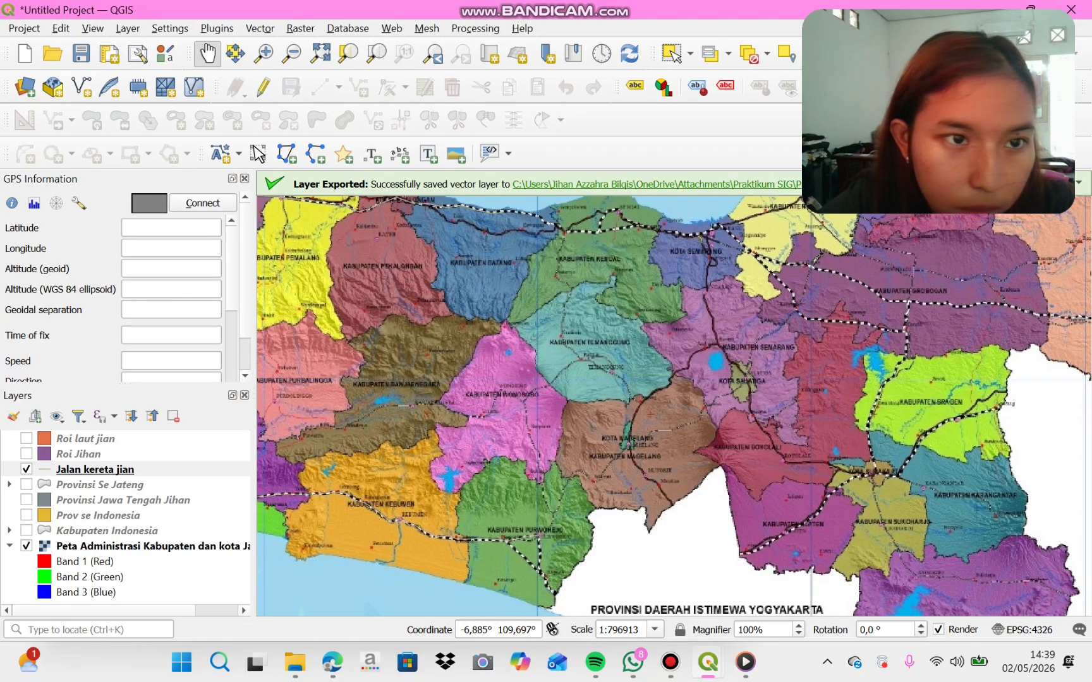
{"action": "left_click", "coordinate": [263, 87]}
{"action": "left_click", "coordinate": [359, 86]}
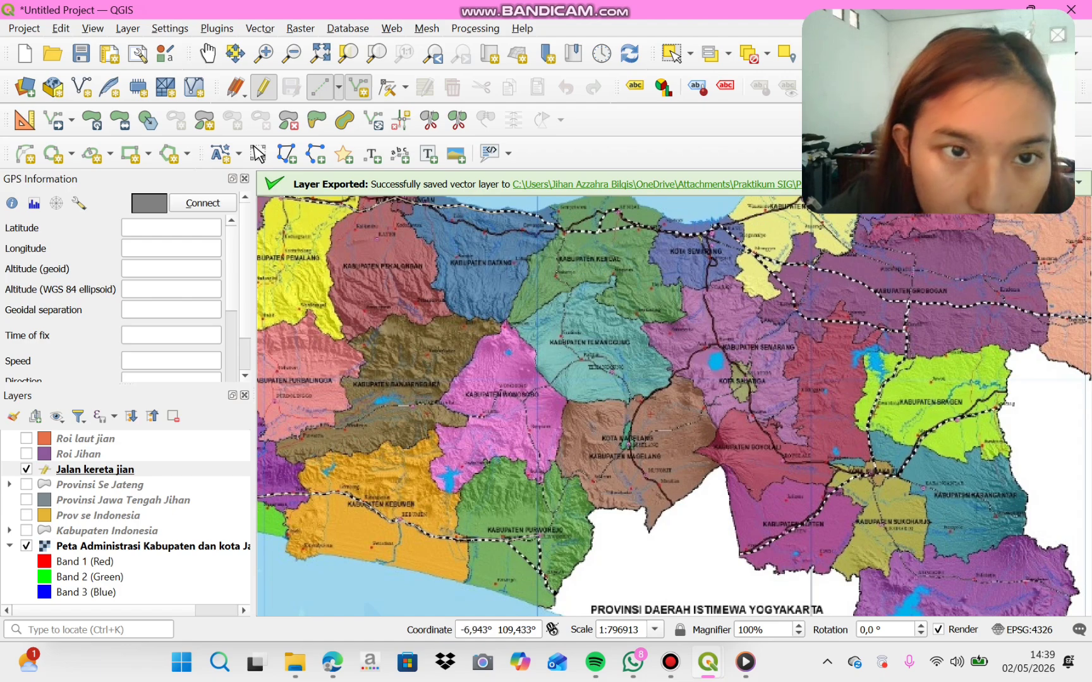
{"action": "left_click", "coordinate": [339, 87]}
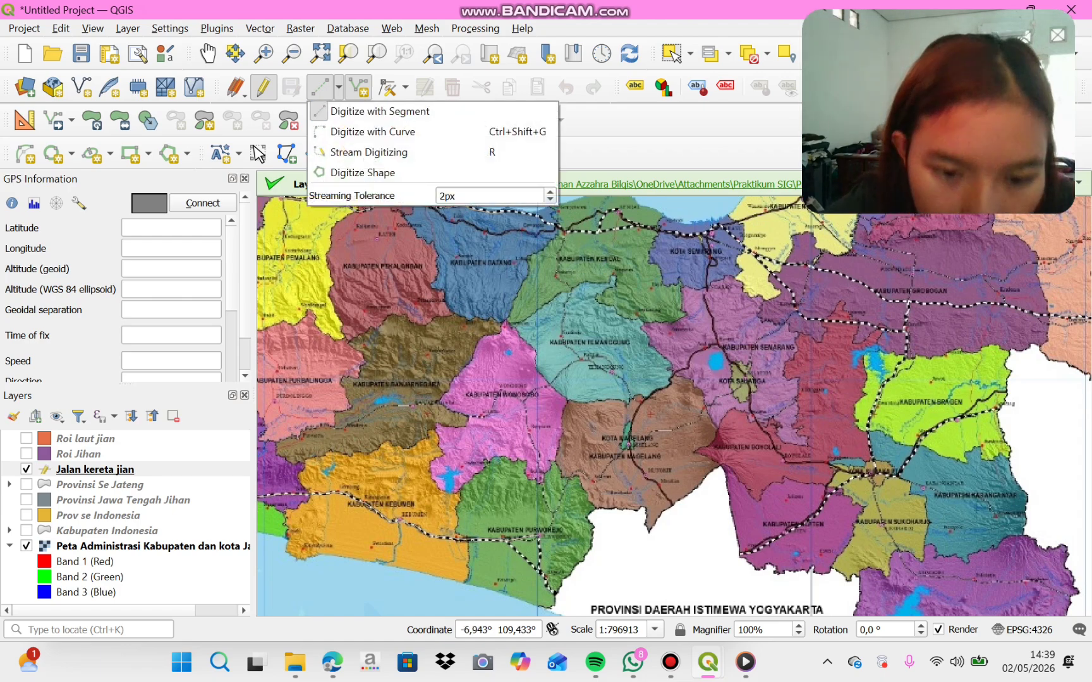
{"action": "left_click", "coordinate": [362, 172]}
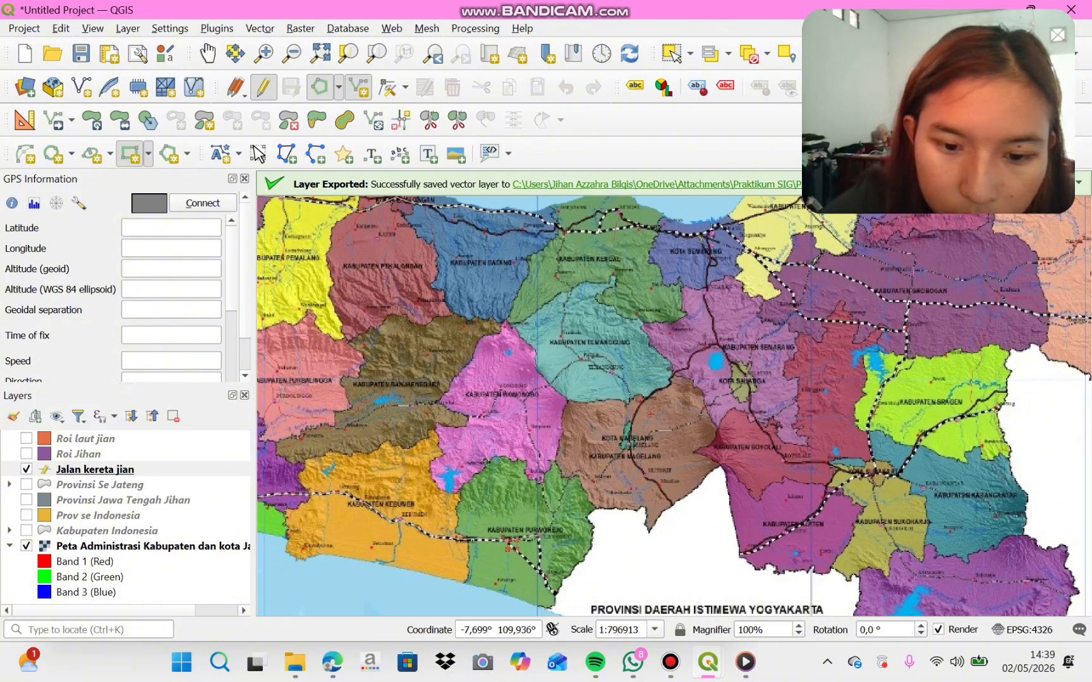
{"action": "left_click", "coordinate": [339, 87]}
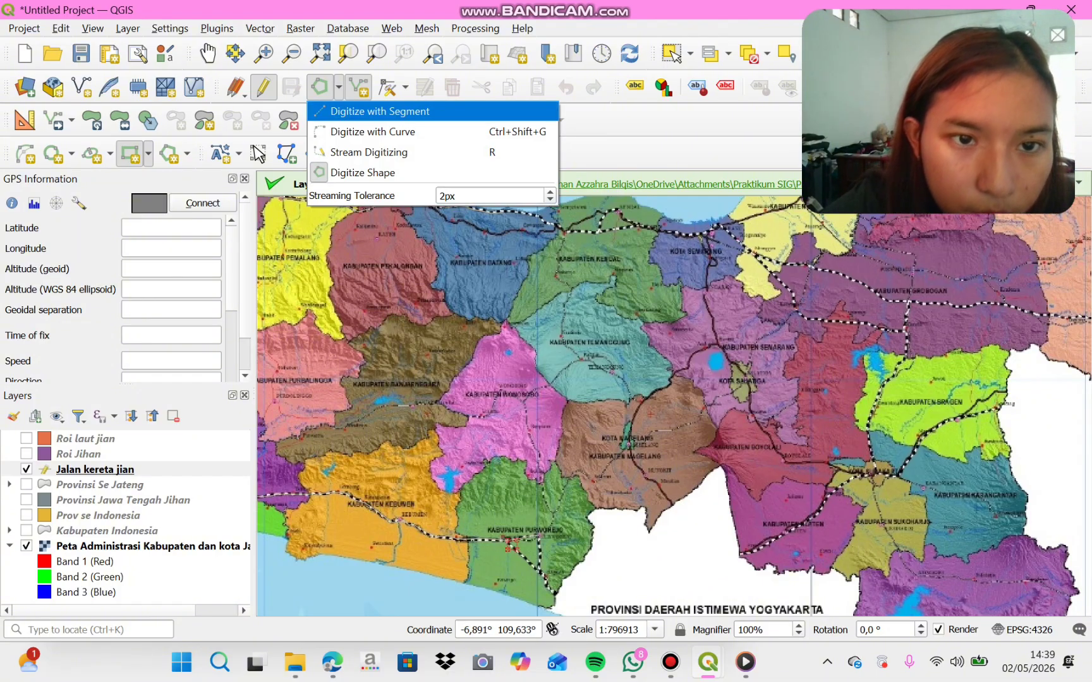
{"action": "left_click", "coordinate": [354, 111]}
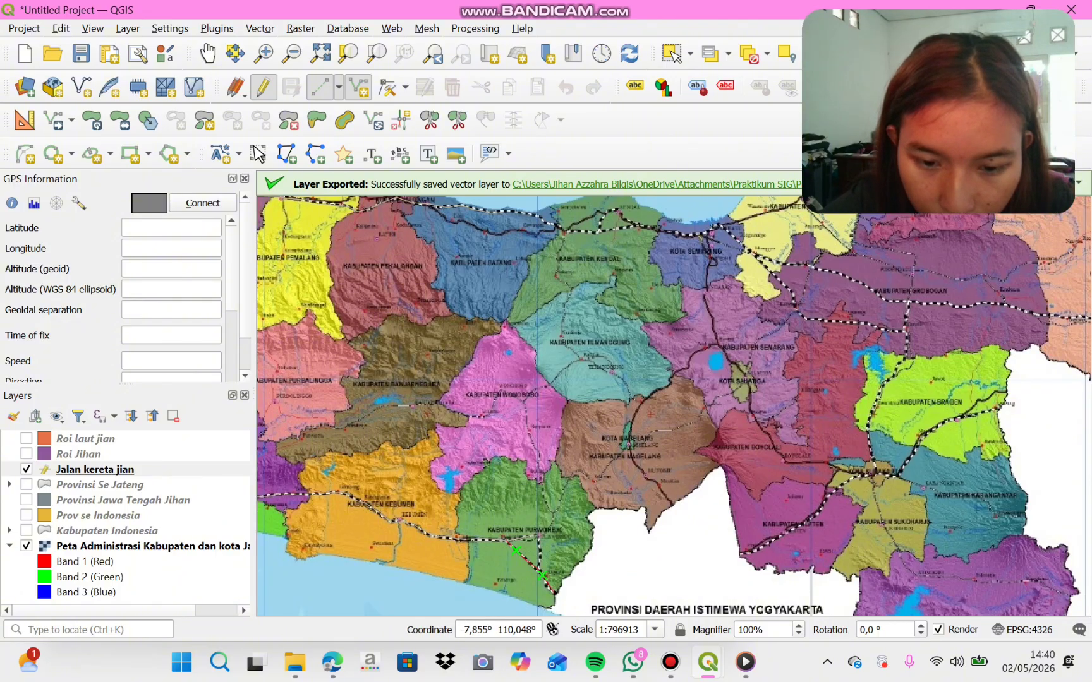
- Finish the diagonal railway line to Purworejo's southeastern border and save it with the Jalan attribute "Jalan kereta"
{"action": "right_click", "coordinate": [555, 593]}
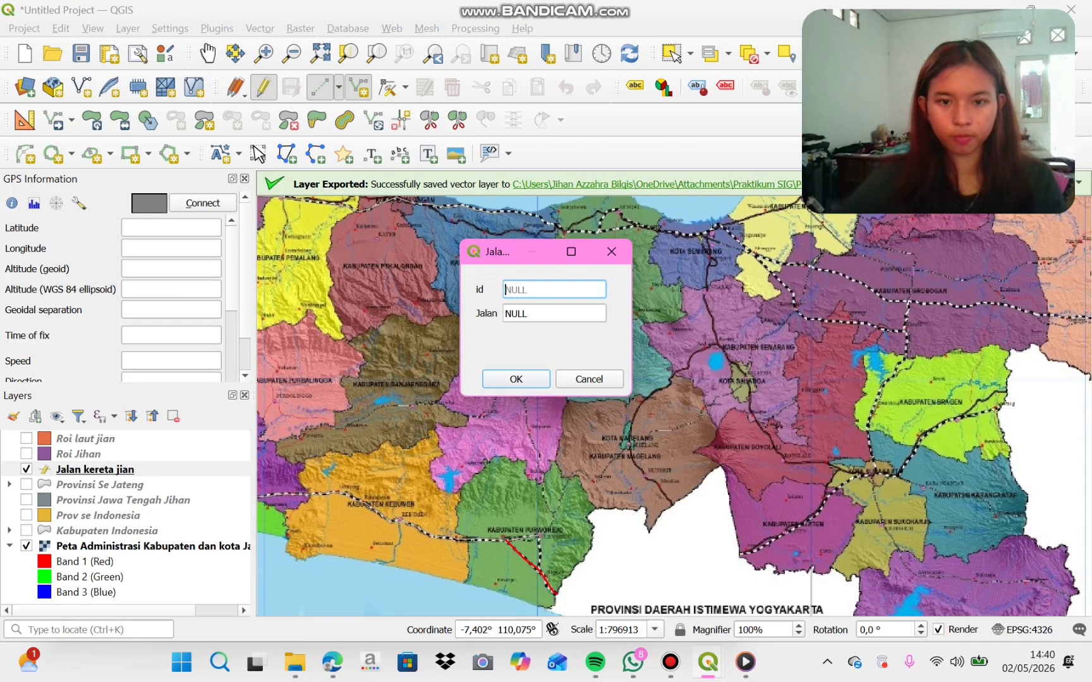
{"action": "key", "text": "Tab"}
{"action": "type", "text": "Jalan kereta"}
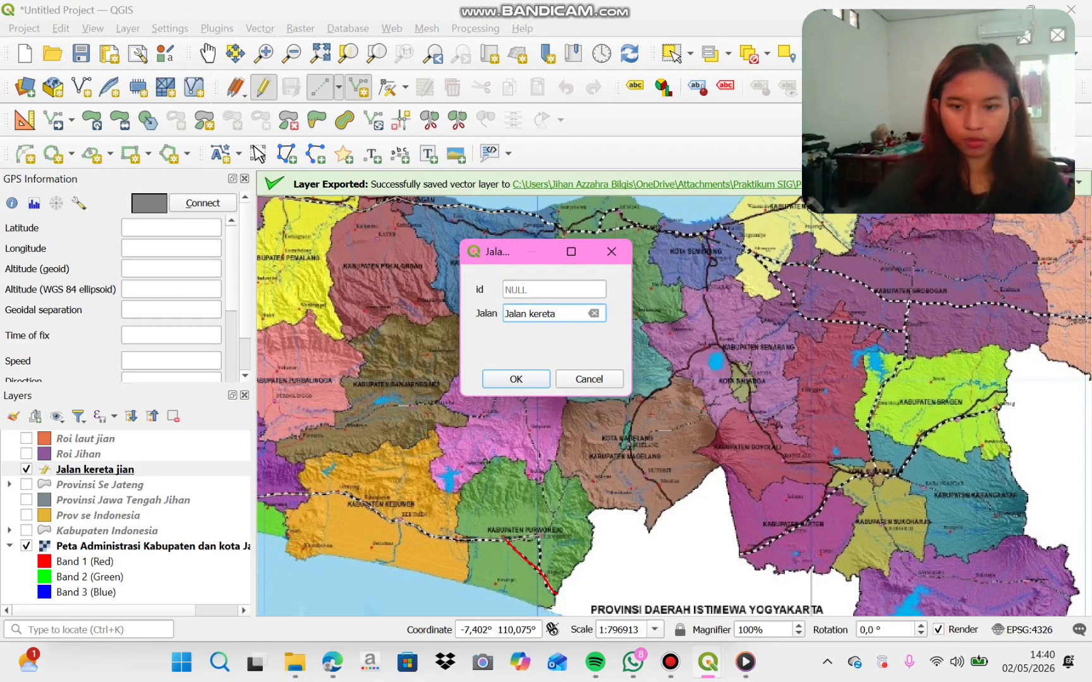
{"action": "key", "text": "Return"}
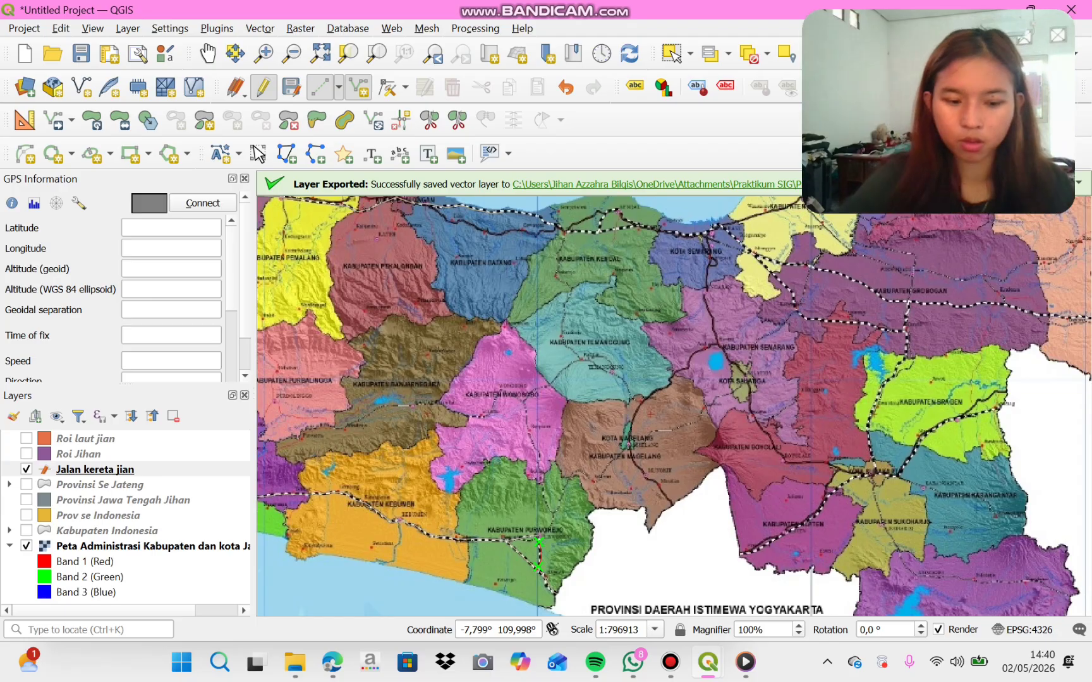
- Finish the short north–south railway line in eastern Purworejo and save it with the Jalan attribute "Jalan kereta"
{"action": "right_click", "coordinate": [538, 567]}
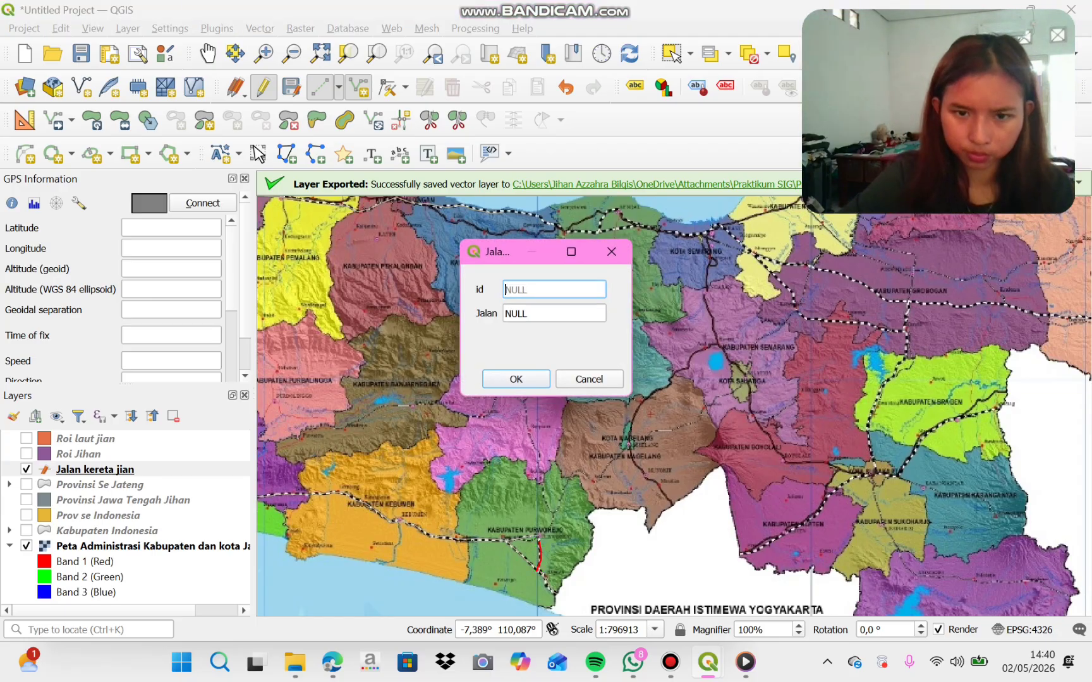
{"action": "key", "text": "Tab"}
{"action": "type", "text": "J"}
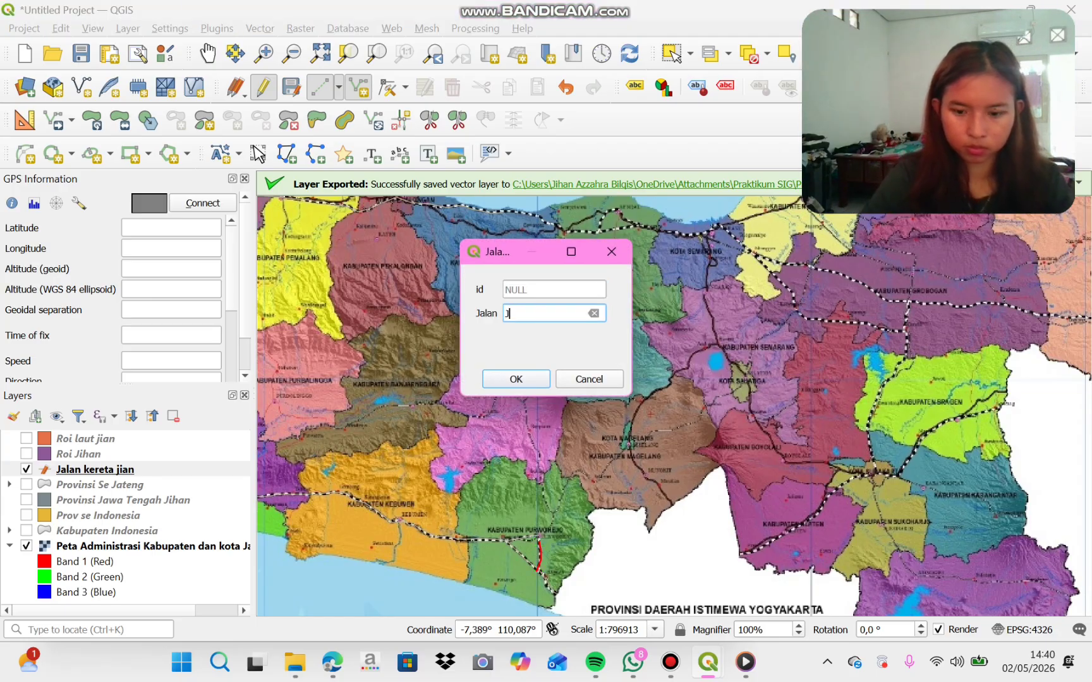
{"action": "type", "text": "alan kereta"}
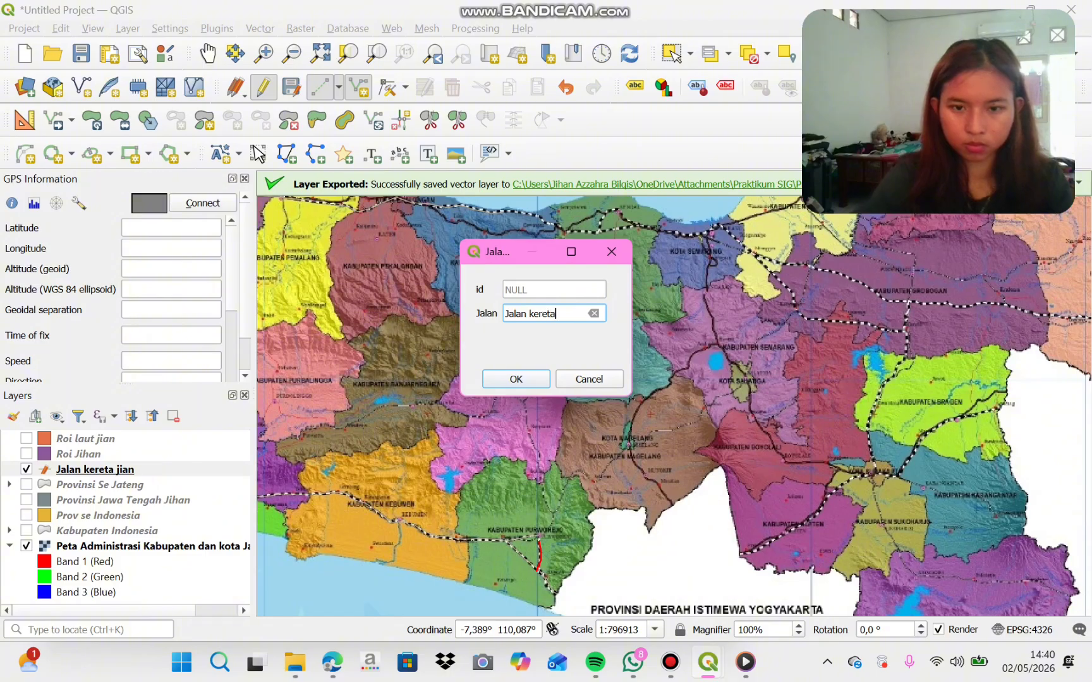
{"action": "key", "text": "Return"}
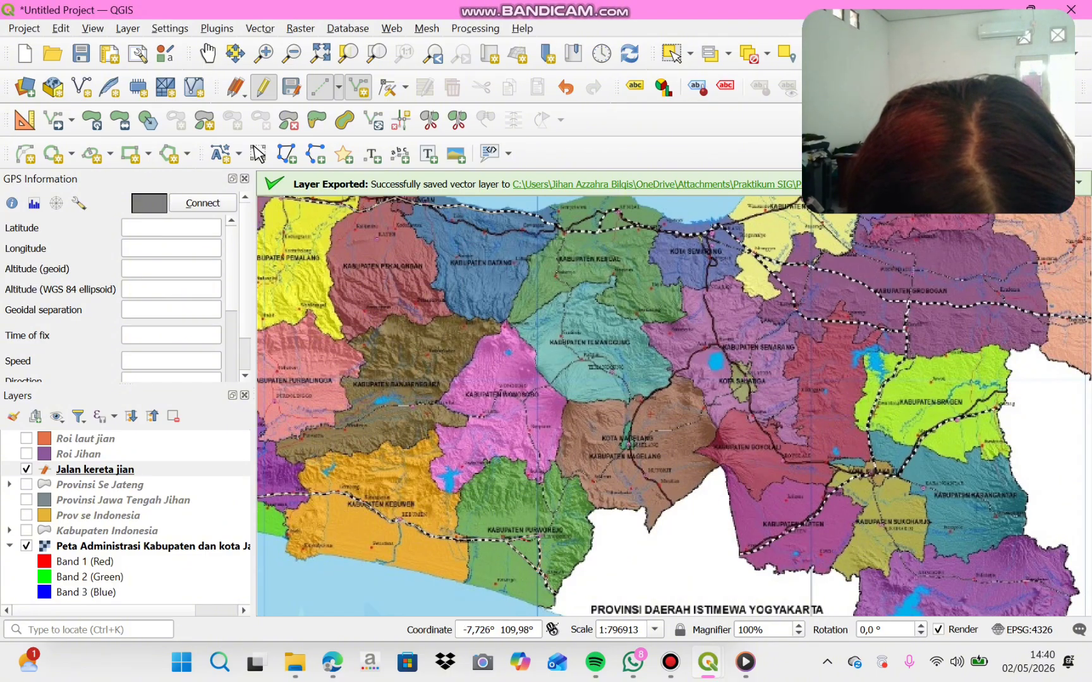
- Finish the short east–west link between the two Purworejo lines and save it with the Jalan attribute "Jalan kereta"
{"action": "right_click", "coordinate": [536, 538]}
{"action": "key", "text": "Tab"}
{"action": "key", "text": "BackSpace"}
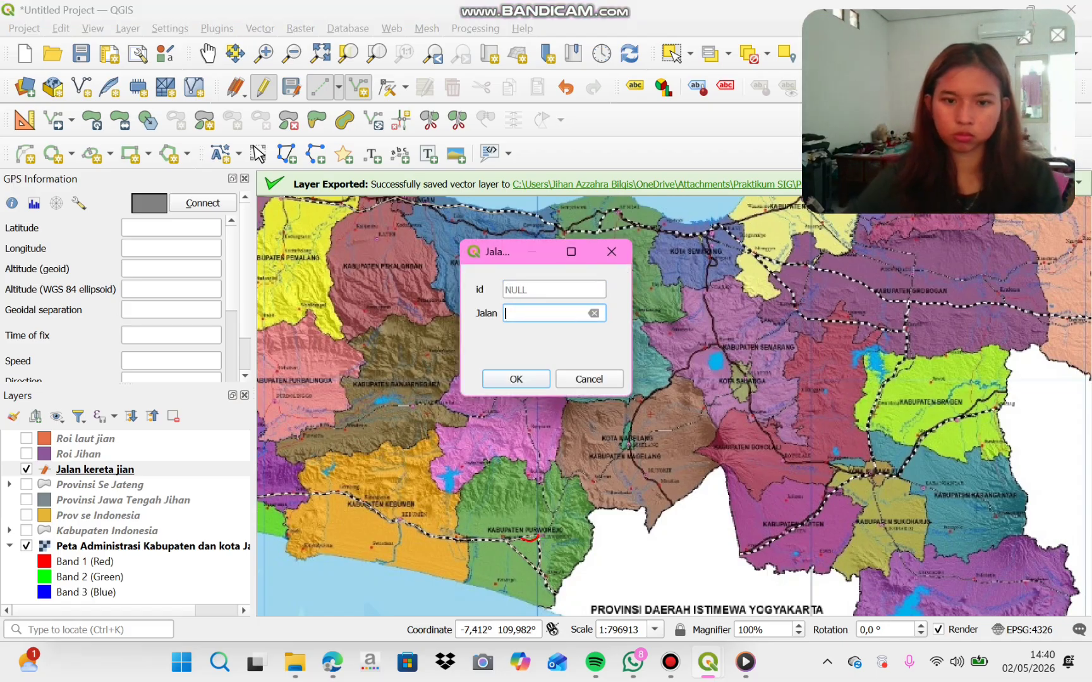
{"action": "type", "text": "Jalan k"}
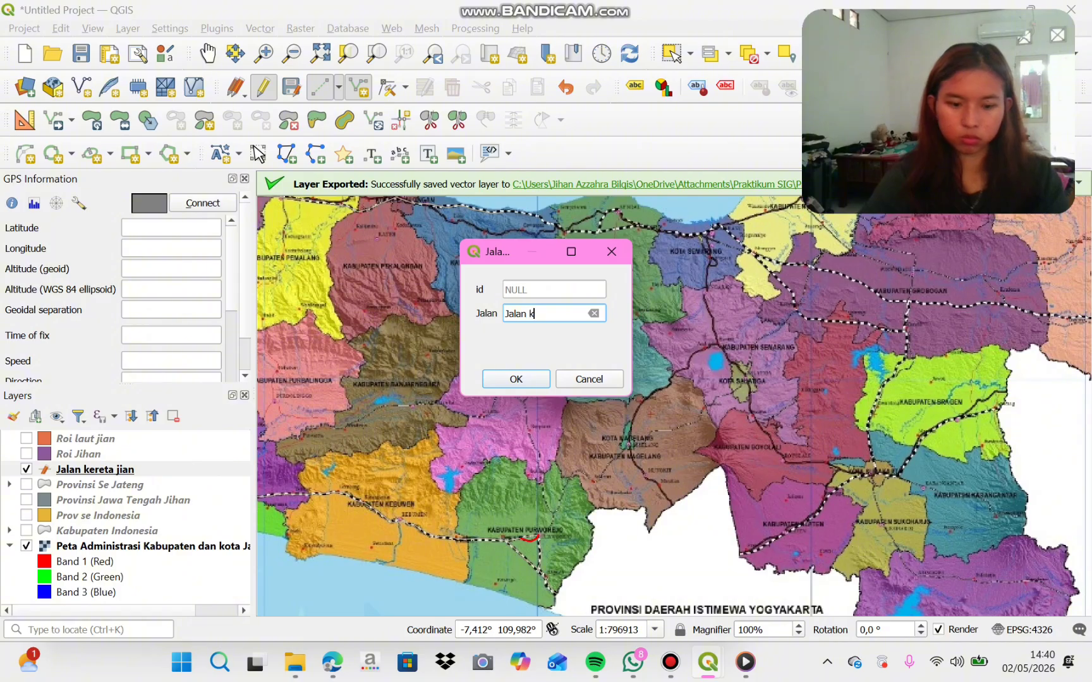
{"action": "type", "text": "ereta"}
{"action": "key", "text": "Return"}
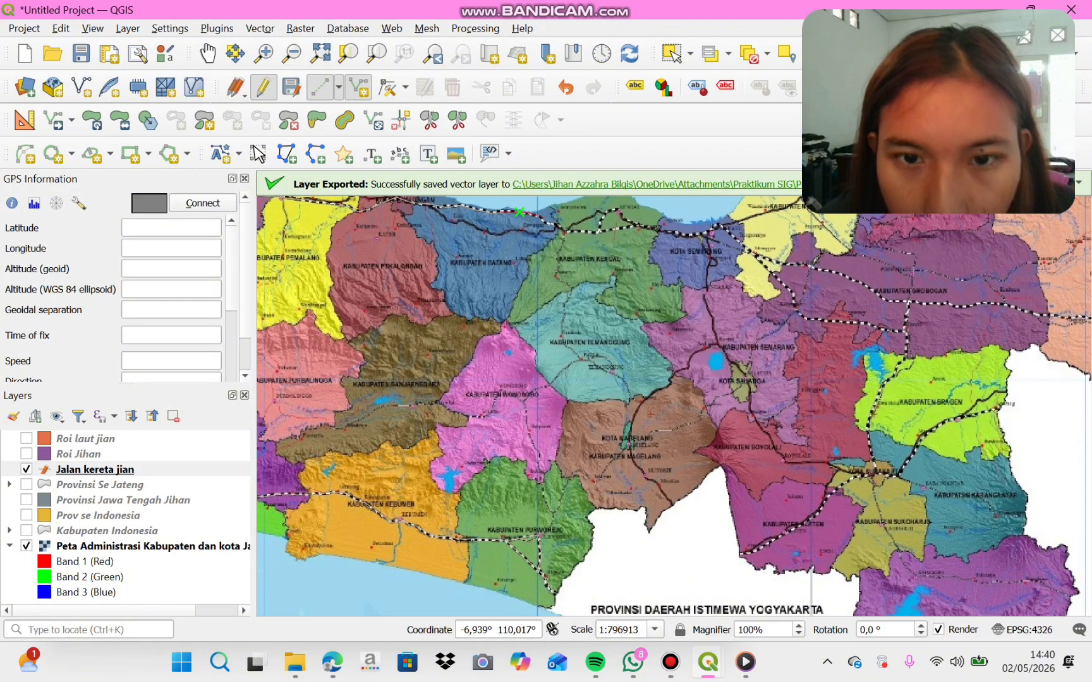
{"action": "left_click", "coordinate": [548, 221]}
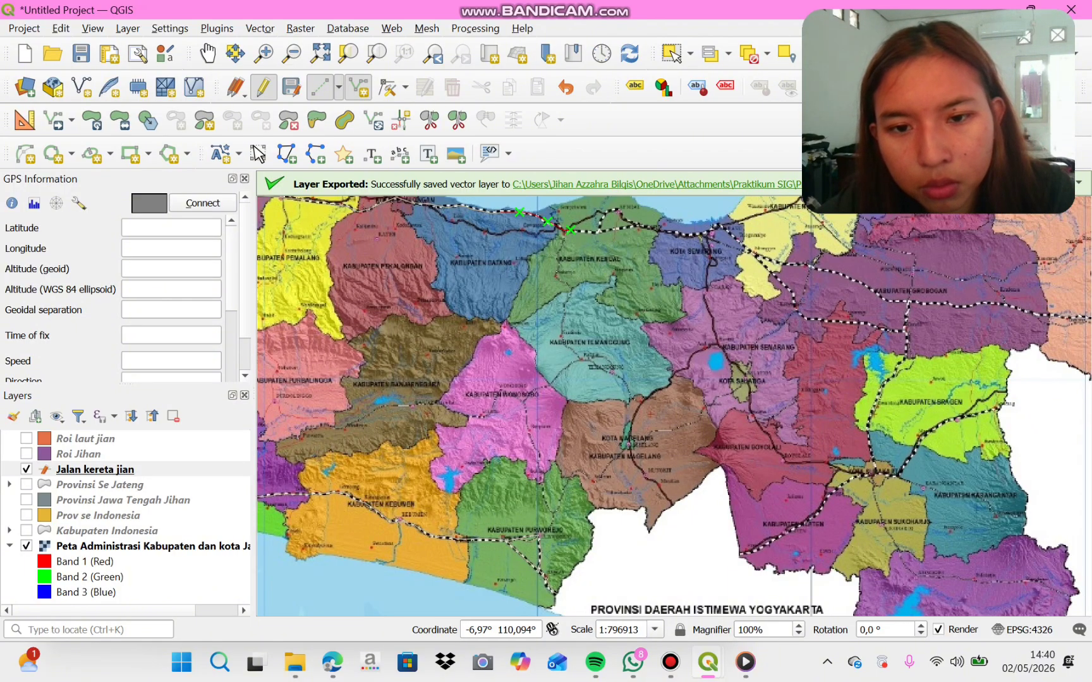
{"action": "left_click", "coordinate": [587, 231]}
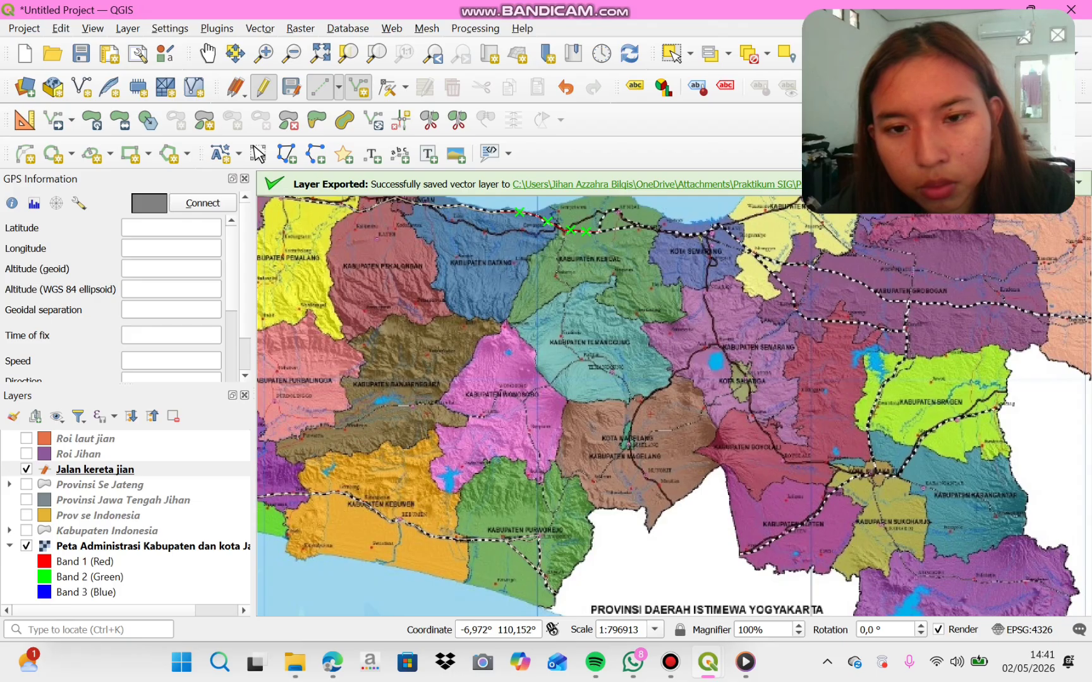
{"action": "key", "text": "Escape"}
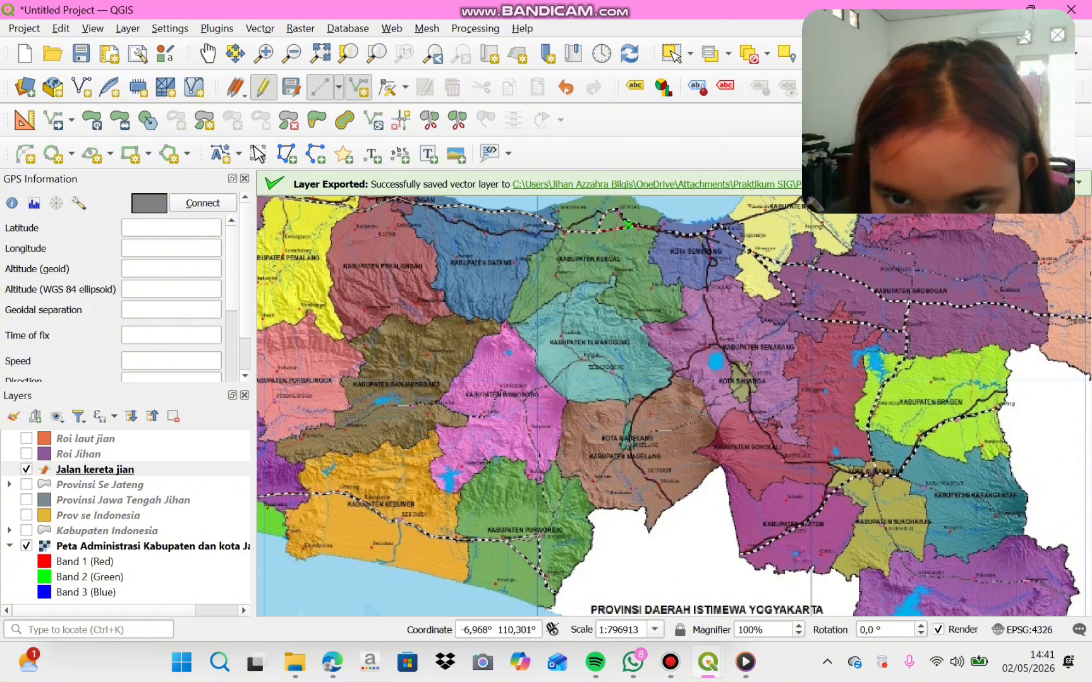
- Trace the northern coastal railway from Kendal to Kota Semarang and save the line with the Jalan attribute "Jalan Kereta"
{"action": "left_click", "coordinate": [660, 229]}
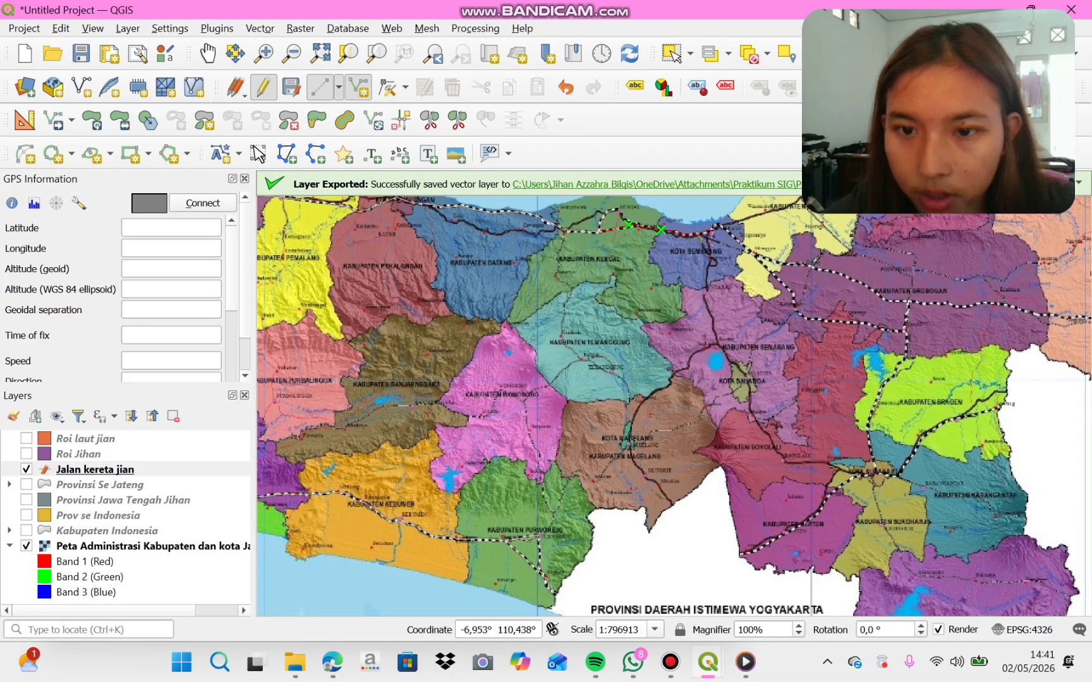
{"action": "right_click", "coordinate": [701, 233]}
{"action": "key", "text": "Tab"}
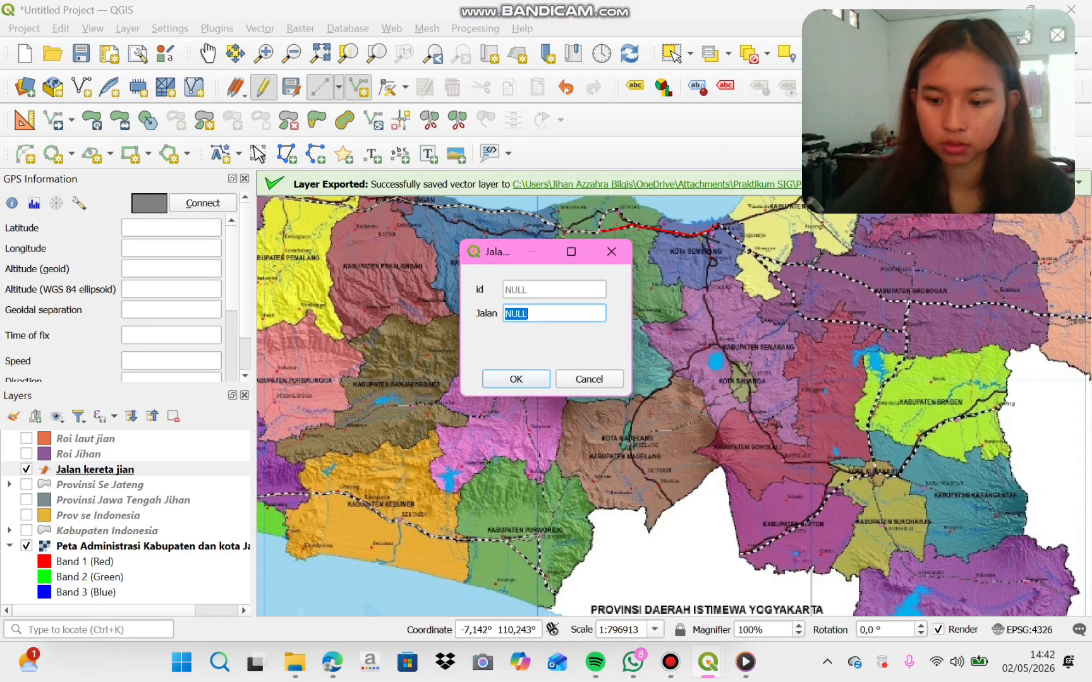
{"action": "key", "text": "BackSpace"}
{"action": "type", "text": "Jalan K"}
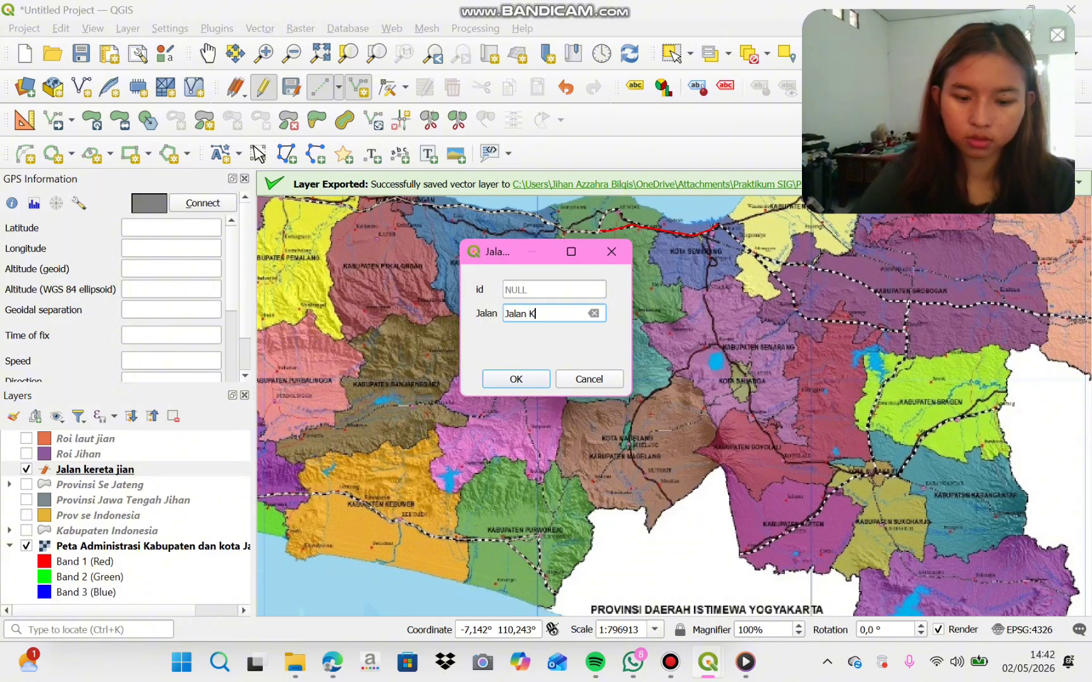
{"action": "type", "text": "ereta"}
{"action": "key", "text": "Return"}
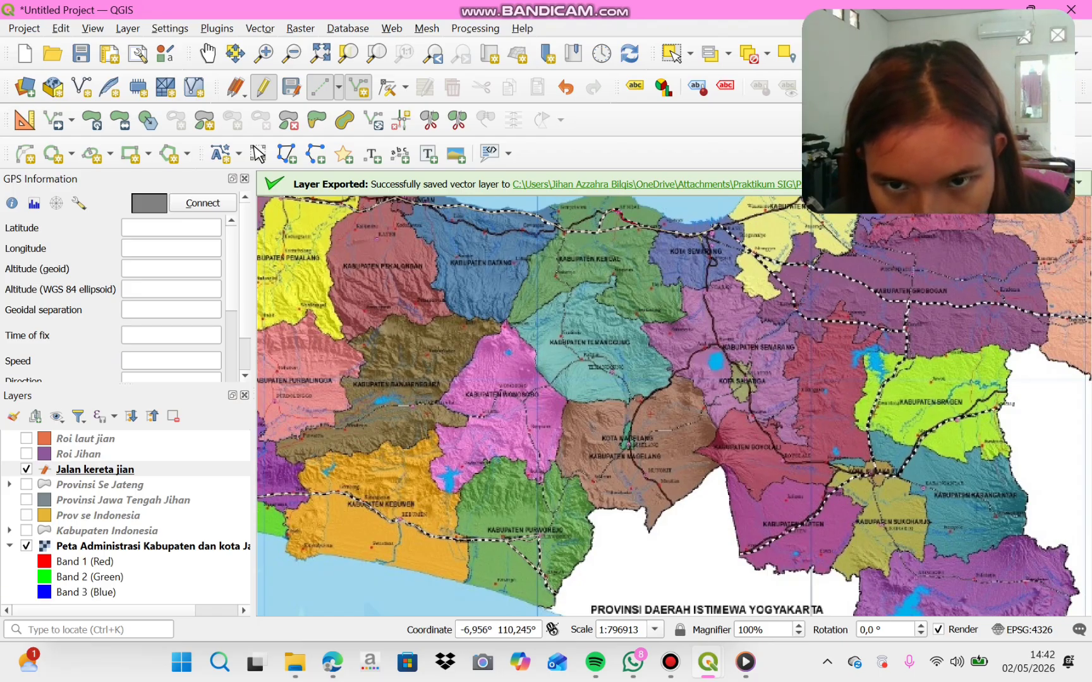
- Finish the short railway link in northern Kendal and save it with the Jalan attribute "Jalan kereta"
{"action": "right_click", "coordinate": [642, 226]}
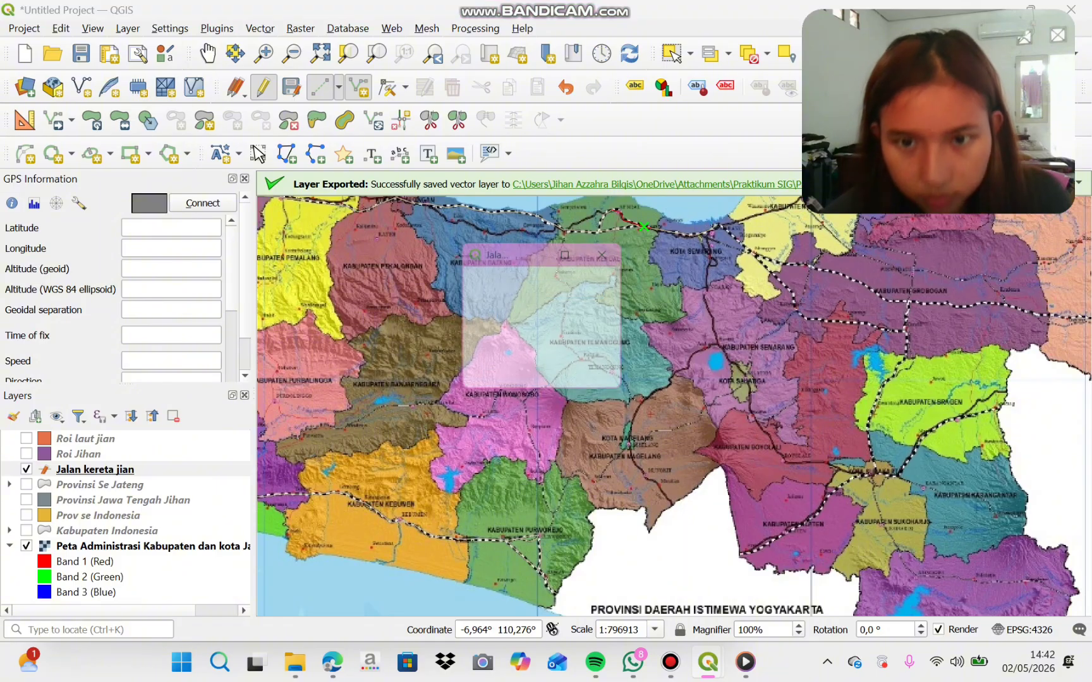
{"action": "key", "text": "Tab"}
{"action": "key", "text": "BackSpace"}
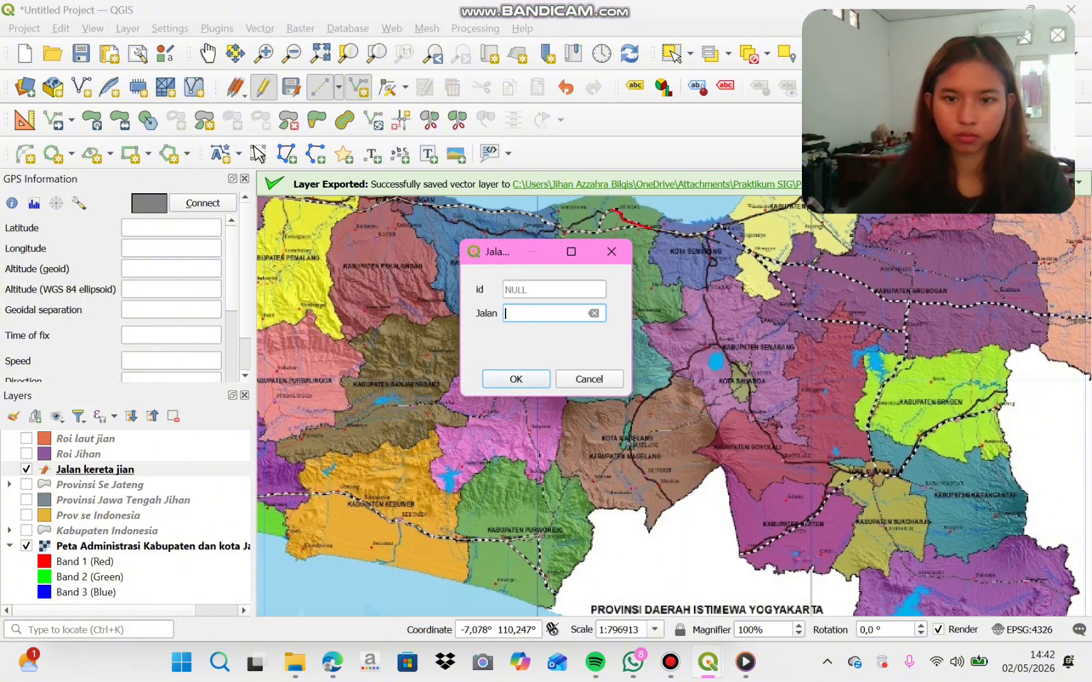
{"action": "type", "text": "Jalan kereta"}
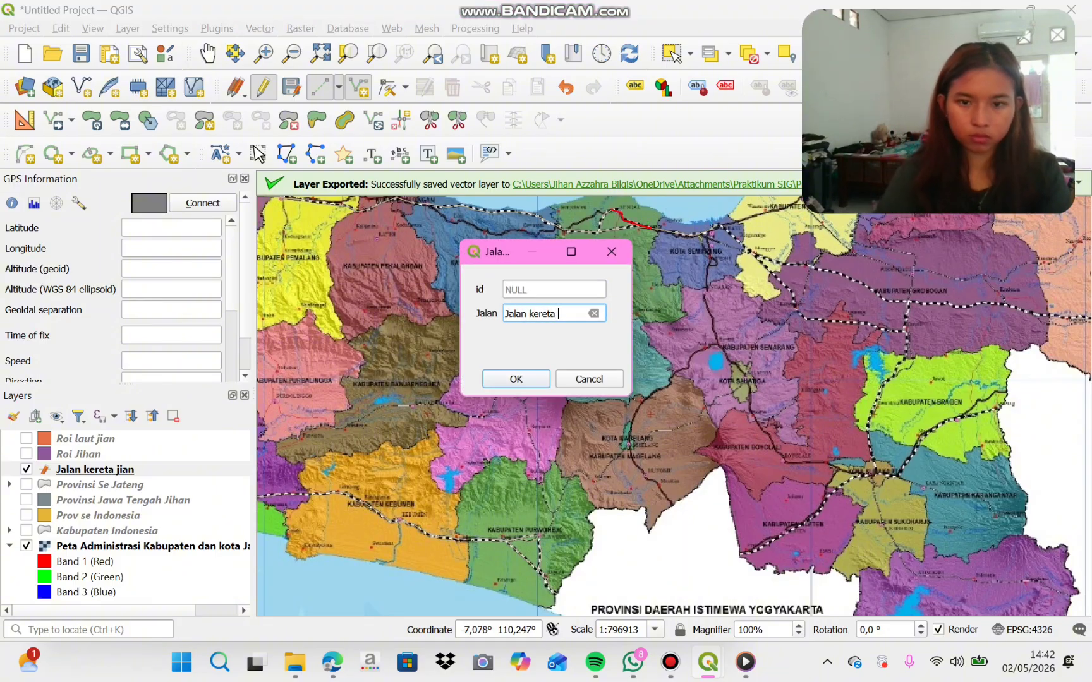
{"action": "key", "text": "Return"}
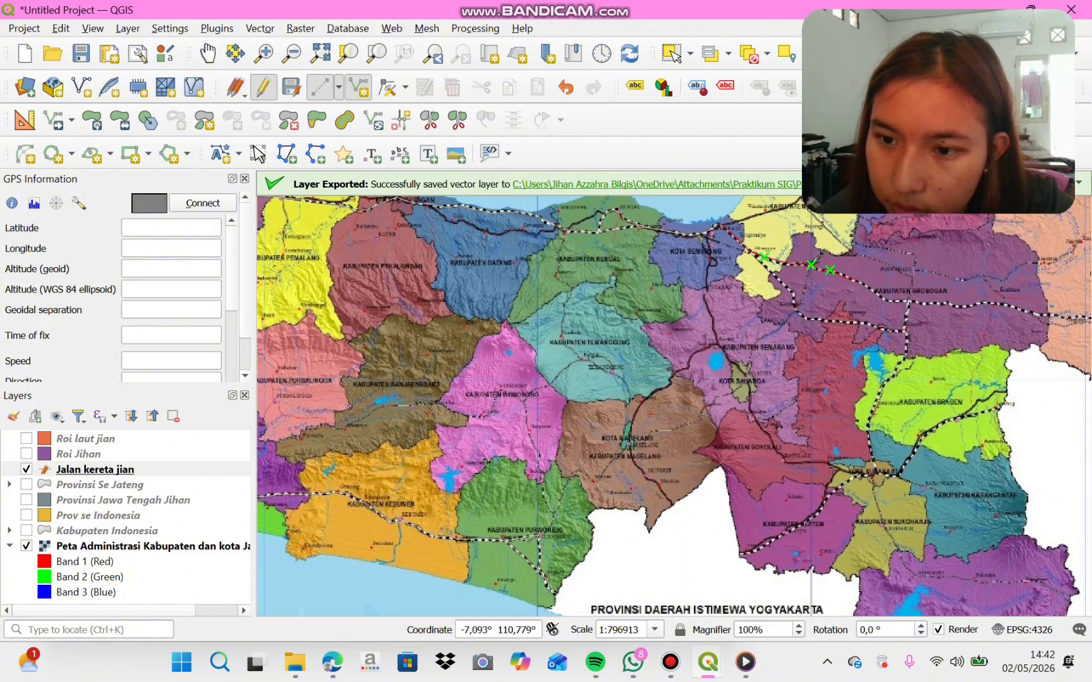
- Continue tracing the railway line eastward across Kabupaten Grobogan into Kabupaten Blora
{"action": "left_click", "coordinate": [865, 282]}
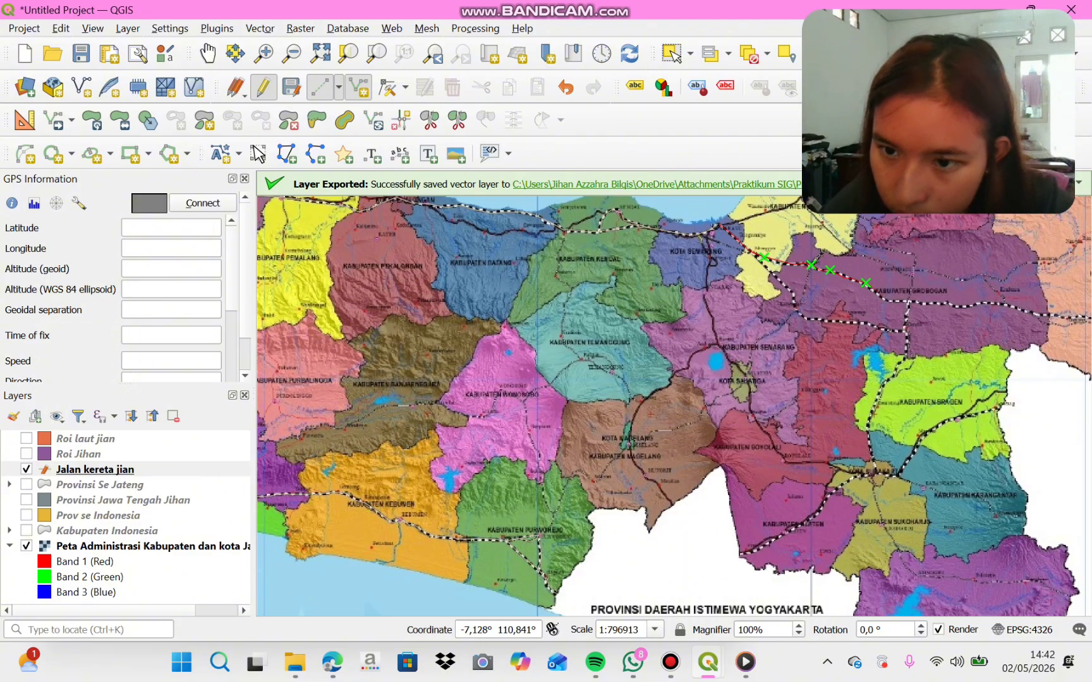
{"action": "key", "text": "BackSpace"}
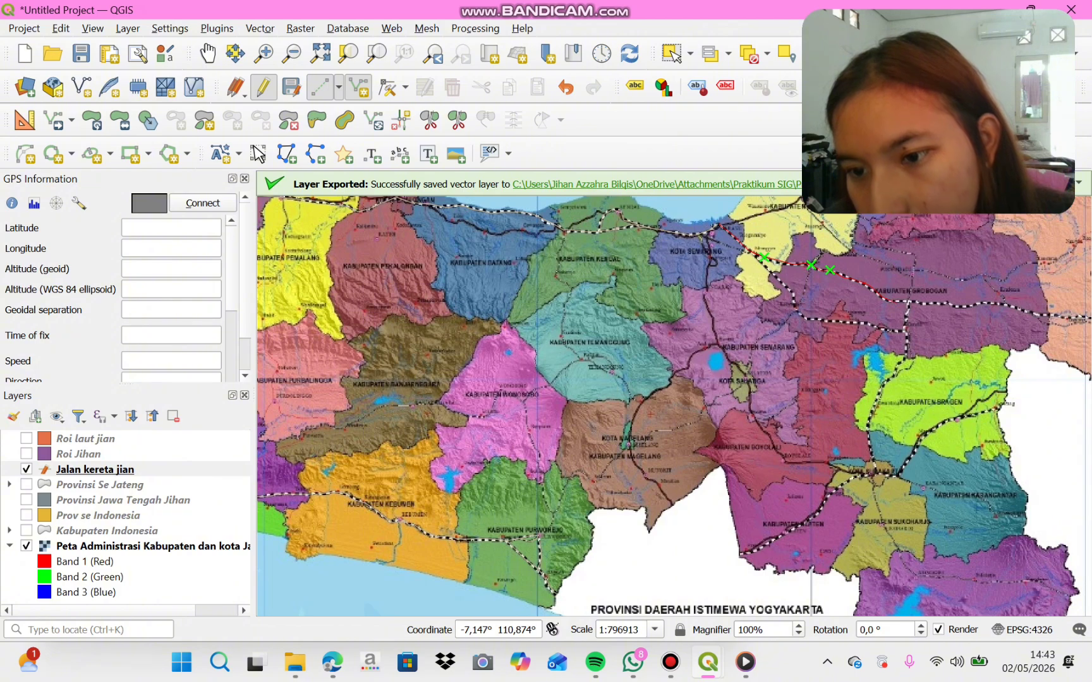
{"action": "left_click", "coordinate": [906, 303]}
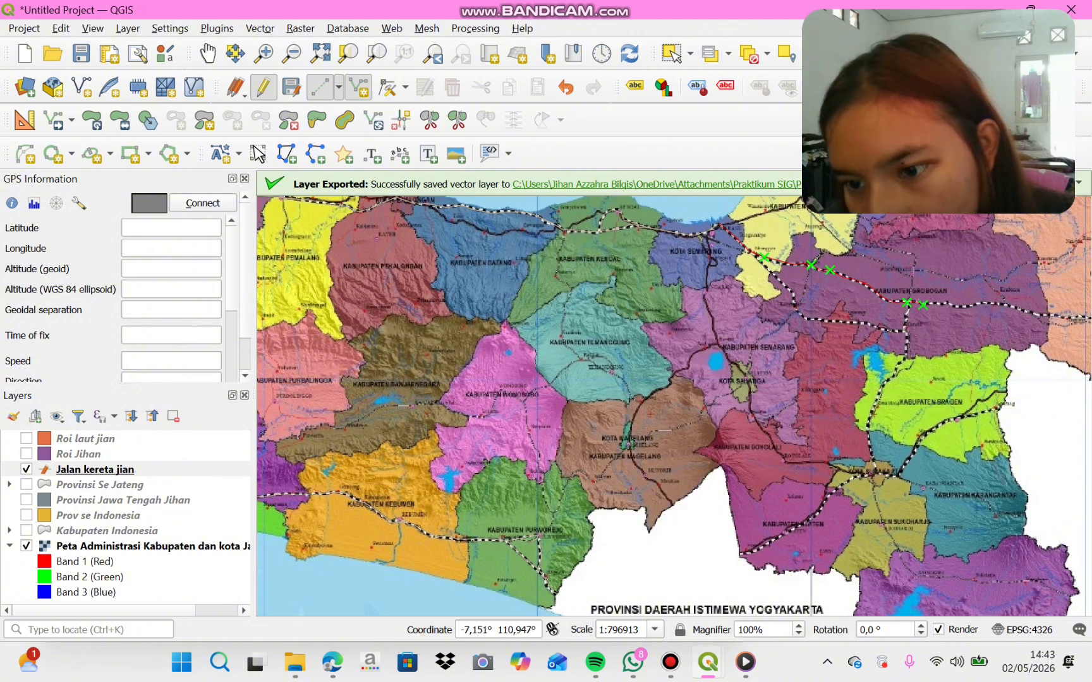
{"action": "left_click", "coordinate": [923, 304]}
{"action": "left_click", "coordinate": [937, 304]}
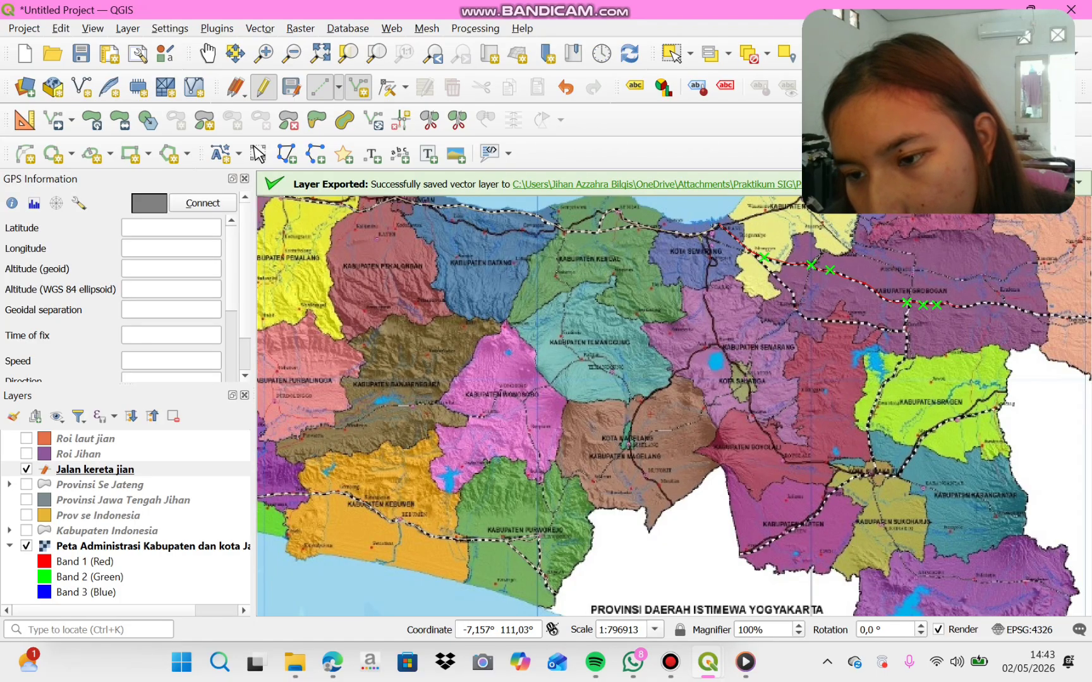
{"action": "left_click", "coordinate": [968, 306]}
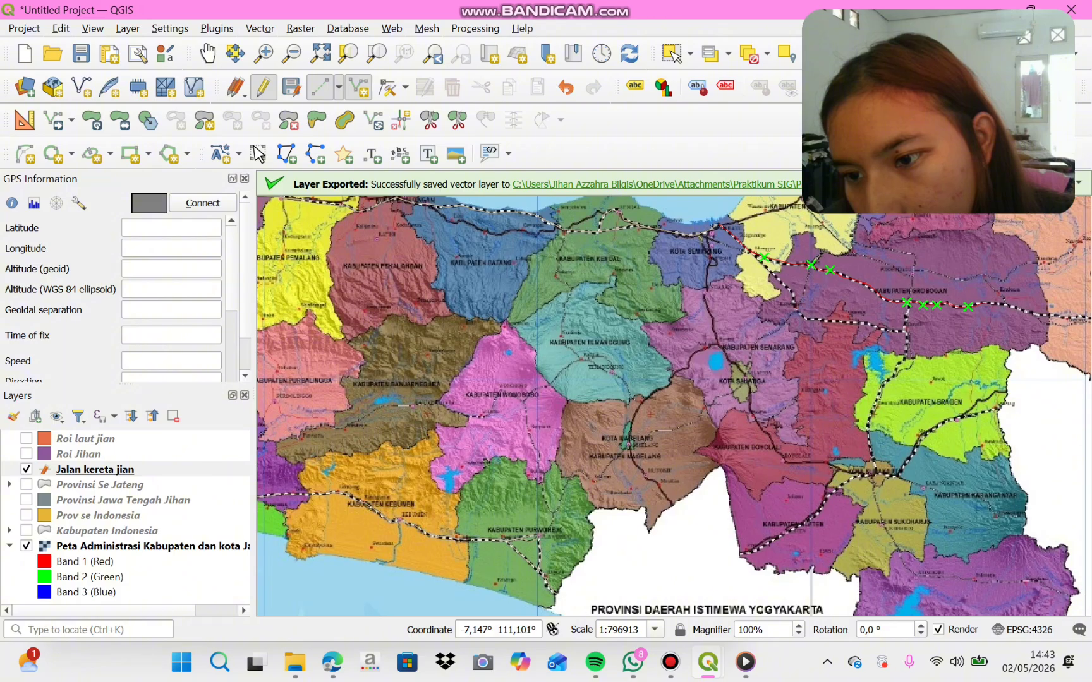
{"action": "left_click", "coordinate": [1004, 304]}
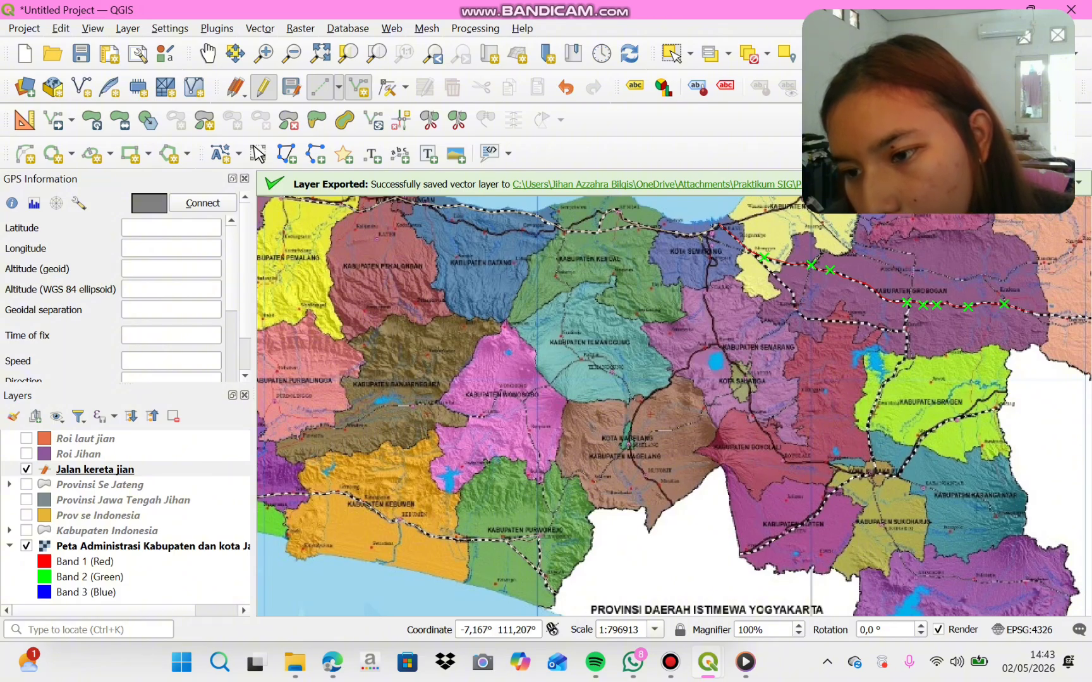
{"action": "left_click", "coordinate": [1055, 314]}
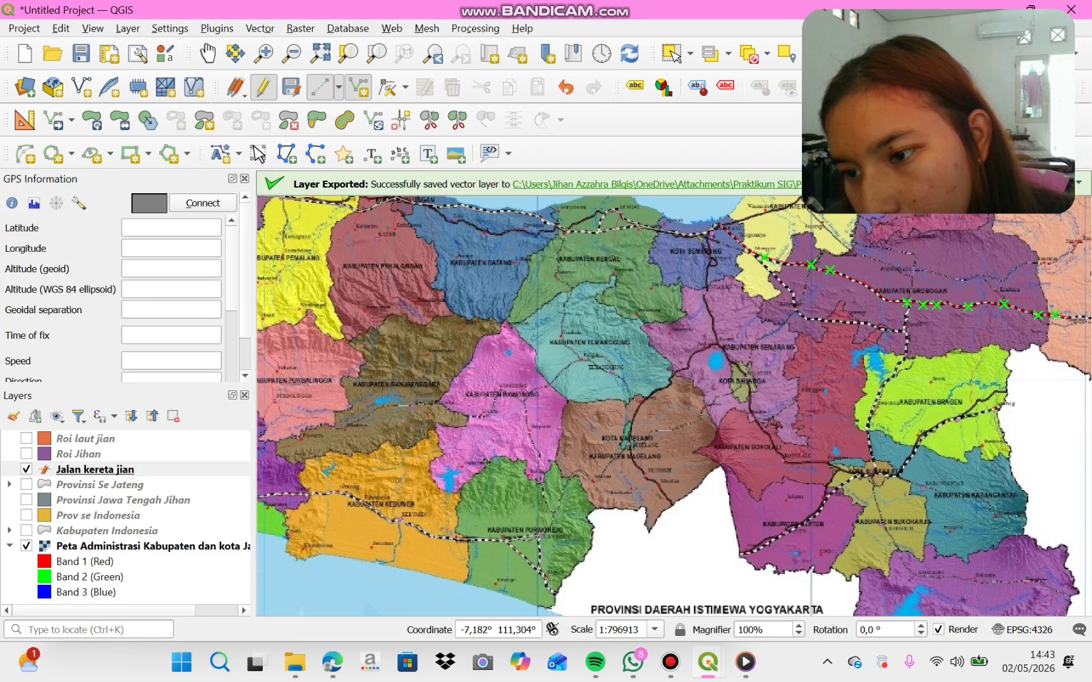
{"action": "left_click", "coordinate": [1072, 317]}
- Finish the Grobogan–Blora railway line and save it with the Jalan attribute "Jalan kereta"
{"action": "right_click", "coordinate": [1073, 318]}
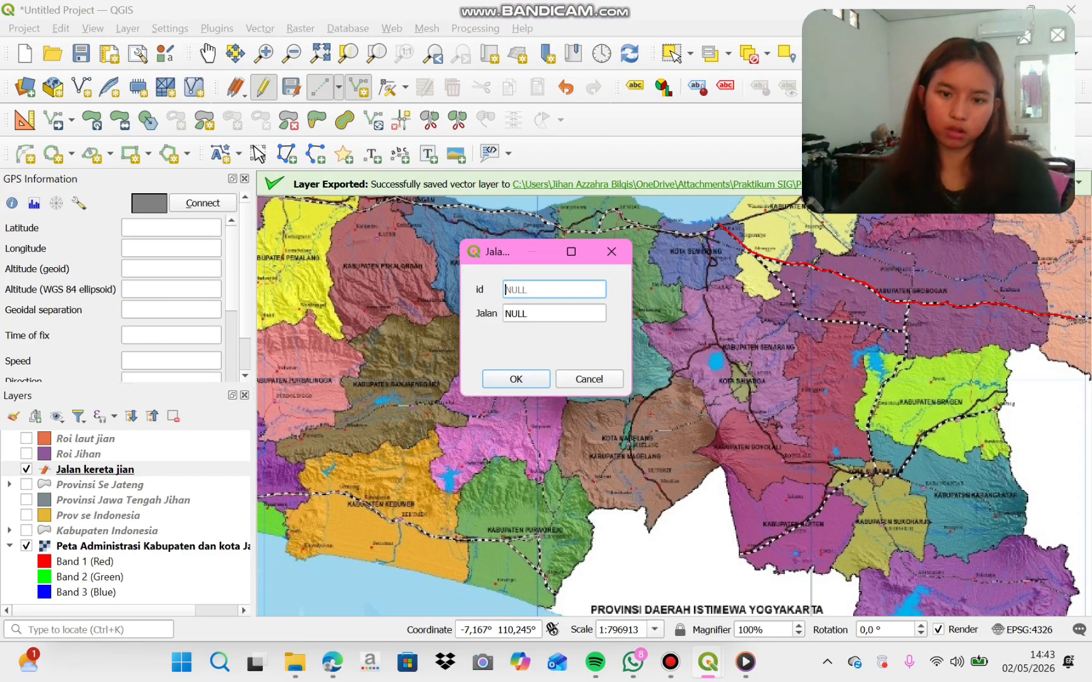
{"action": "key", "text": "Tab"}
{"action": "key", "text": "BackSpace"}
{"action": "type", "text": "J"}
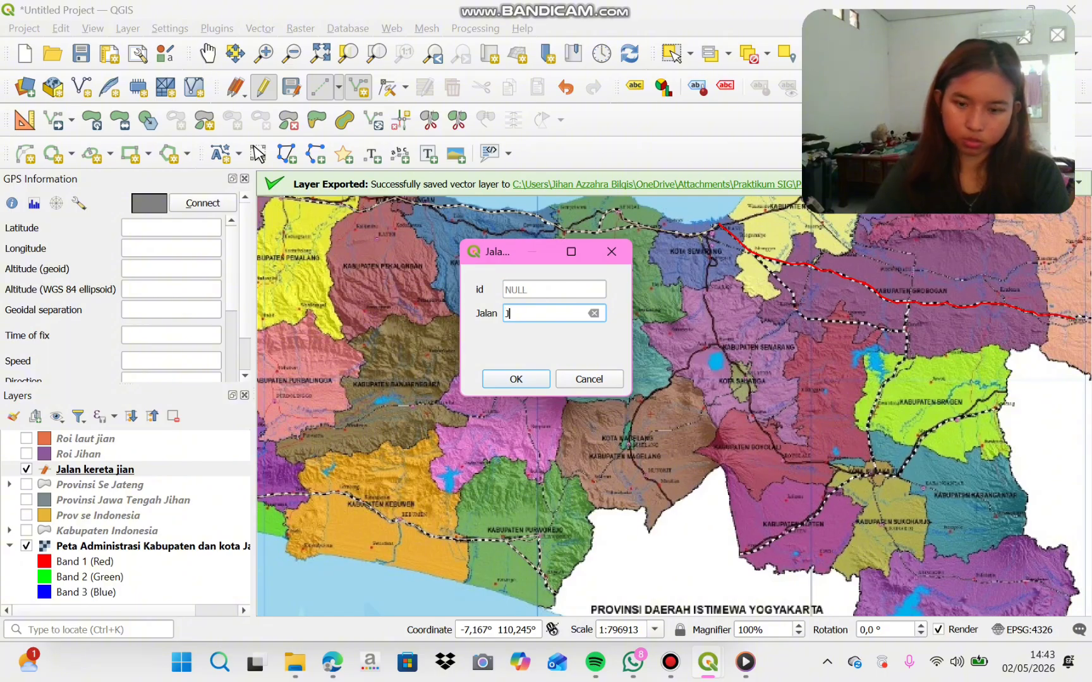
{"action": "type", "text": "alan kereta"}
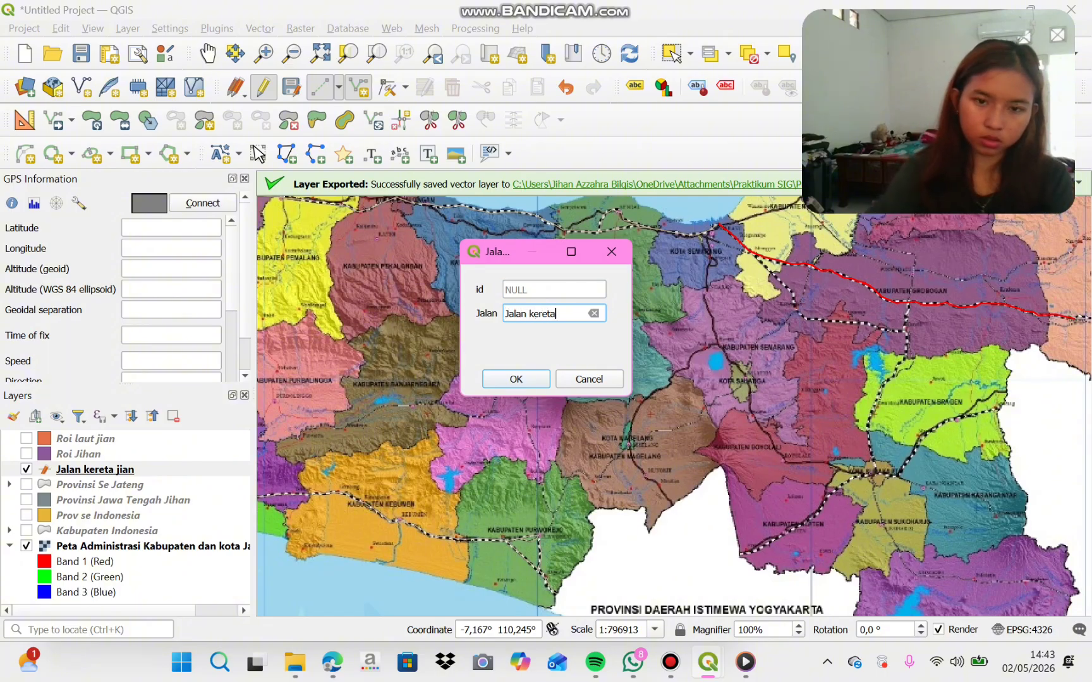
{"action": "key", "text": "Return"}
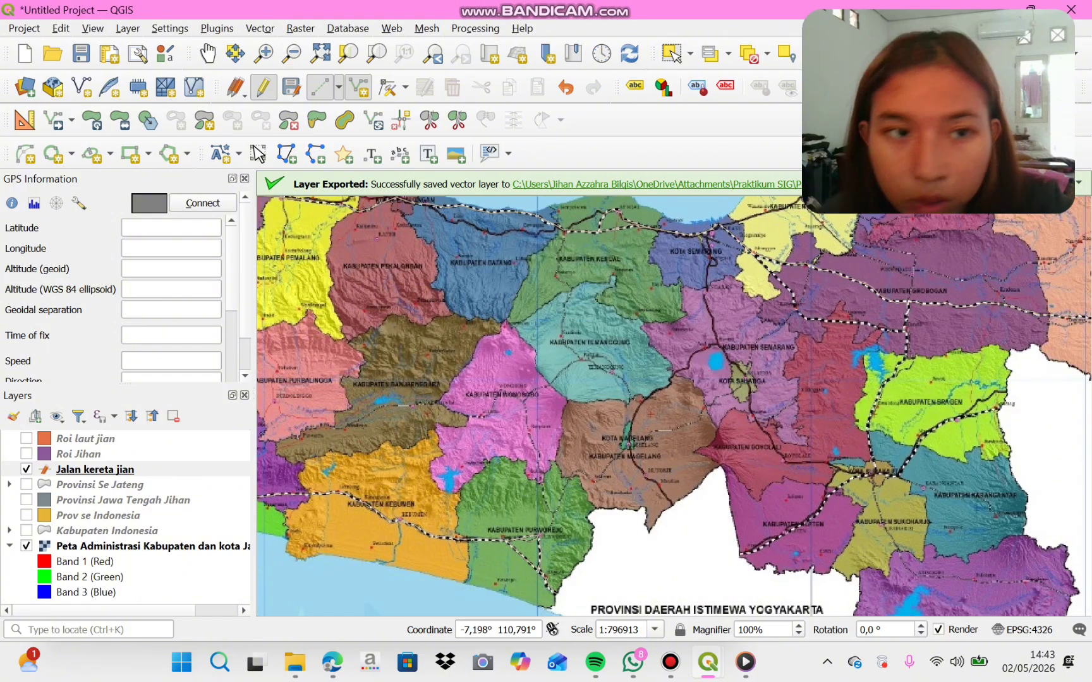
- Save the edits to the Jalan kereta jian layer and resume editing with the eastern regencies in view
{"action": "left_click", "coordinate": [207, 53]}
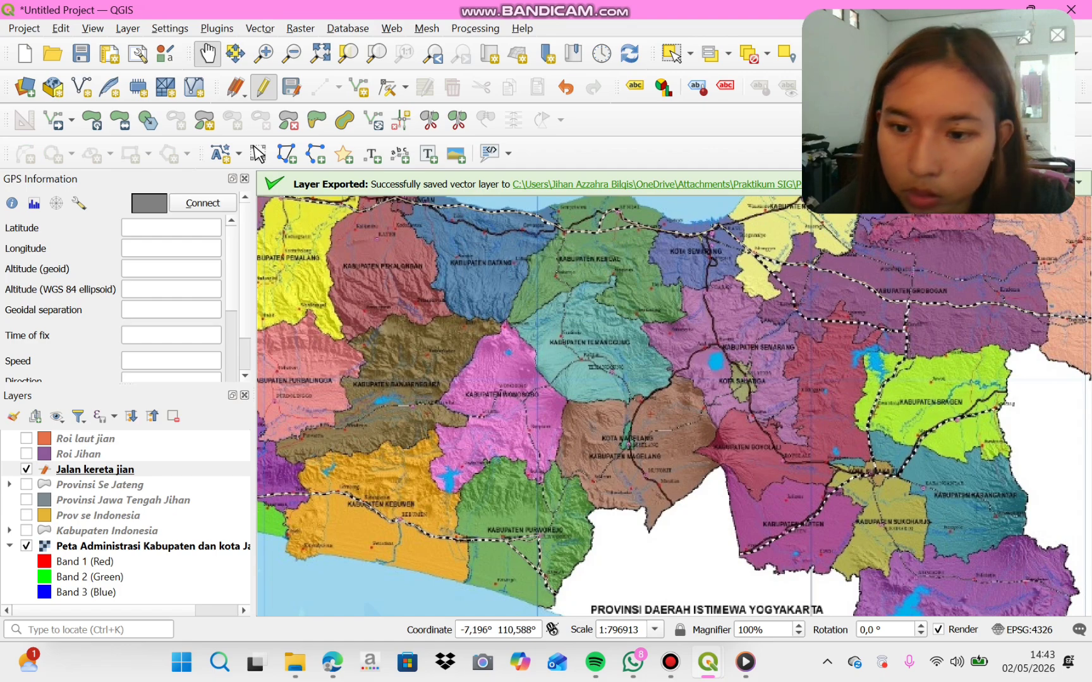
{"action": "left_click_drag", "start_coordinate": [774, 335], "coordinate": [553, 297]}
{"action": "scroll", "coordinate": [678, 221], "scroll_direction": "up", "scroll_amount": 2}
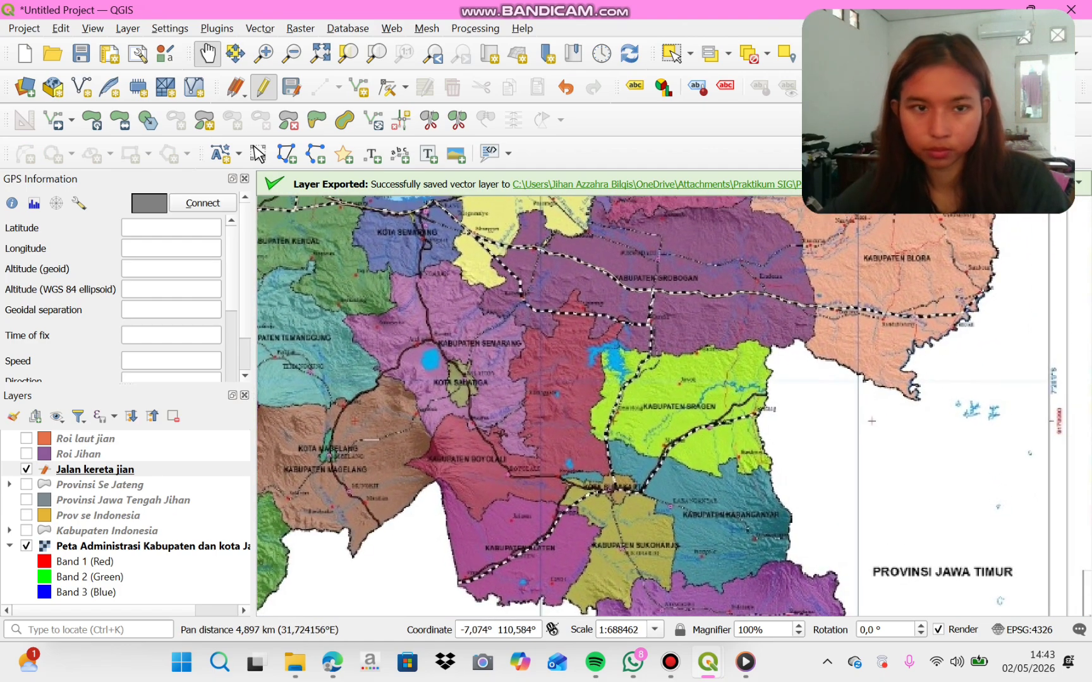
{"action": "left_click", "coordinate": [263, 86]}
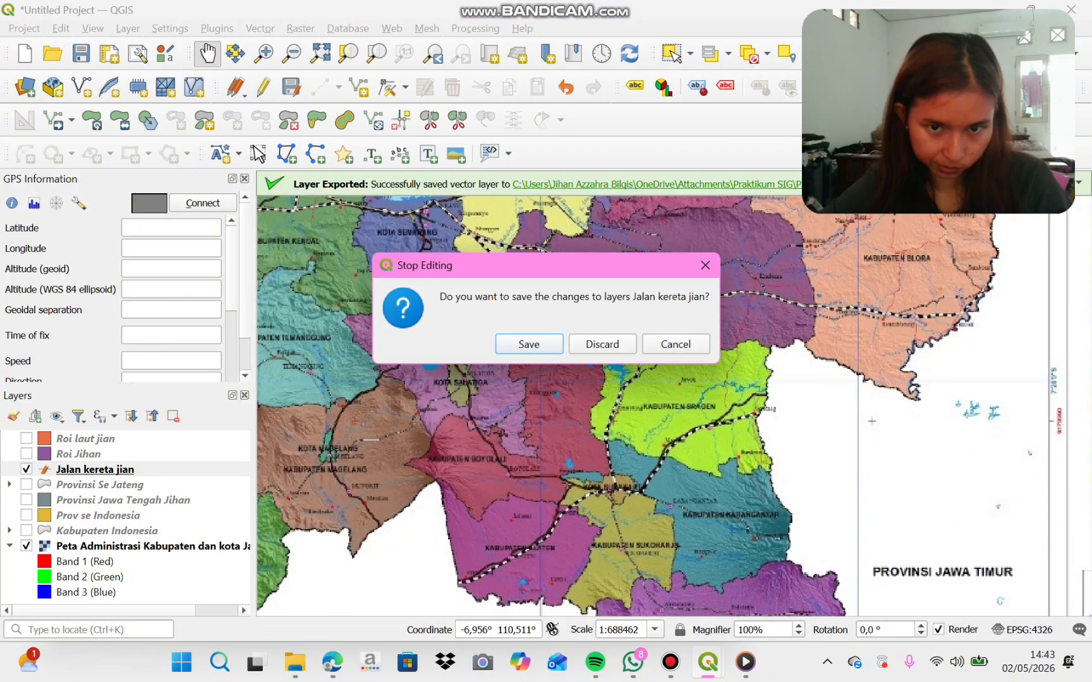
{"action": "left_click", "coordinate": [529, 344]}
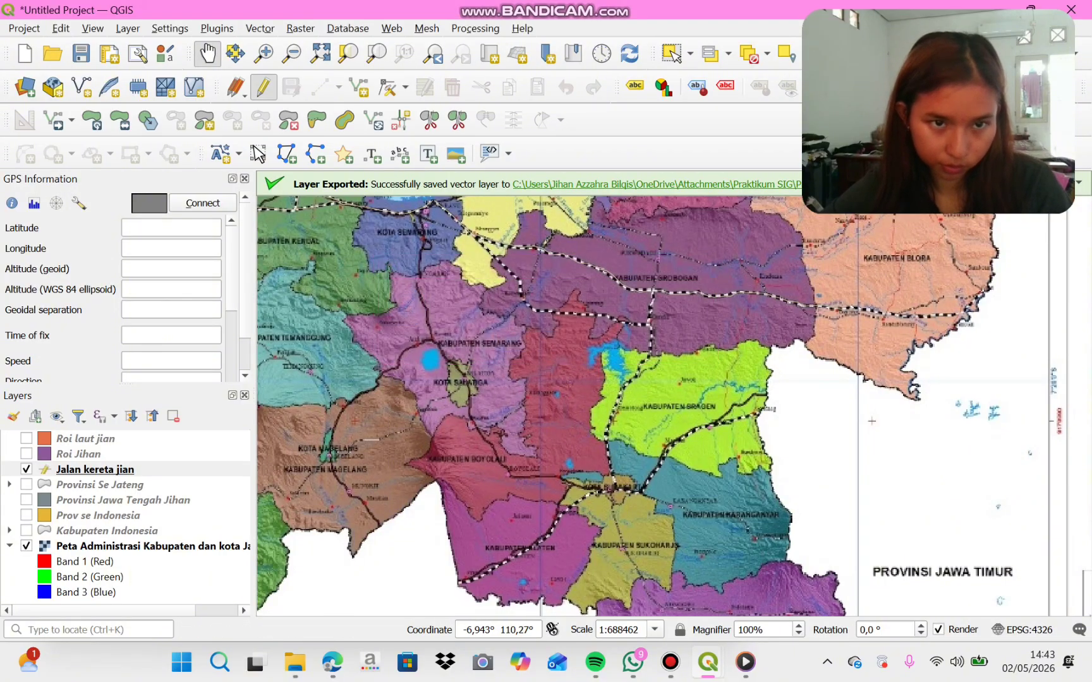
{"action": "left_click", "coordinate": [263, 86]}
{"action": "left_click", "coordinate": [339, 87]}
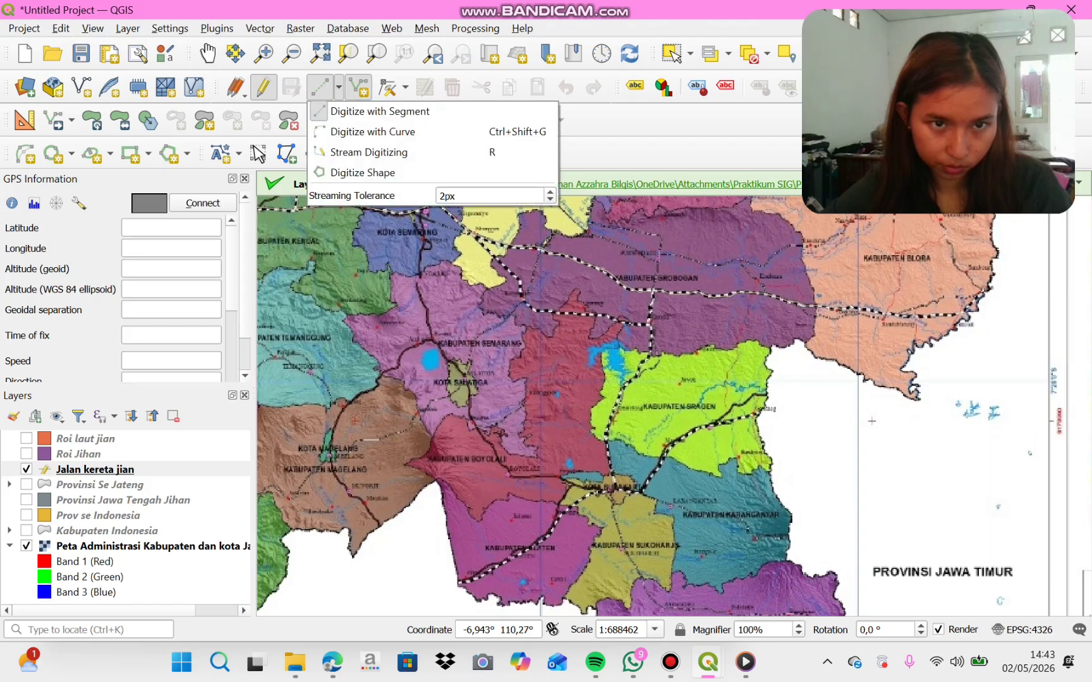
{"action": "left_click", "coordinate": [354, 172]}
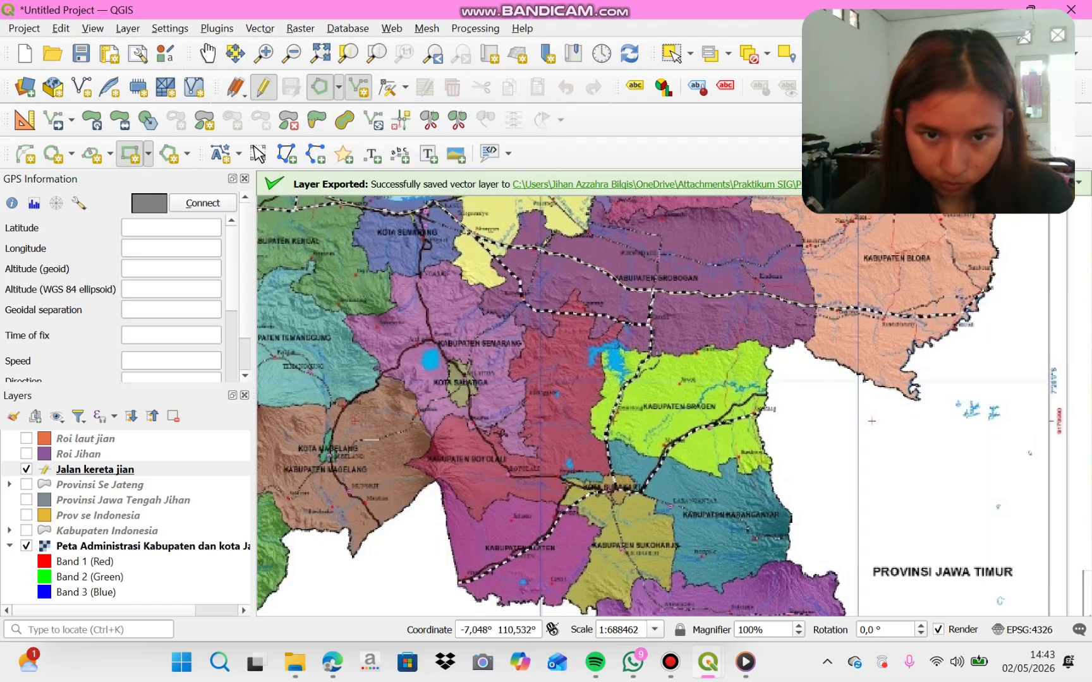
{"action": "left_click", "coordinate": [480, 245]}
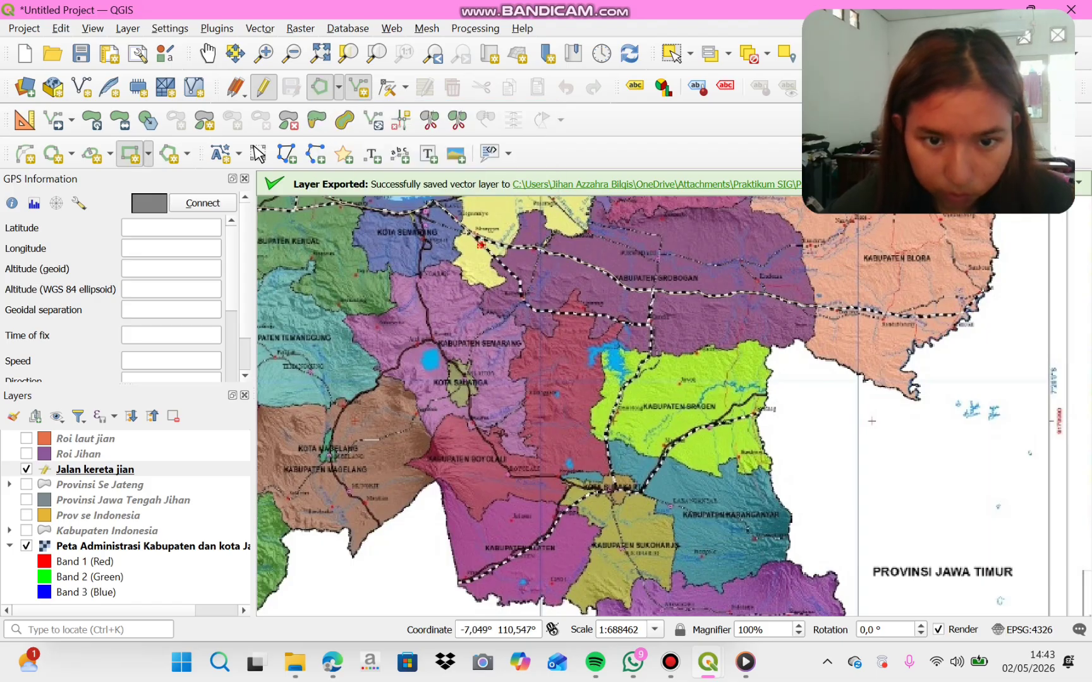
{"action": "left_click", "coordinate": [487, 252]}
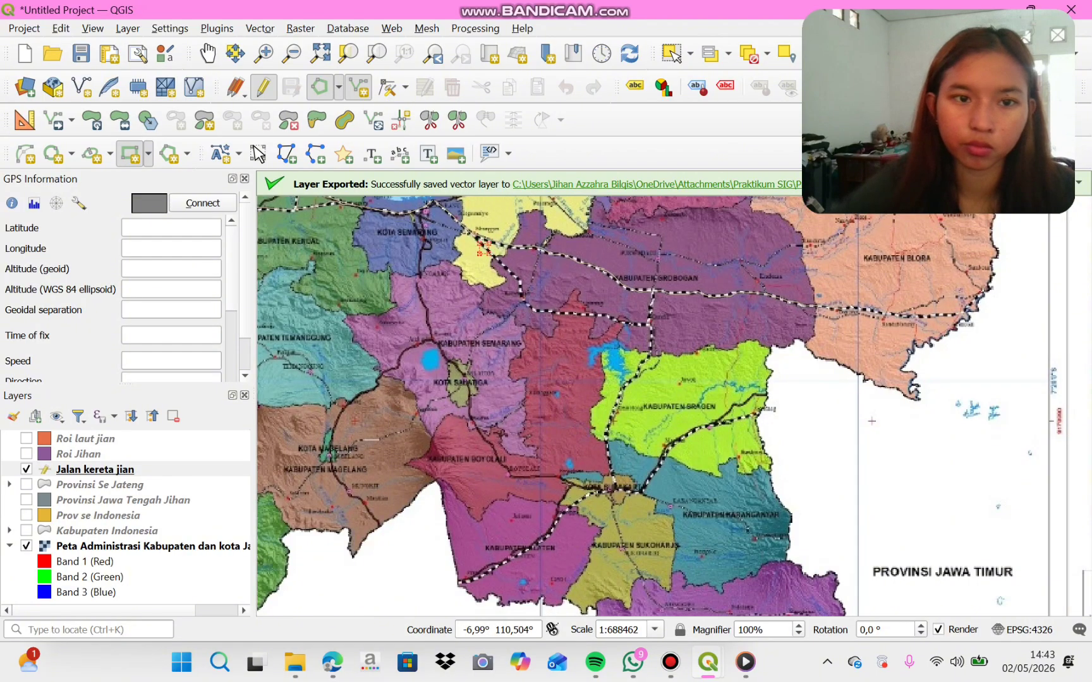
{"action": "left_click", "coordinate": [339, 87]}
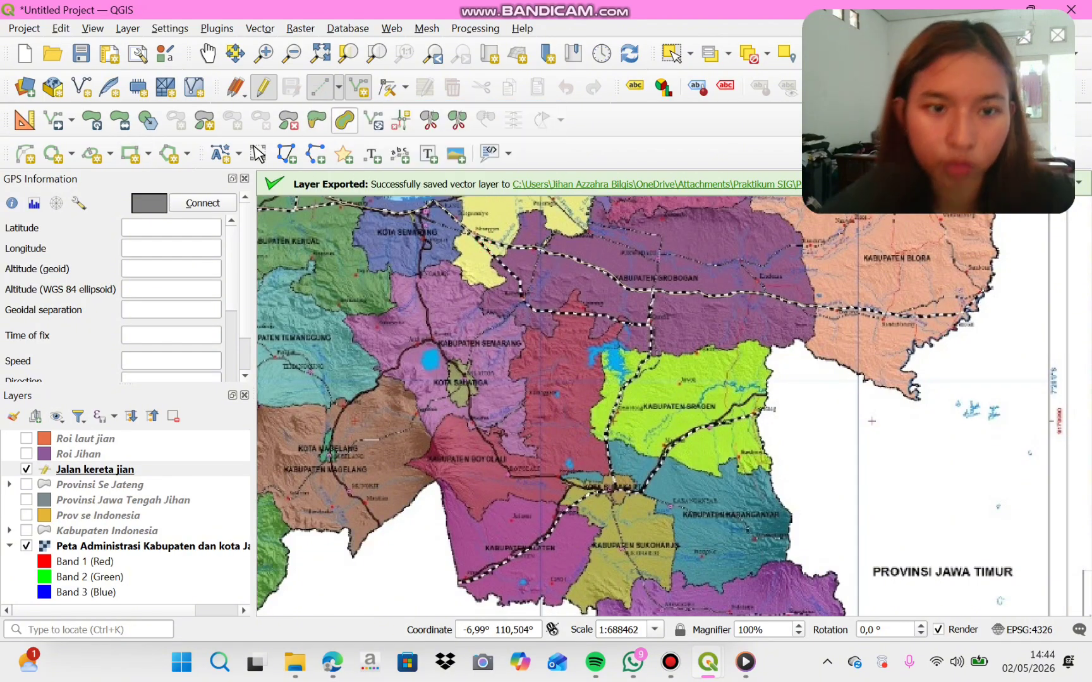
{"action": "left_click", "coordinate": [379, 111]}
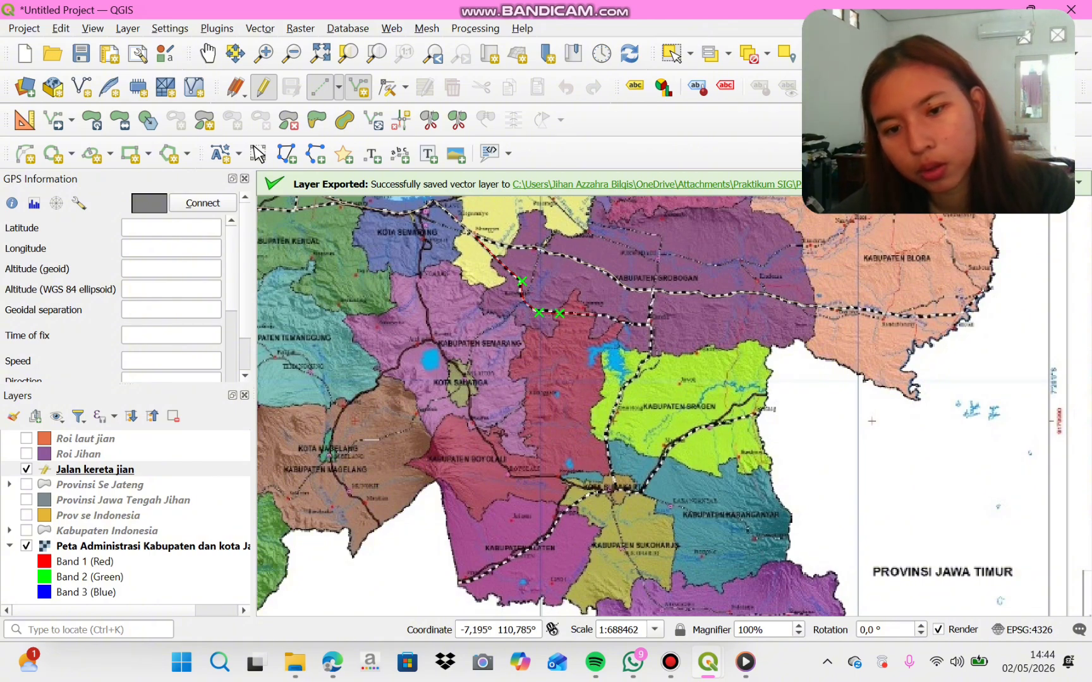
- Trace the railway from southwestern Grobogan south through Sragen and Kota Surakarta into Kabupaten Klaten
{"action": "left_click", "coordinate": [608, 316]}
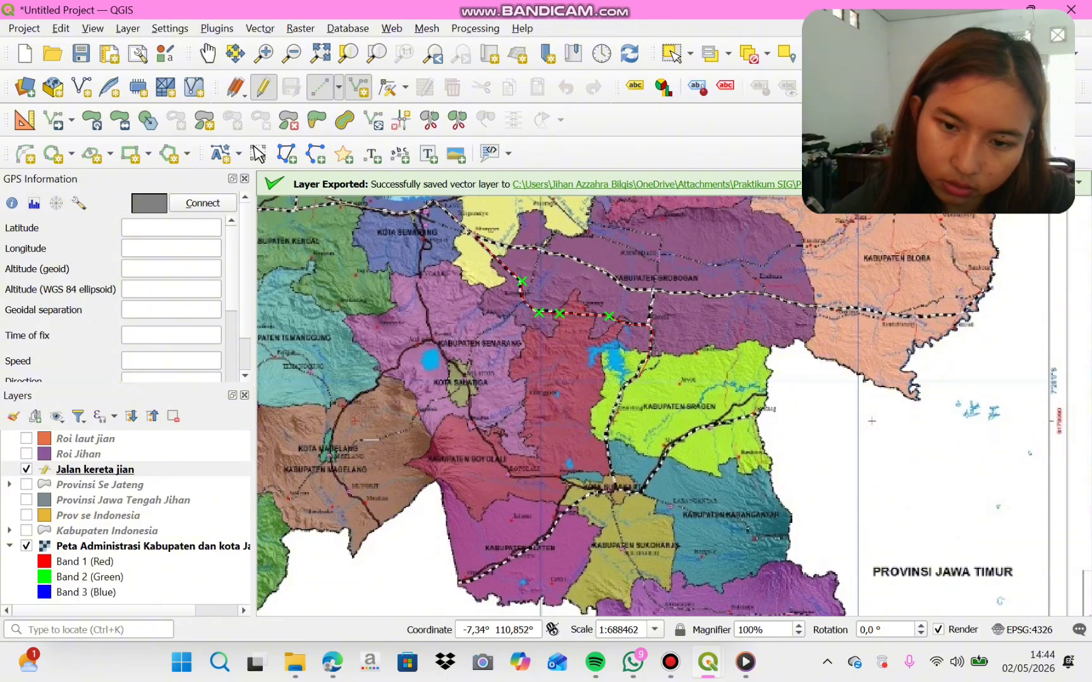
{"action": "left_click", "coordinate": [628, 384]}
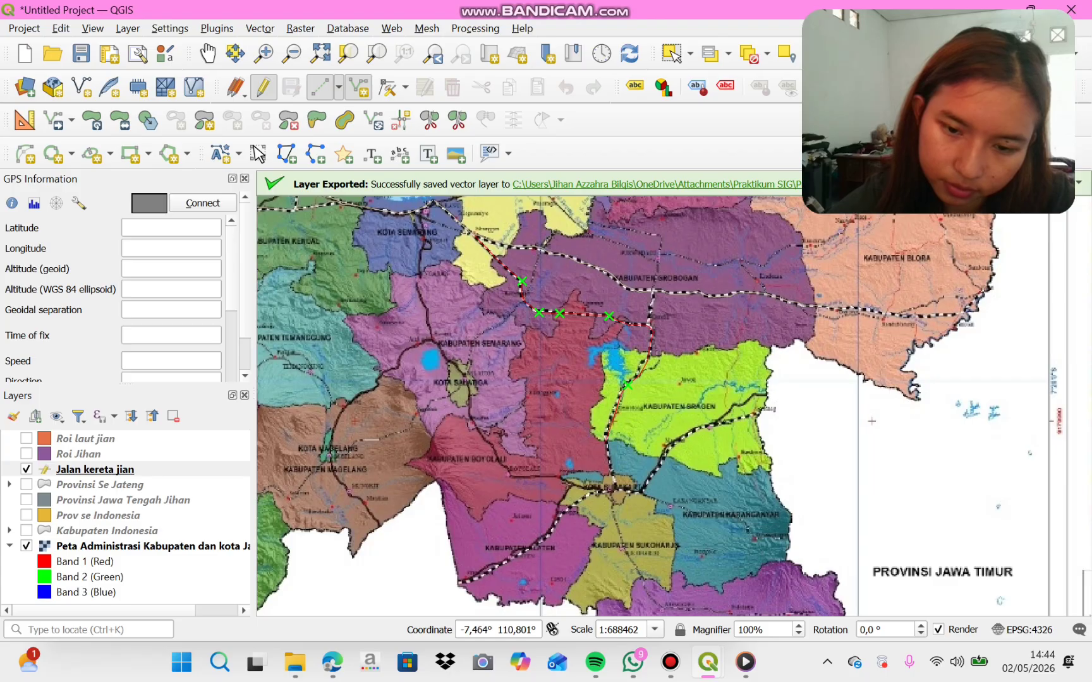
{"action": "left_click", "coordinate": [607, 451]}
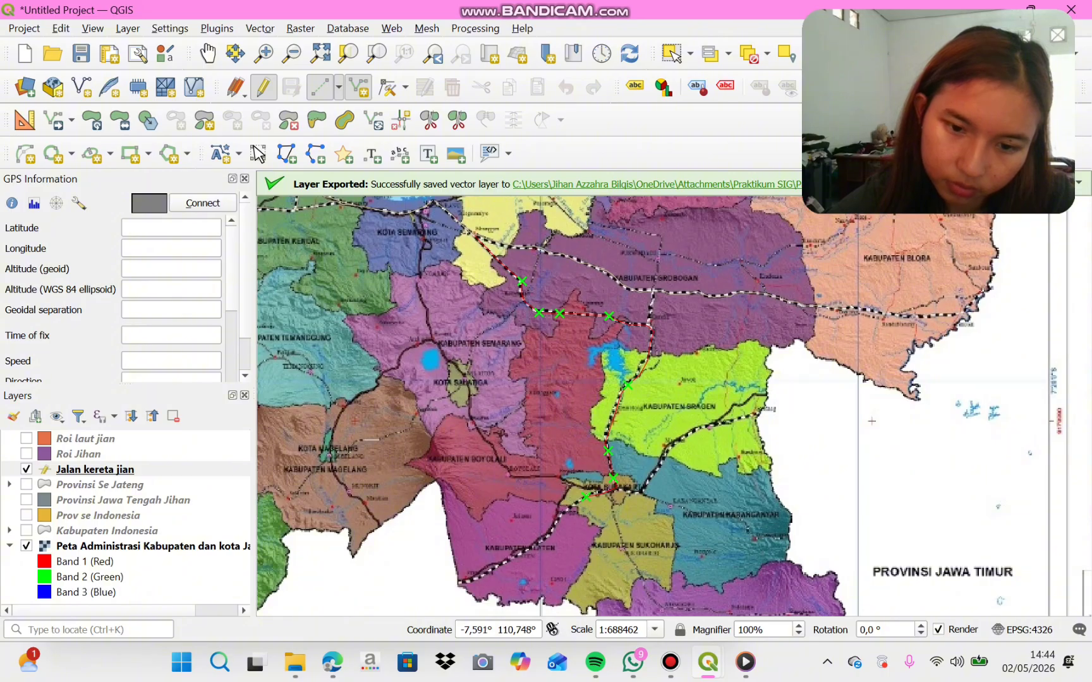
{"action": "left_click", "coordinate": [561, 515]}
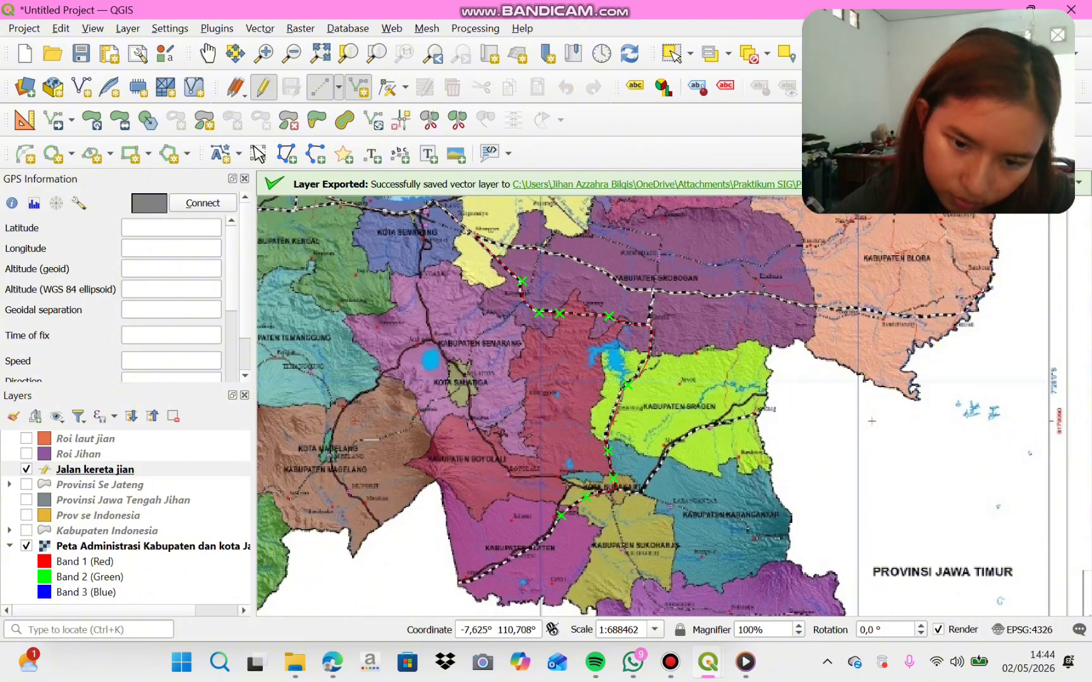
{"action": "left_click", "coordinate": [551, 534]}
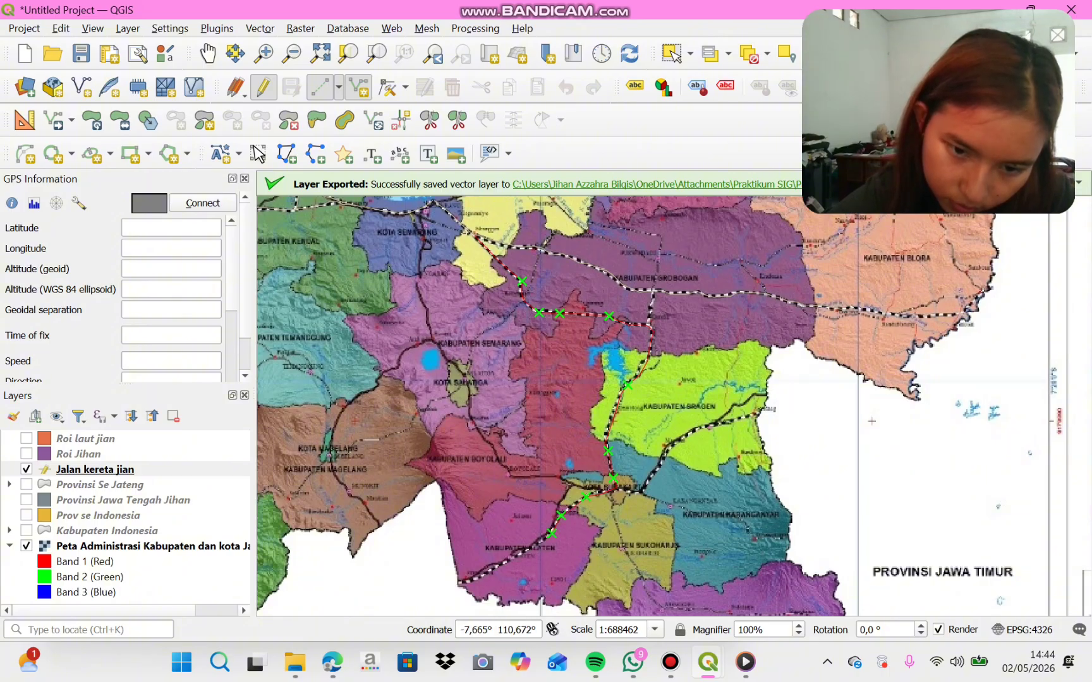
{"action": "left_click", "coordinate": [524, 554]}
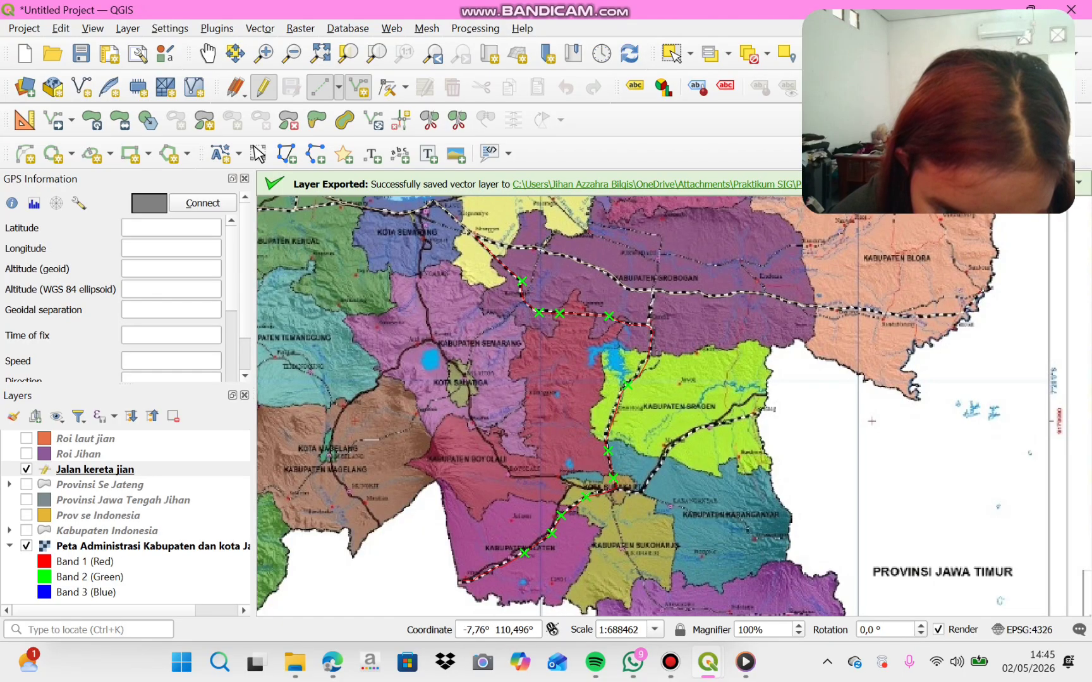
- Finish the line at Klaten's southwestern border and save it with the Jalan attribute "Jalan kereta"
{"action": "right_click", "coordinate": [461, 580]}
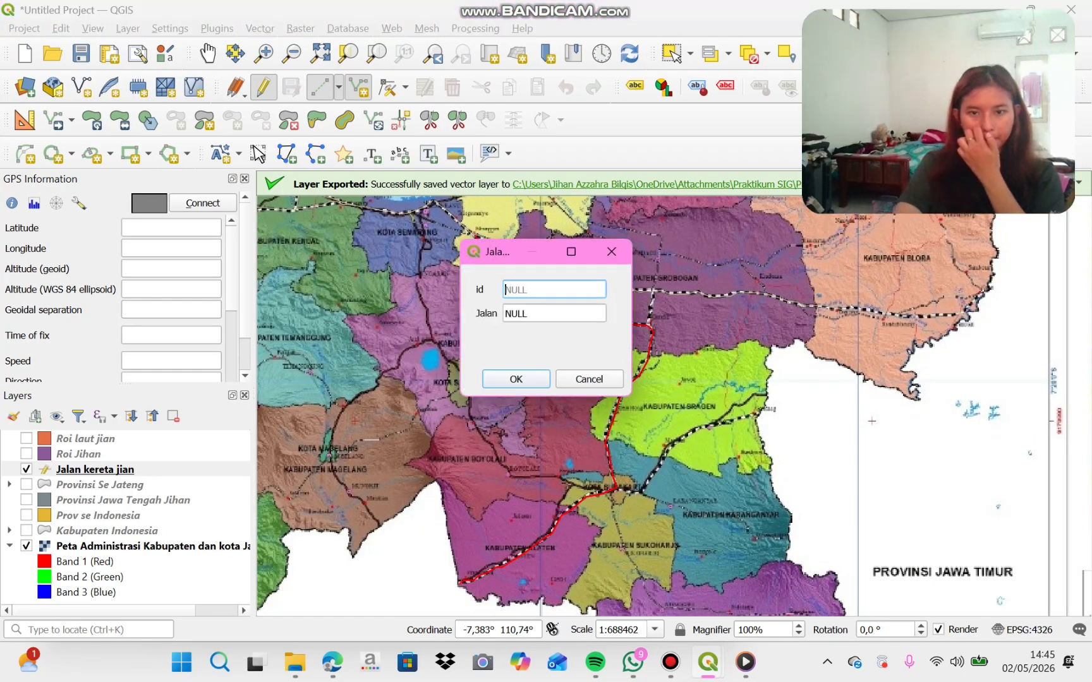
{"action": "key", "text": "Tab"}
{"action": "key", "text": "BackSpace"}
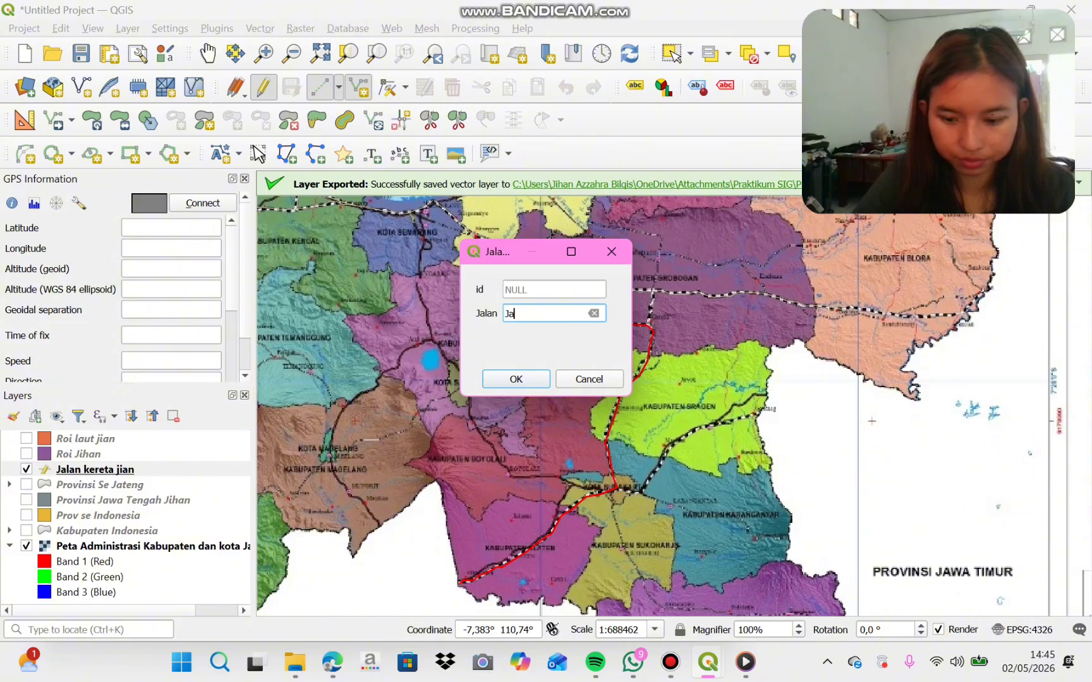
{"action": "type", "text": "Jalan kereta"}
{"action": "key", "text": "Return"}
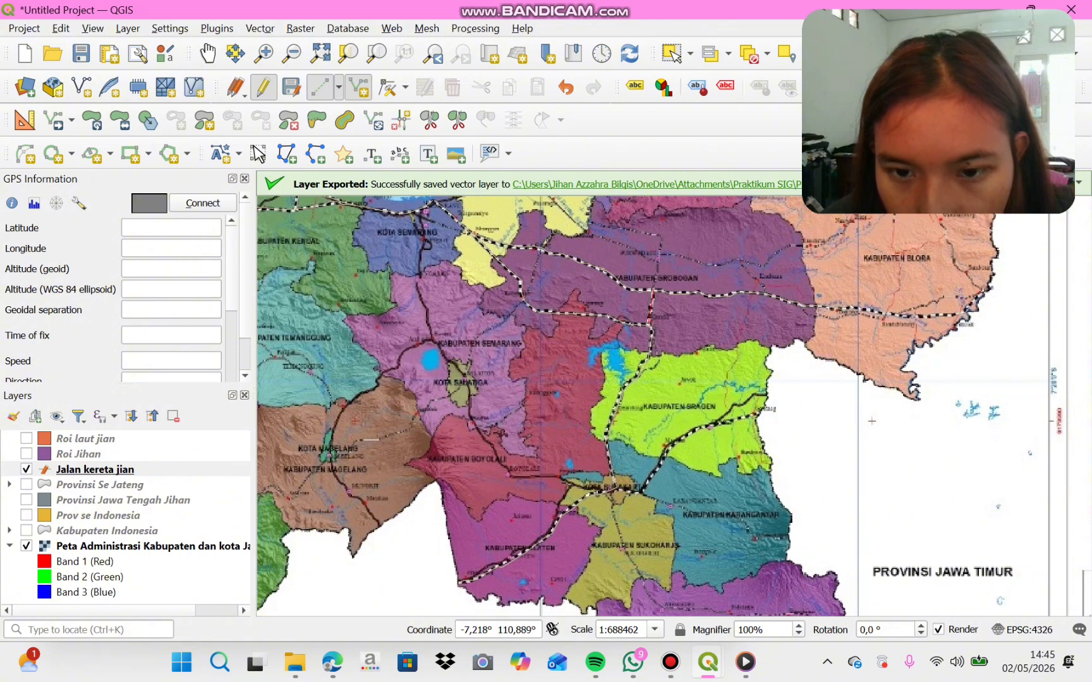
- Finish the short southern Grobogan link and the Kota Surakarta–Sragen railway line, saving each with the Jalan attribute "Jalan kereta"
{"action": "right_click", "coordinate": [649, 323]}
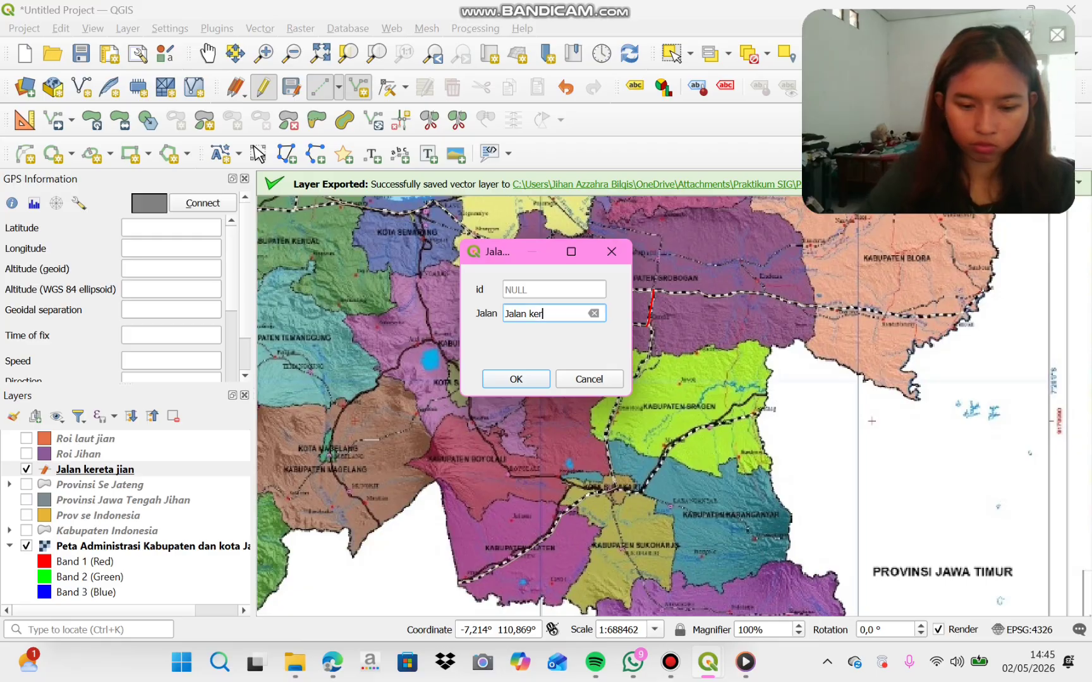
{"action": "key", "text": "Return"}
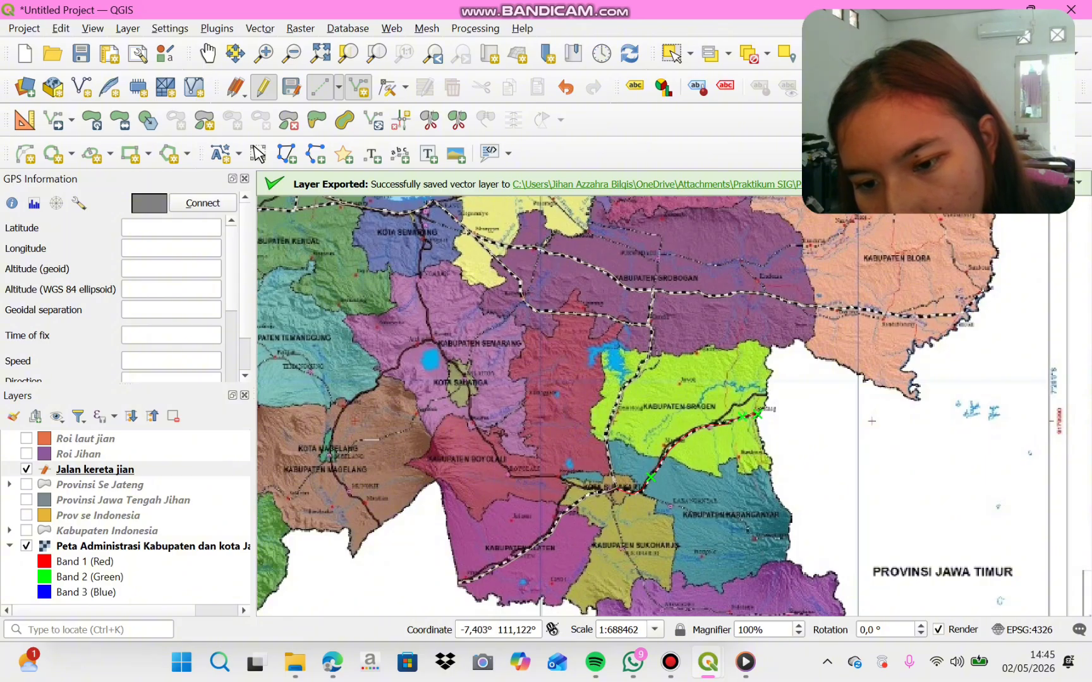
{"action": "right_click", "coordinate": [736, 405]}
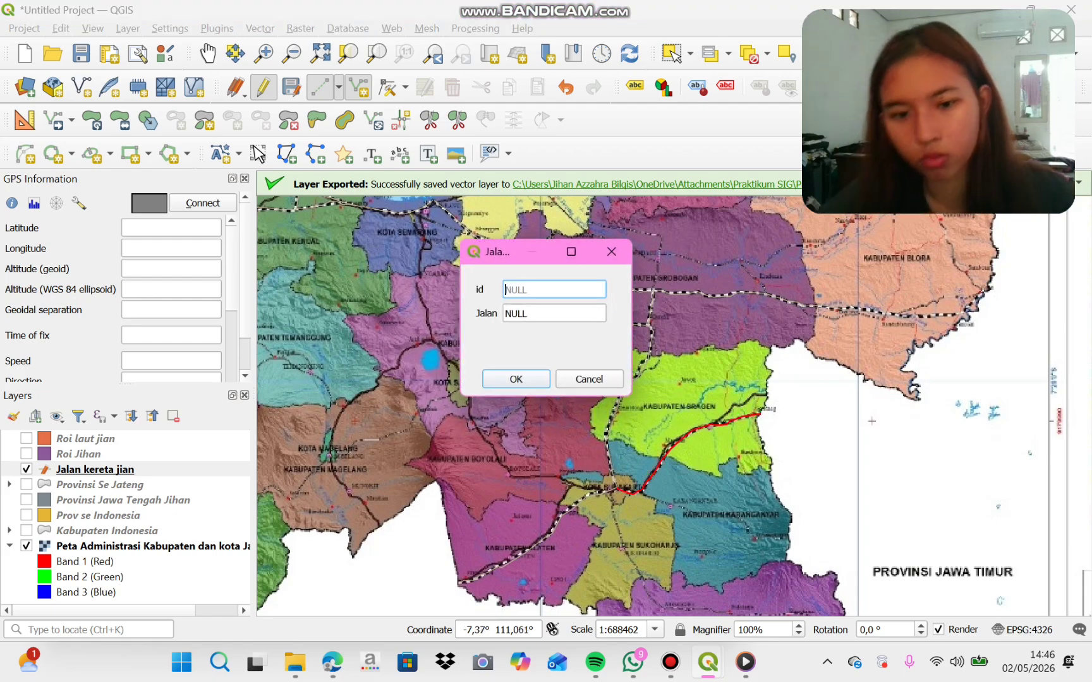
{"action": "key", "text": "Tab"}
{"action": "type", "text": "J"}
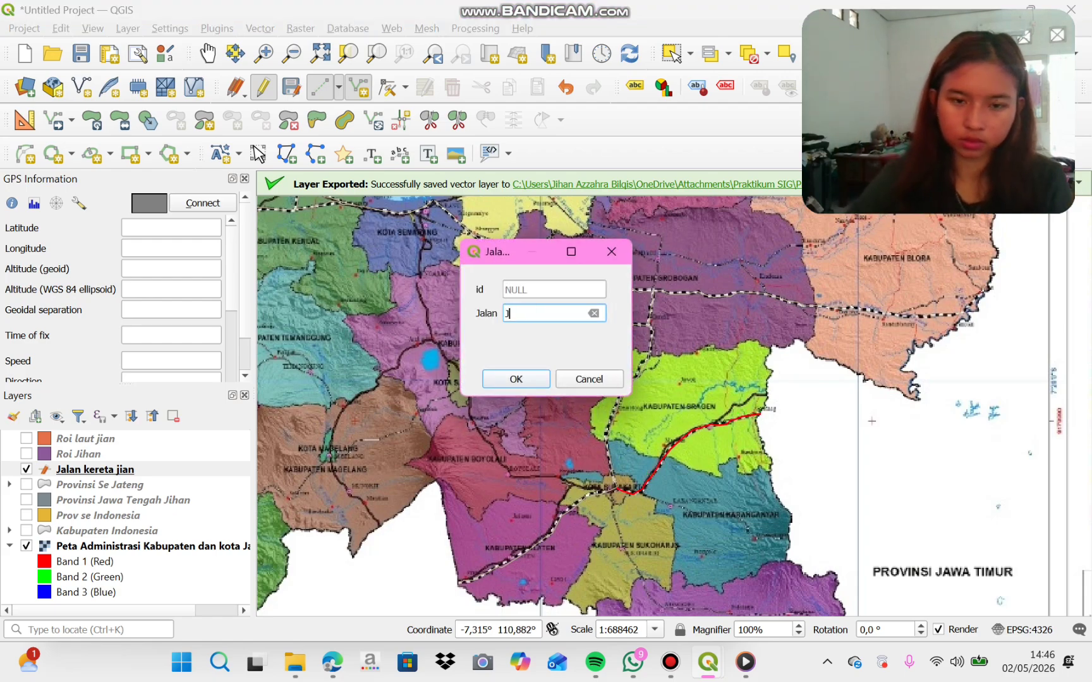
{"action": "type", "text": "alan kereta"}
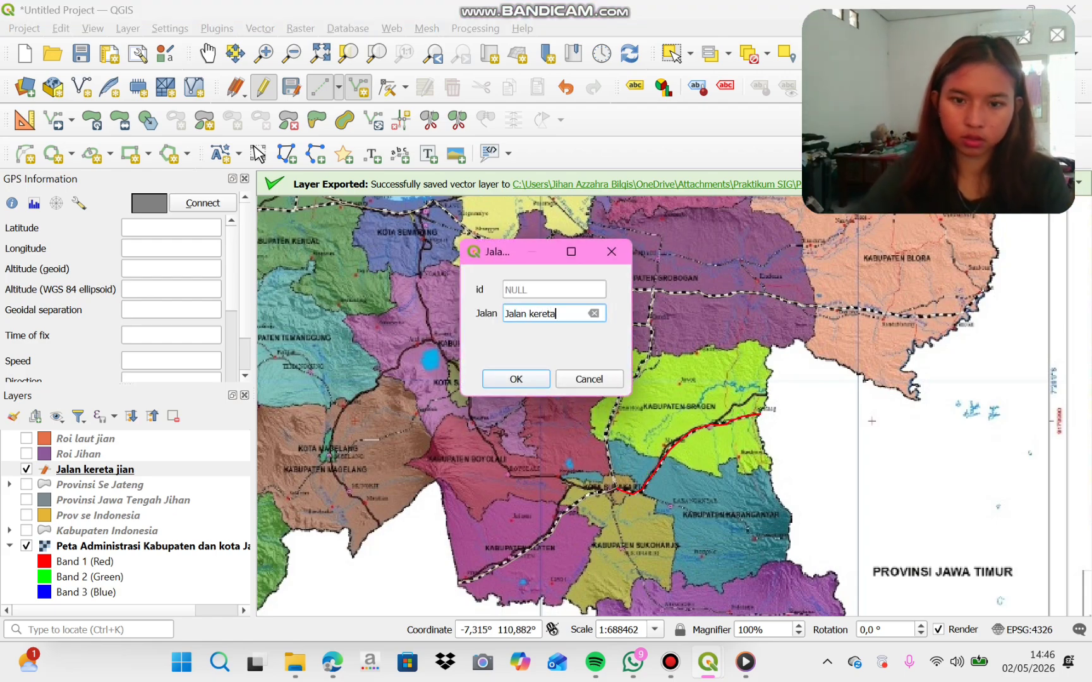
{"action": "key", "text": "Return"}
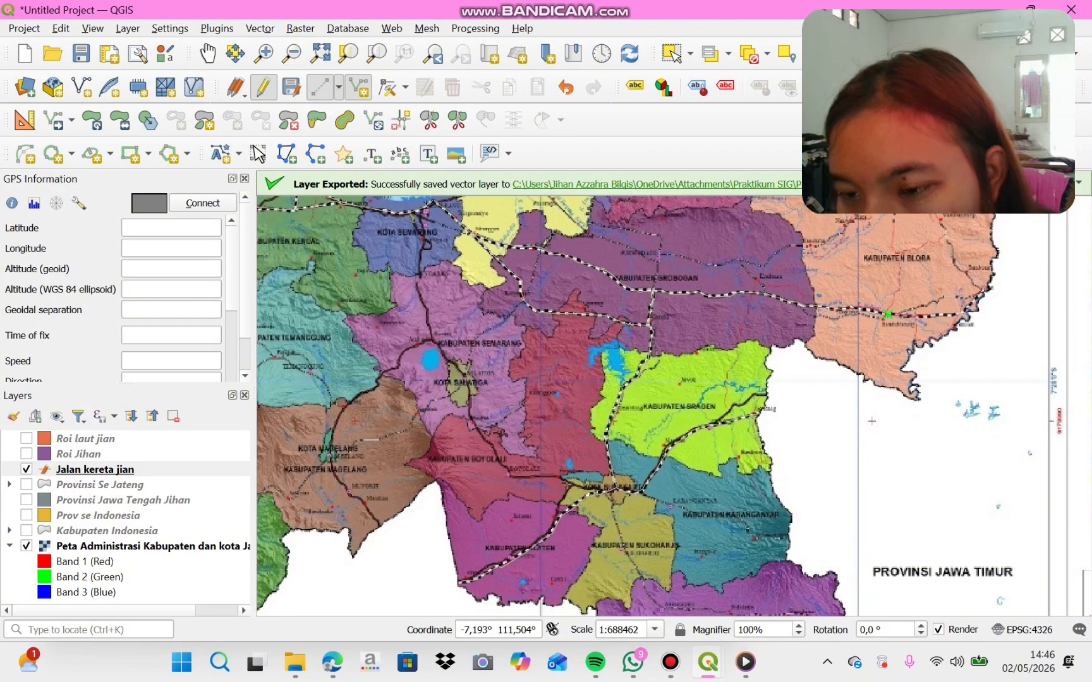
- Extend the Kabupaten Blora railway line to the eastern province border and save it with the Jalan attribute "Jalan kereta"
{"action": "left_click", "coordinate": [964, 311]}
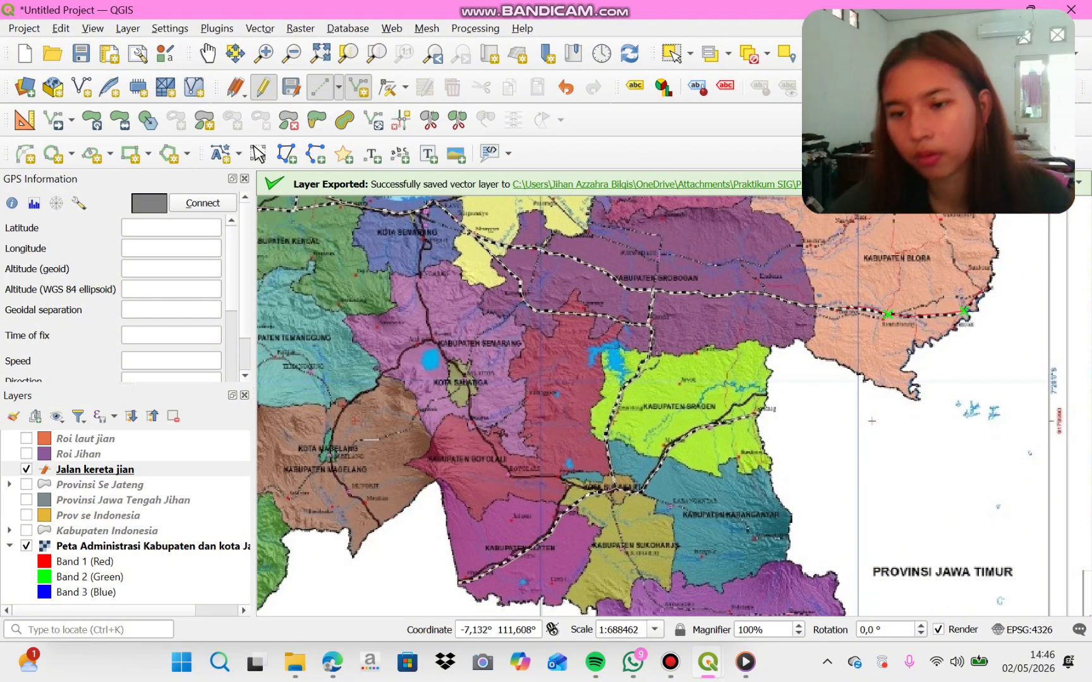
{"action": "right_click", "coordinate": [987, 289]}
{"action": "key", "text": "Tab"}
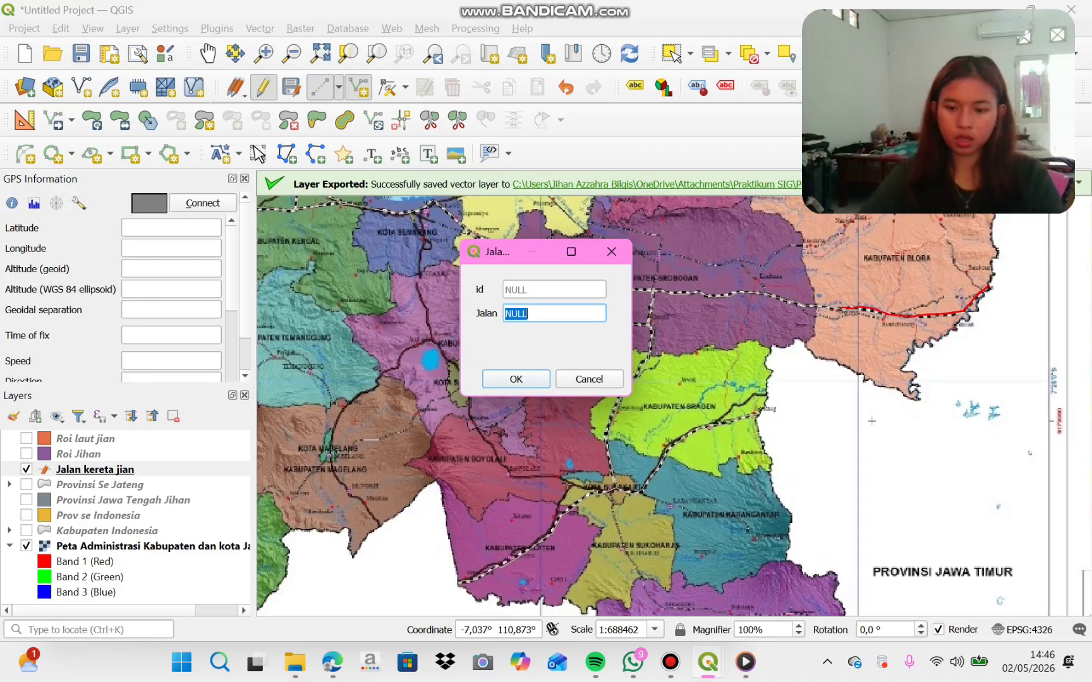
{"action": "key", "text": "BackSpace"}
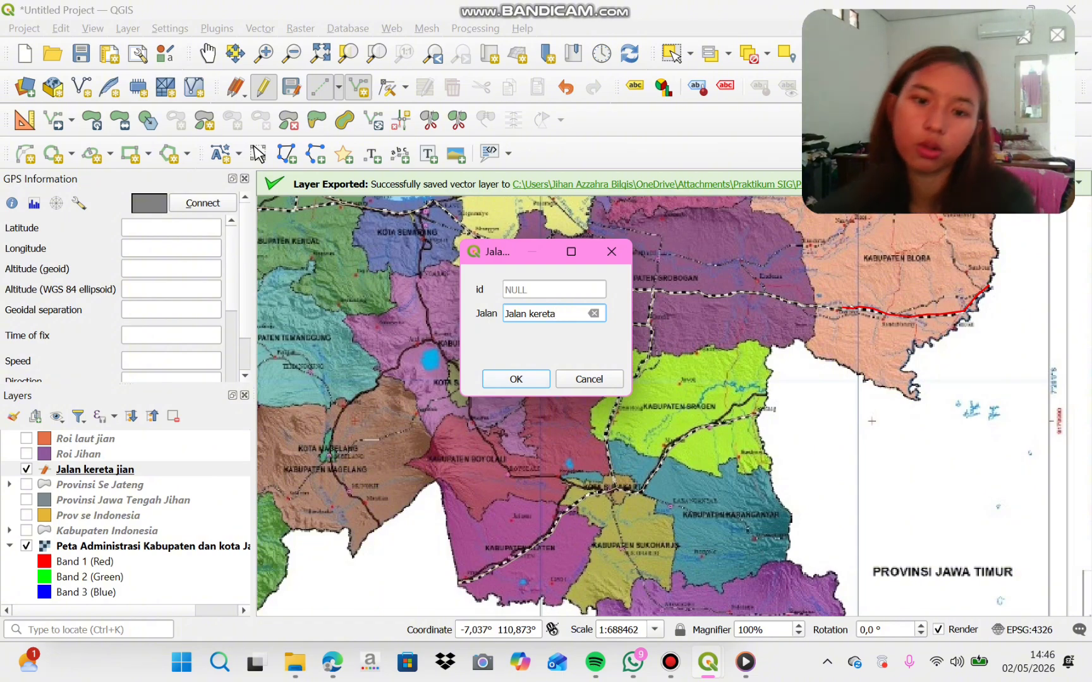
{"action": "key", "text": "Return"}
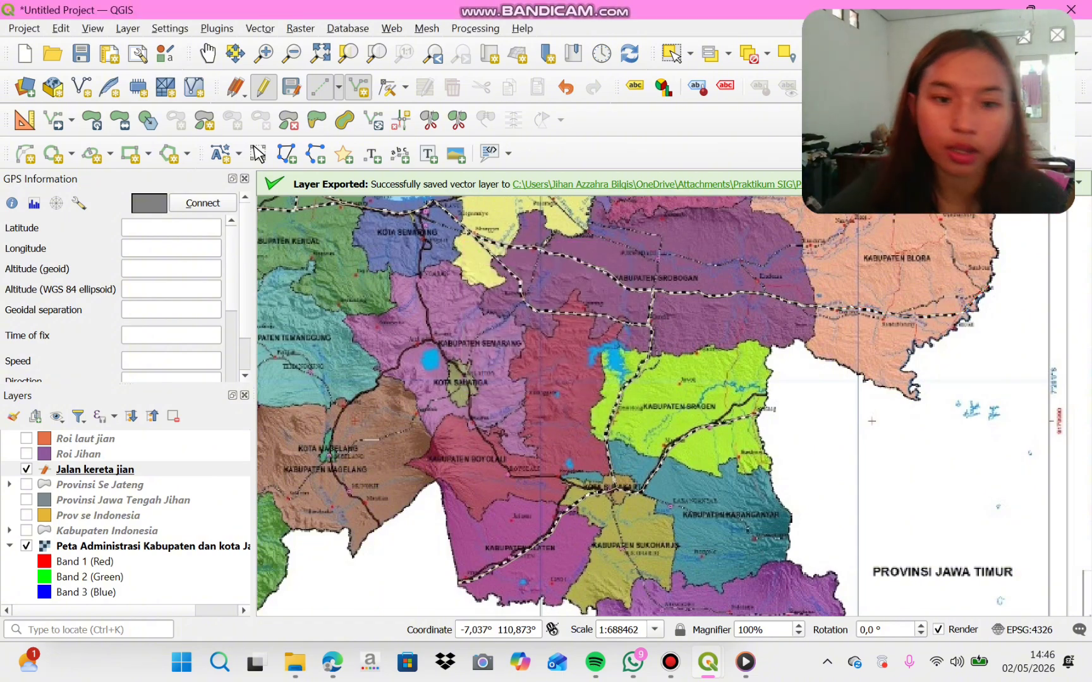
- Stop editing the Jalan kereta jian layer, saving its changes, and bring the whole province into view
{"action": "left_click", "coordinate": [263, 87]}
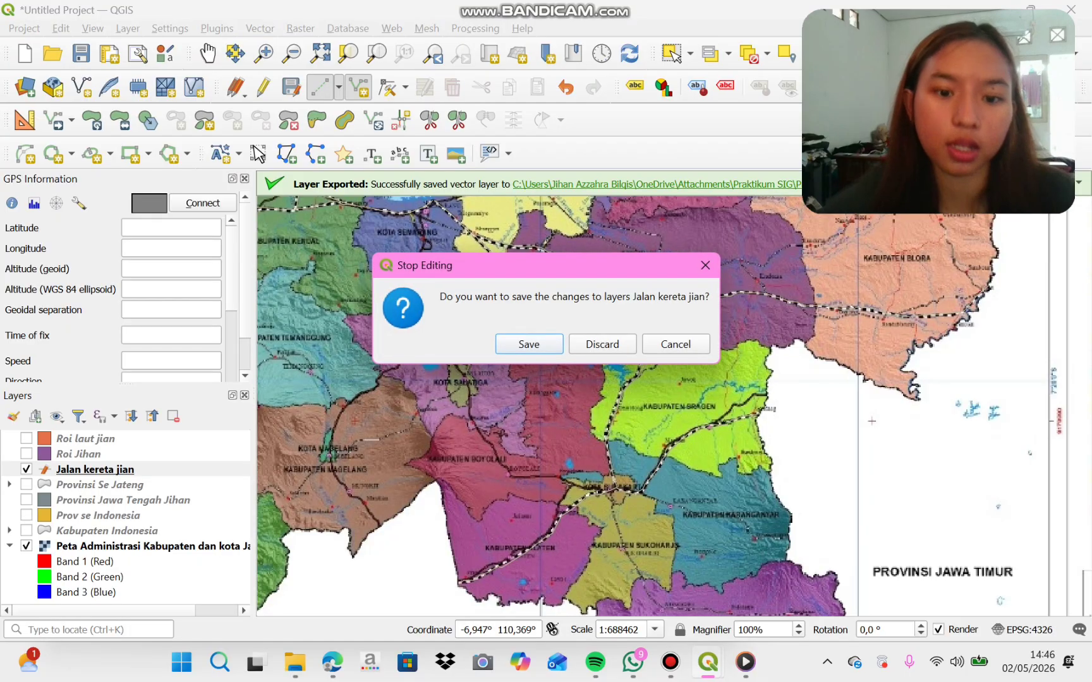
{"action": "left_click", "coordinate": [528, 344]}
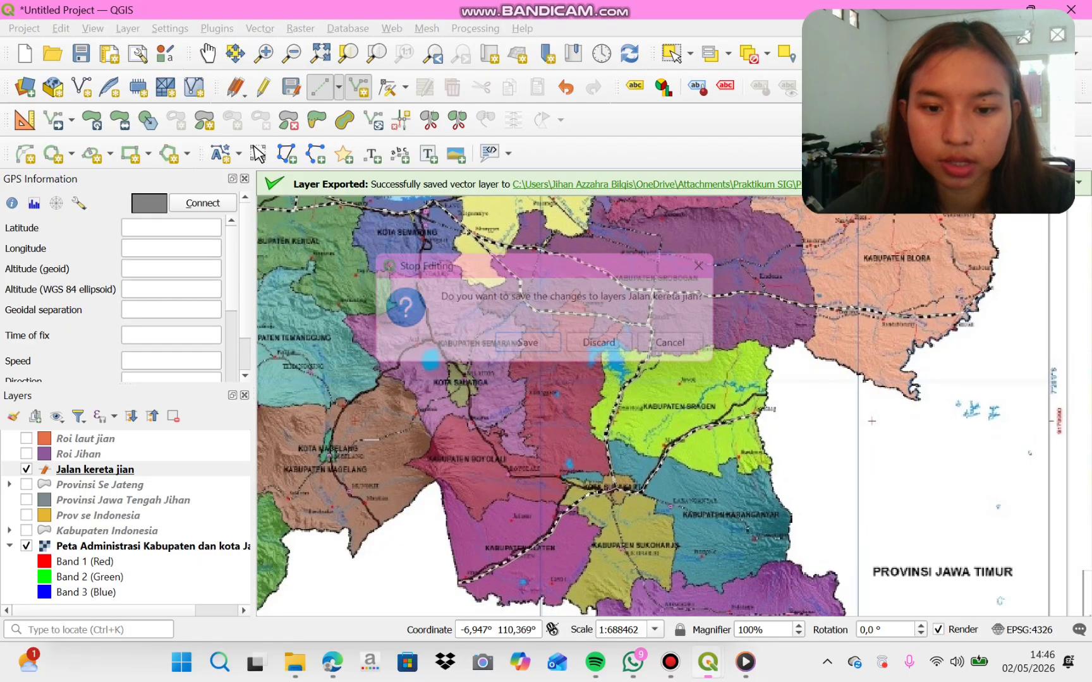
{"action": "left_click_drag", "start_coordinate": [347, 302], "coordinate": [530, 355]}
{"action": "scroll", "coordinate": [531, 355], "scroll_direction": "down", "scroll_amount": 2}
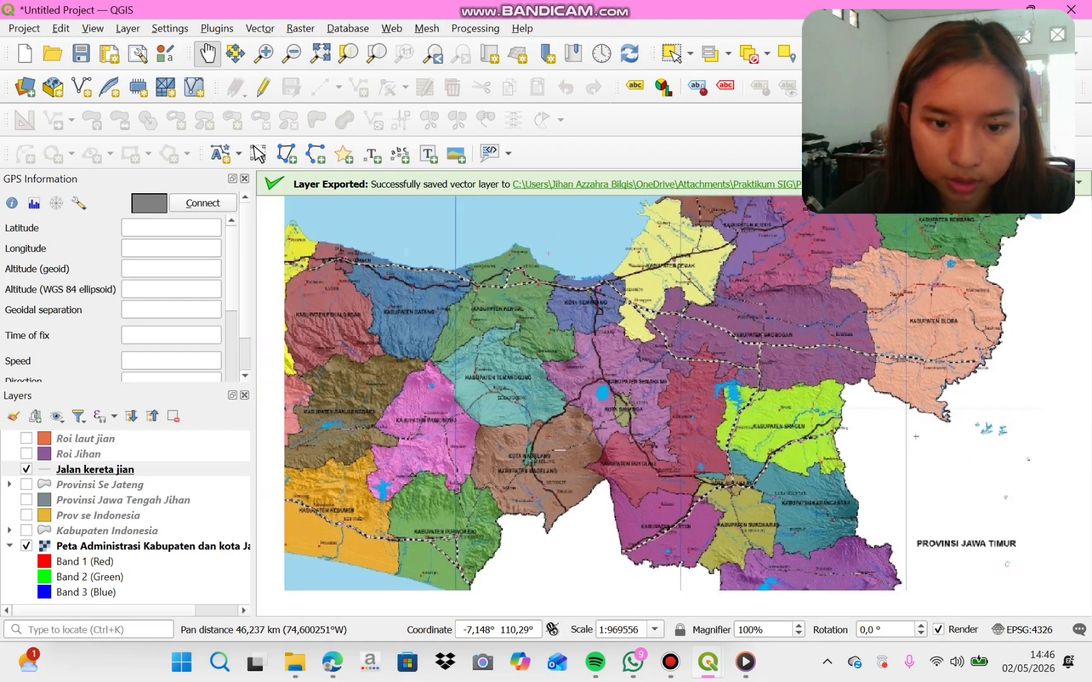
{"action": "scroll", "coordinate": [533, 350], "scroll_direction": "down", "scroll_amount": 1}
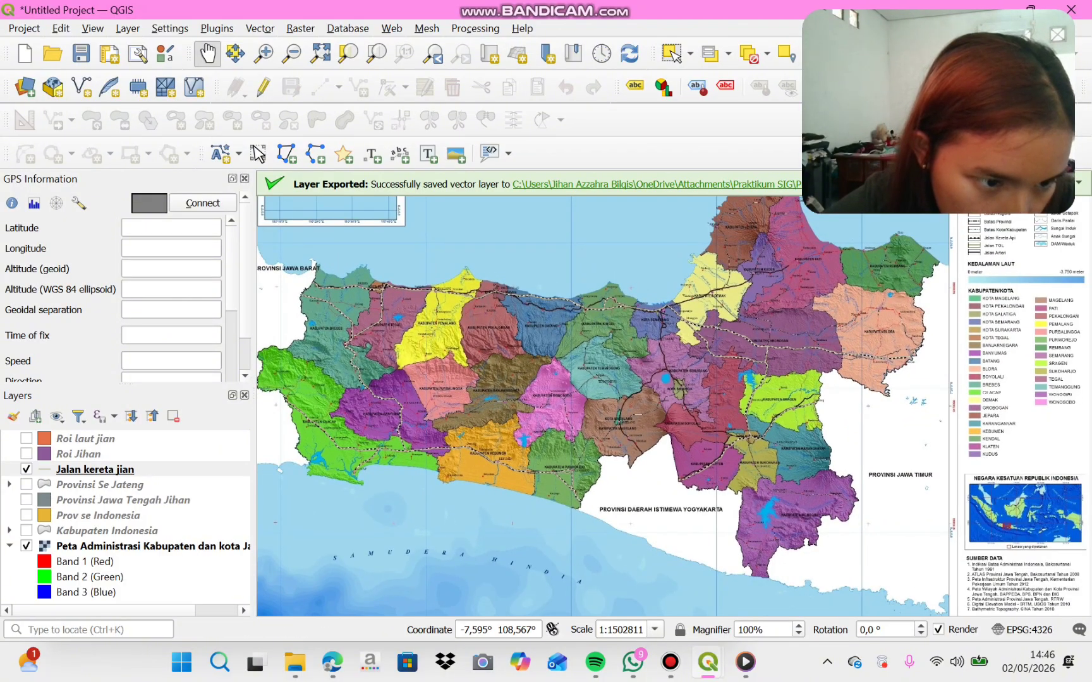
- Show the Provinsi Se Jateng regencies beneath the railway lines, keeping Prov se Indonesia and Provinsi Jawa Tengah Jihan hidden
{"action": "left_click", "coordinate": [25, 515]}
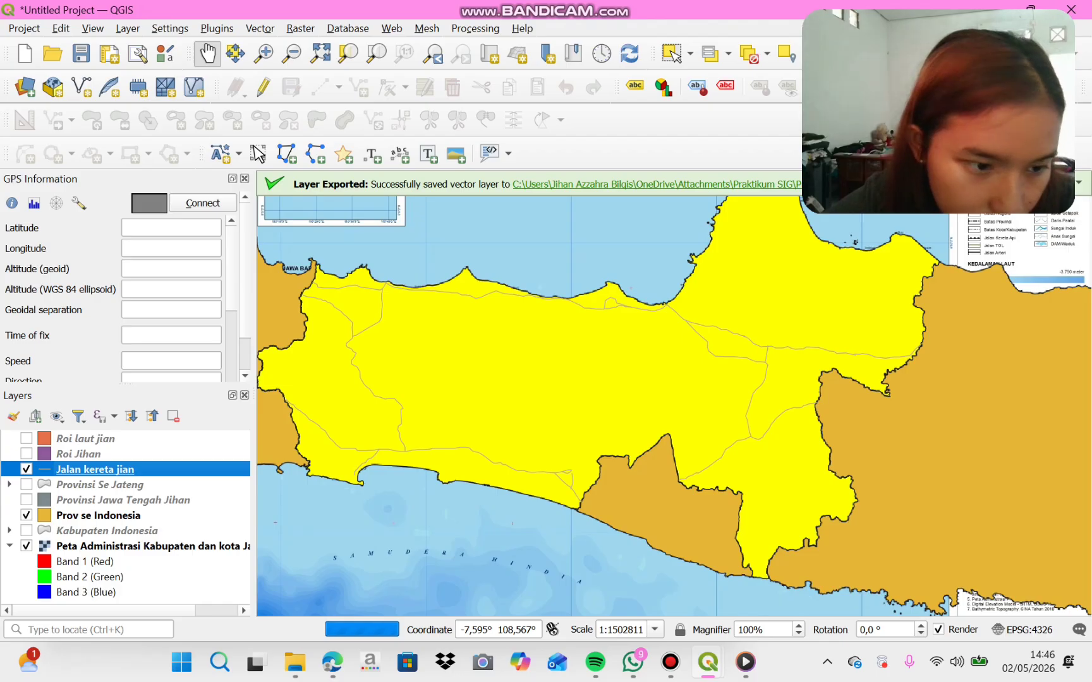
{"action": "left_click", "coordinate": [26, 515]}
{"action": "left_click", "coordinate": [26, 500]}
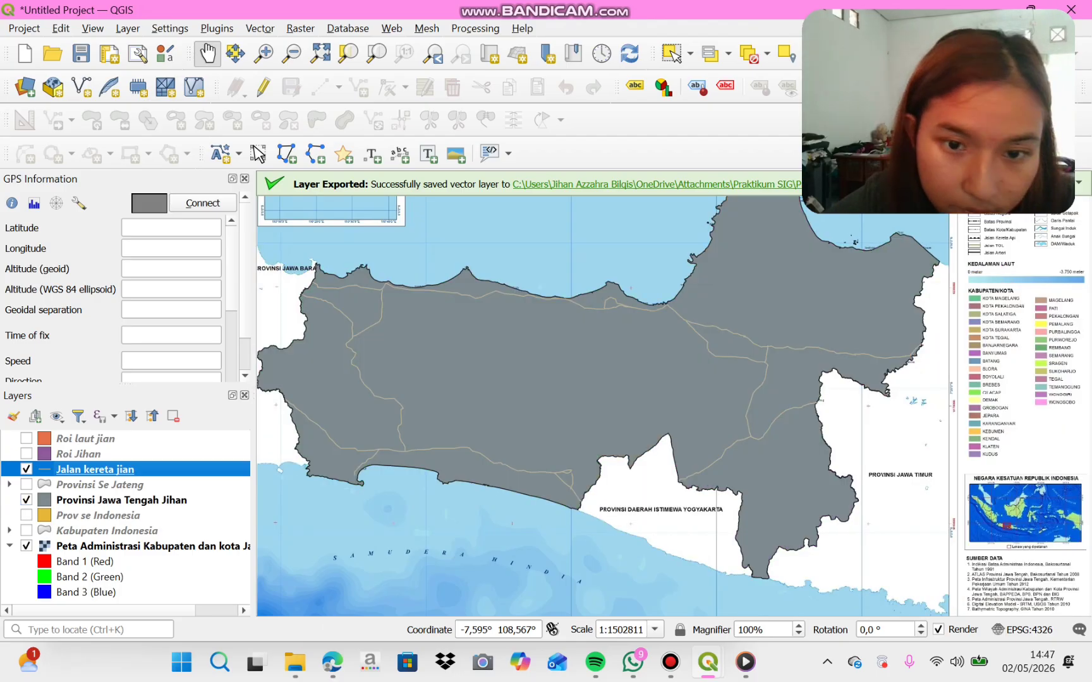
{"action": "left_click", "coordinate": [26, 485]}
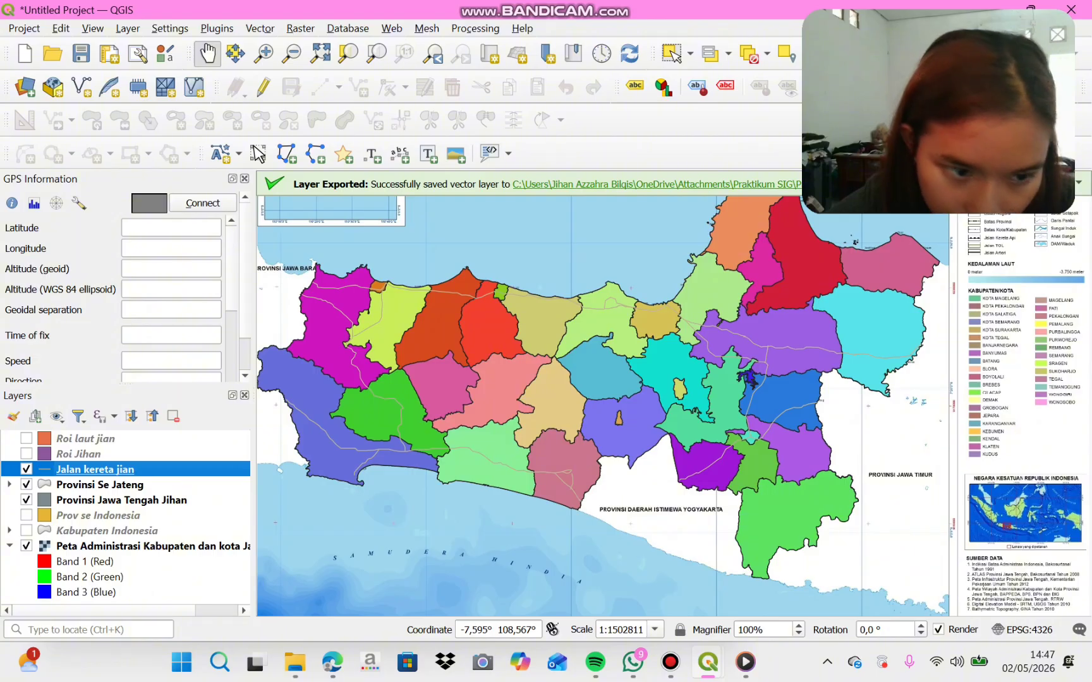
{"action": "left_click", "coordinate": [26, 500]}
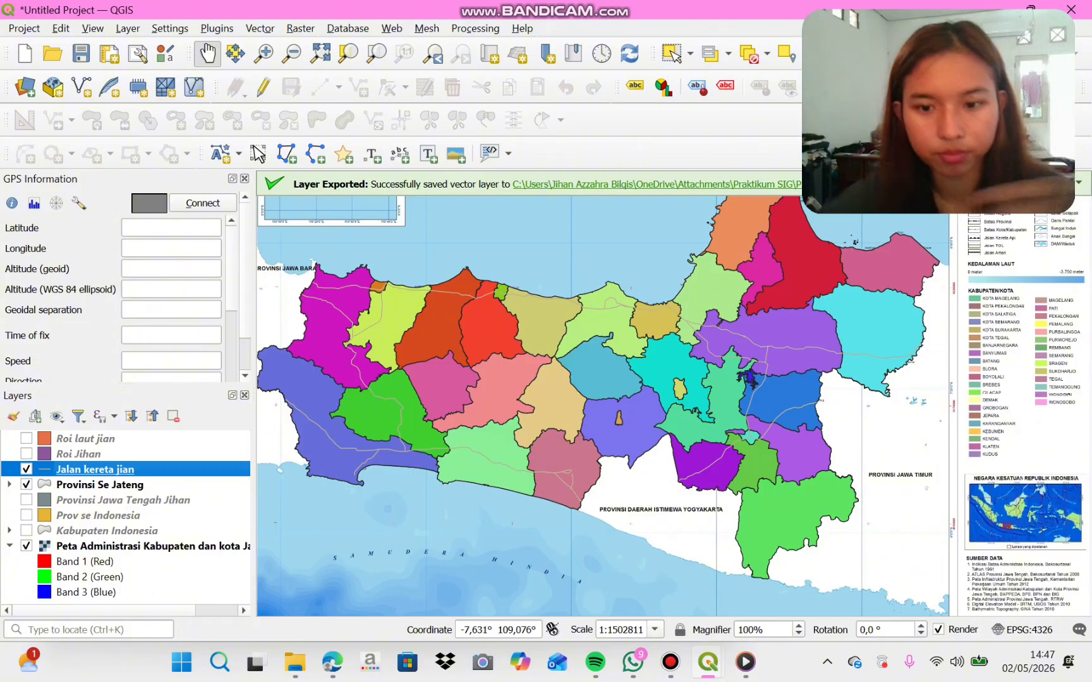
- Change the line color of the Jalan kereta jian layer to black in its symbology
{"action": "left_click_drag", "start_coordinate": [695, 343], "coordinate": [695, 346]}
{"action": "left_click_drag", "start_coordinate": [630, 357], "coordinate": [633, 367]}
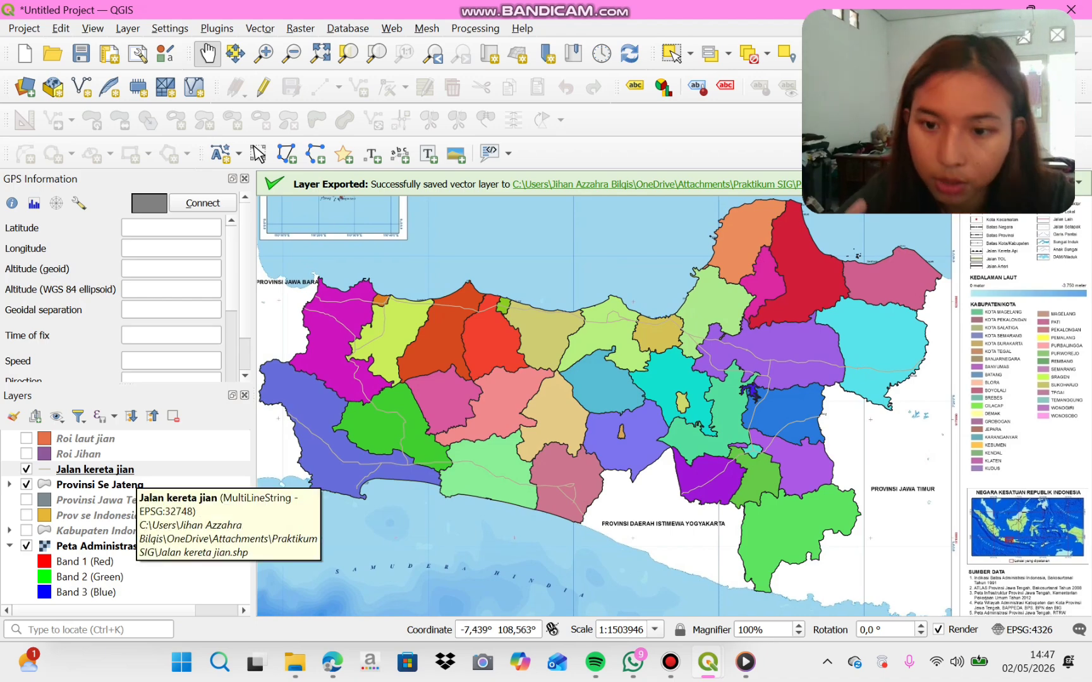
{"action": "right_click", "coordinate": [95, 468]}
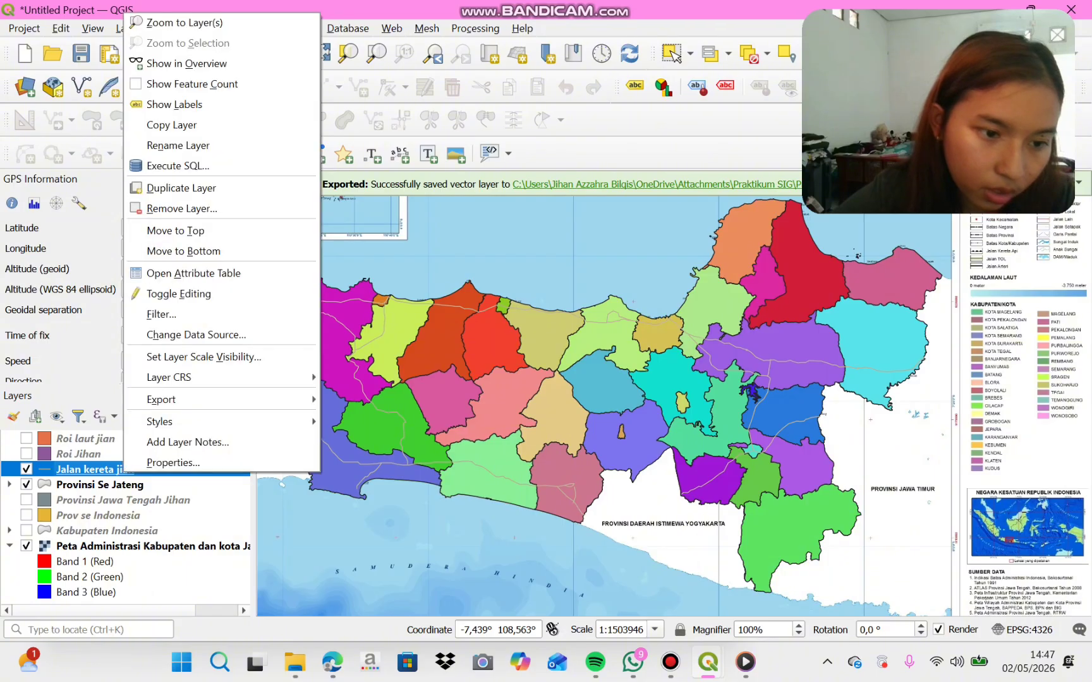
{"action": "left_click", "coordinate": [176, 461]}
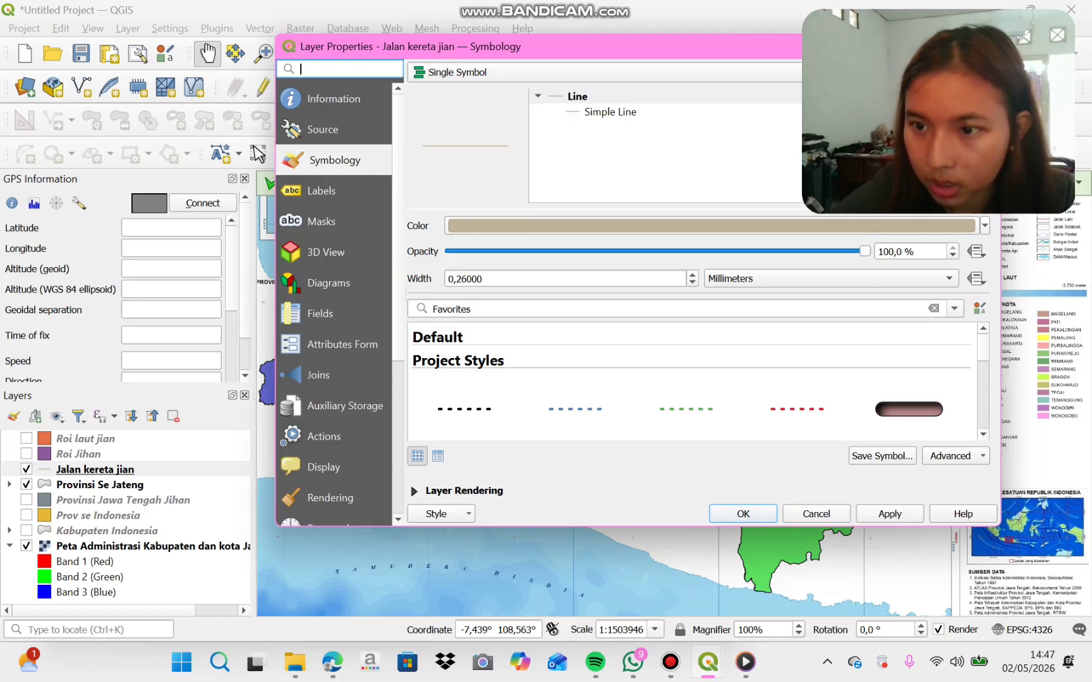
{"action": "left_click", "coordinate": [984, 226]}
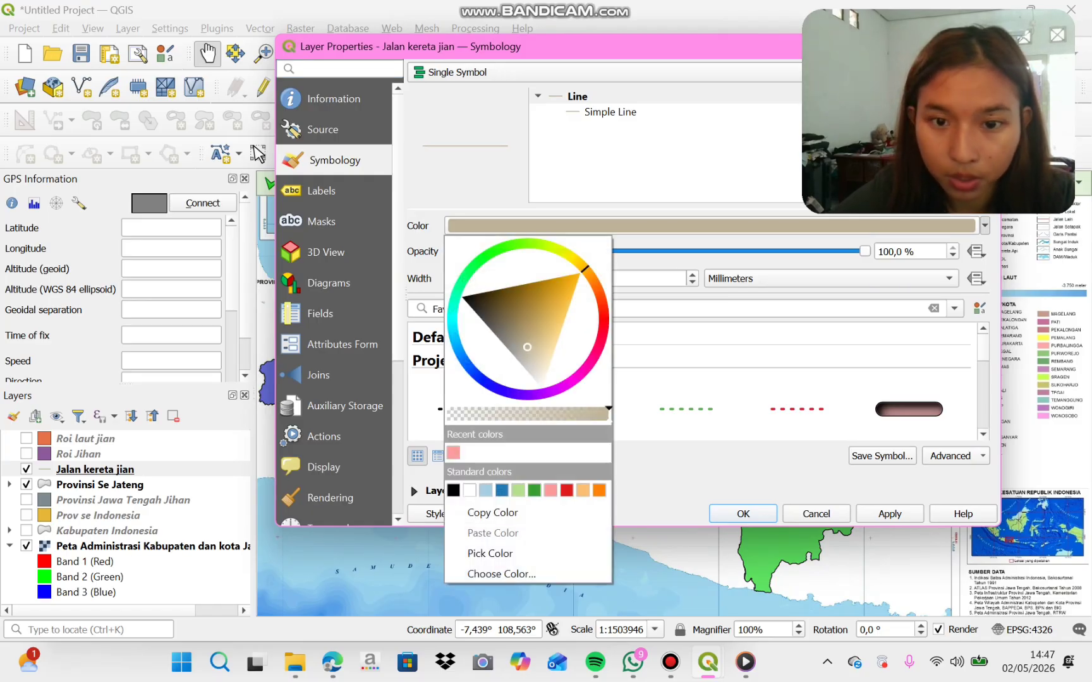
{"action": "left_click_drag", "start_coordinate": [584, 269], "coordinate": [597, 304]}
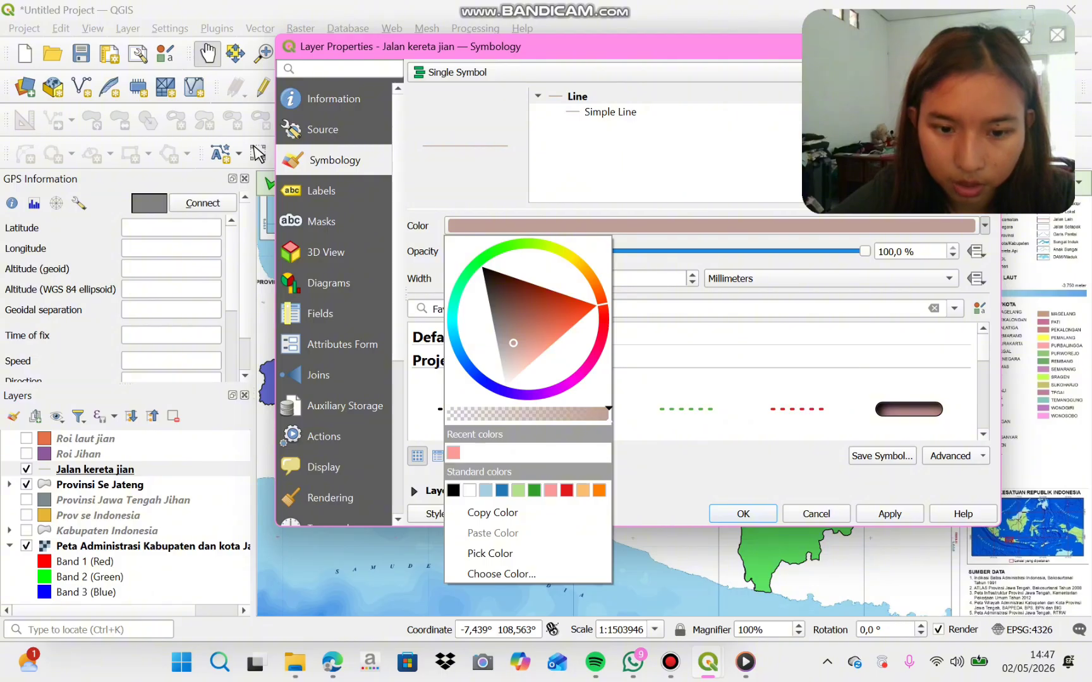
{"action": "left_click", "coordinate": [453, 491]}
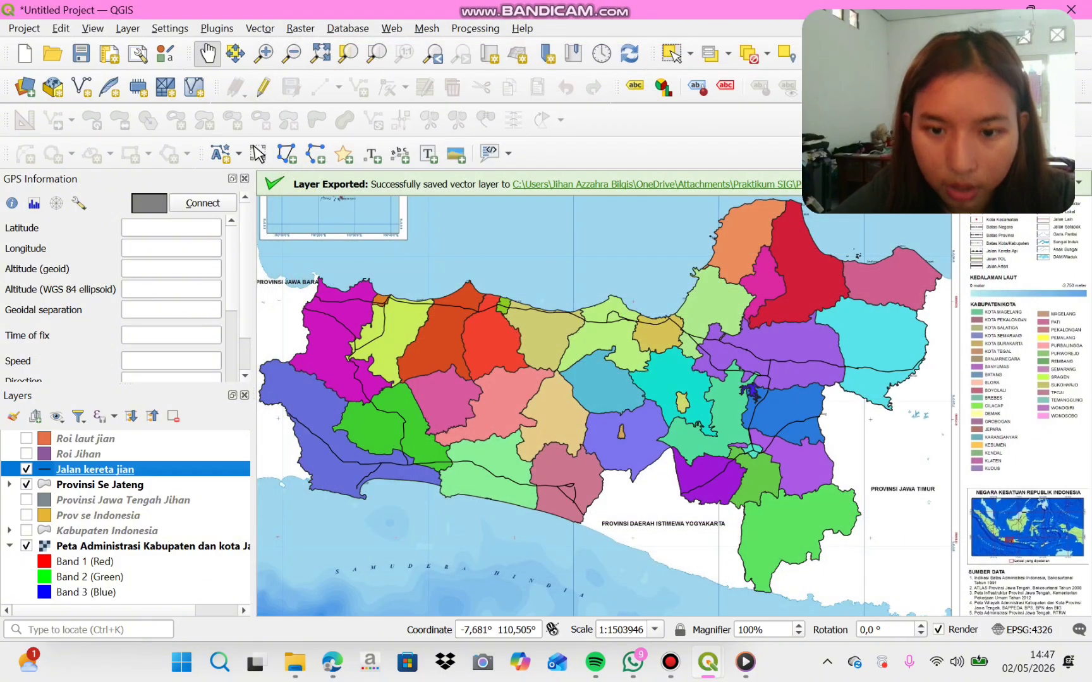
- Set up a Buffer of the Jalan kereta jian layer with a distance of 20 meters
{"action": "mouse_move", "coordinate": [632, 379]}
{"action": "left_mouse_down"}
{"action": "mouse_move", "coordinate": [583, 395]}
{"action": "mouse_move", "coordinate": [642, 401]}
{"action": "left_mouse_up"}
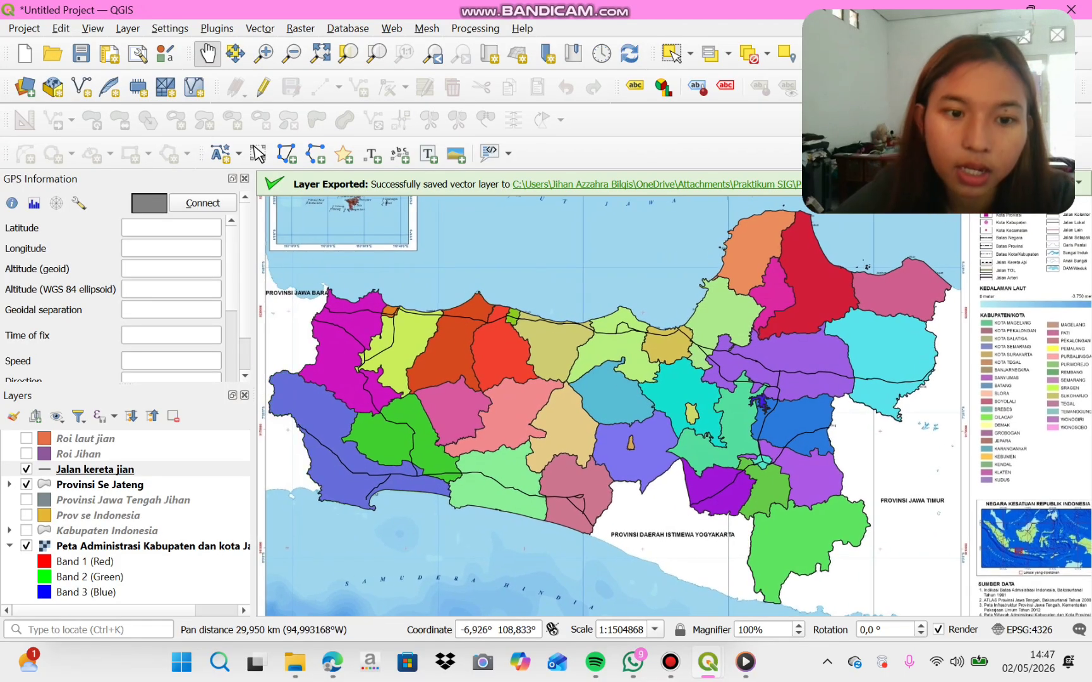
{"action": "left_click_drag", "start_coordinate": [459, 396], "coordinate": [483, 388]}
{"action": "scroll", "coordinate": [490, 389], "scroll_direction": "down", "scroll_amount": 1}
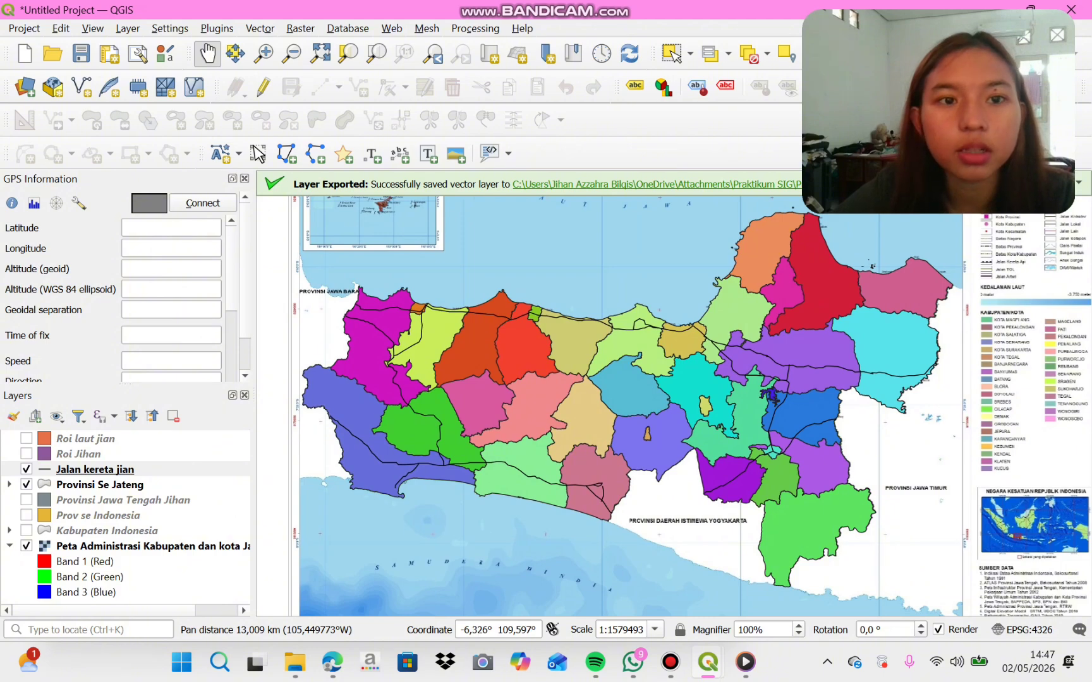
{"action": "left_click", "coordinate": [260, 28]}
{"action": "mouse_move", "coordinate": [312, 89]}
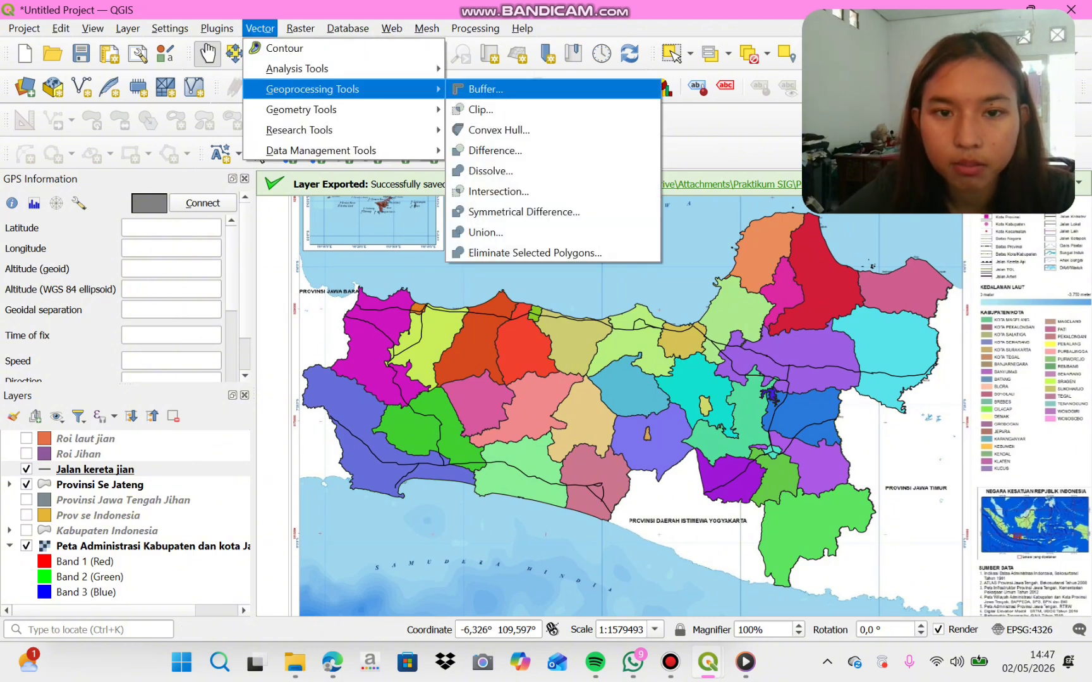
{"action": "key", "text": "Return"}
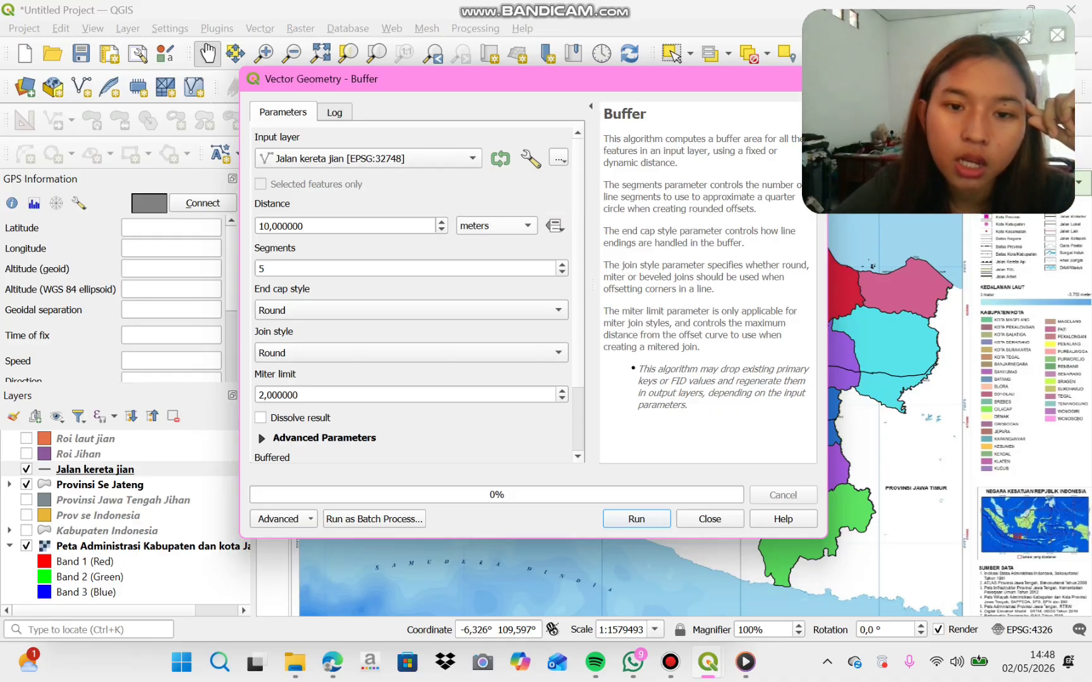
{"action": "left_click", "coordinate": [496, 225]}
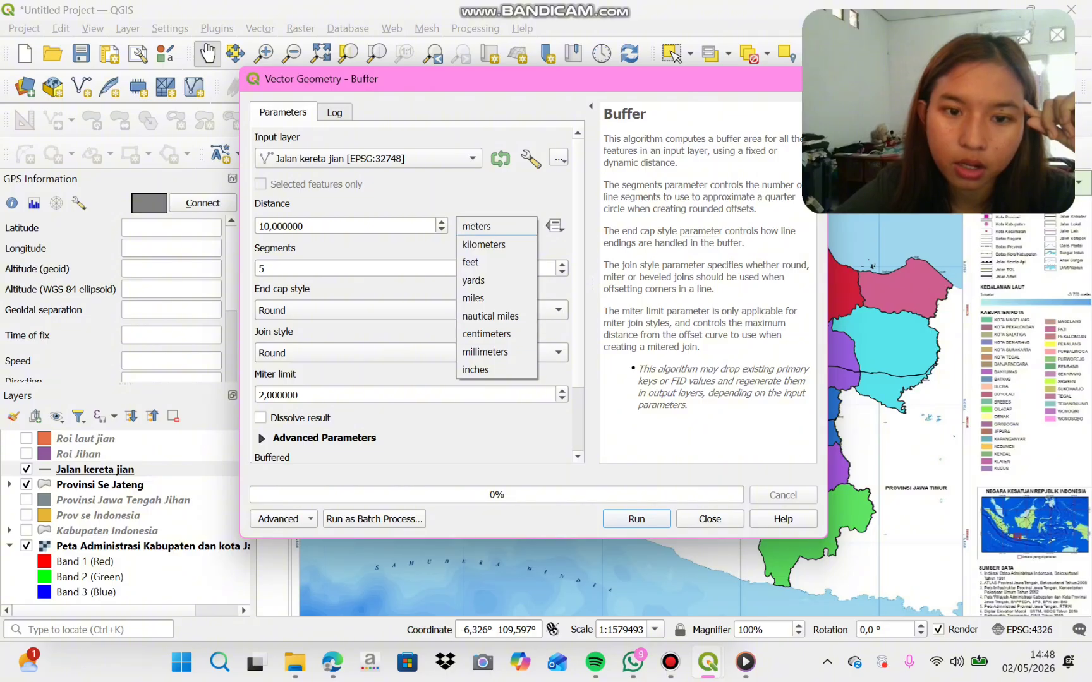
{"action": "left_click", "coordinate": [496, 226]}
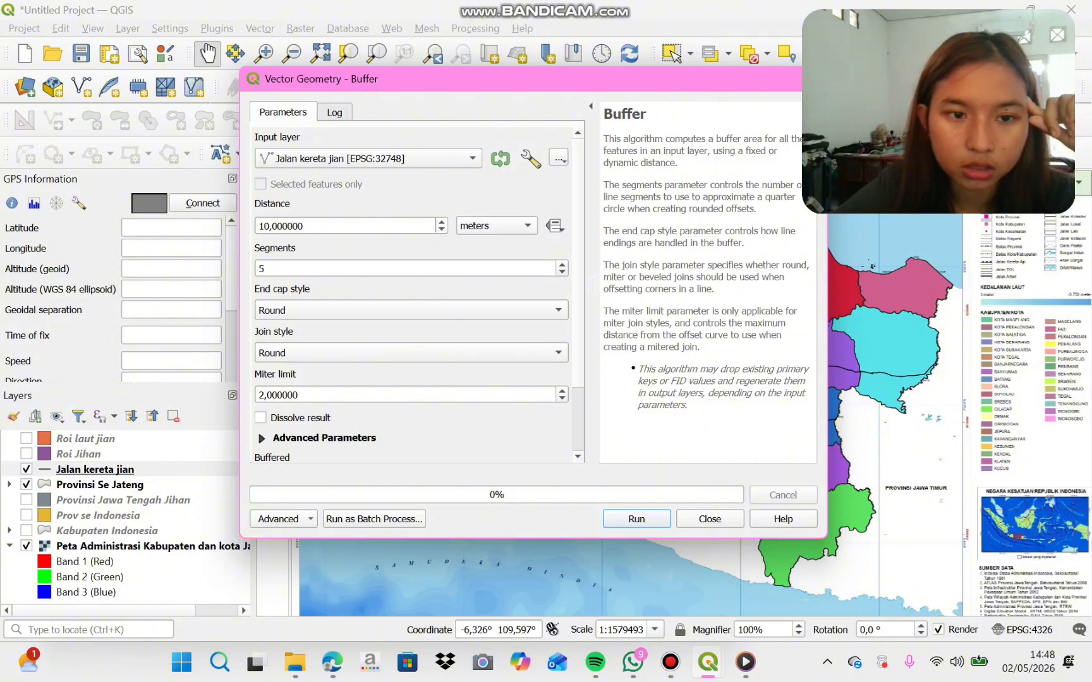
{"action": "left_click", "coordinate": [441, 228]}
{"action": "left_click", "coordinate": [441, 222]}
{"action": "left_click", "coordinate": [441, 222]}
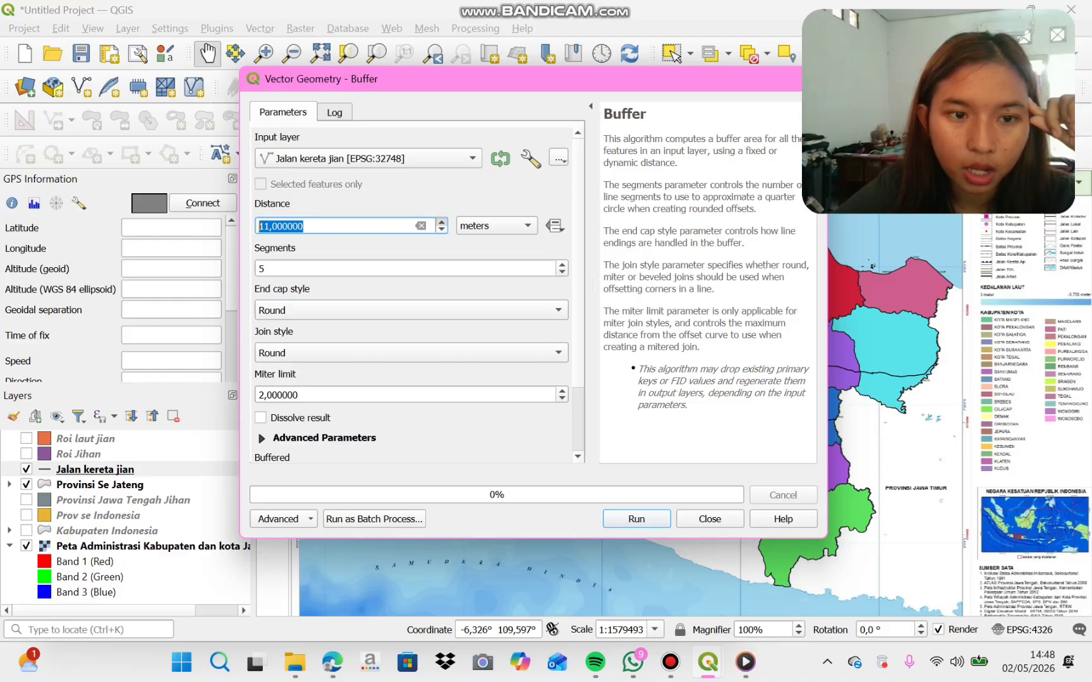
{"action": "left_click", "coordinate": [441, 223]}
{"action": "left_click", "coordinate": [441, 222]}
{"action": "left_click", "coordinate": [441, 222]}
{"action": "left_click", "coordinate": [441, 222]}
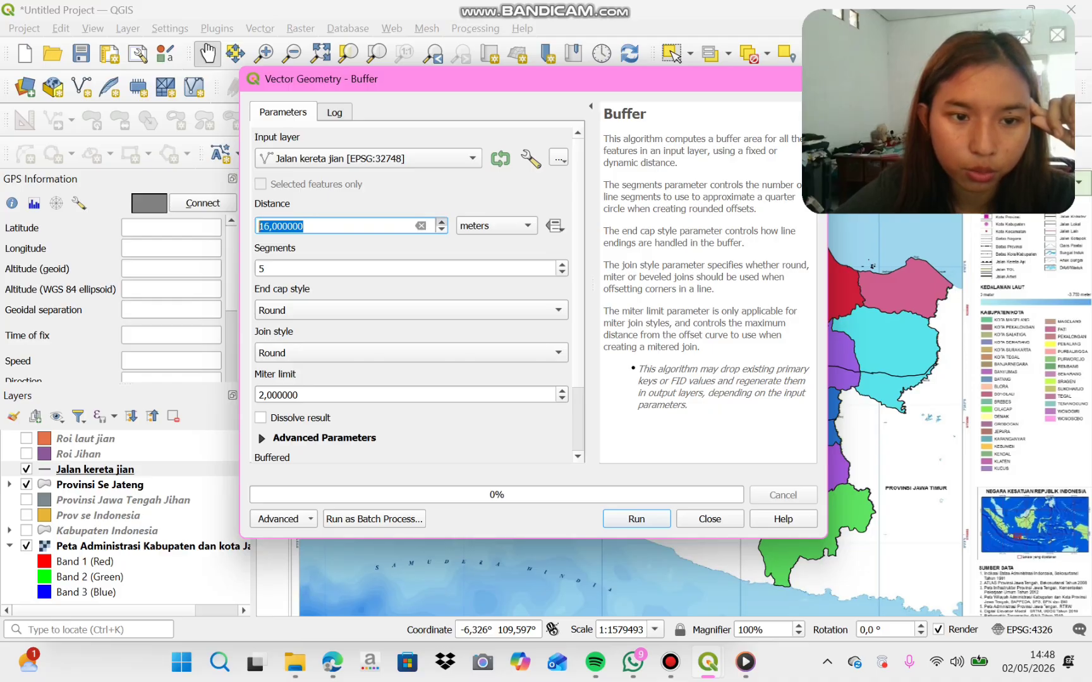
{"action": "left_click", "coordinate": [441, 222]}
{"action": "left_click", "coordinate": [441, 223]}
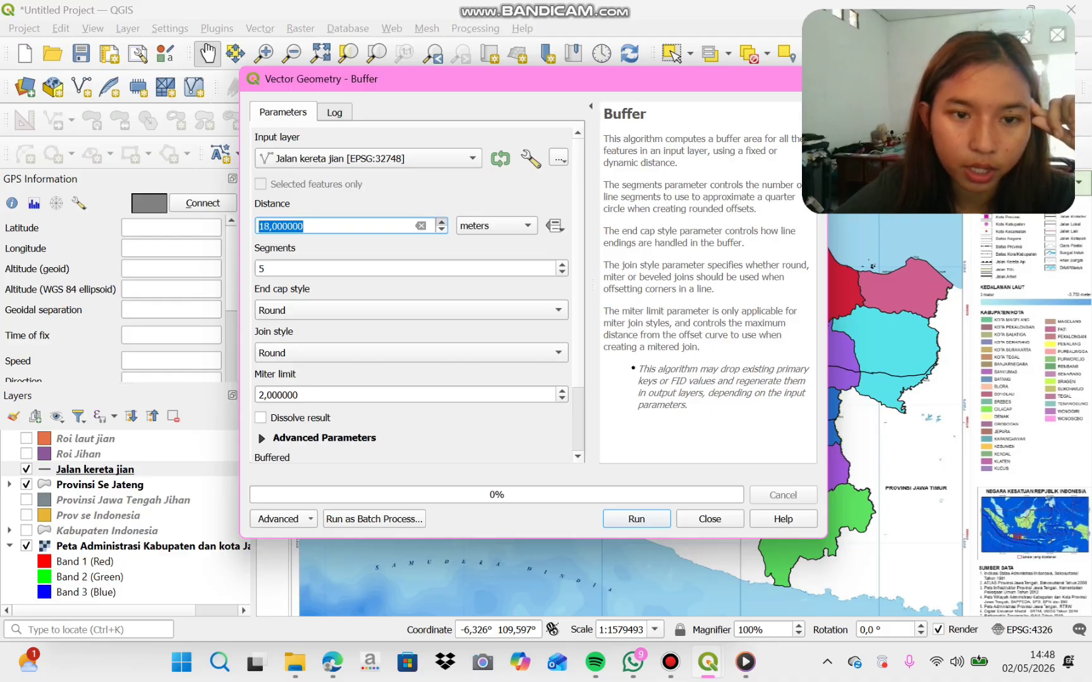
{"action": "left_click", "coordinate": [441, 222]}
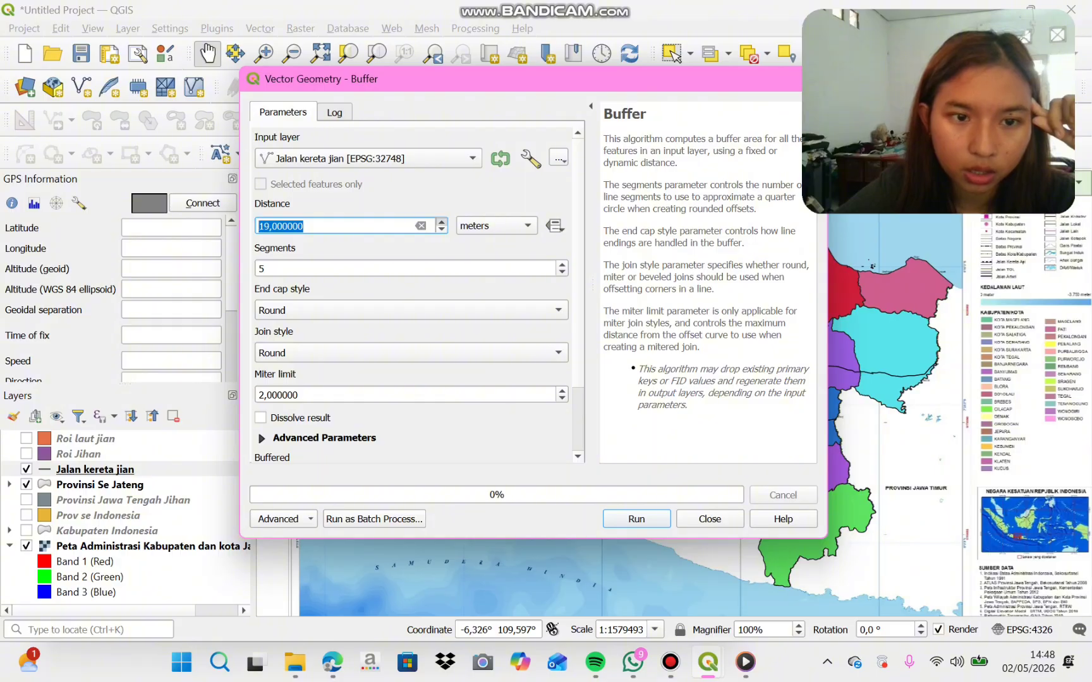
{"action": "left_click", "coordinate": [441, 222]}
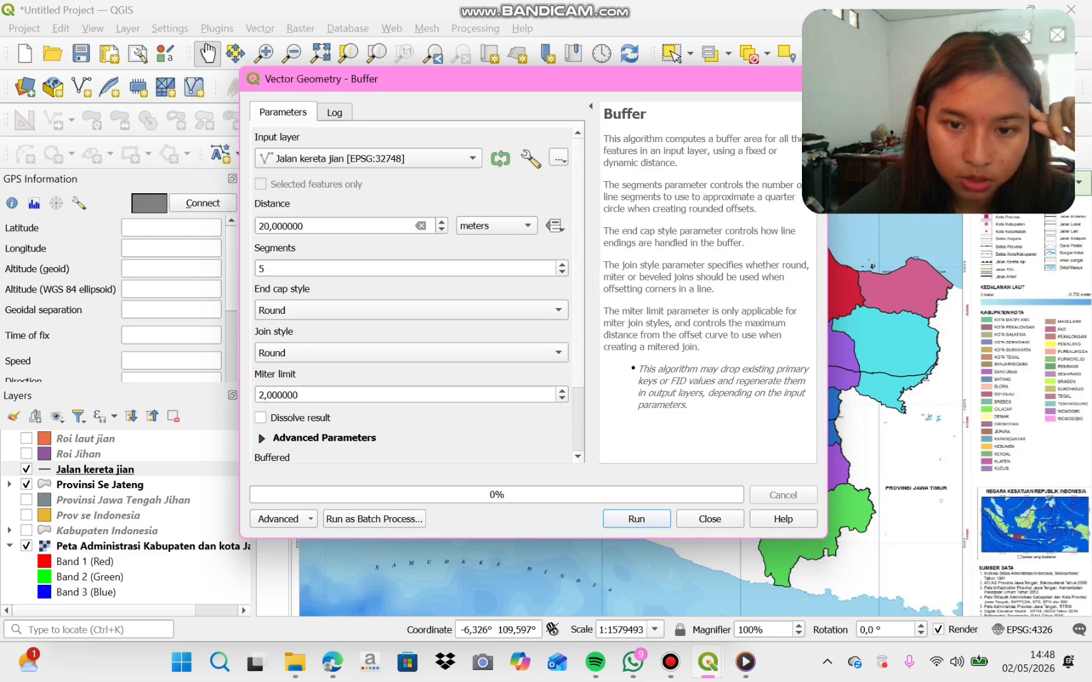
- Set the buffer output to a GeoJSON file named Jalan kereta Prov Jateng in the Praktikum SIG folder
{"action": "scroll", "coordinate": [418, 288], "scroll_direction": "down", "scroll_amount": 3}
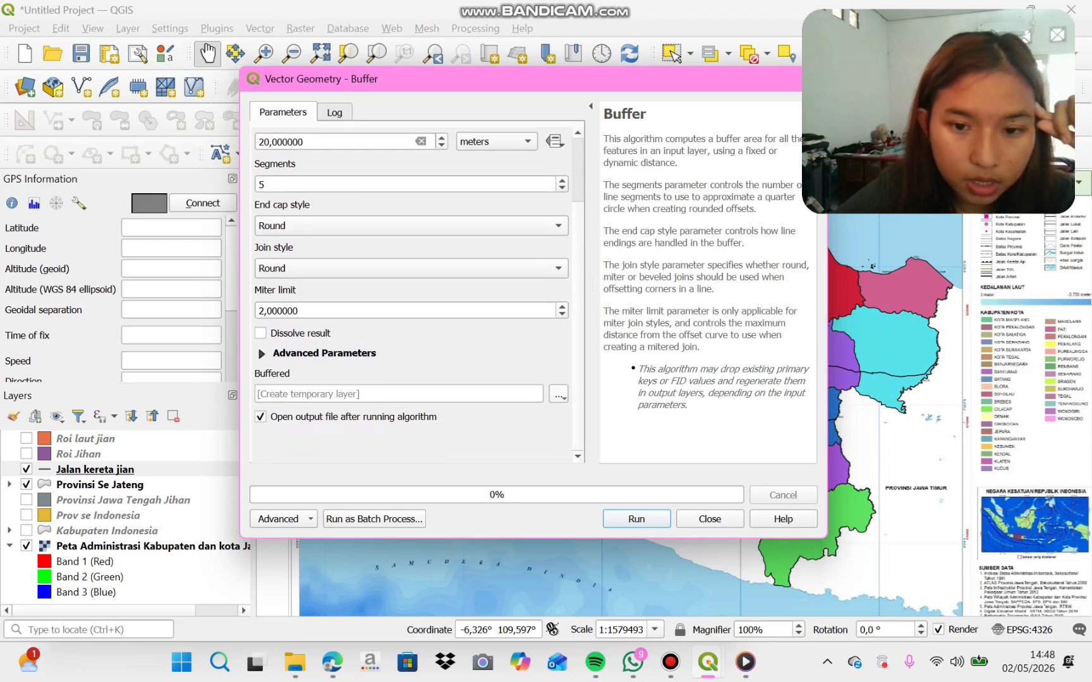
{"action": "left_click", "coordinate": [559, 393]}
{"action": "left_click", "coordinate": [625, 434]}
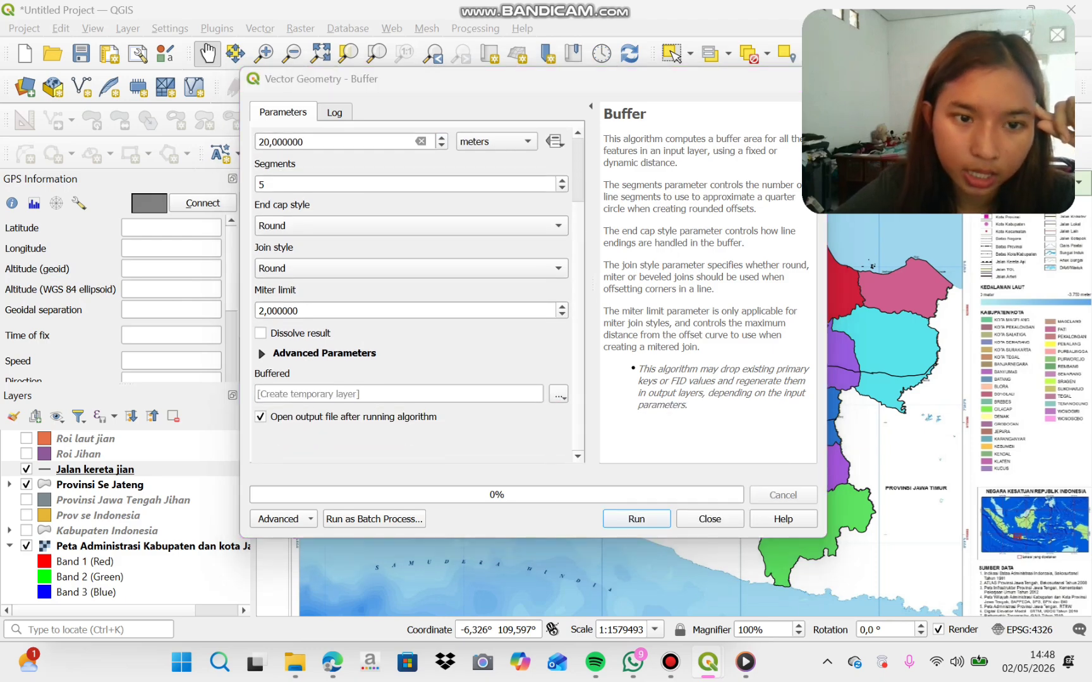
{"action": "scroll", "coordinate": [310, 272], "scroll_direction": "down", "scroll_amount": 5}
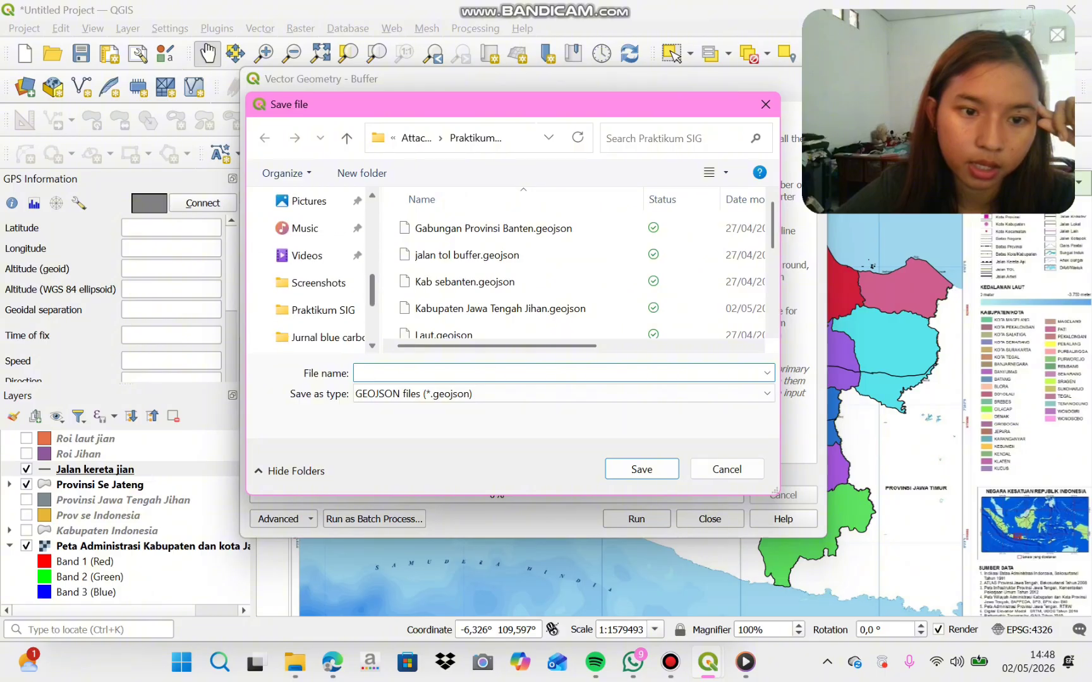
{"action": "scroll", "coordinate": [309, 272], "scroll_direction": "down", "scroll_amount": 2}
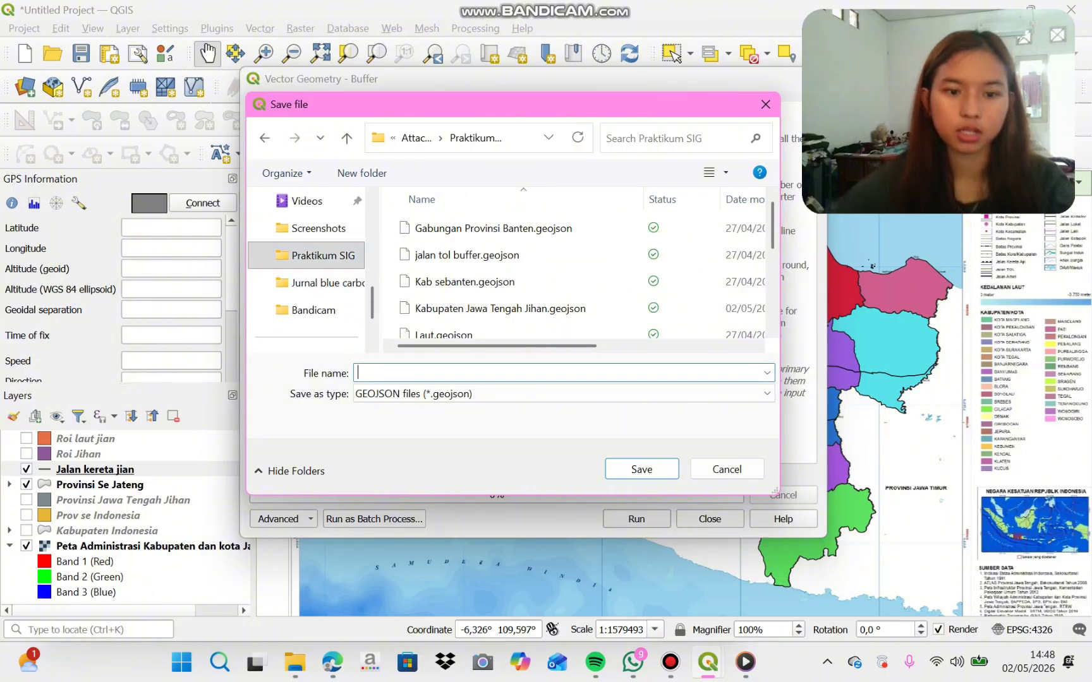
{"action": "type", "text": "Jalan kr"}
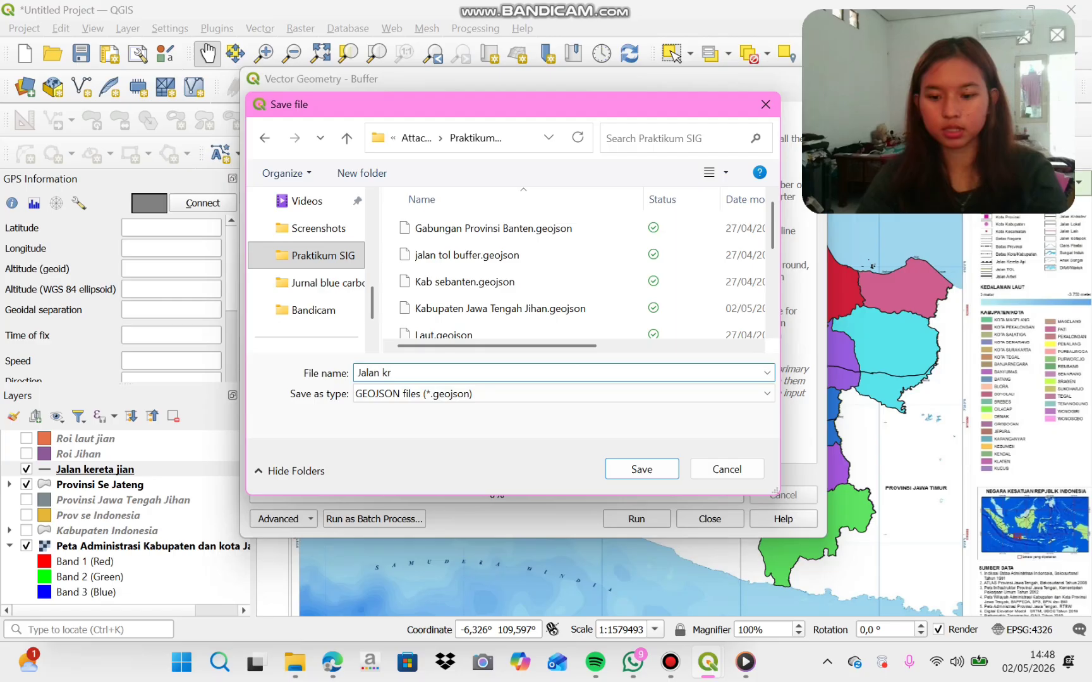
{"action": "key", "text": "BackSpace"}
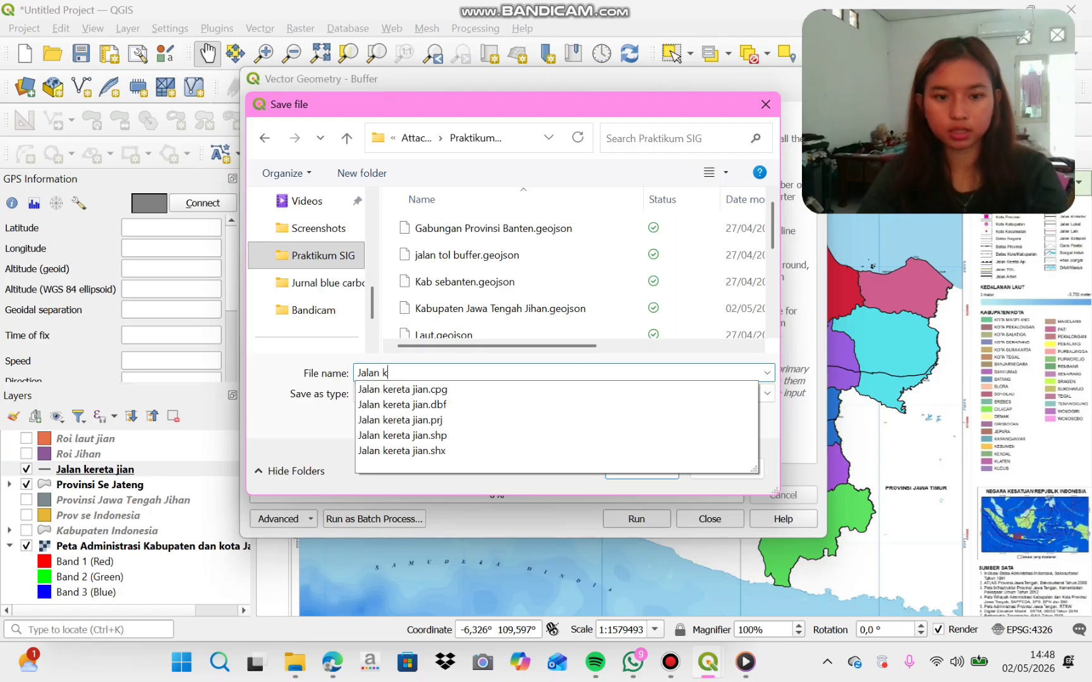
{"action": "type", "text": "ereta Ja"}
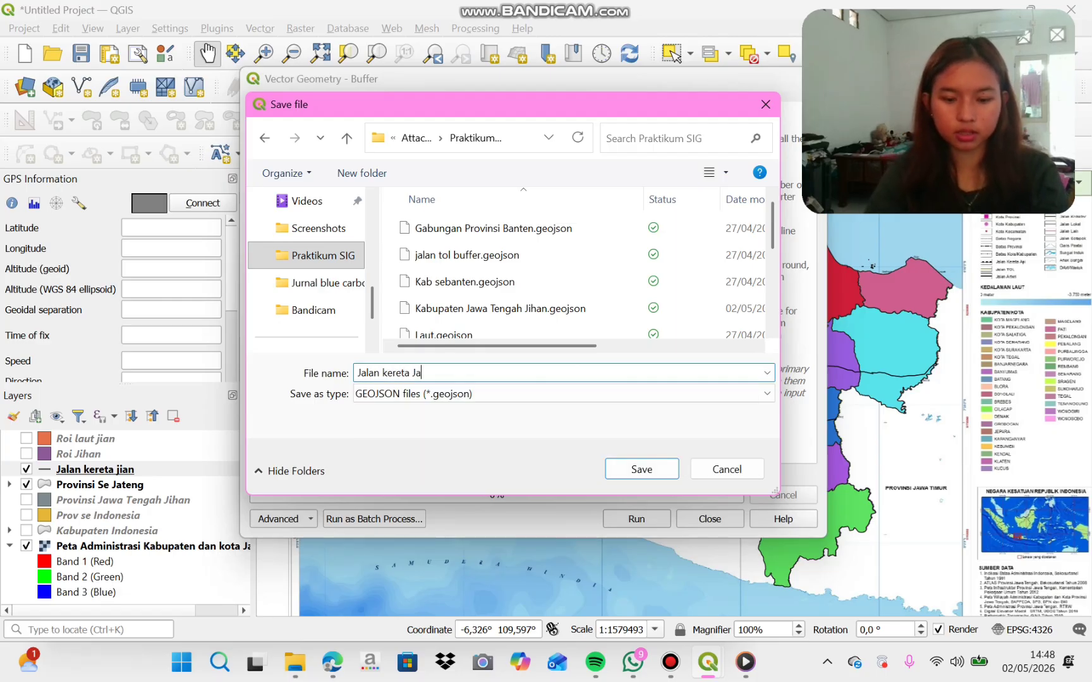
{"action": "key", "text": "BackSpace"}
{"action": "type", "text": "Prov"}
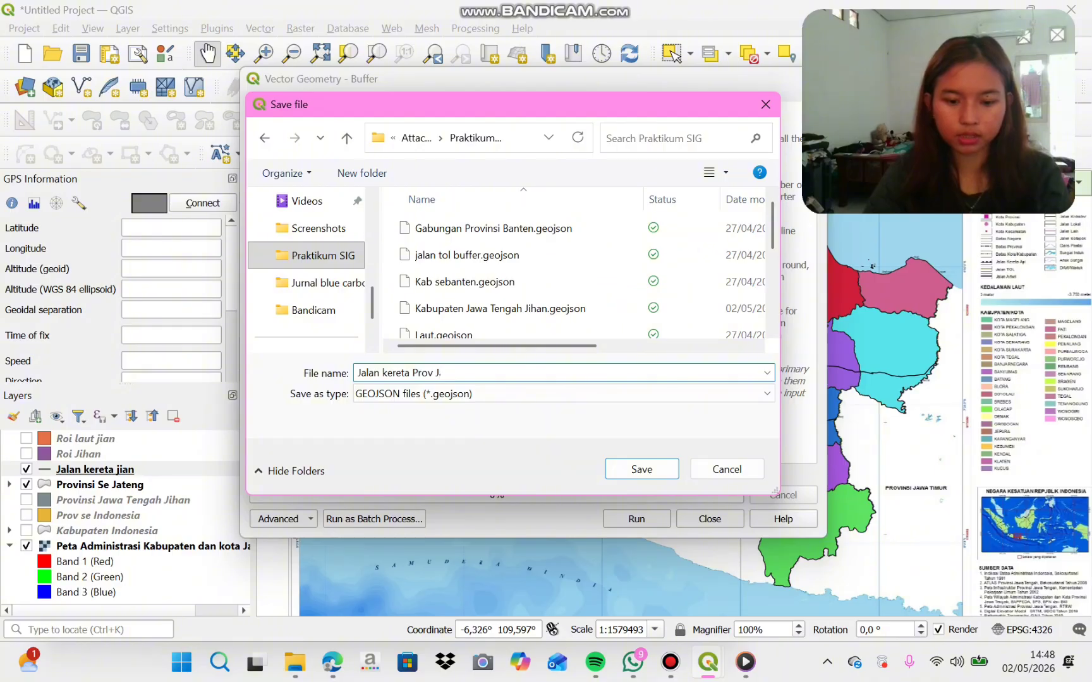
{"action": "type", "text": " Jateng"}
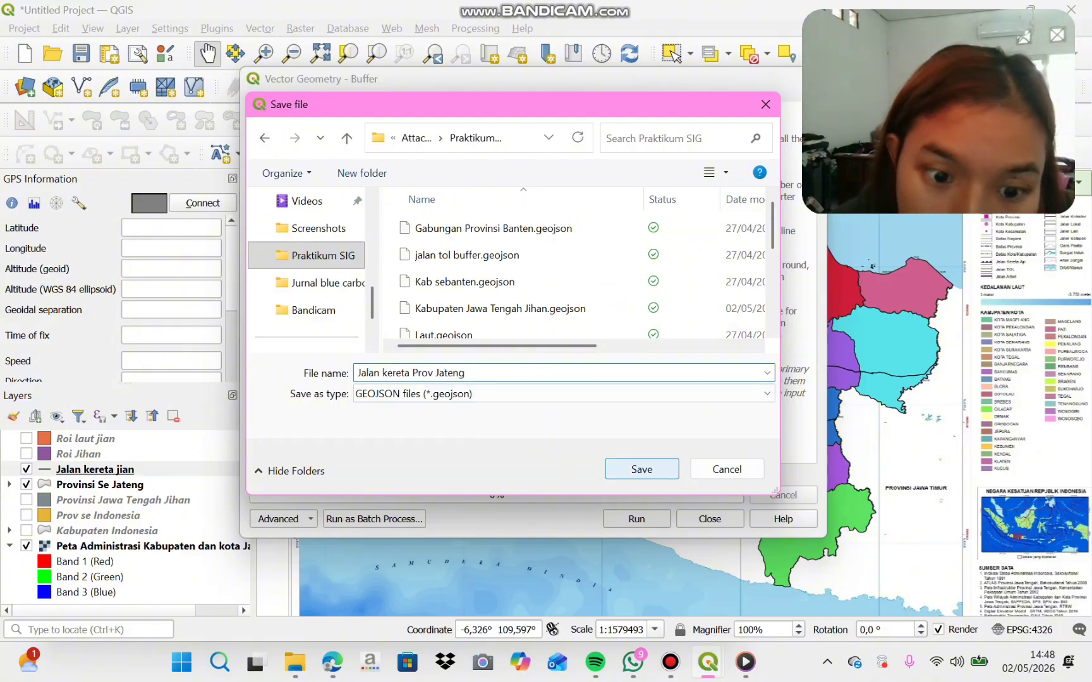
{"action": "key", "text": "Return"}
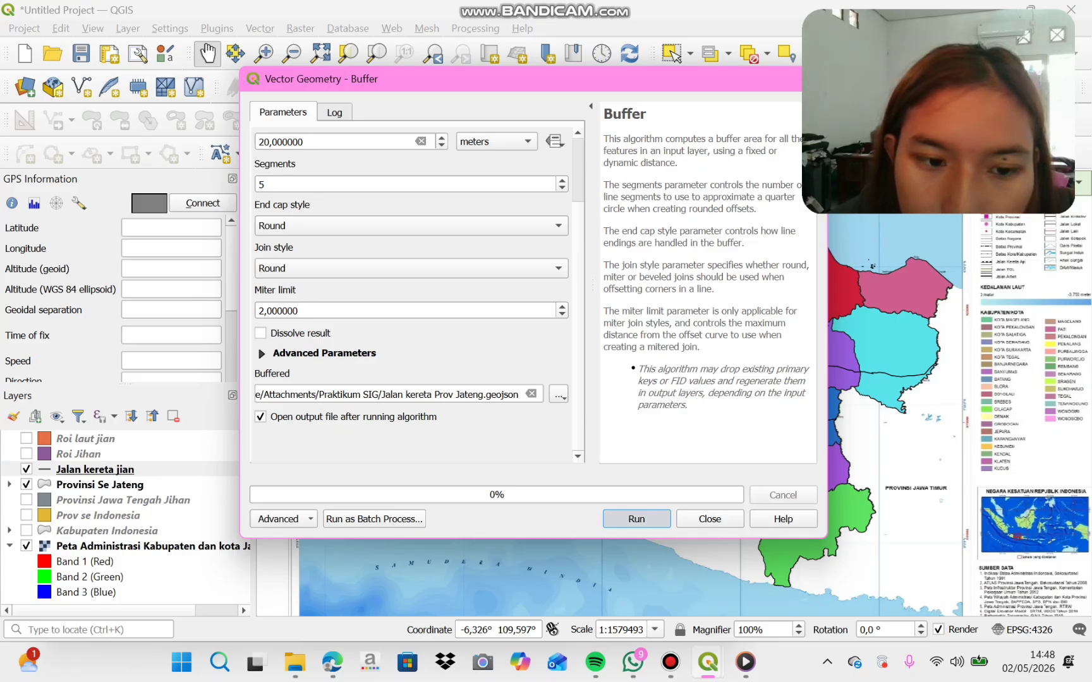
- Run the Buffer on the railway lines, close its dialog and check the result across the whole map sheet
{"action": "left_click", "coordinate": [636, 518]}
{"action": "left_click", "coordinate": [709, 519]}
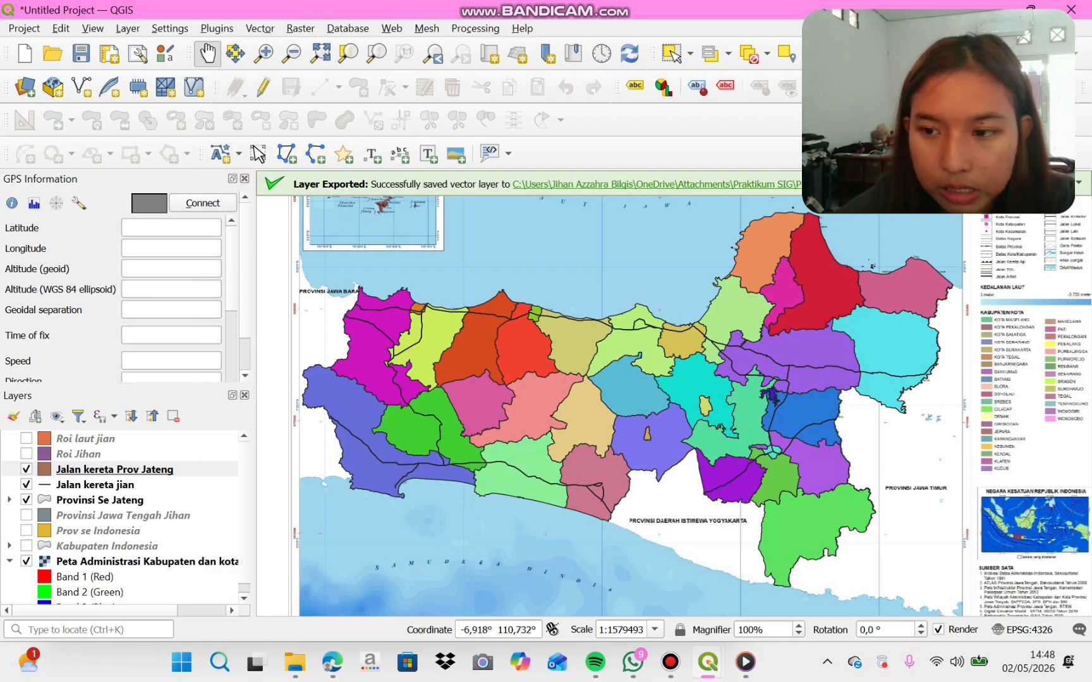
{"action": "scroll", "coordinate": [493, 400], "scroll_direction": "down", "scroll_amount": 3}
{"action": "scroll", "coordinate": [602, 405], "scroll_direction": "up", "scroll_amount": 1}
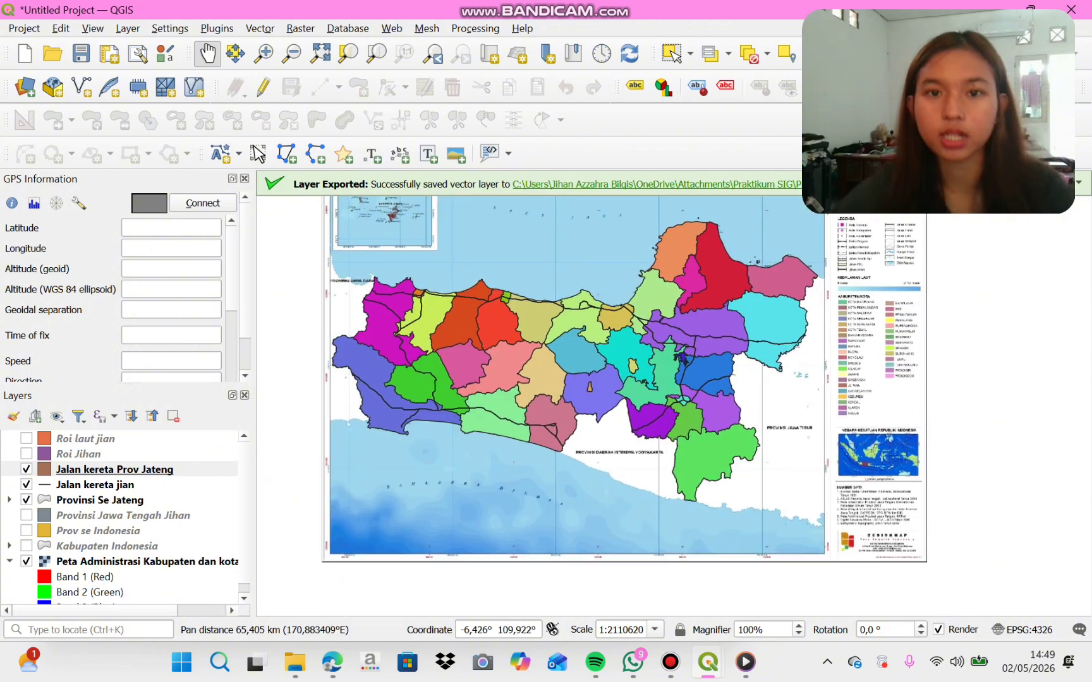
{"action": "left_click_drag", "start_coordinate": [556, 208], "coordinate": [552, 232]}
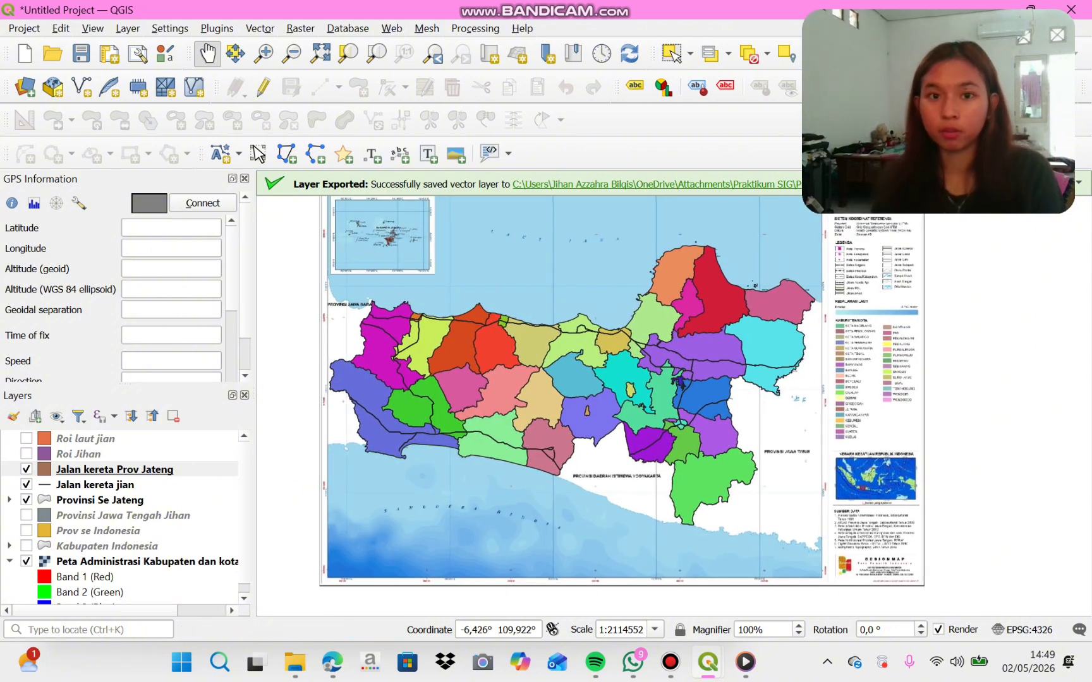